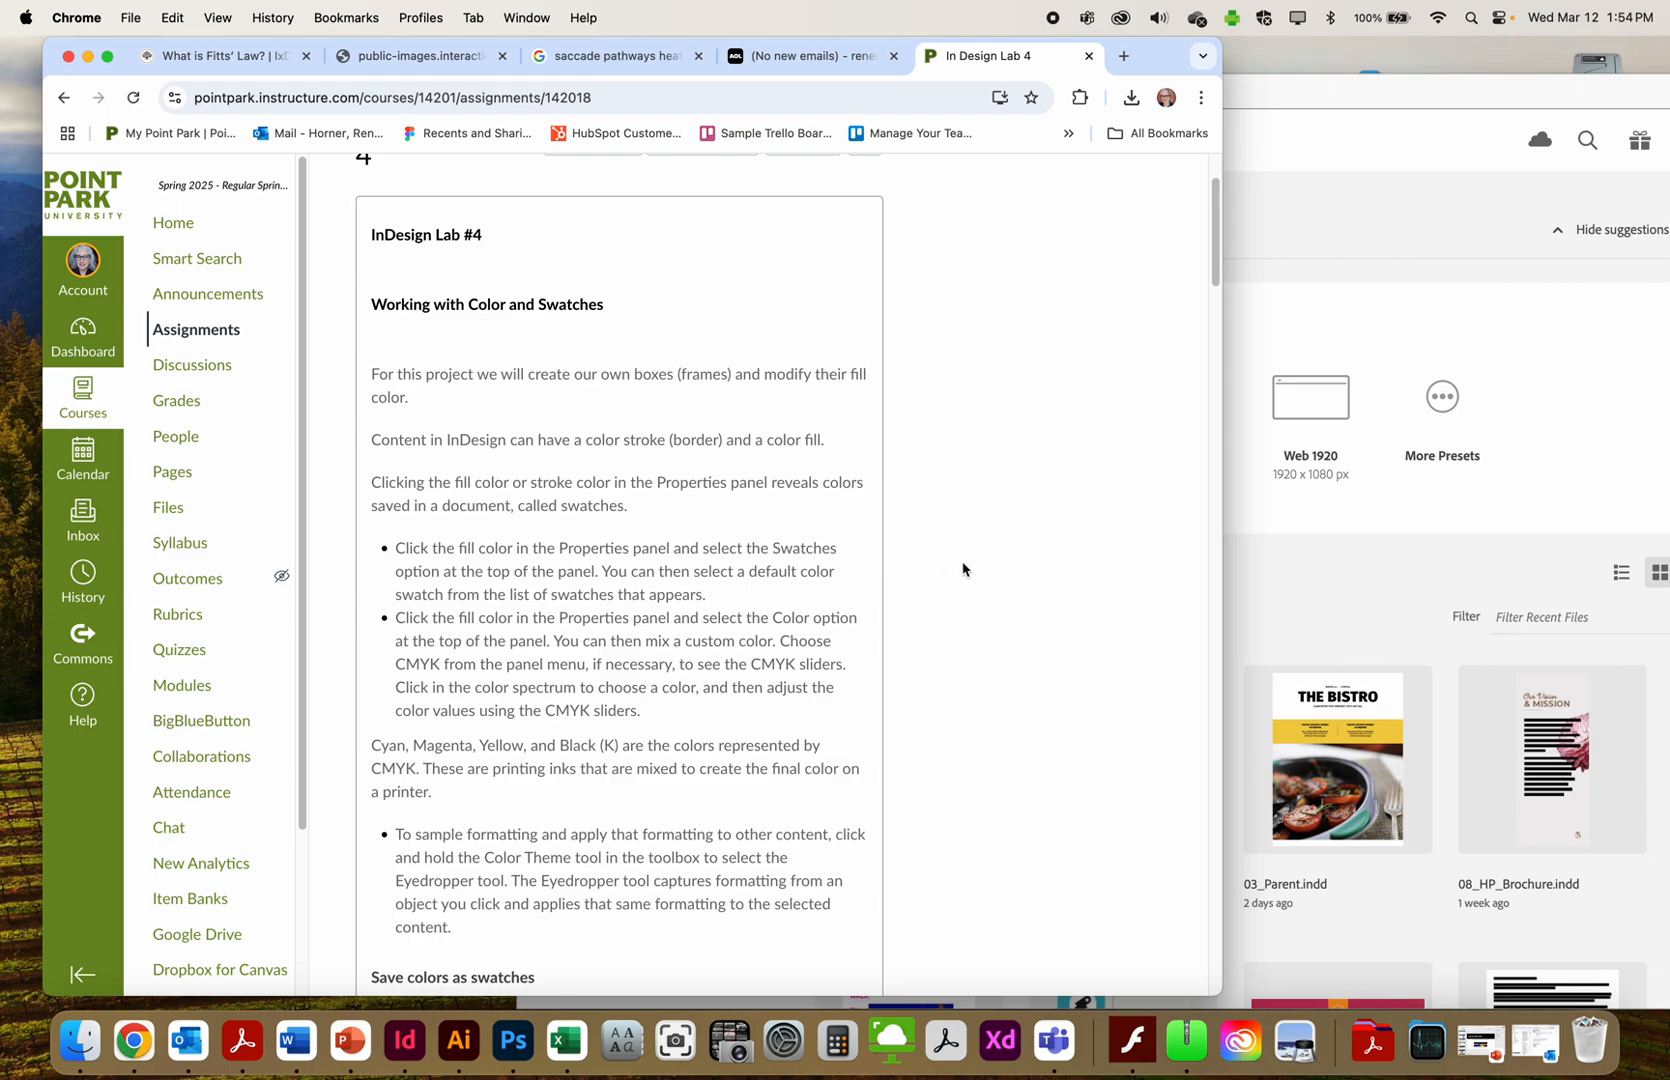
# Switch to InDesign and create a Letter-size print document in inches with a 0.125 in bleed
pyautogui.click(1254, 150)
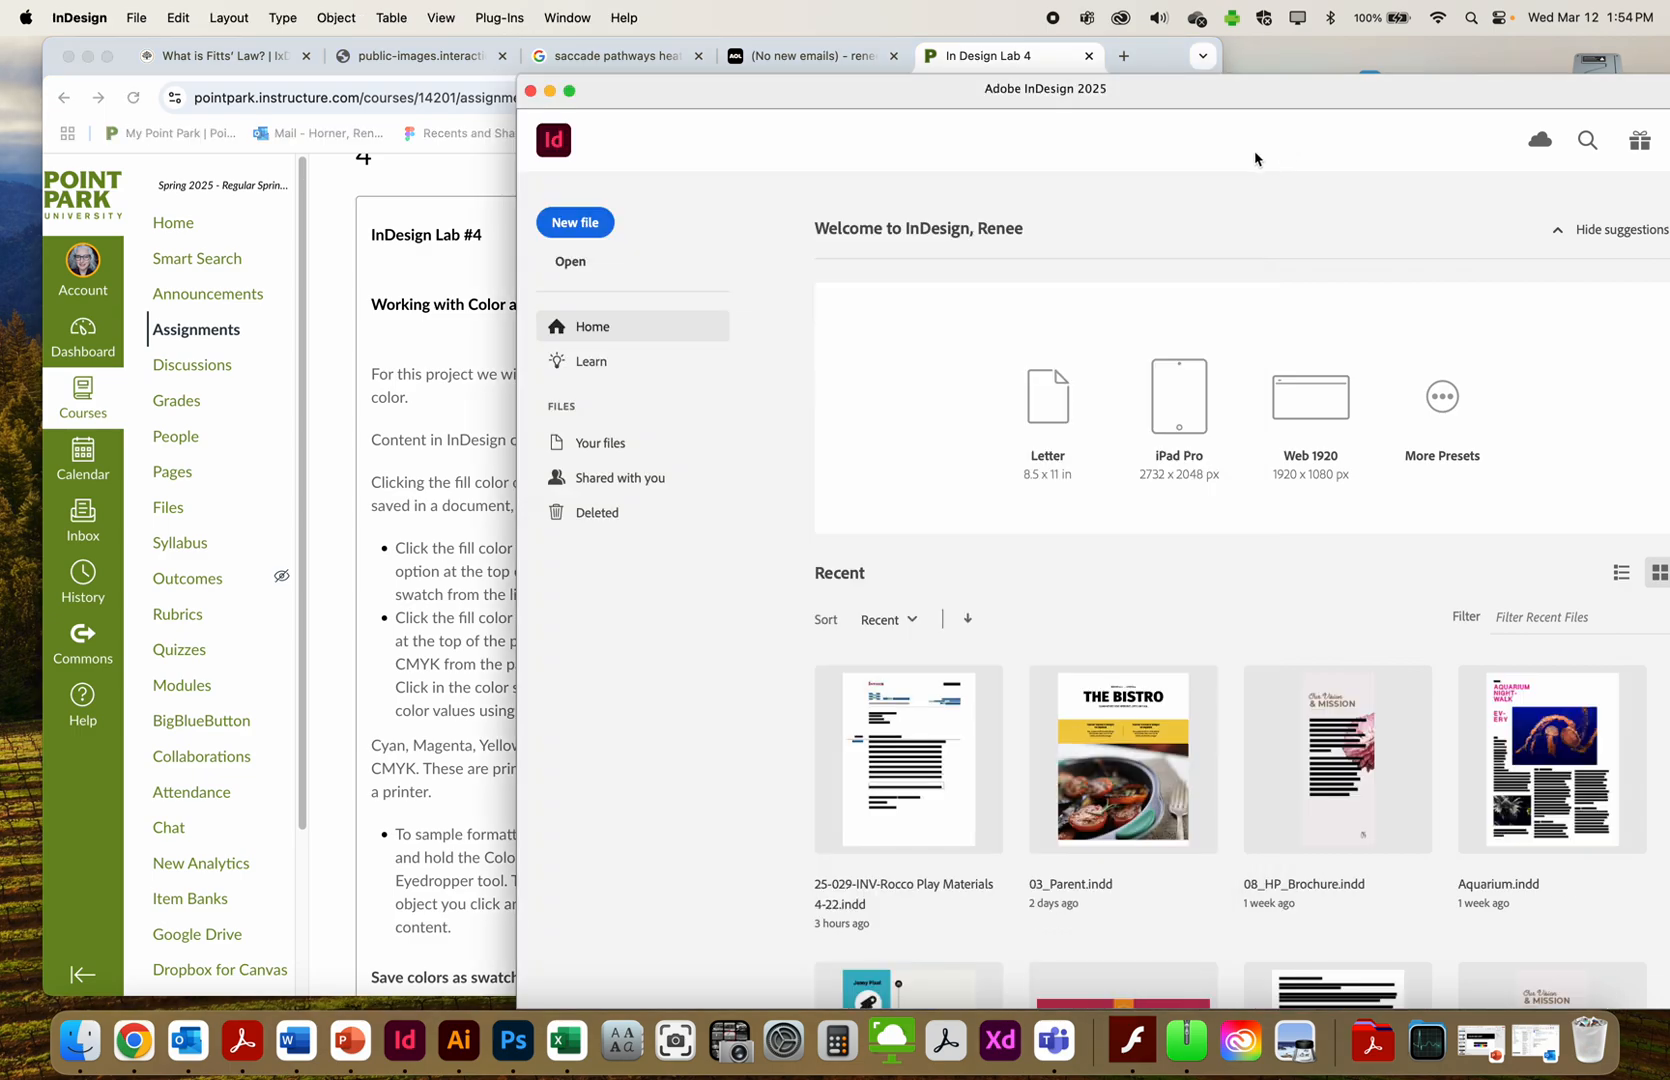
pyautogui.click(598, 226)
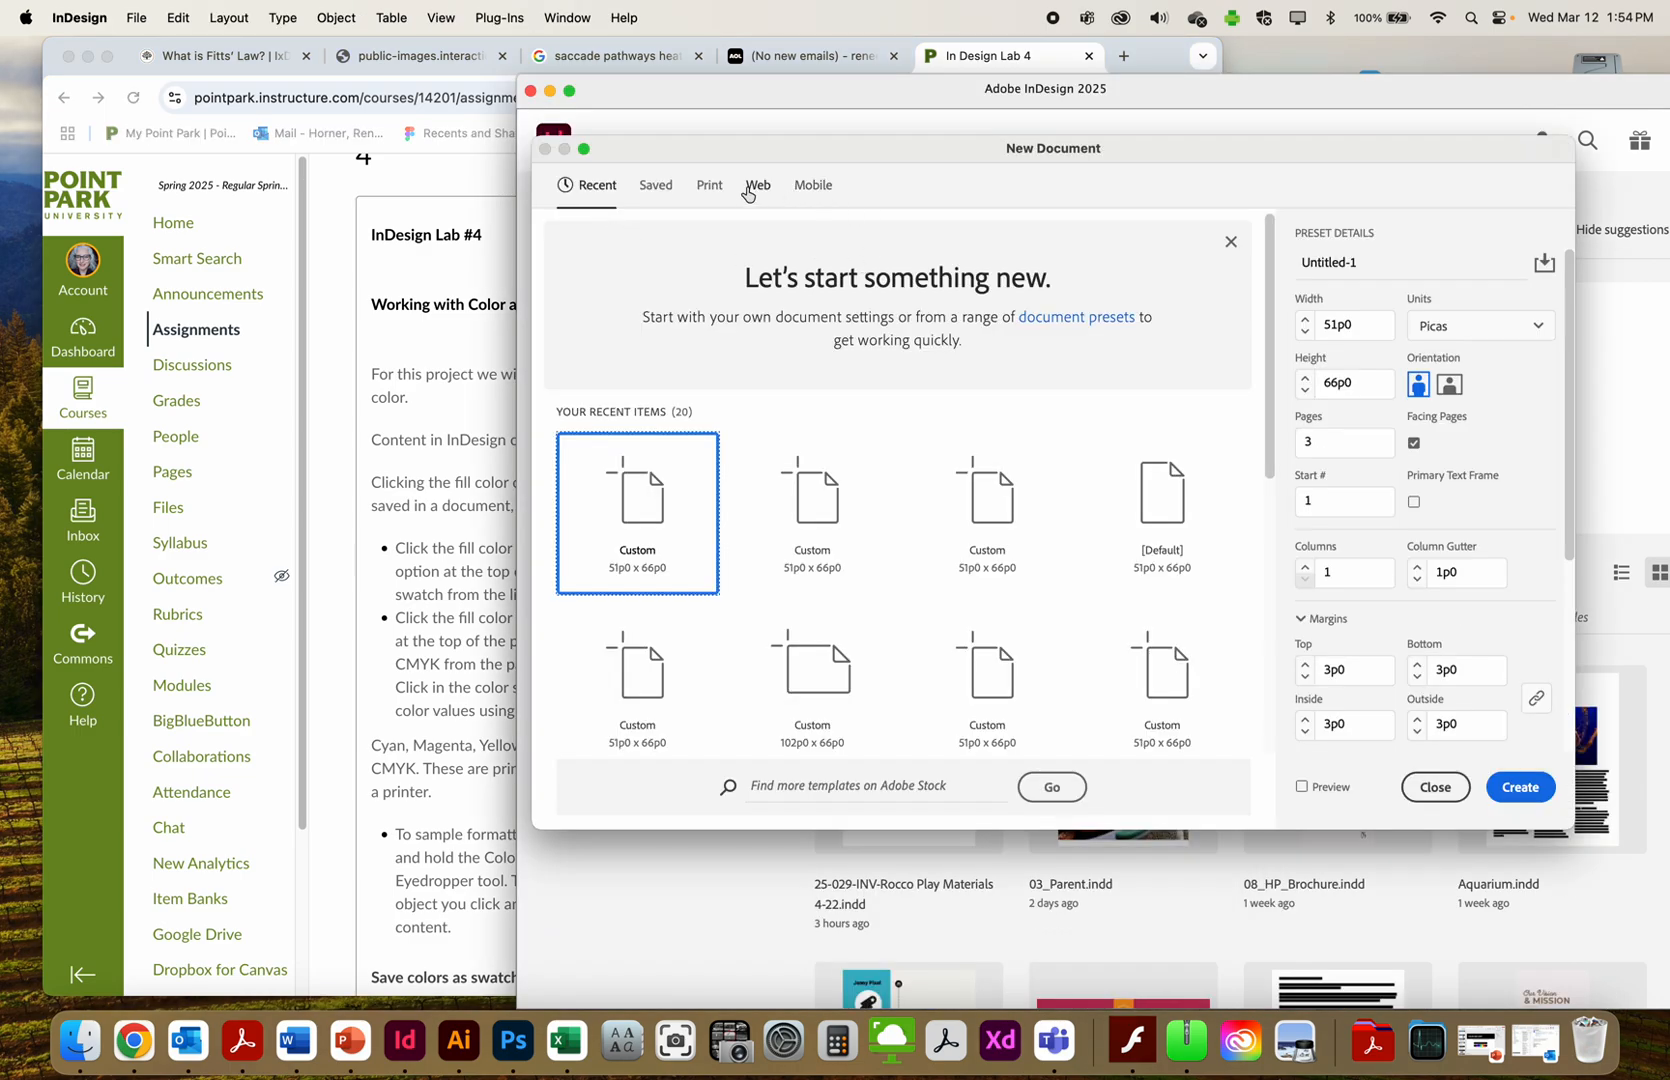
pyautogui.click(703, 190)
pyautogui.click(1455, 328)
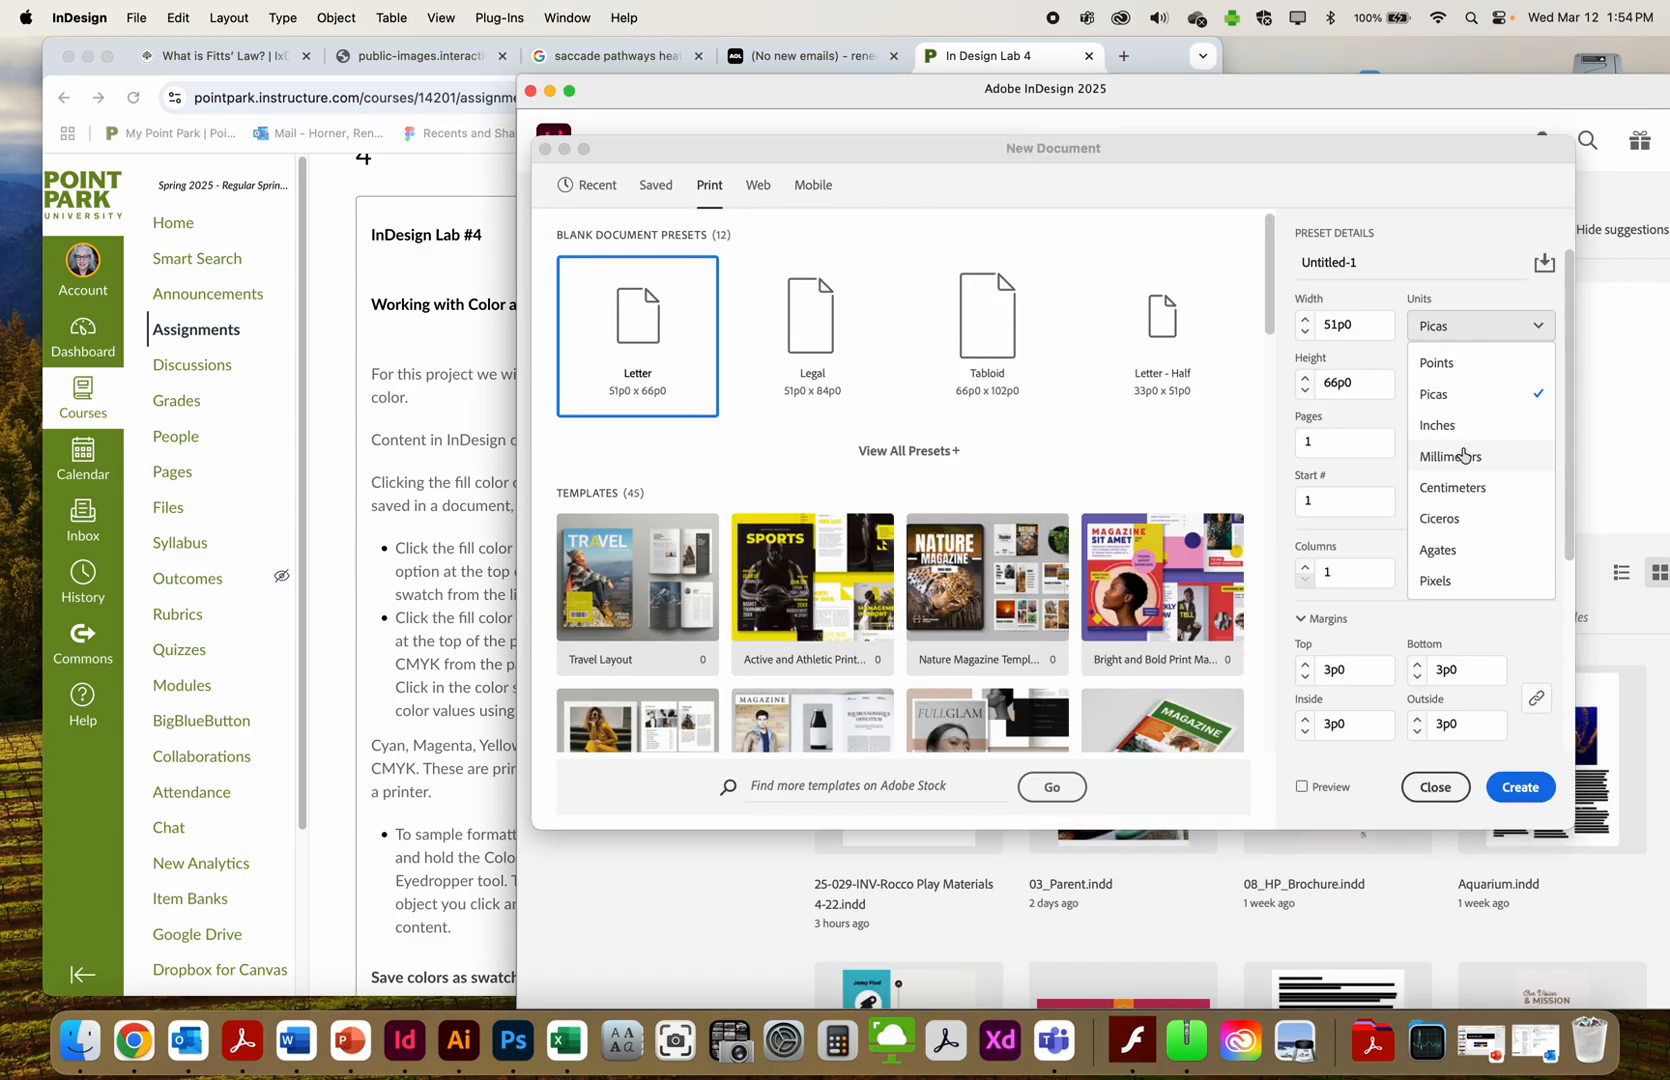
pyautogui.click(1461, 428)
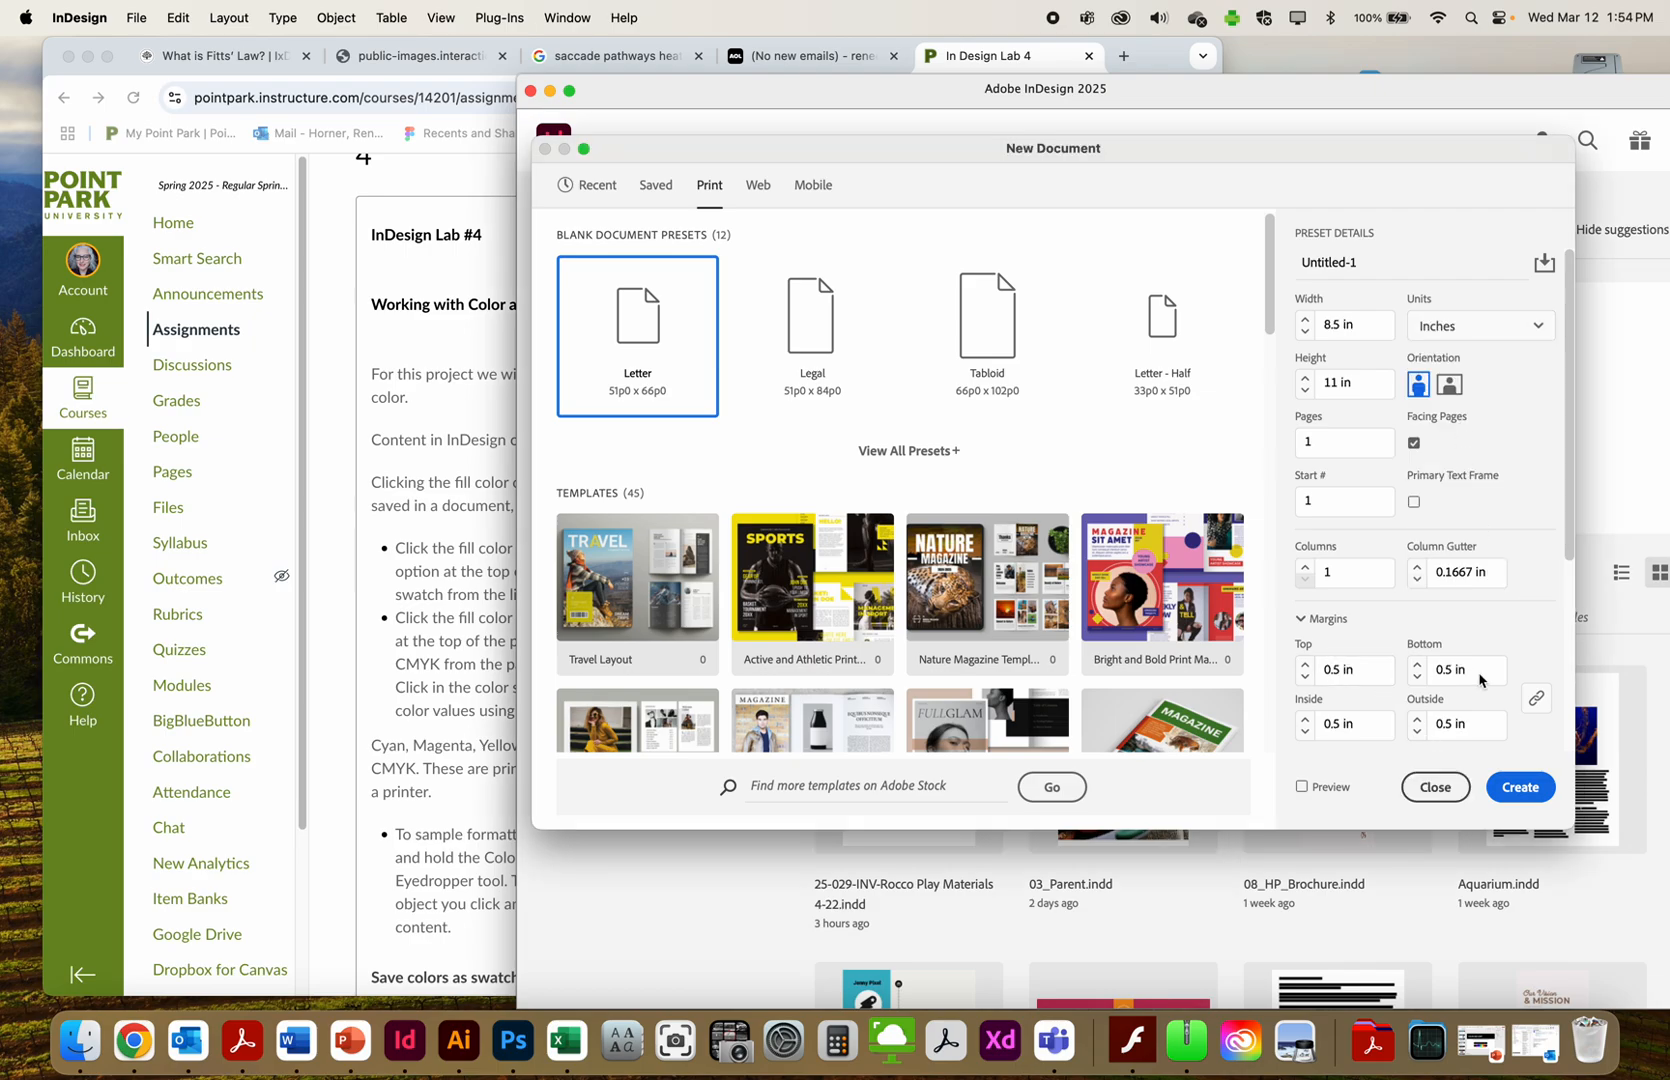
pyautogui.scroll(-5, 1413, 613)
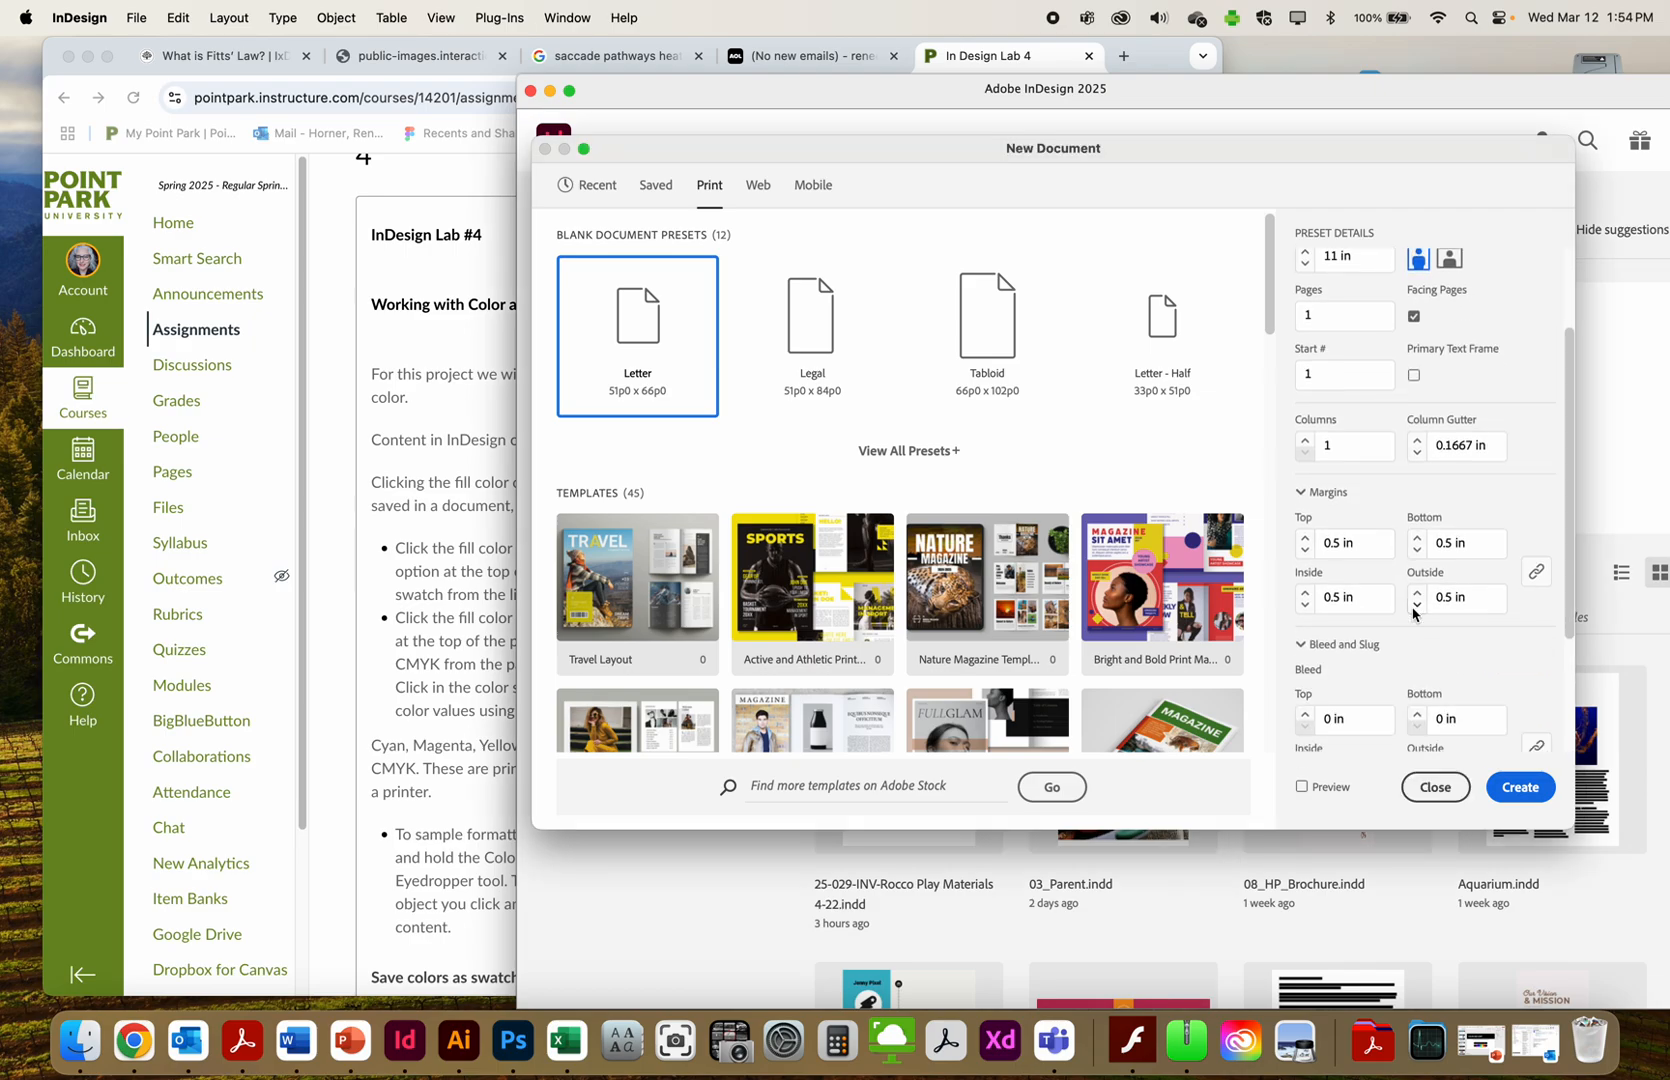
pyautogui.click(1304, 715)
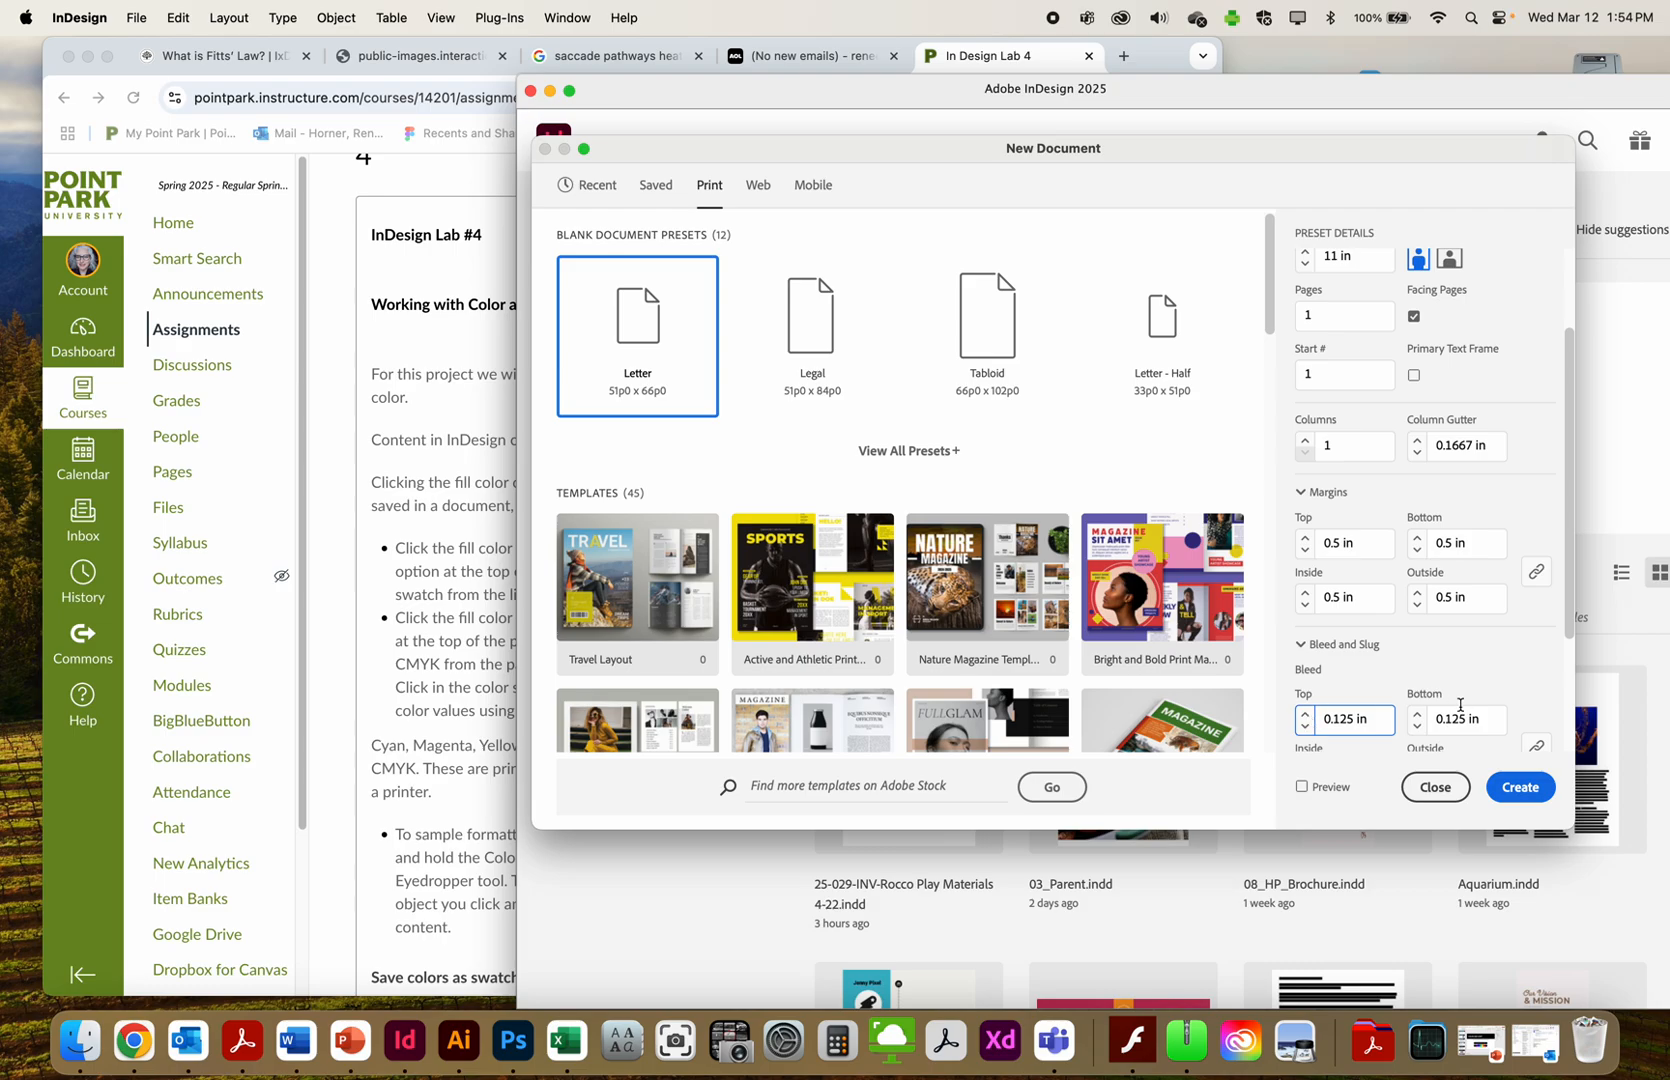
pyautogui.click(1520, 787)
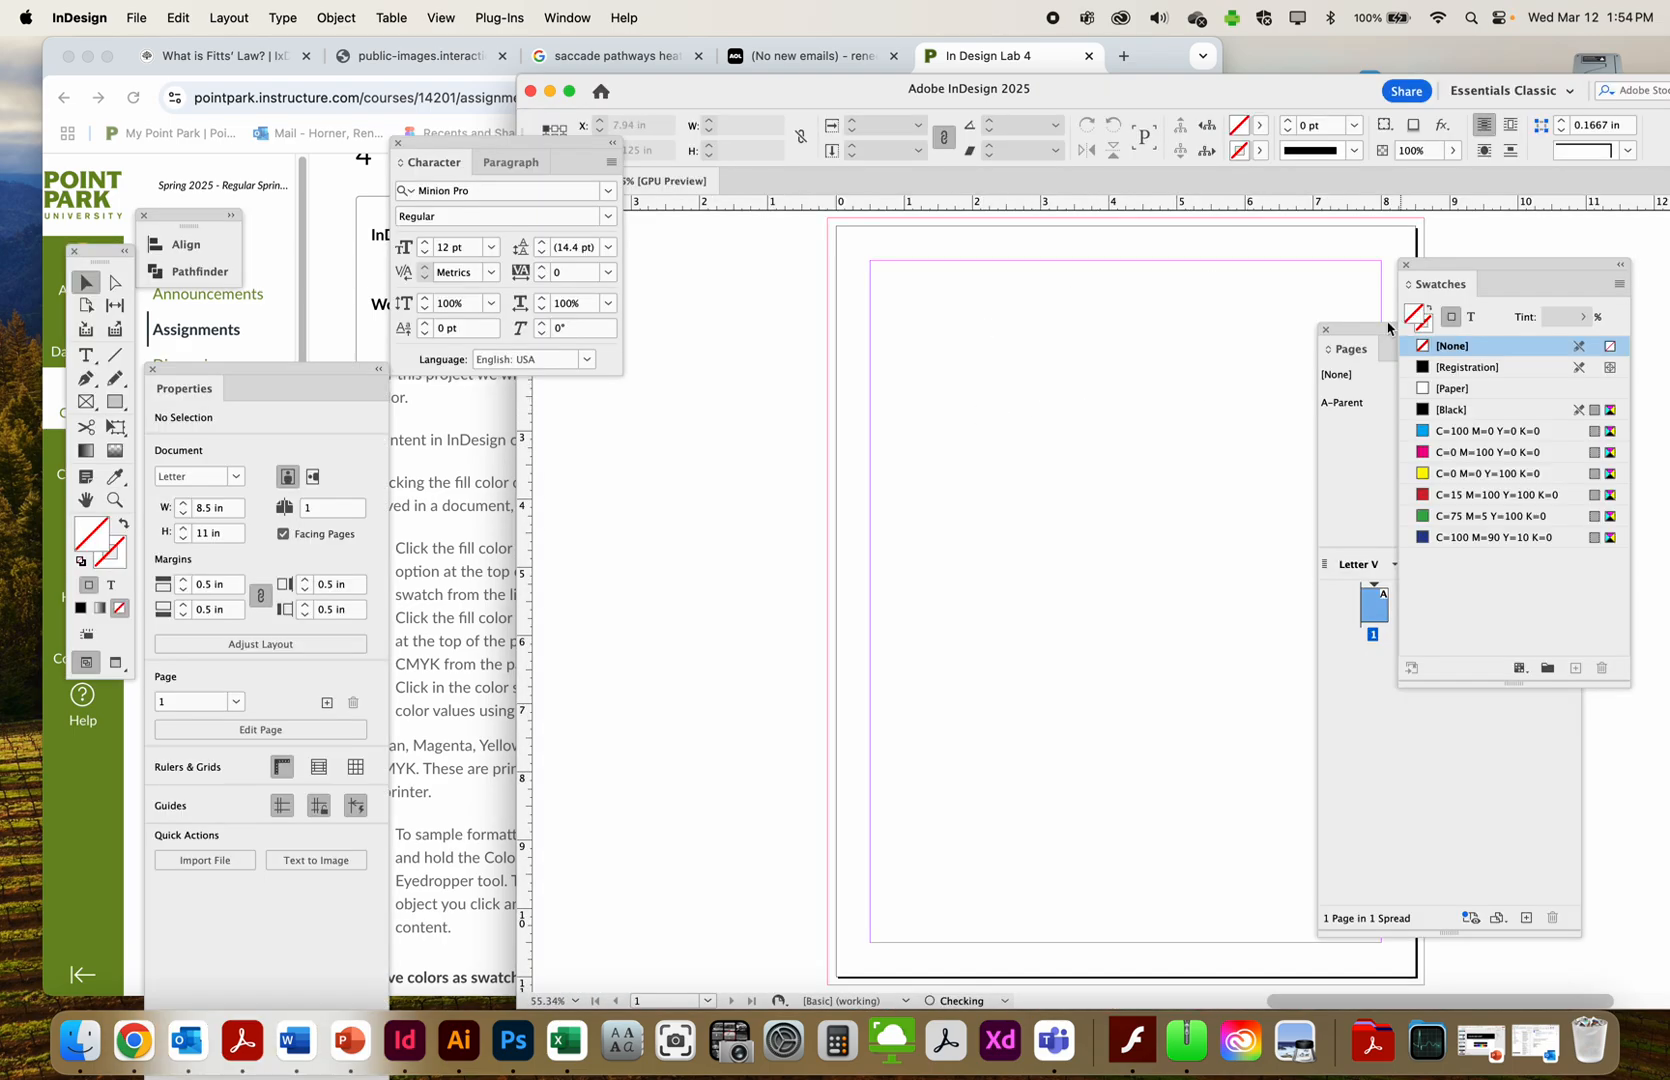
# Move the Pages panel off the page, collapse it, and dock the Properties panel beneath it
pyautogui.moveTo(1371, 332); pyautogui.dragTo(690, 335)
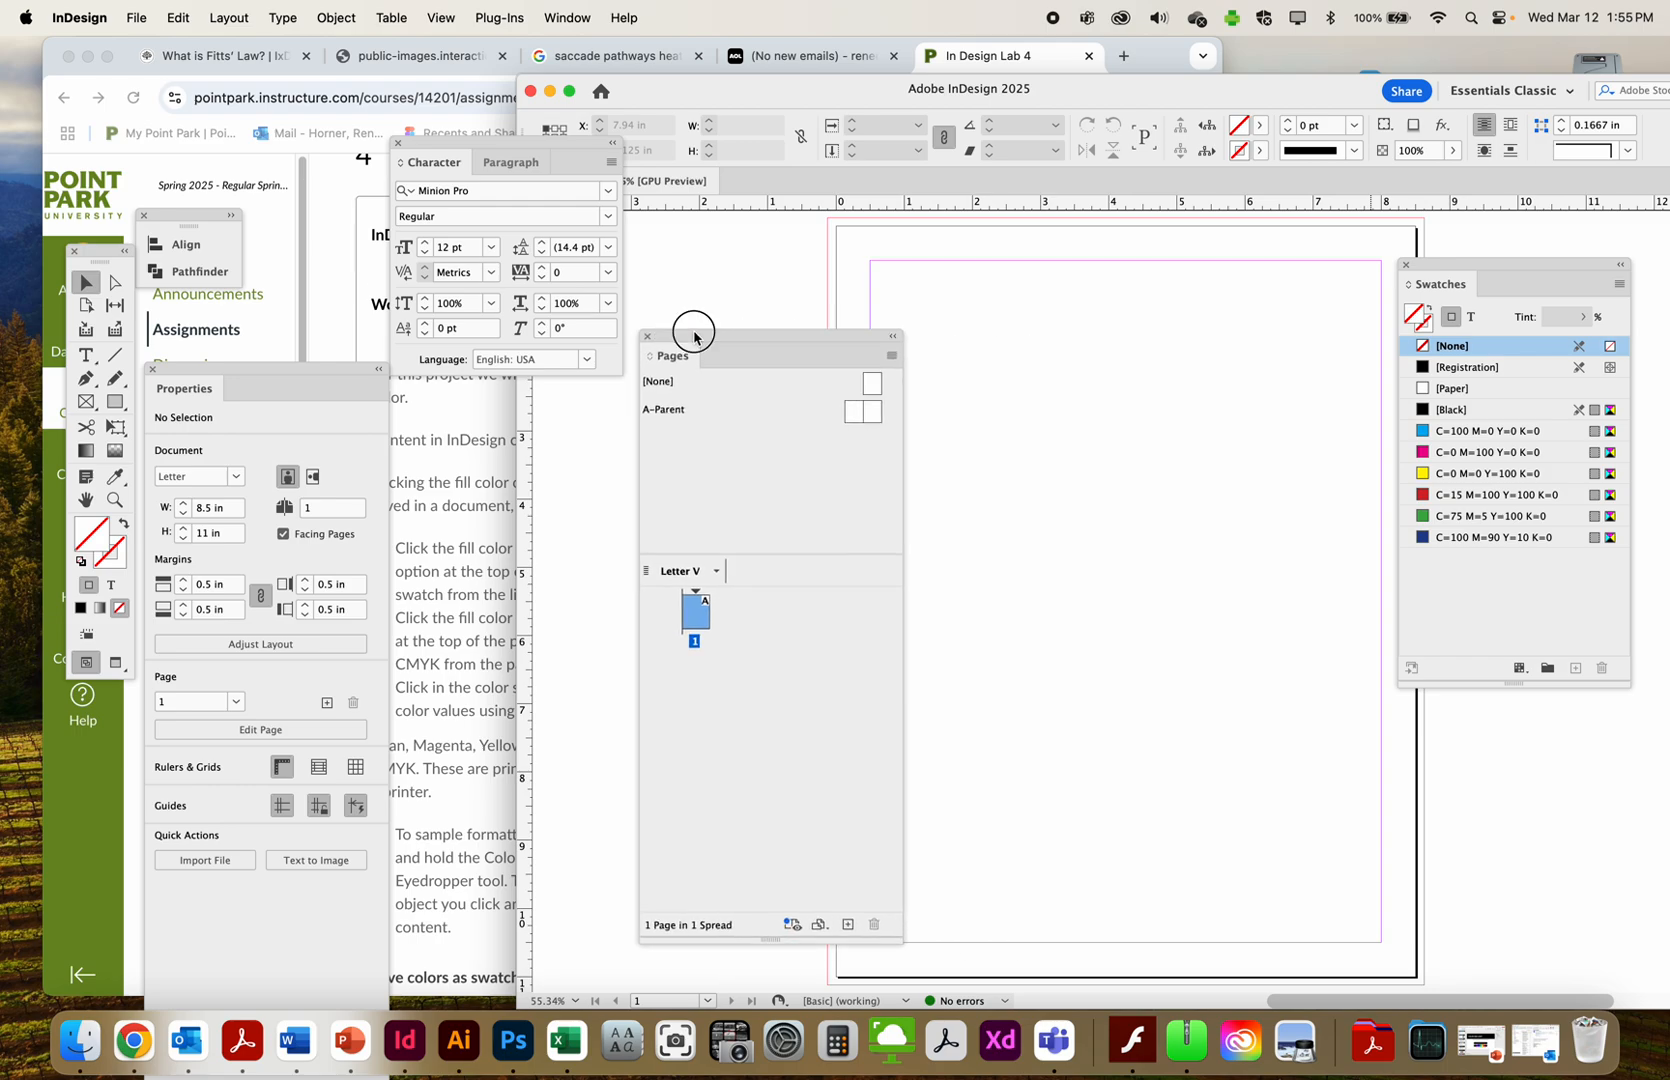
pyautogui.doubleClick(692, 333)
pyautogui.moveTo(272, 369); pyautogui.dragTo(703, 400)
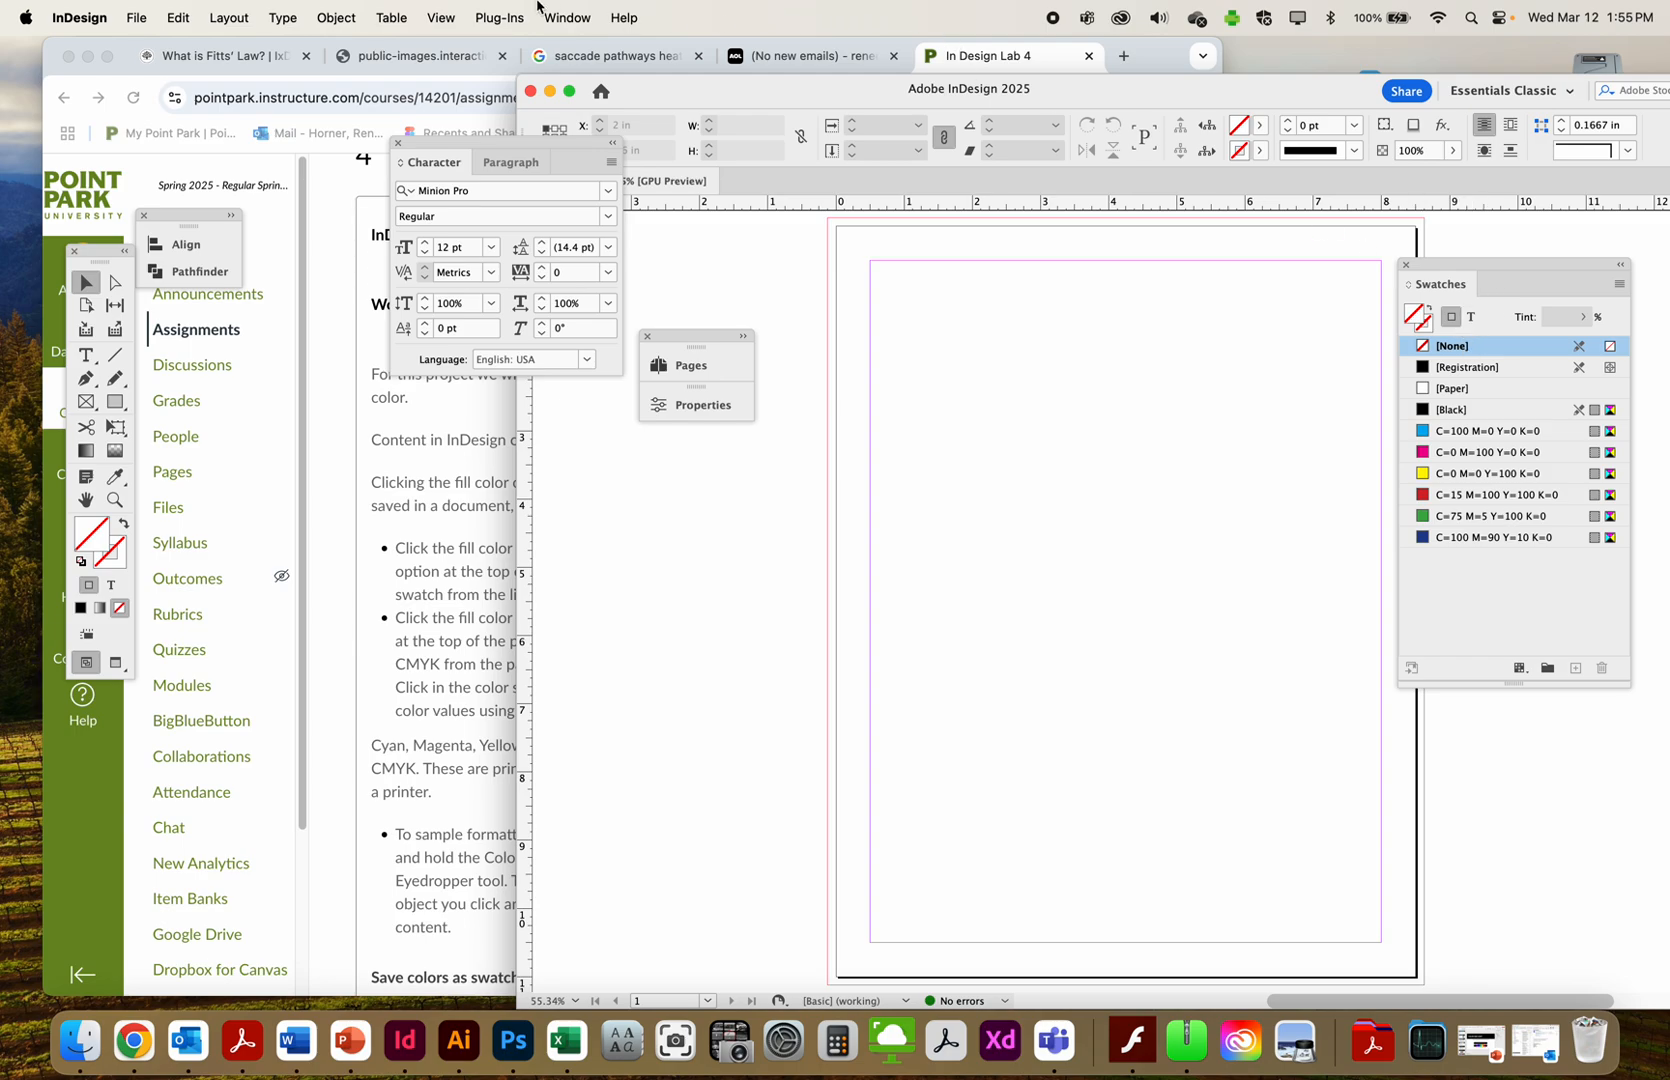
pyautogui.click(566, 17)
pyautogui.moveTo(586, 80)
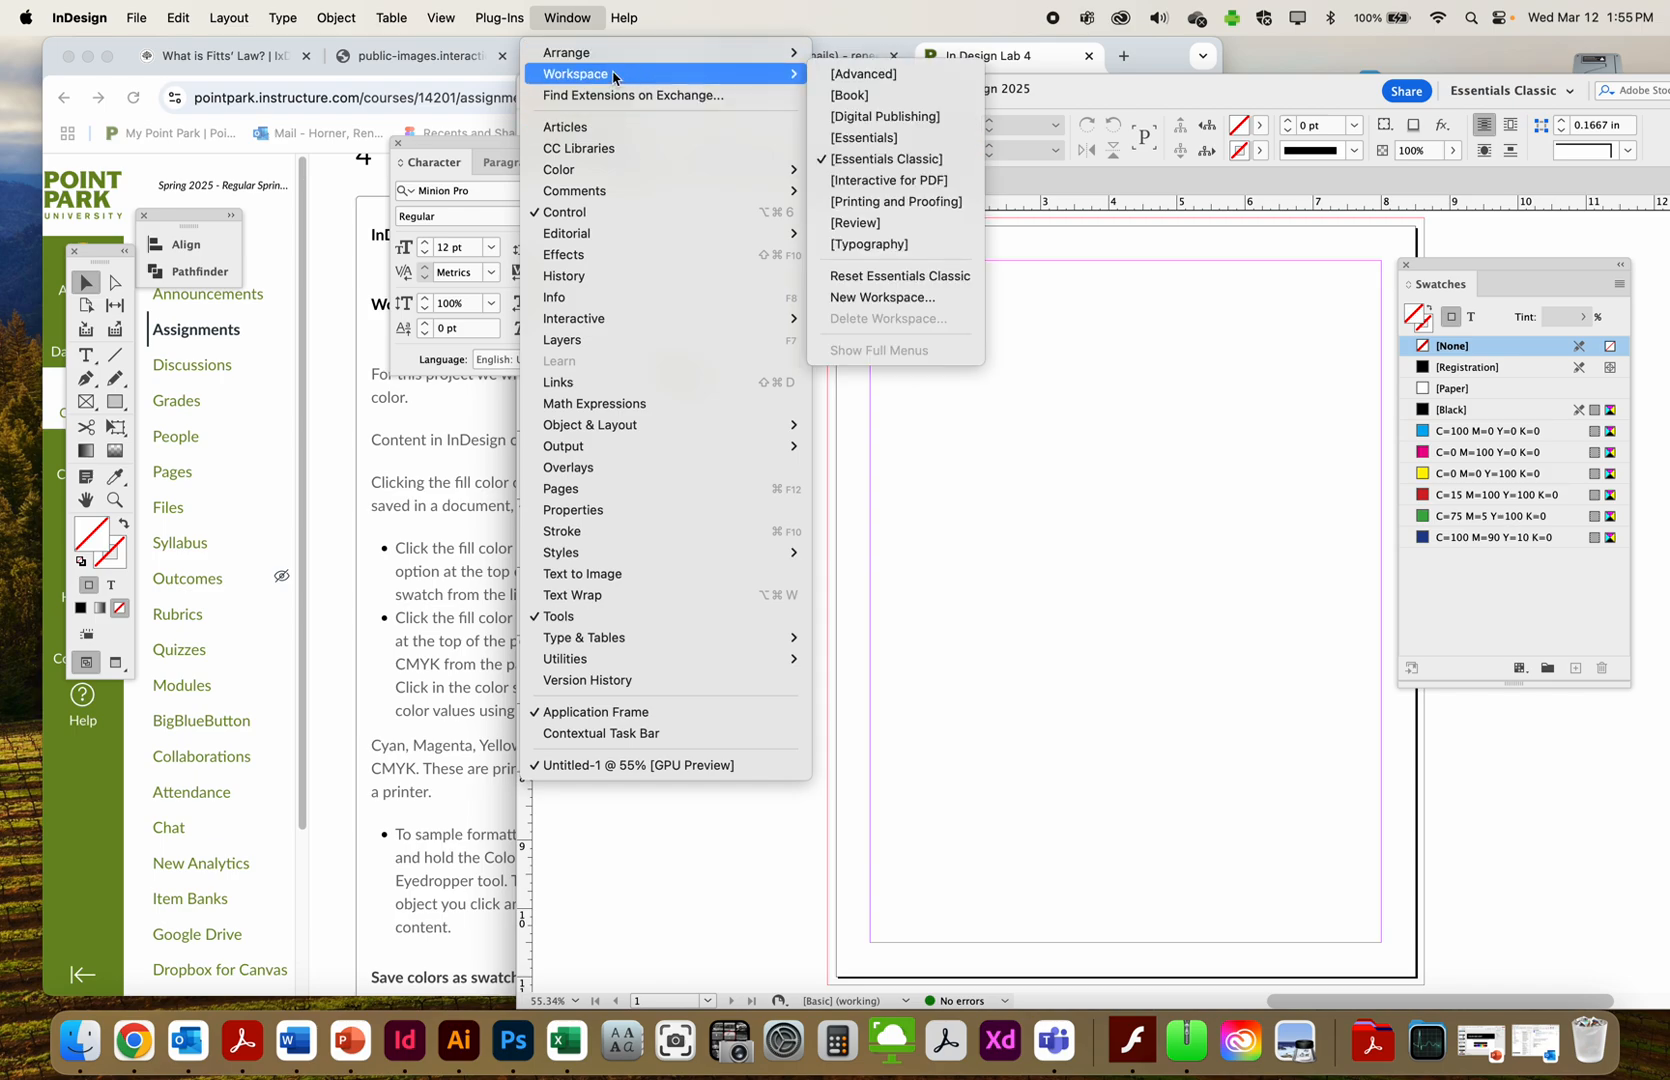
pyautogui.click(1112, 240)
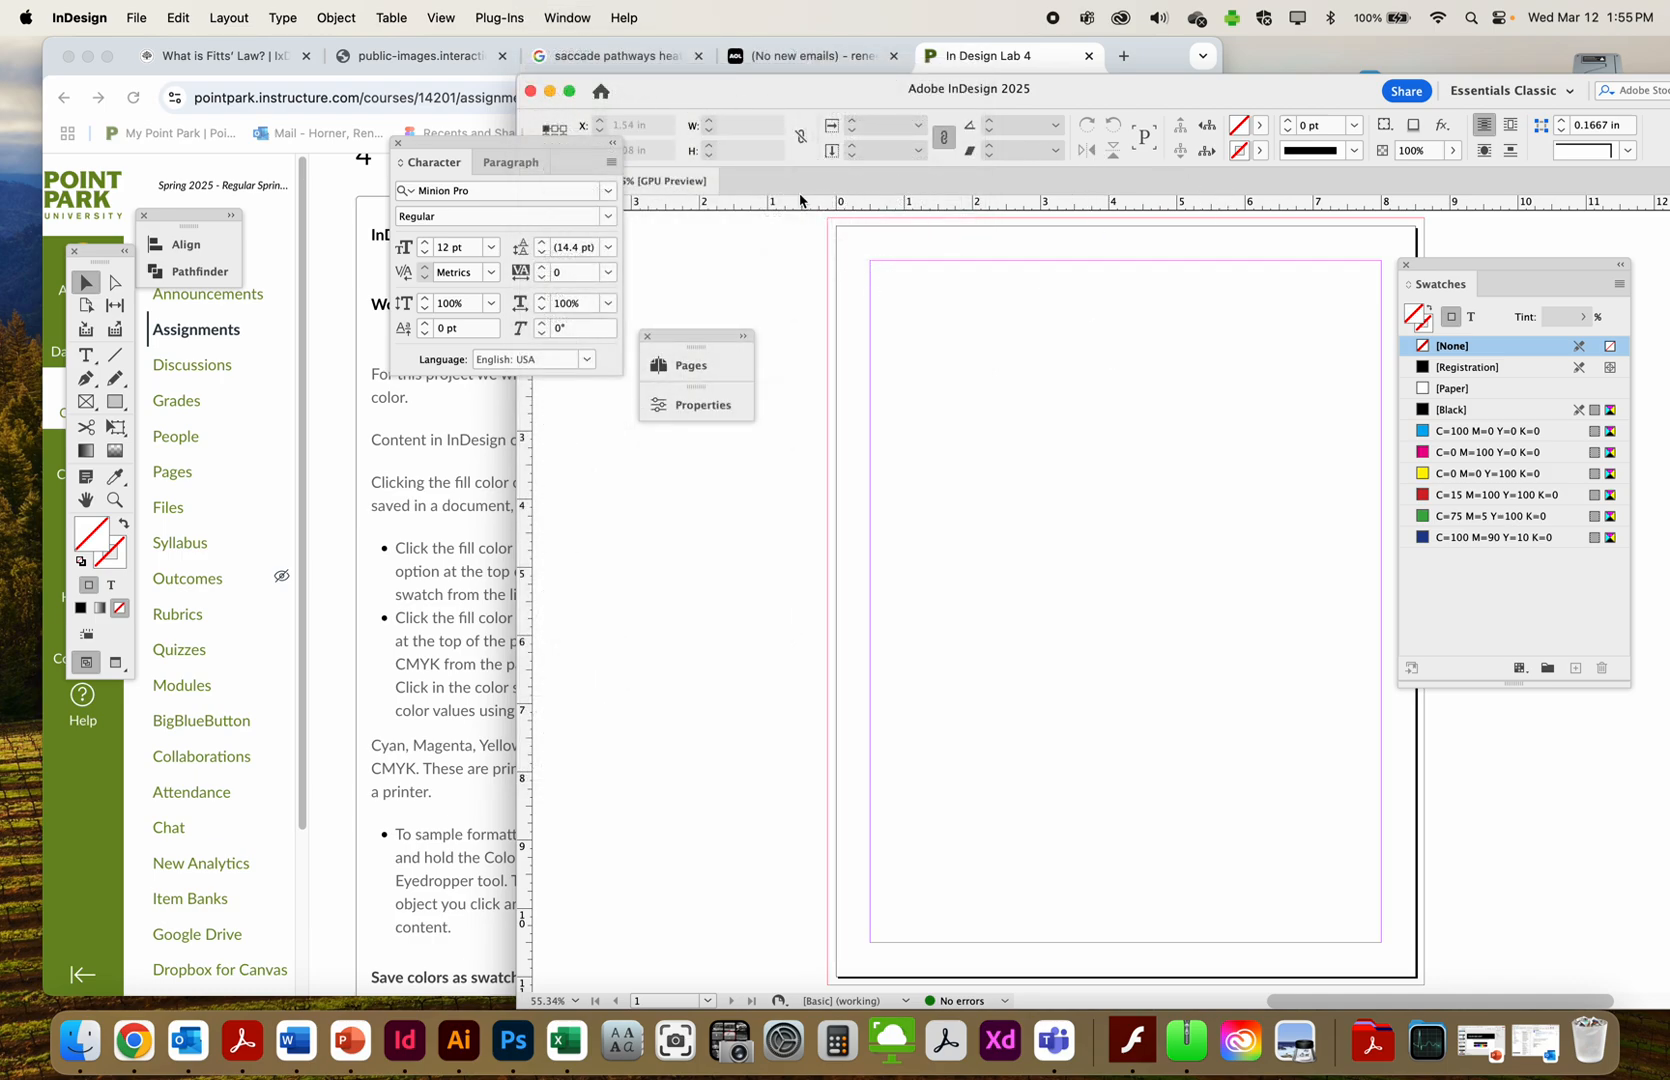
# Shift the application window slightly upward, then show the Color panel and place it beside the Swatches panel
pyautogui.moveTo(716, 103); pyautogui.dragTo(686, 67)
pyautogui.click(566, 17)
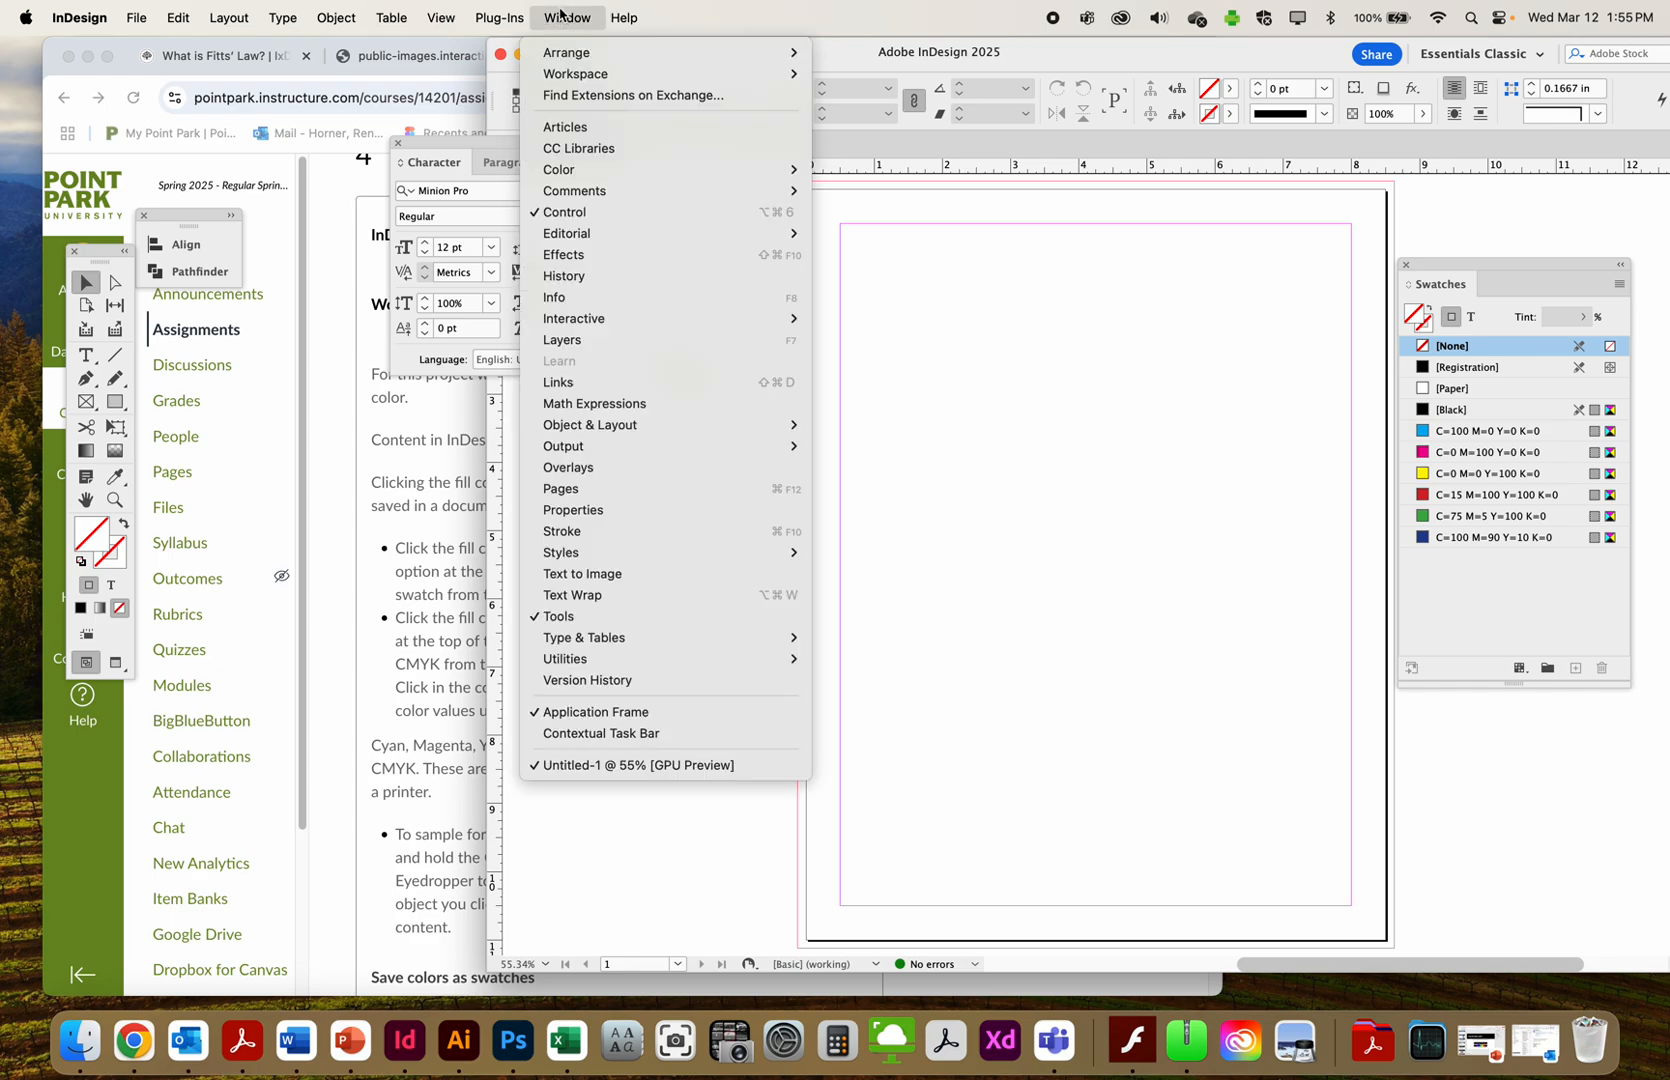
pyautogui.moveTo(585, 74)
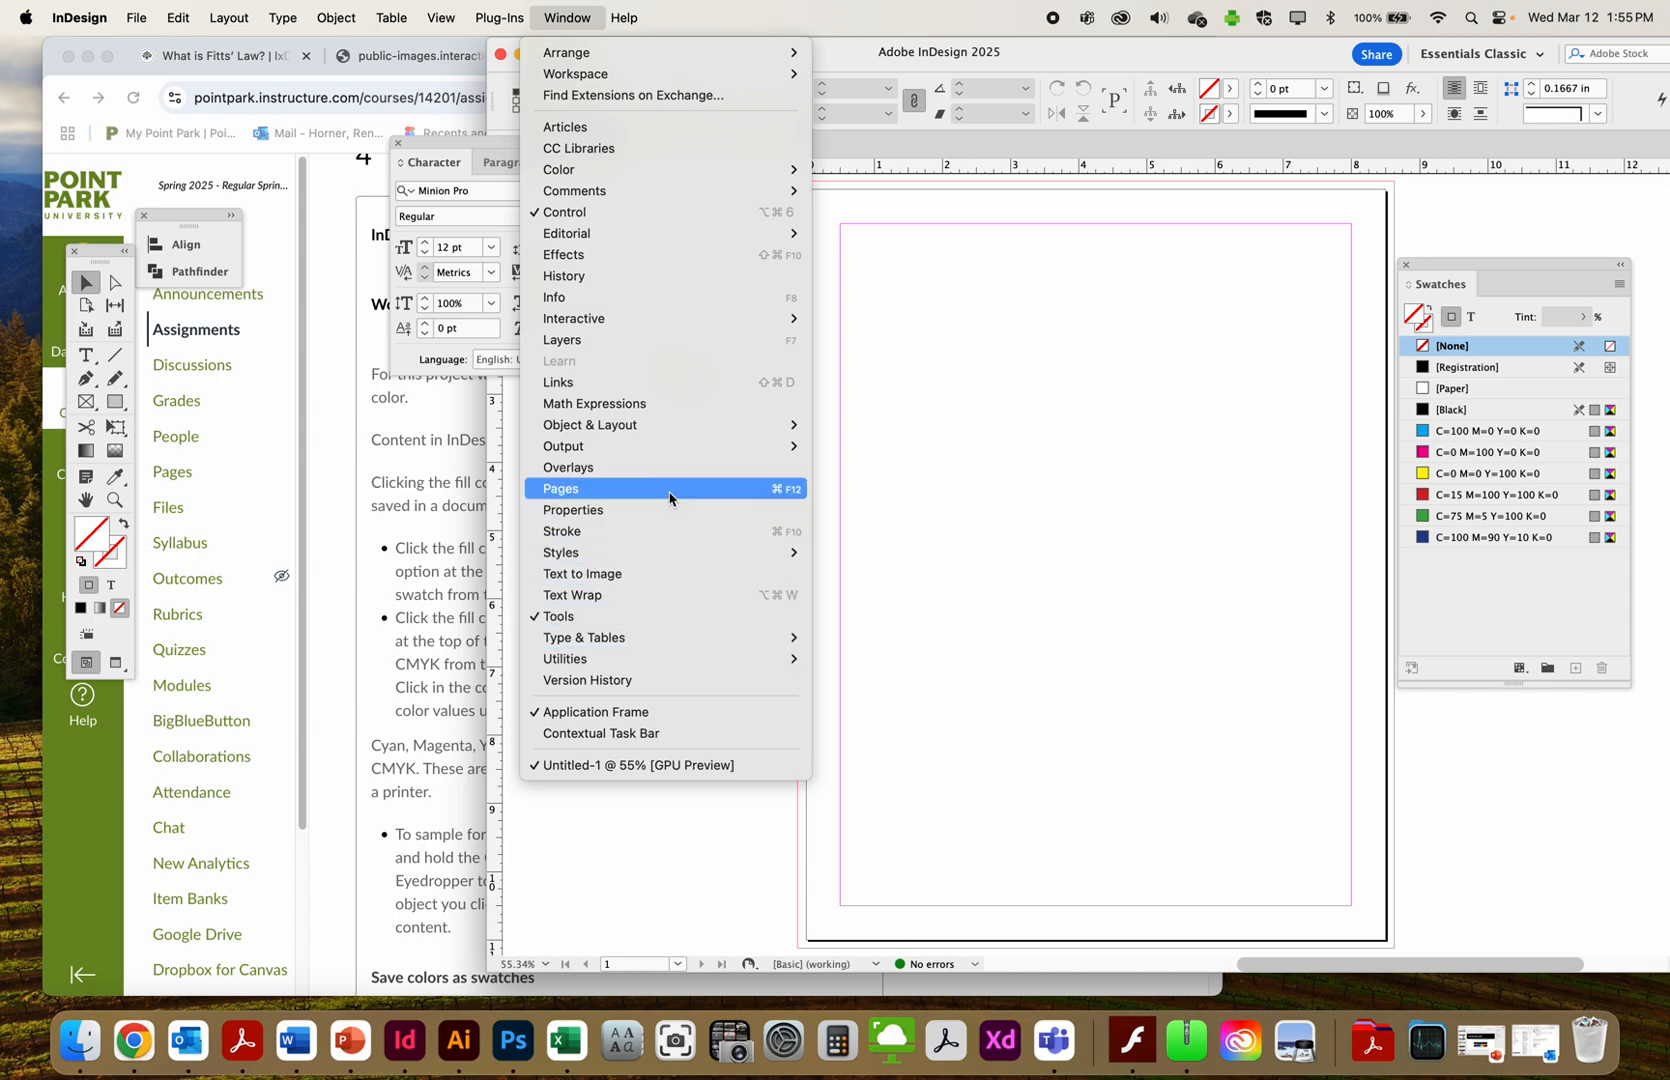
pyautogui.moveTo(672, 455)
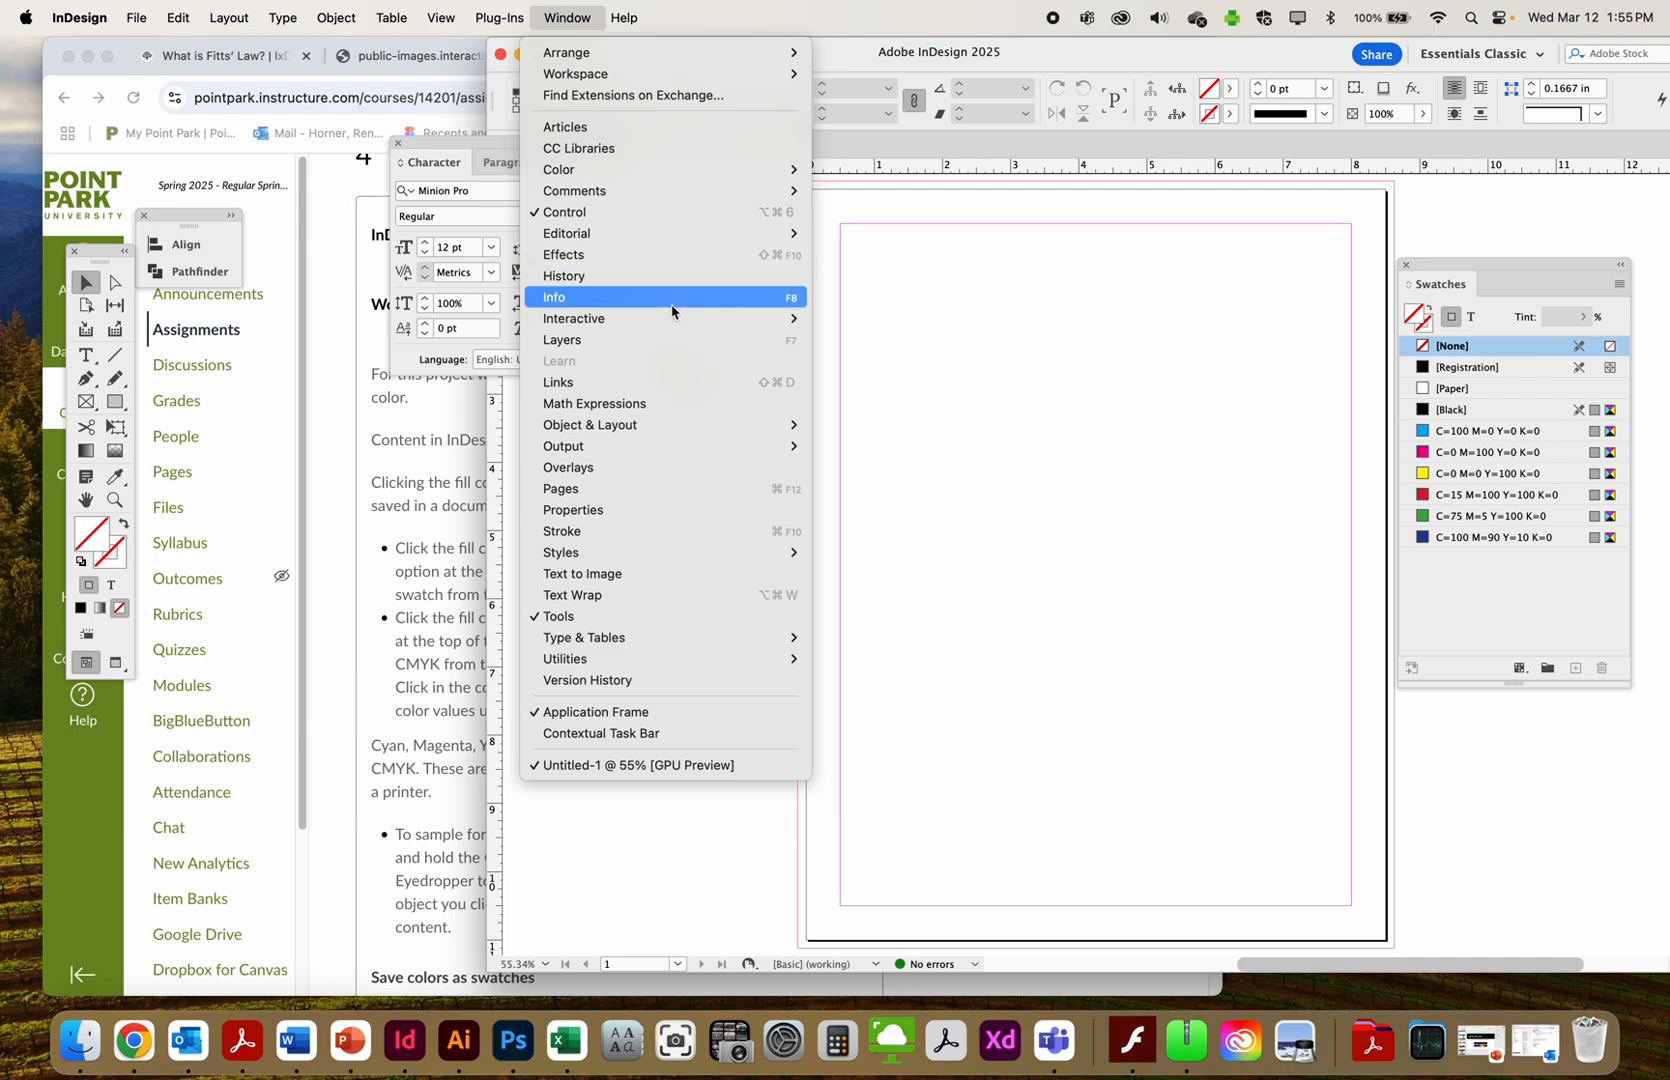
pyautogui.moveTo(678, 171)
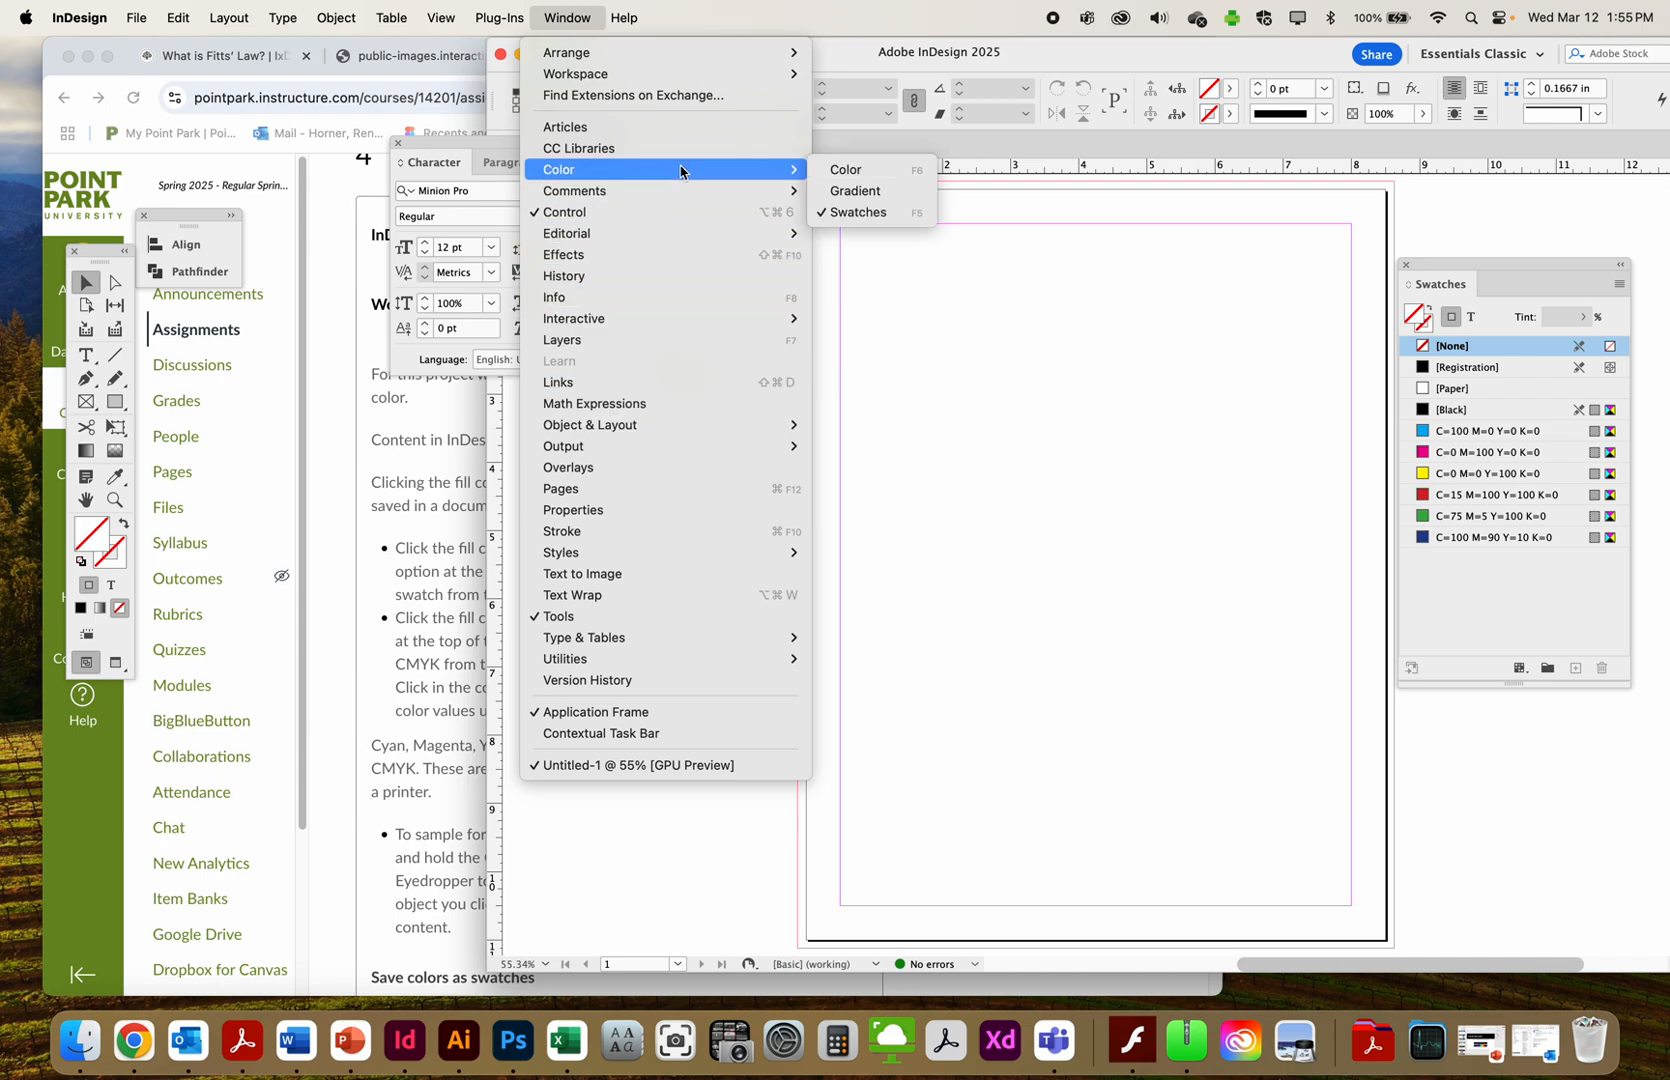
pyautogui.click(846, 170)
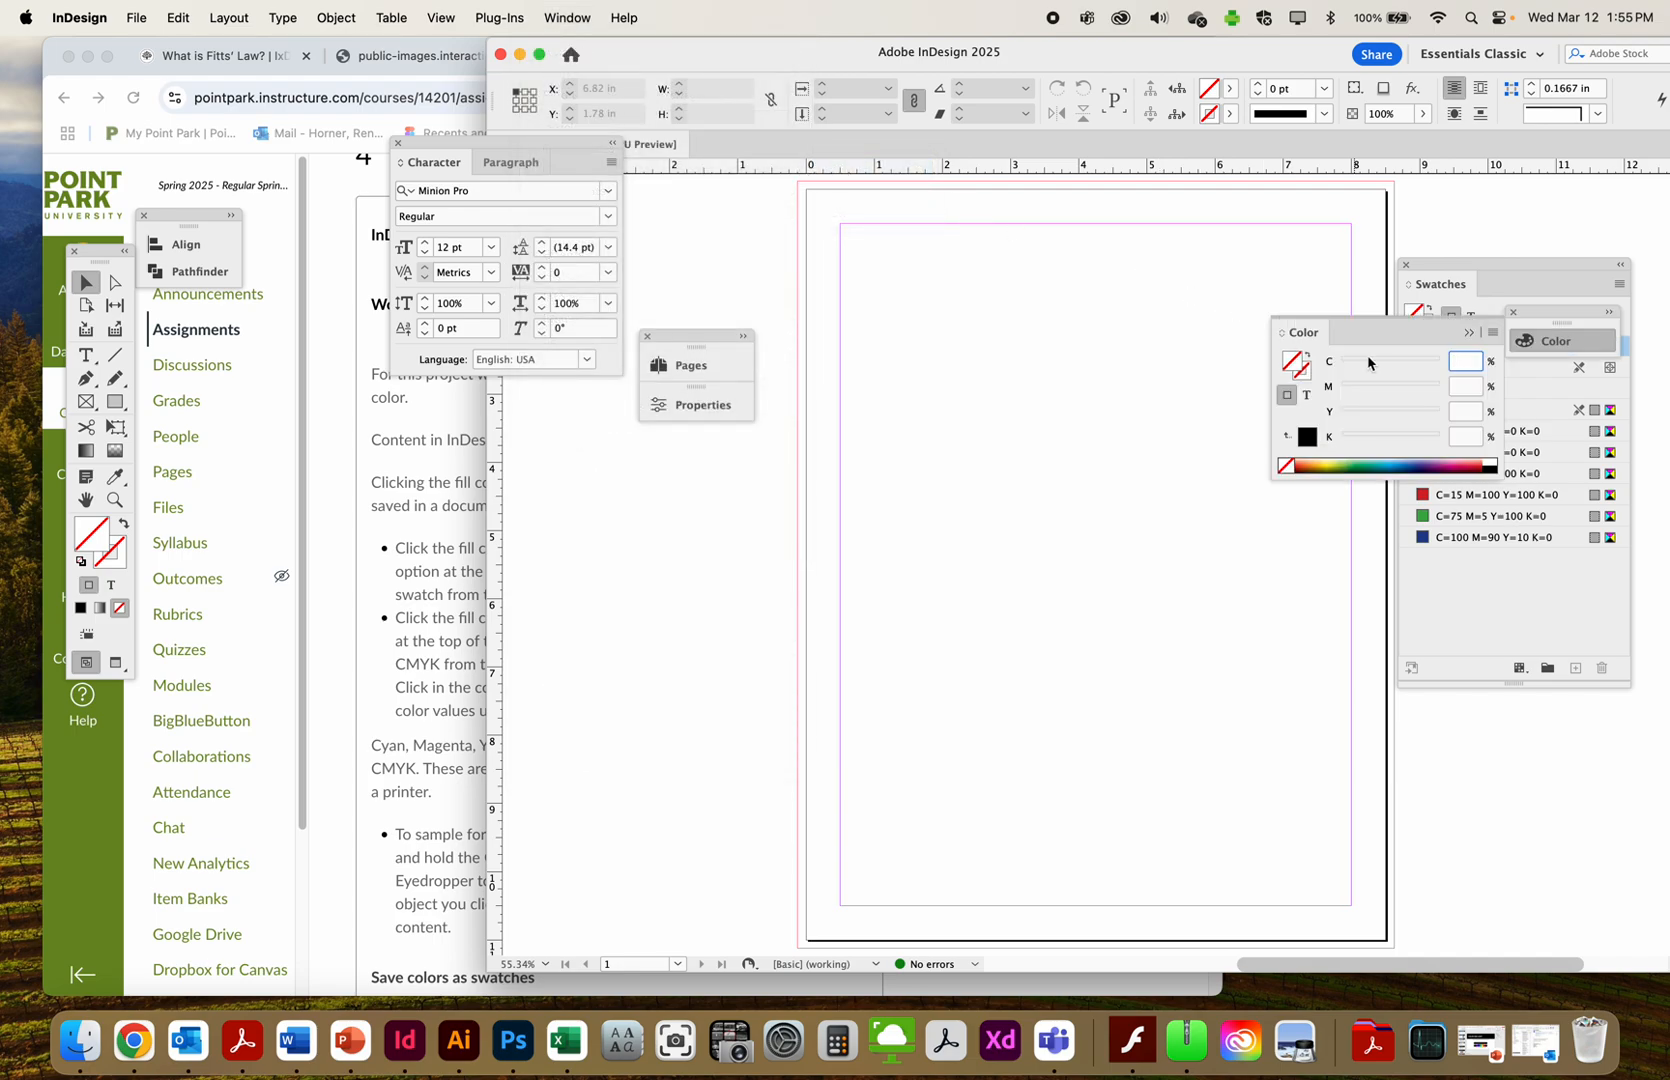
pyautogui.moveTo(1368, 322); pyautogui.dragTo(1236, 268)
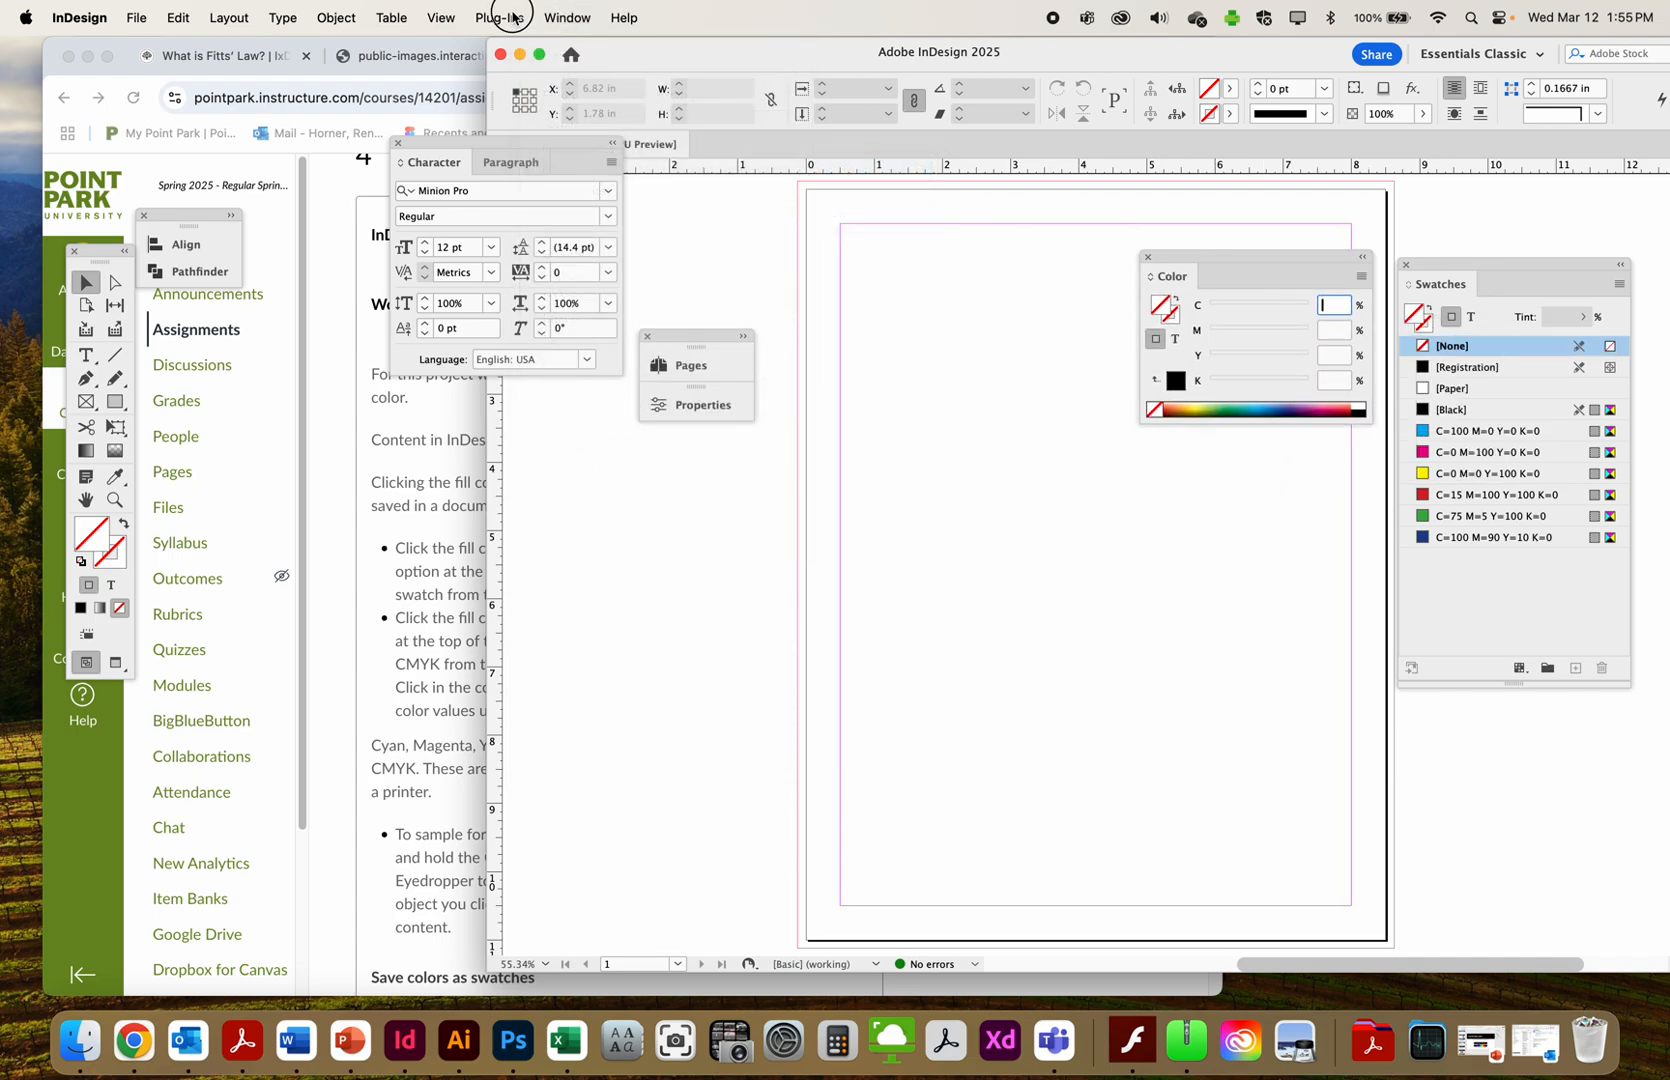
# Show the Gradient panel and place it below the collapsed Pages and Properties panels
pyautogui.click(606, 18)
pyautogui.moveTo(577, 18)
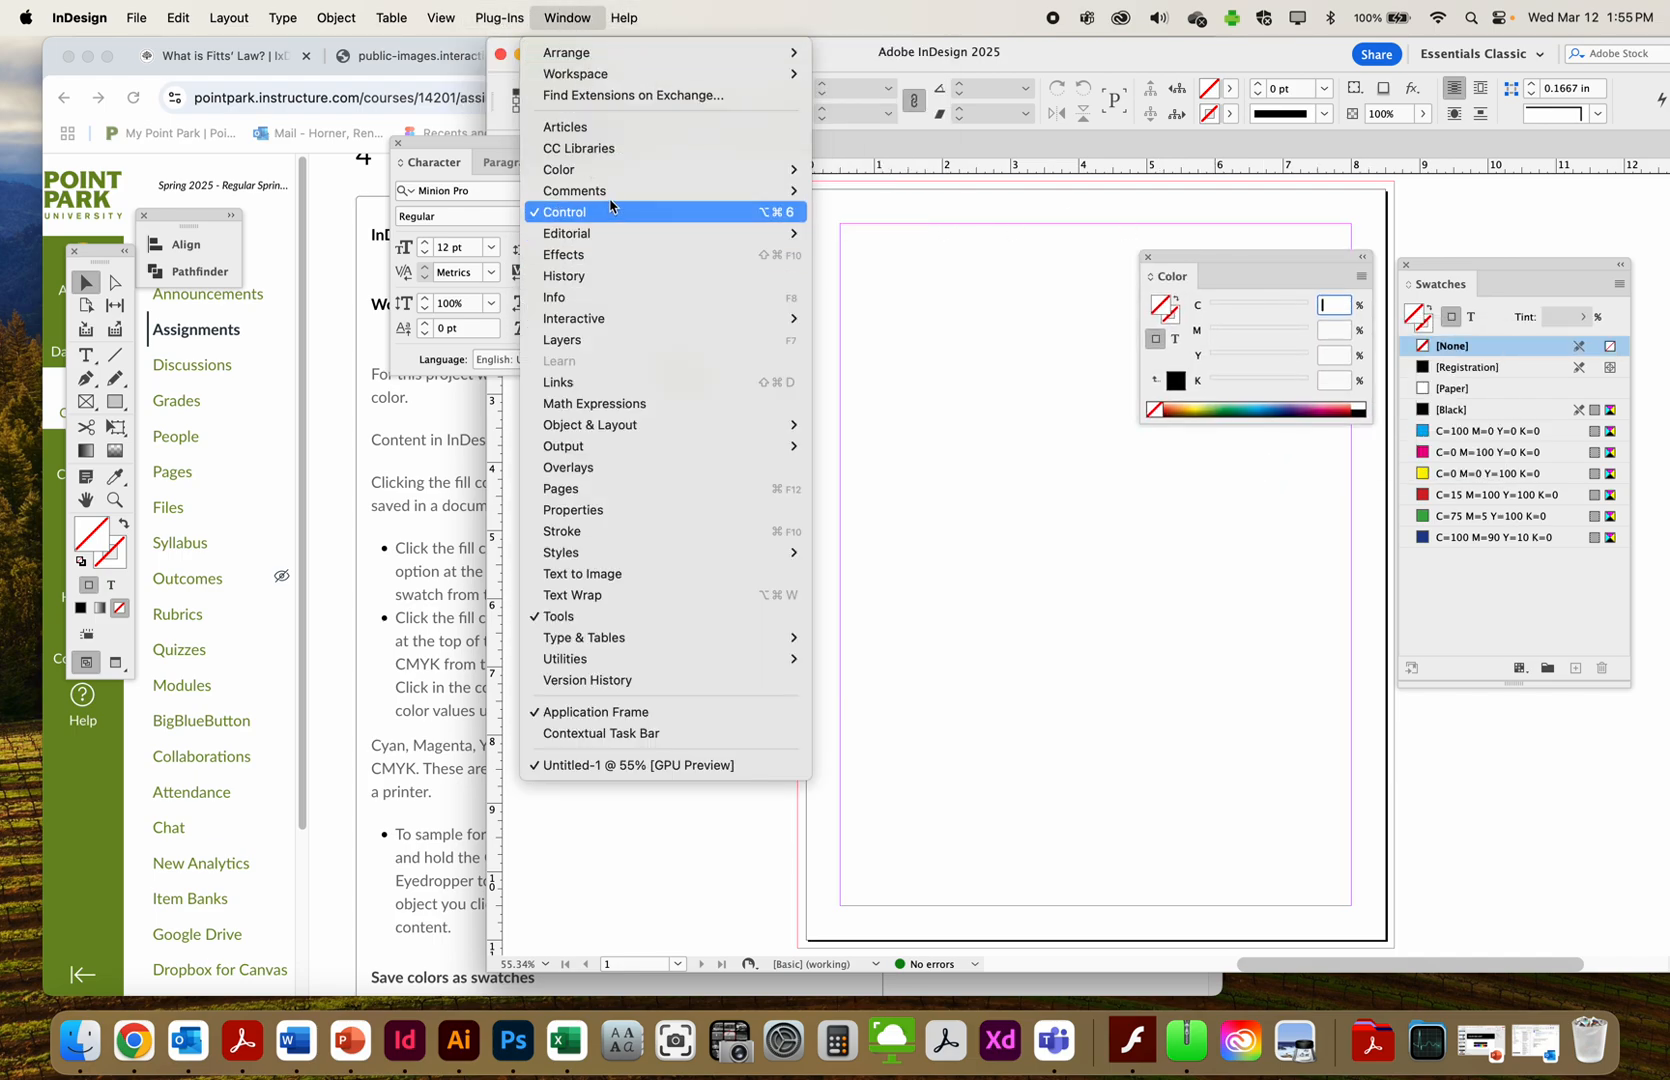
pyautogui.moveTo(641, 170)
pyautogui.click(855, 191)
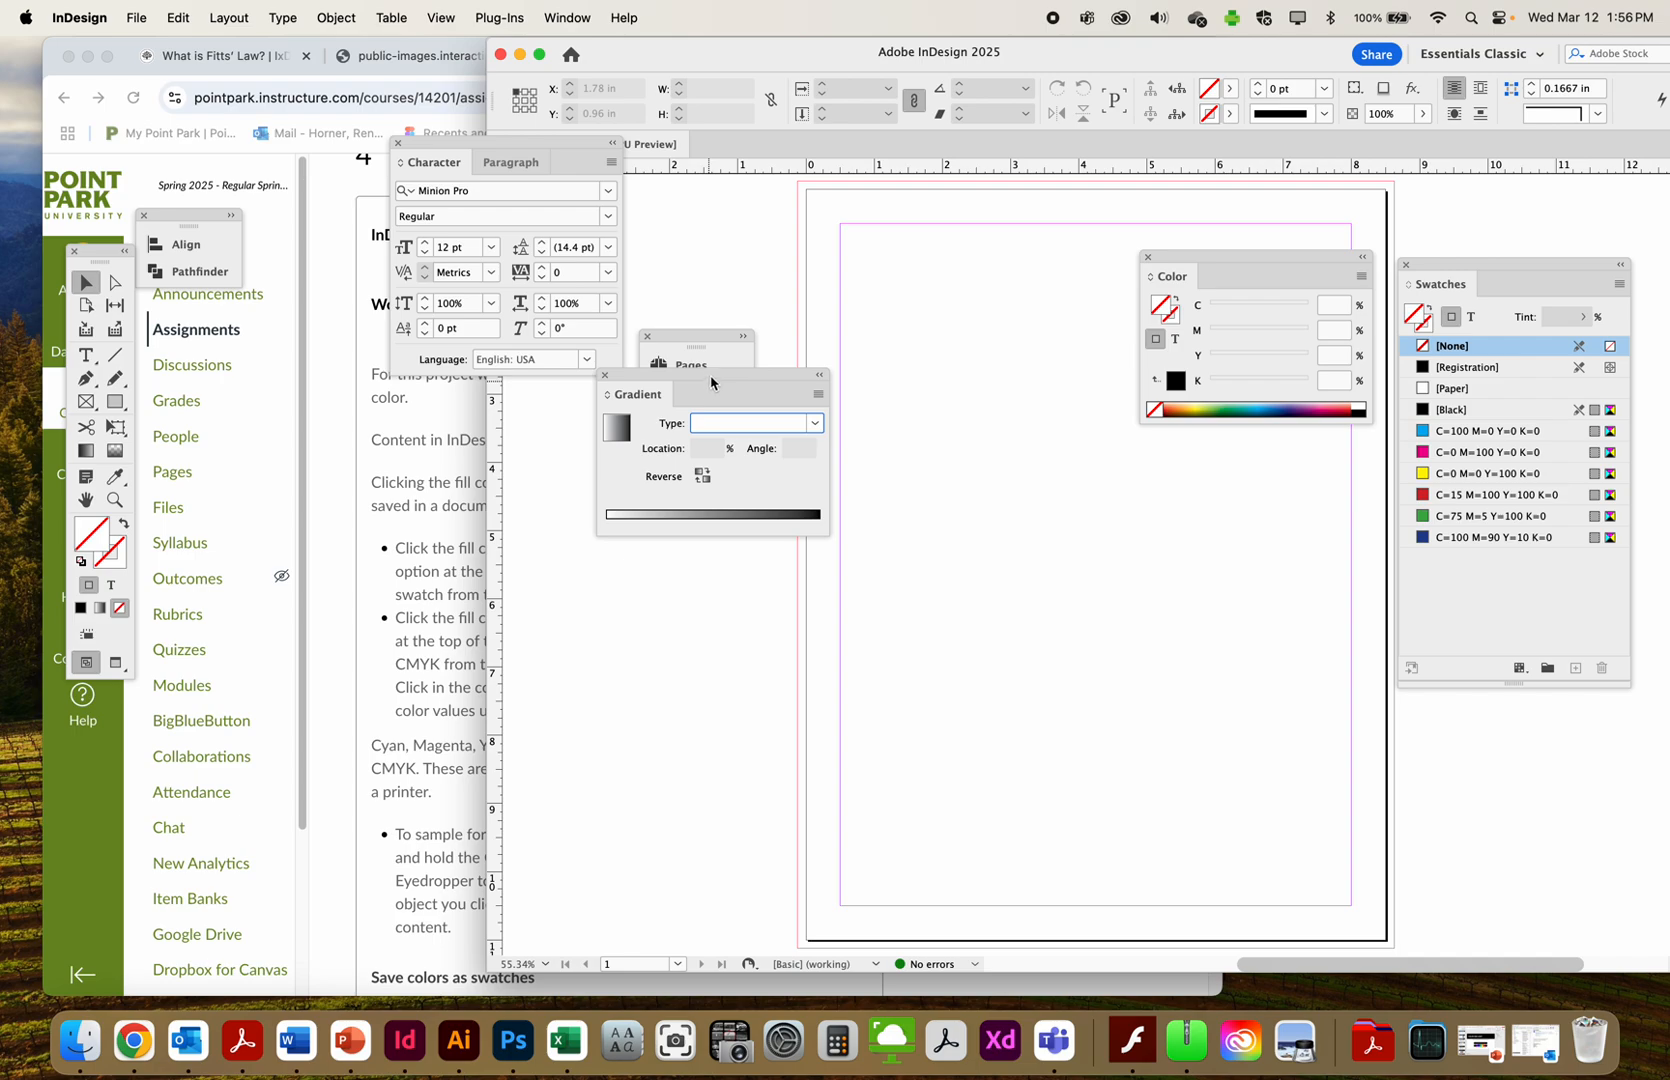
pyautogui.moveTo(709, 381); pyautogui.dragTo(662, 490)
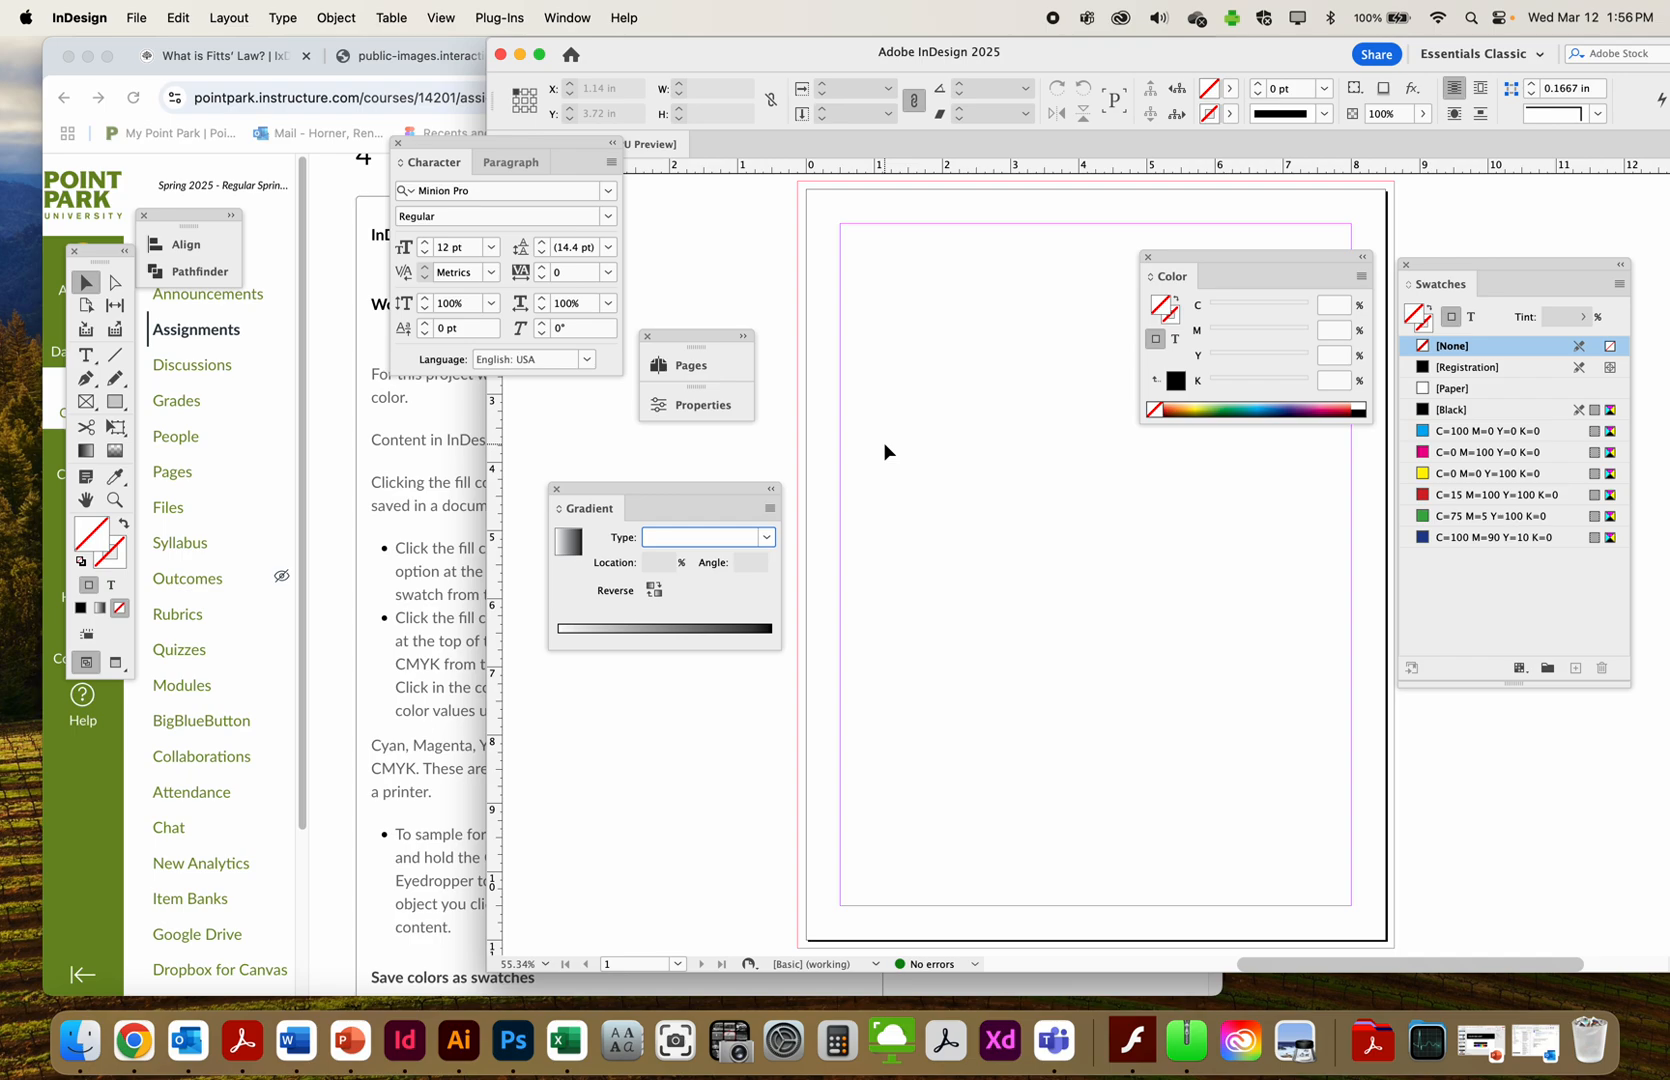
# Review the InDesign Lab #4 instructions in Chrome and the document settings in InDesign's Properties panel
pyautogui.click(435, 464)
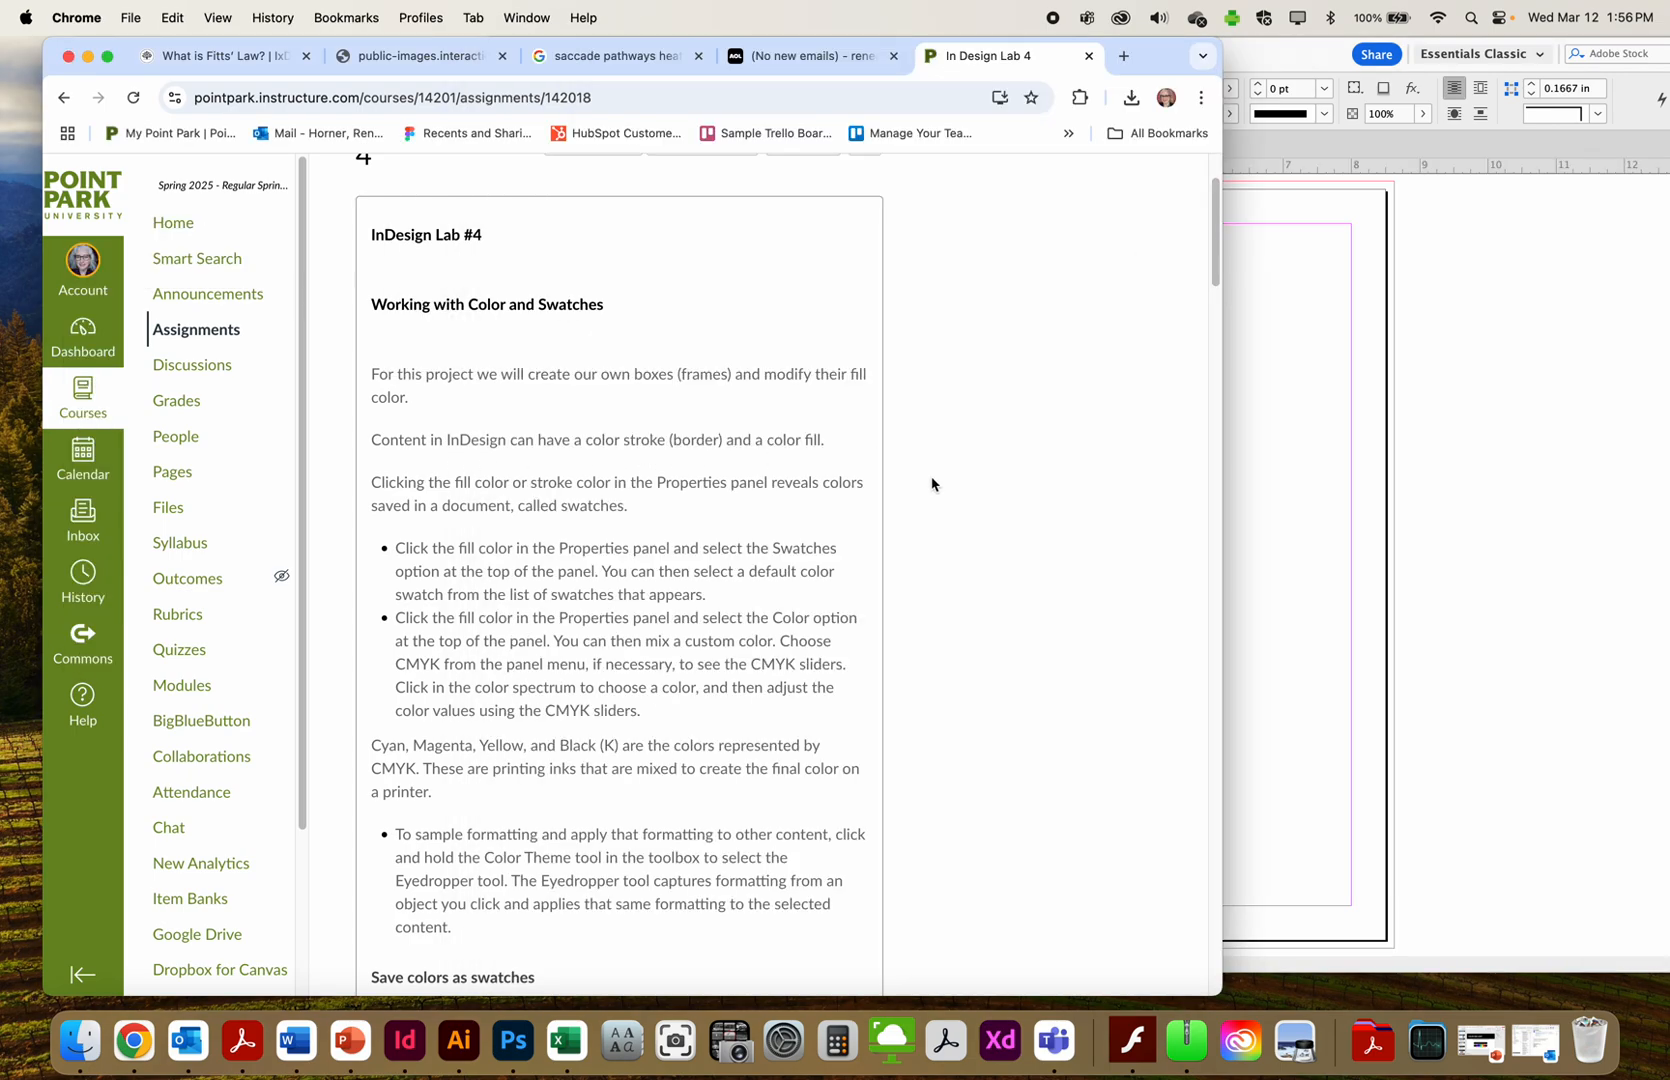
pyautogui.click(1235, 466)
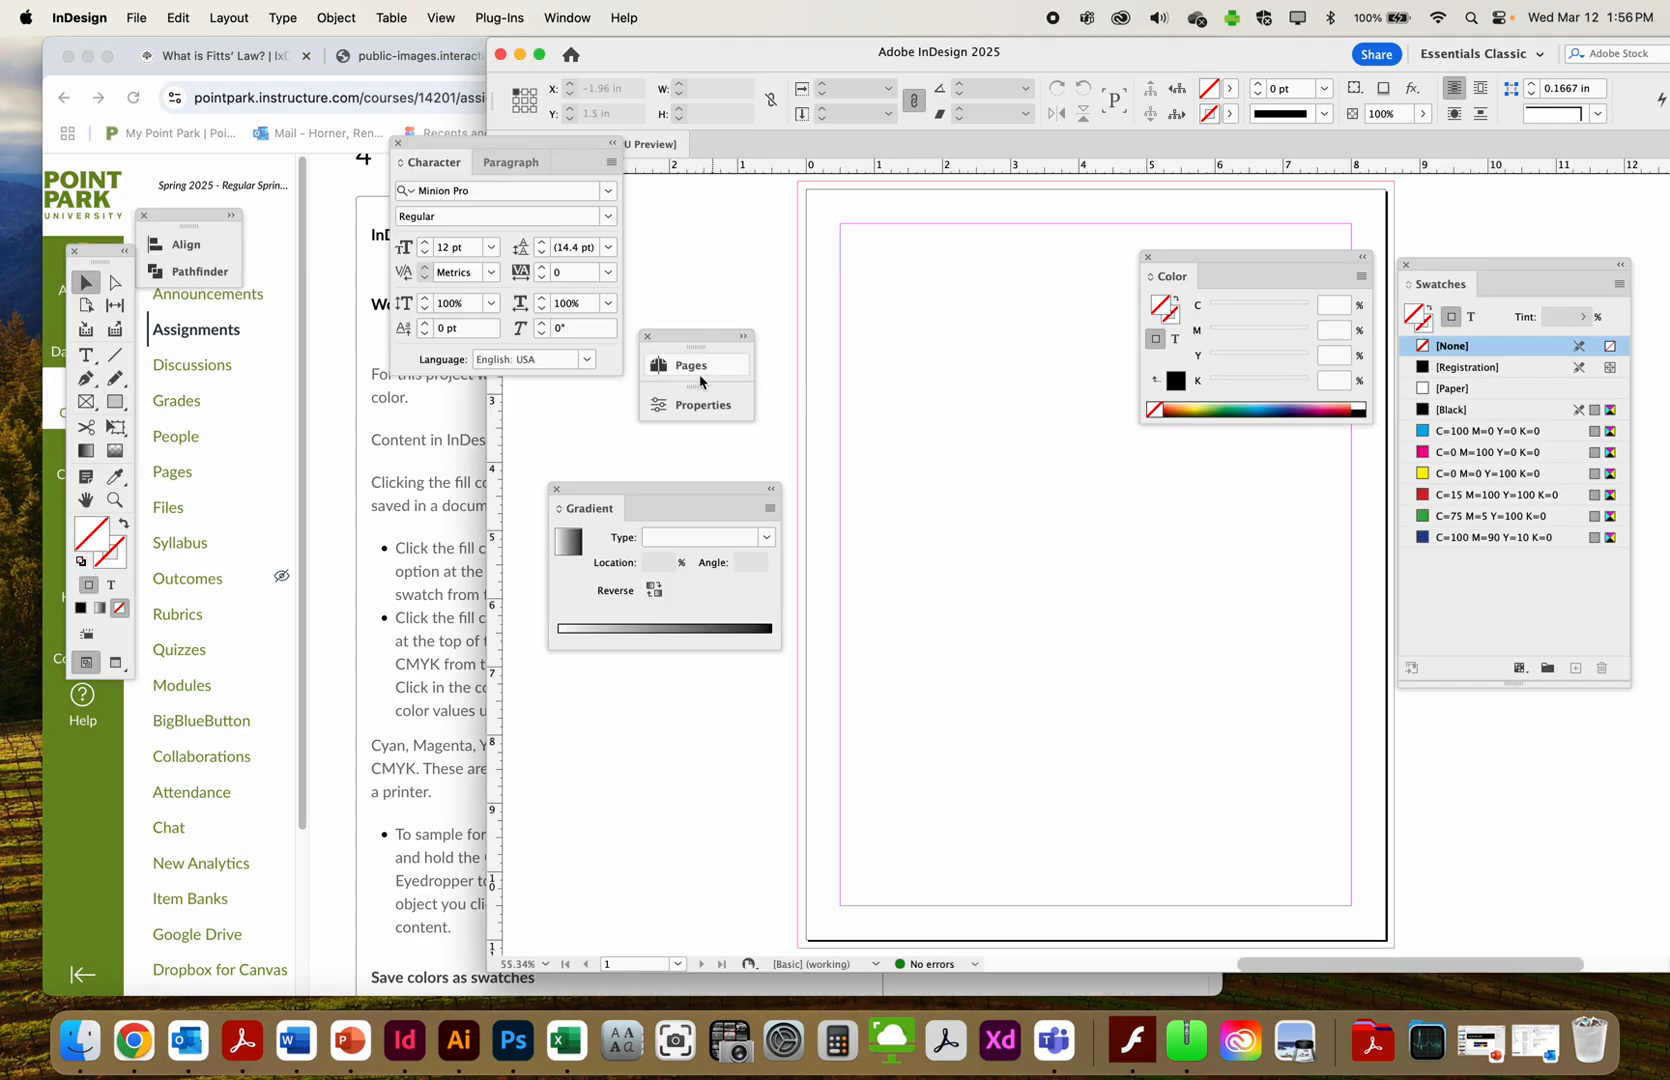
pyautogui.click(703, 400)
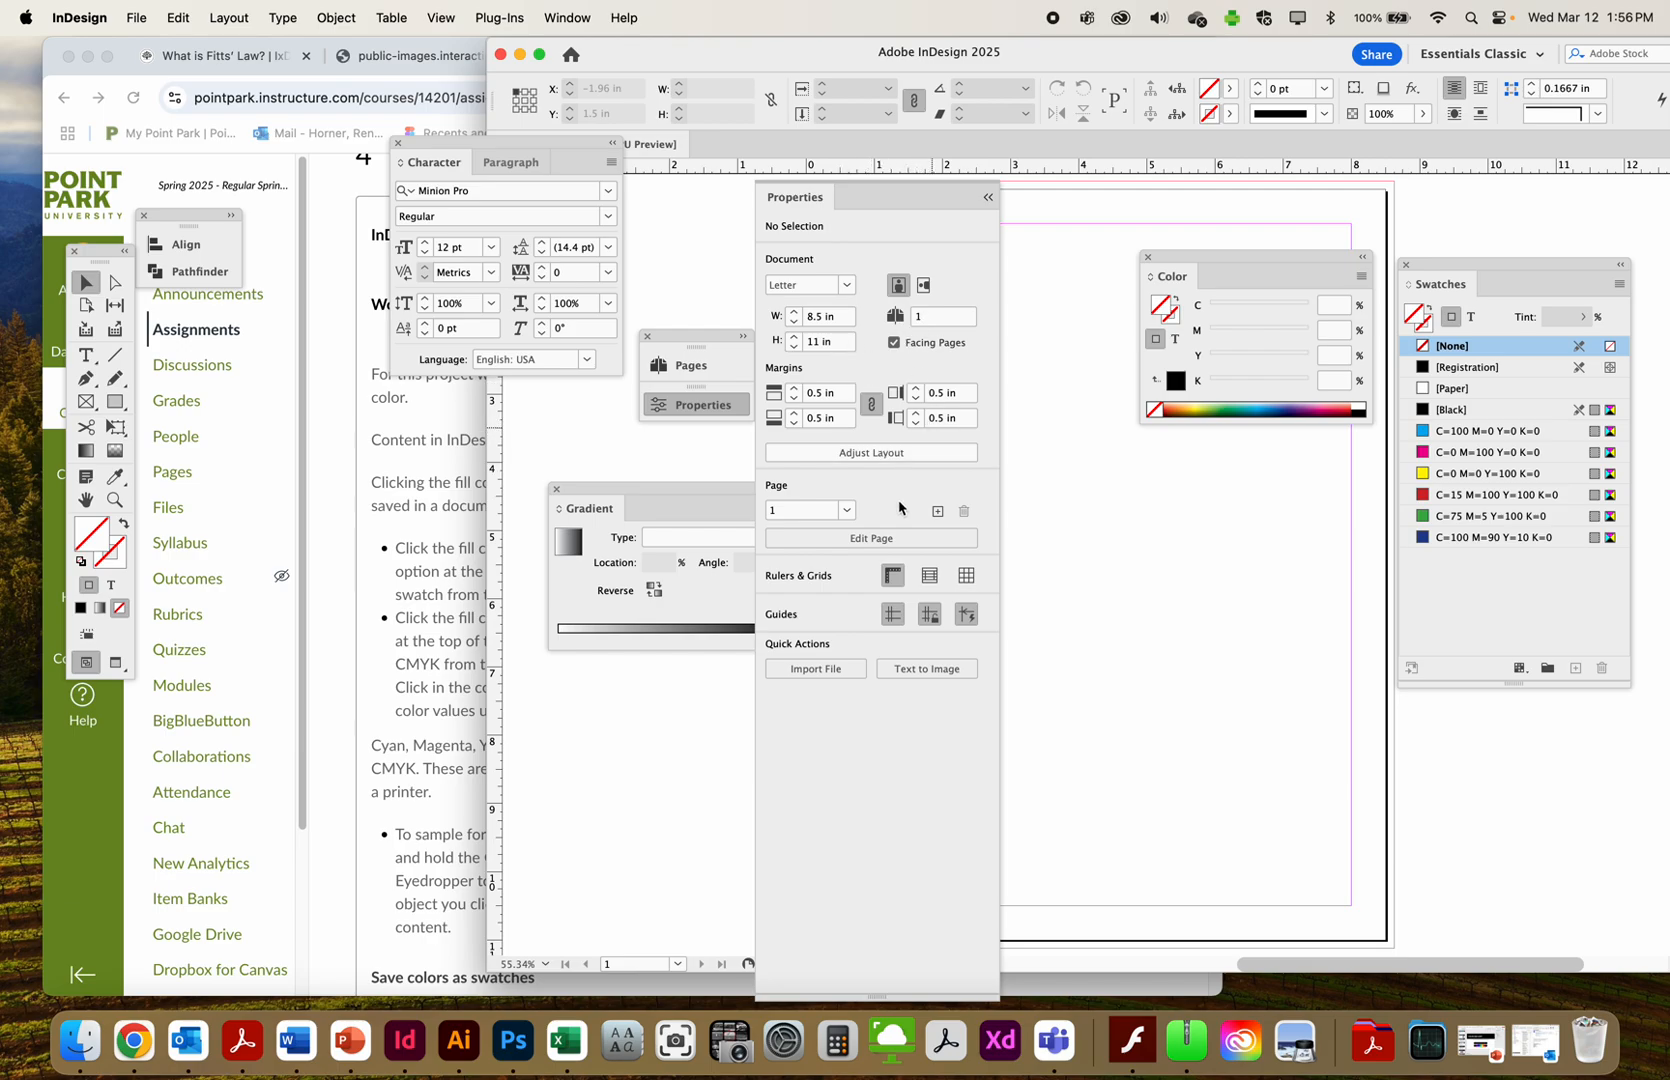
pyautogui.click(989, 196)
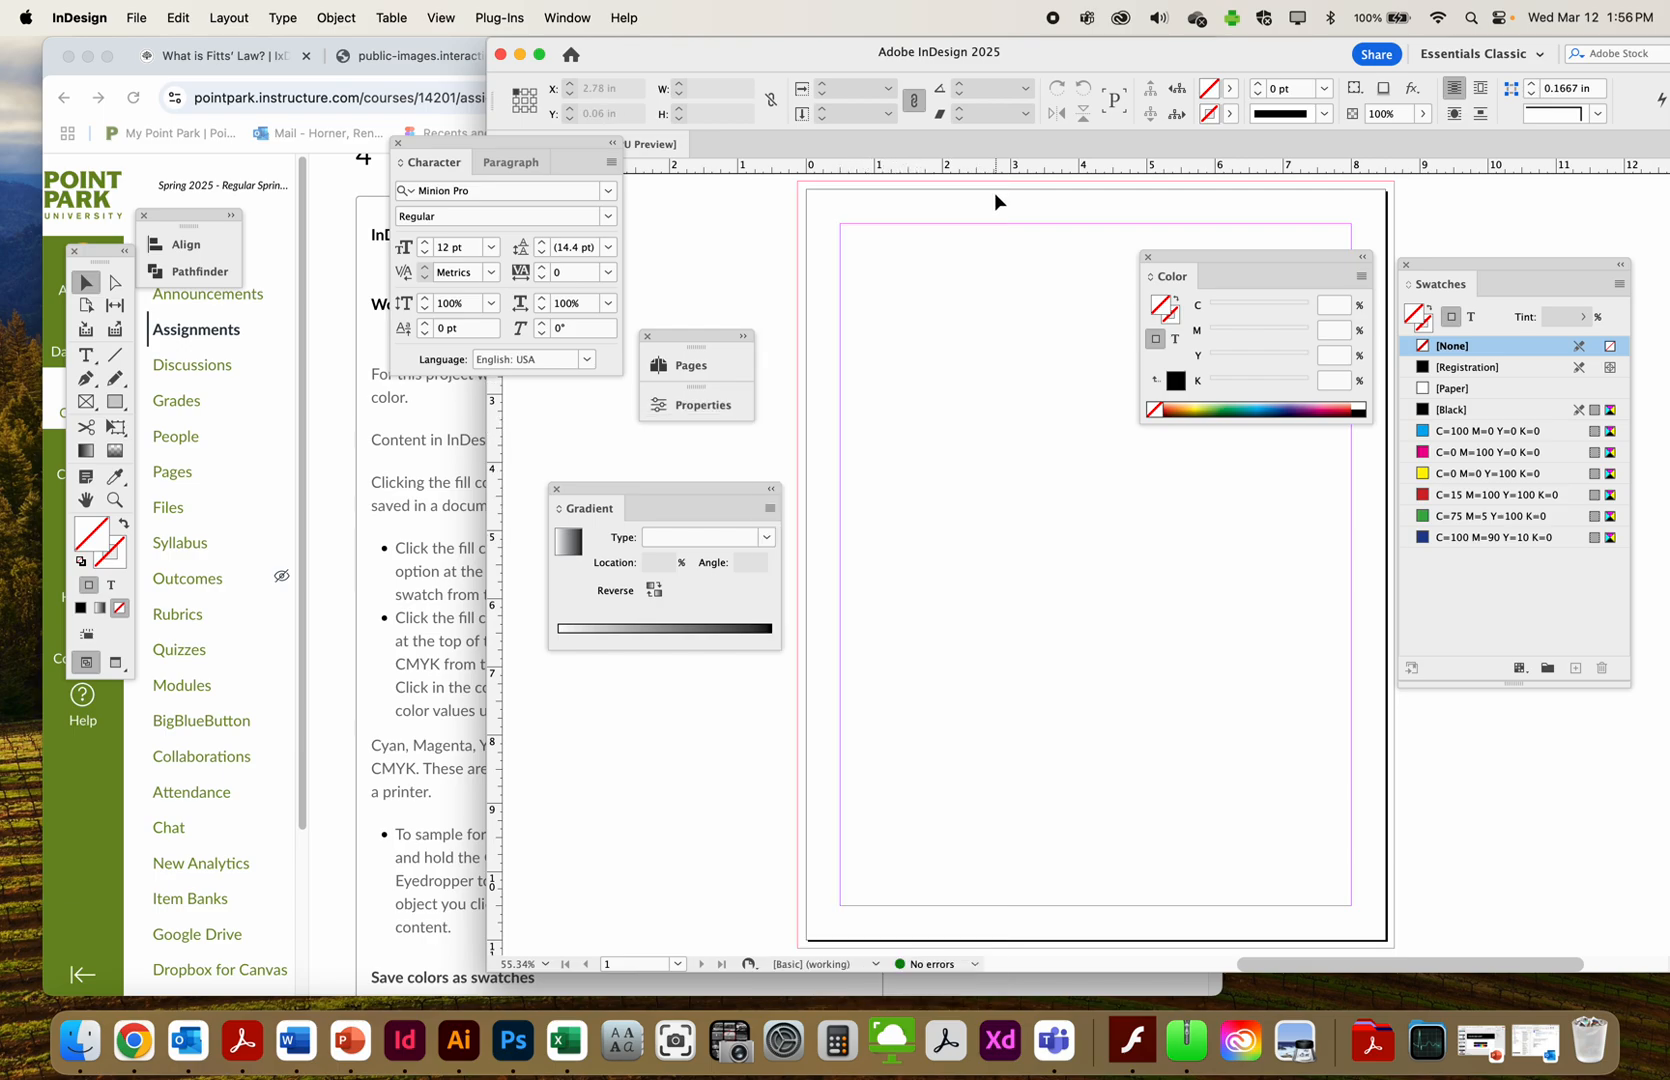
pyautogui.click(438, 599)
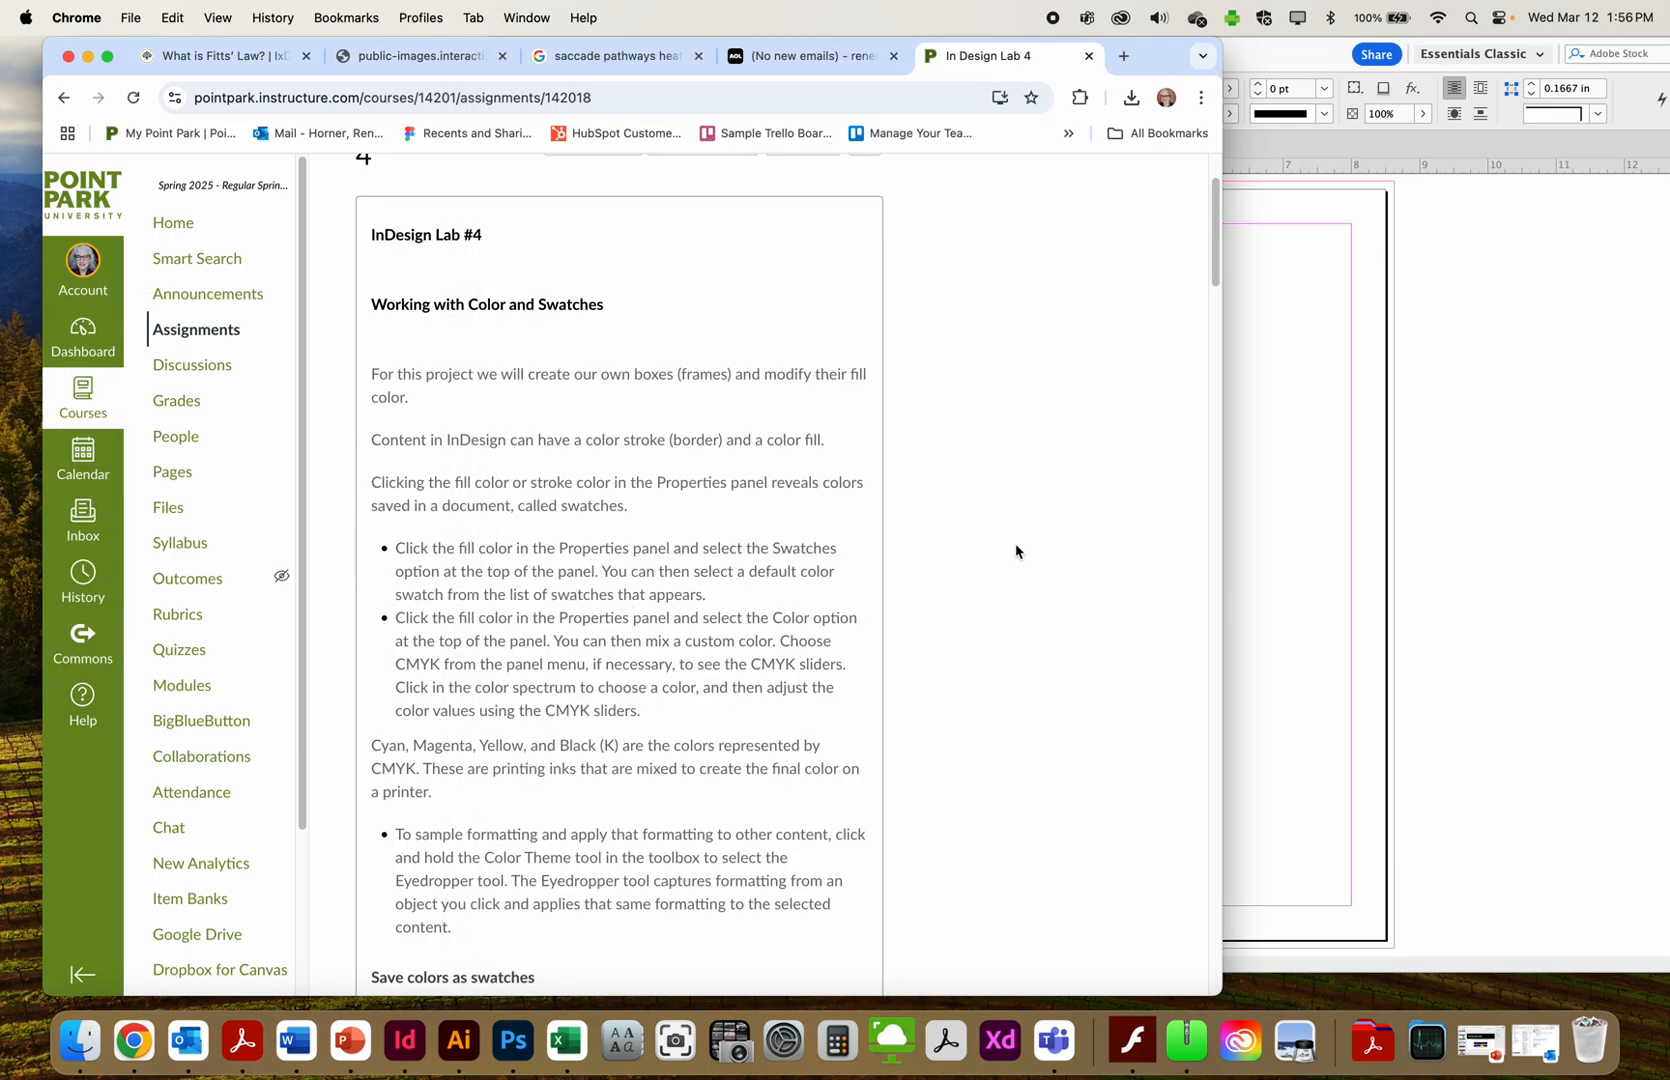
pyautogui.scroll(-2, 1018, 552)
pyautogui.click(1410, 534)
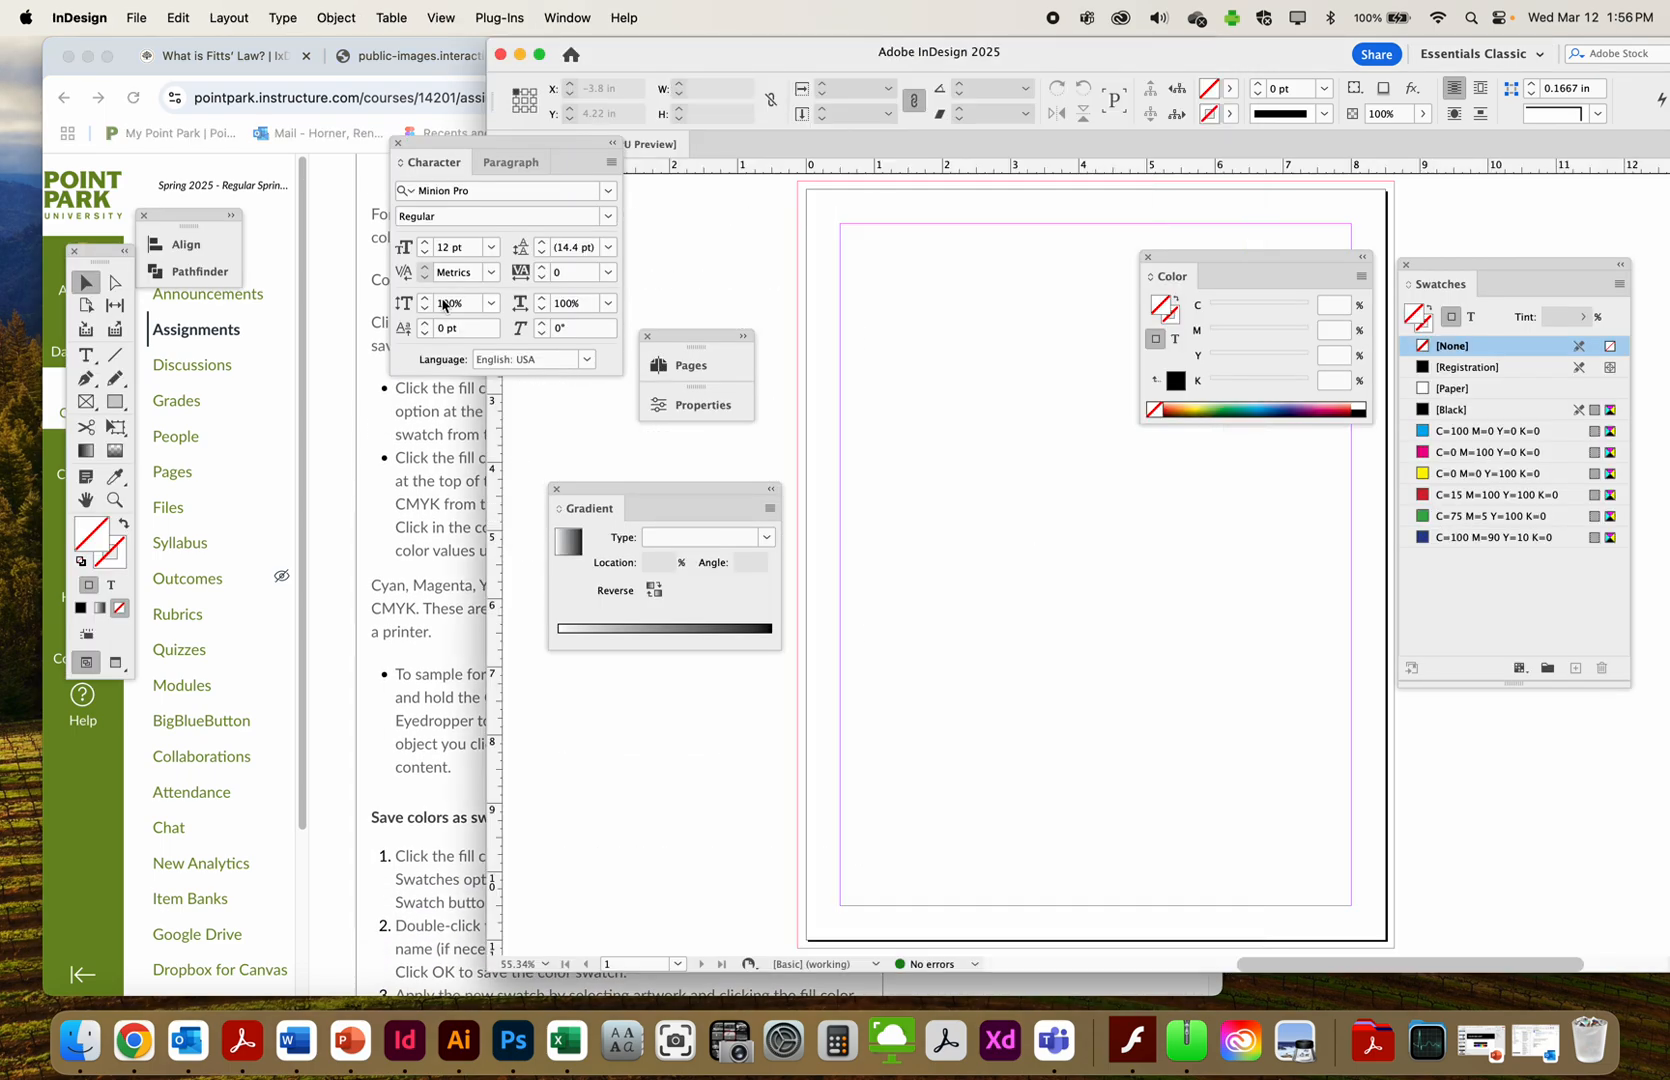
# Draw a rectangular frame about 4.49 by 4.14 in mid-page and fill it with yellow C=0 M=0 Y=100 K=0
pyautogui.click(888, 396)
pyautogui.click(86, 403)
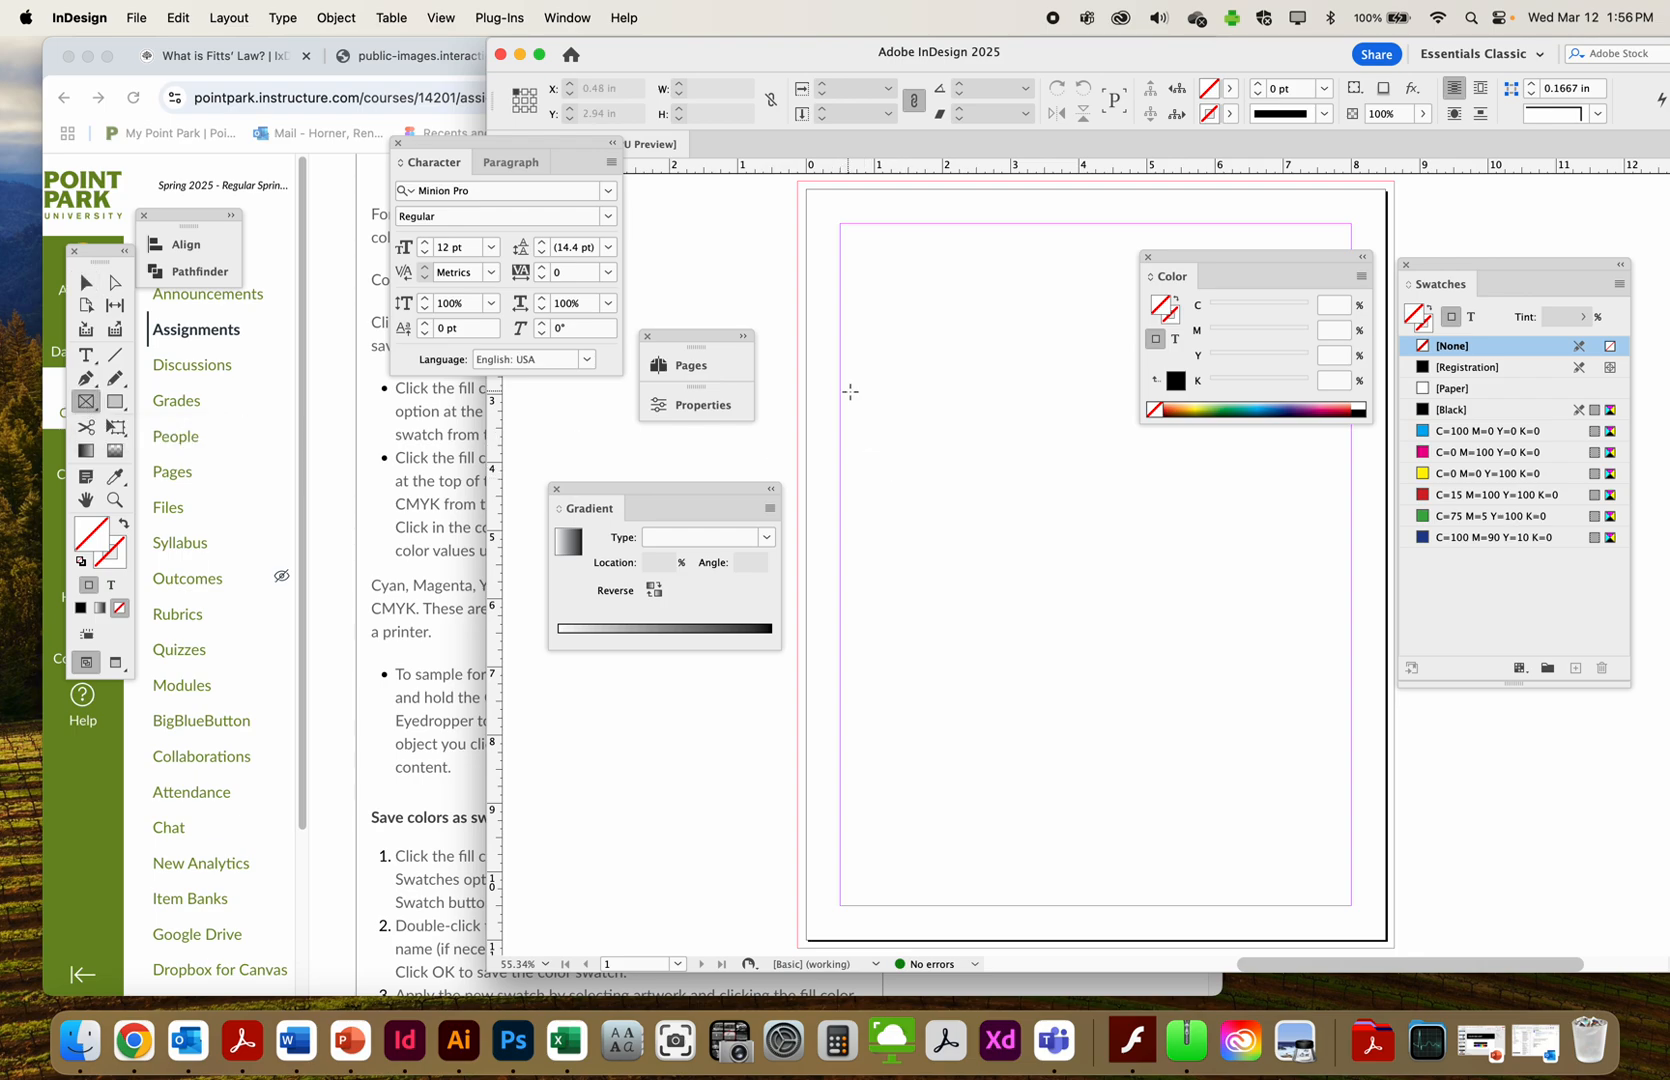
pyautogui.moveTo(850, 392); pyautogui.dragTo(1157, 673)
pyautogui.click(1435, 473)
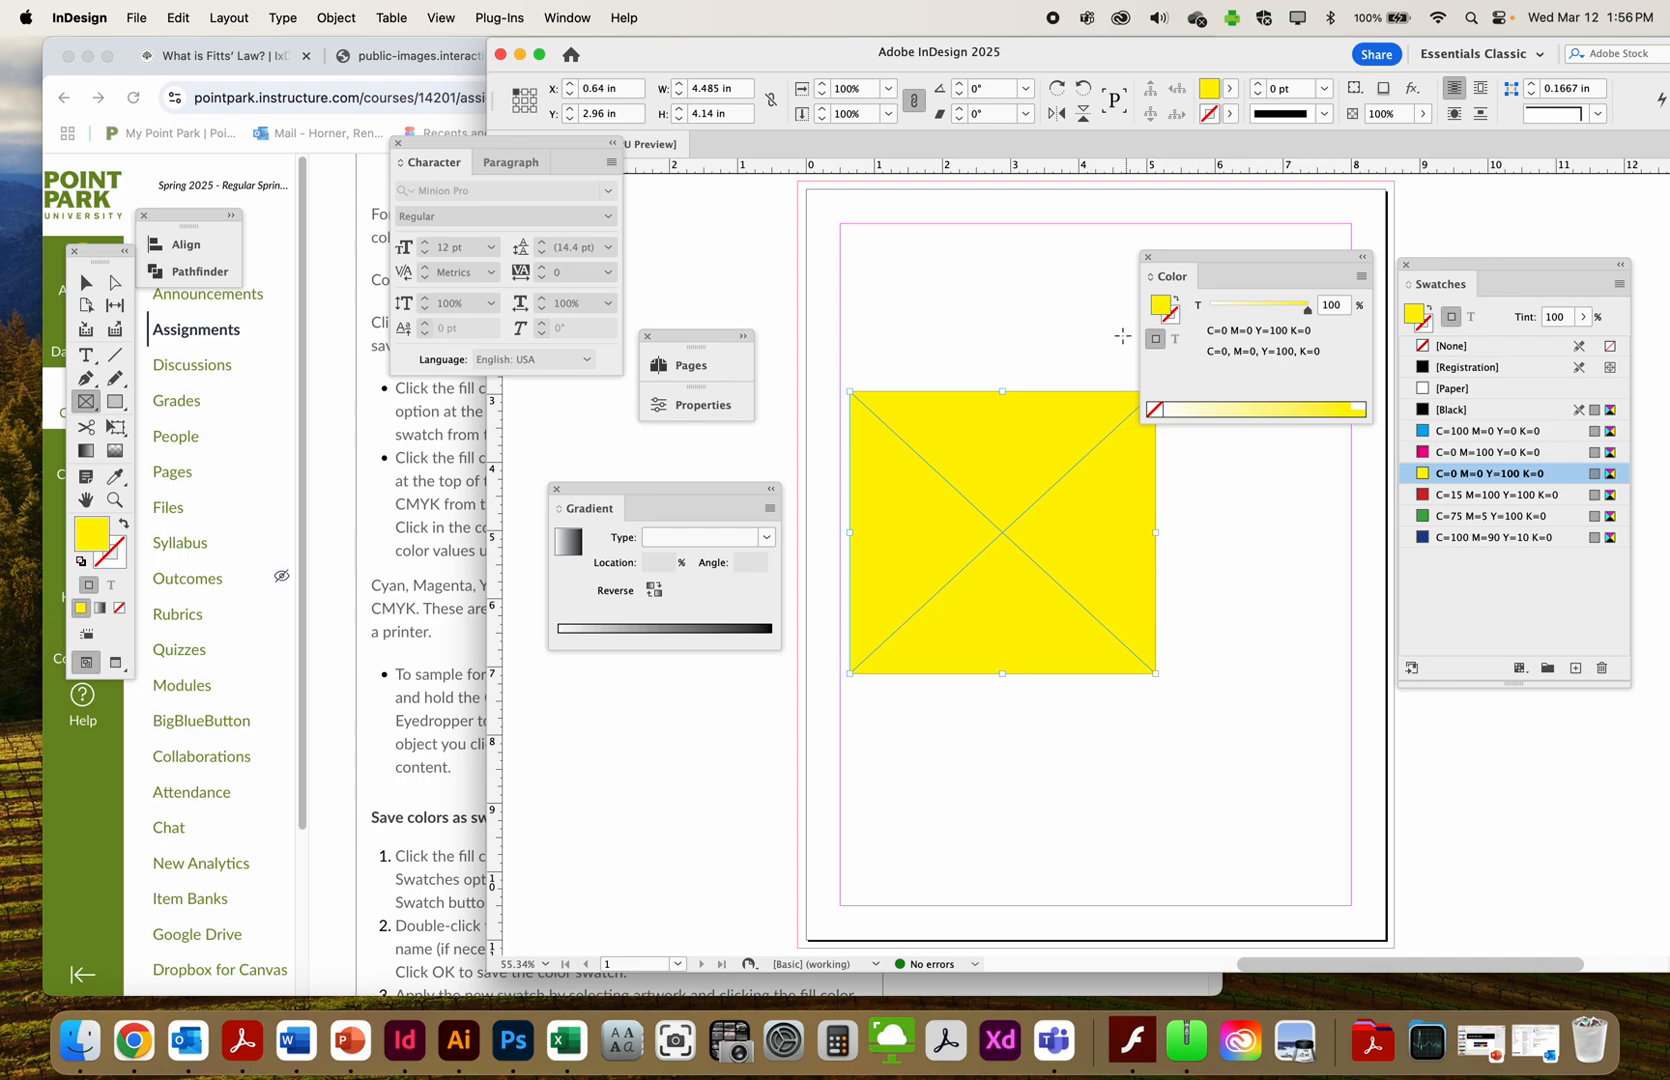
# Give the yellow frame a 7 pt stroke in red C=15 M=100 Y=100 K=0
pyautogui.click(1422, 322)
pyautogui.click(1437, 345)
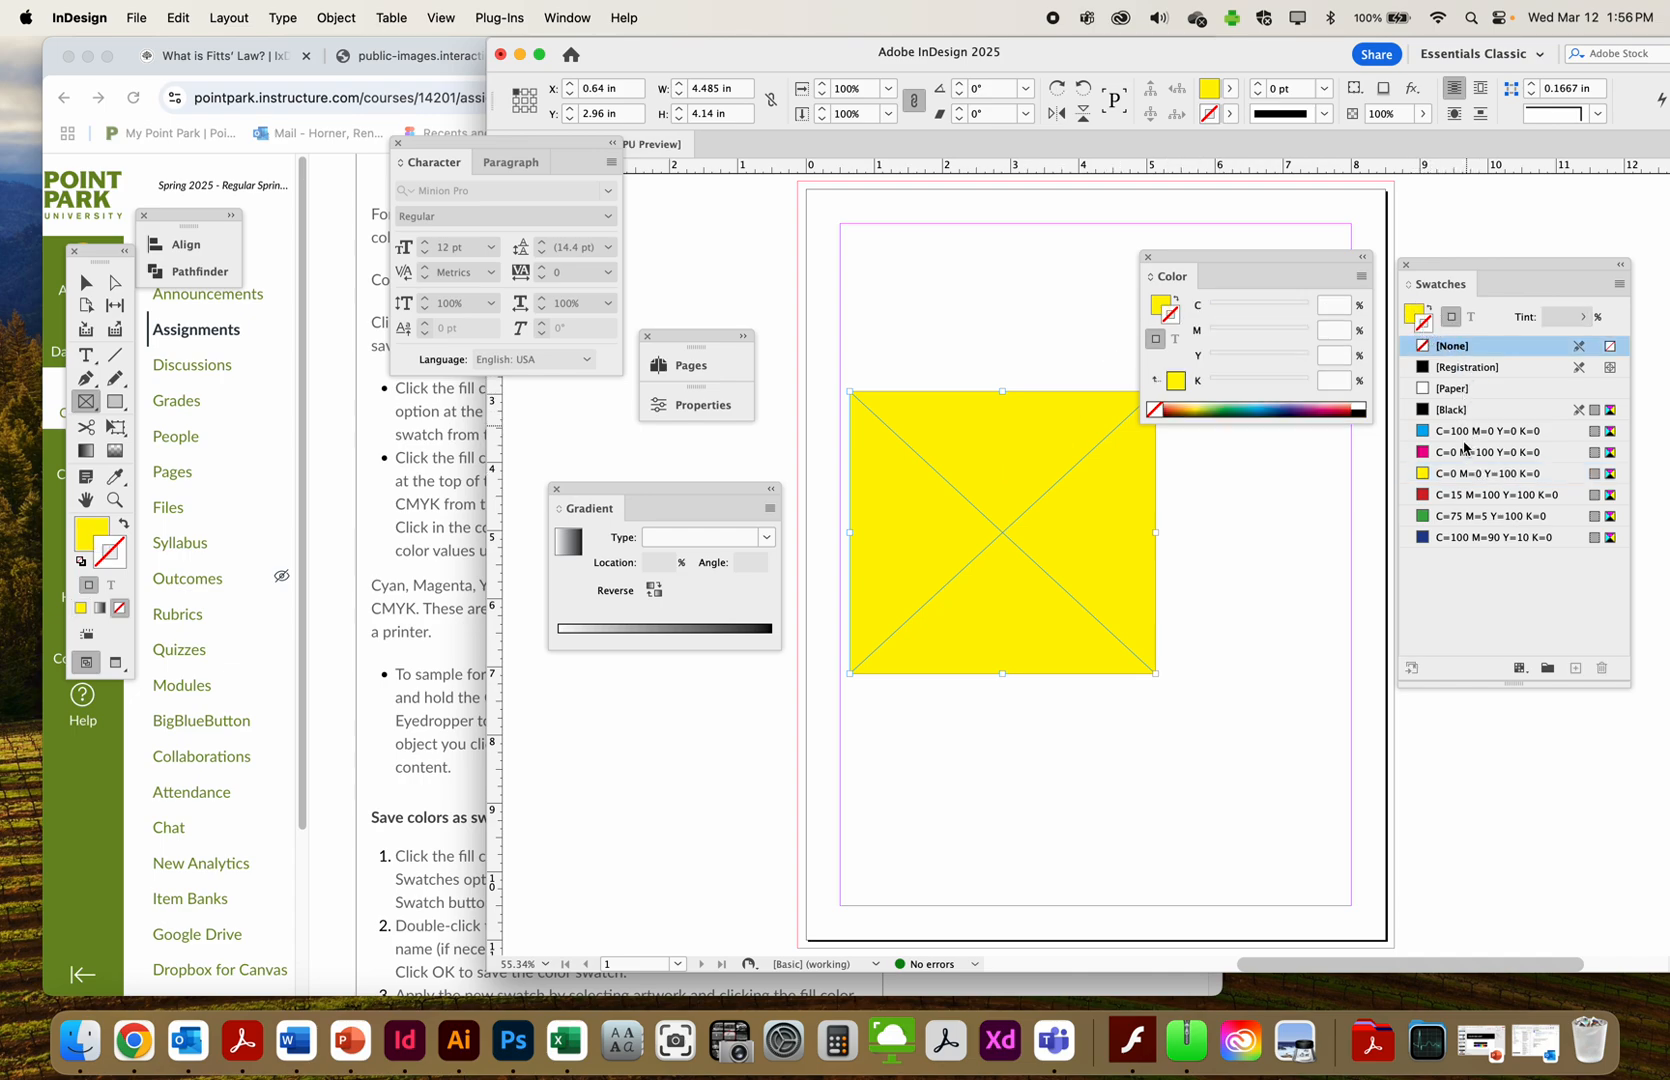
pyautogui.click(1457, 496)
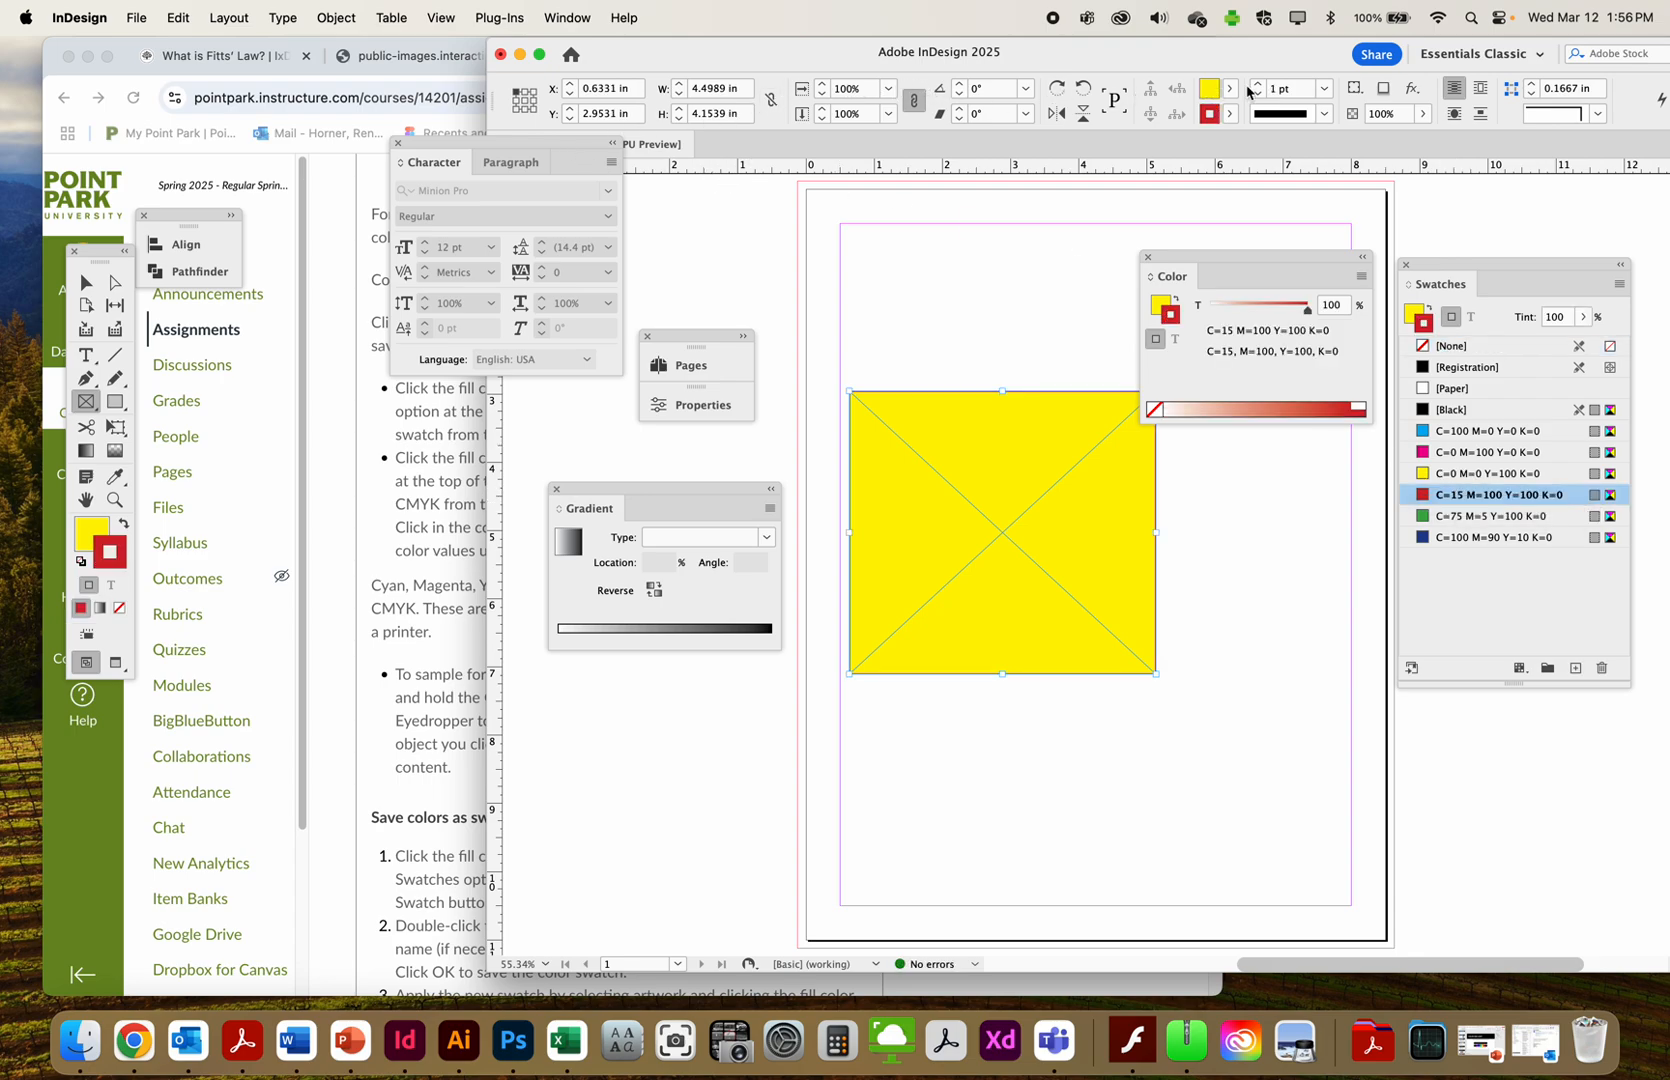
pyautogui.click(1259, 84)
pyautogui.click(1259, 84)
pyautogui.click(1259, 84)
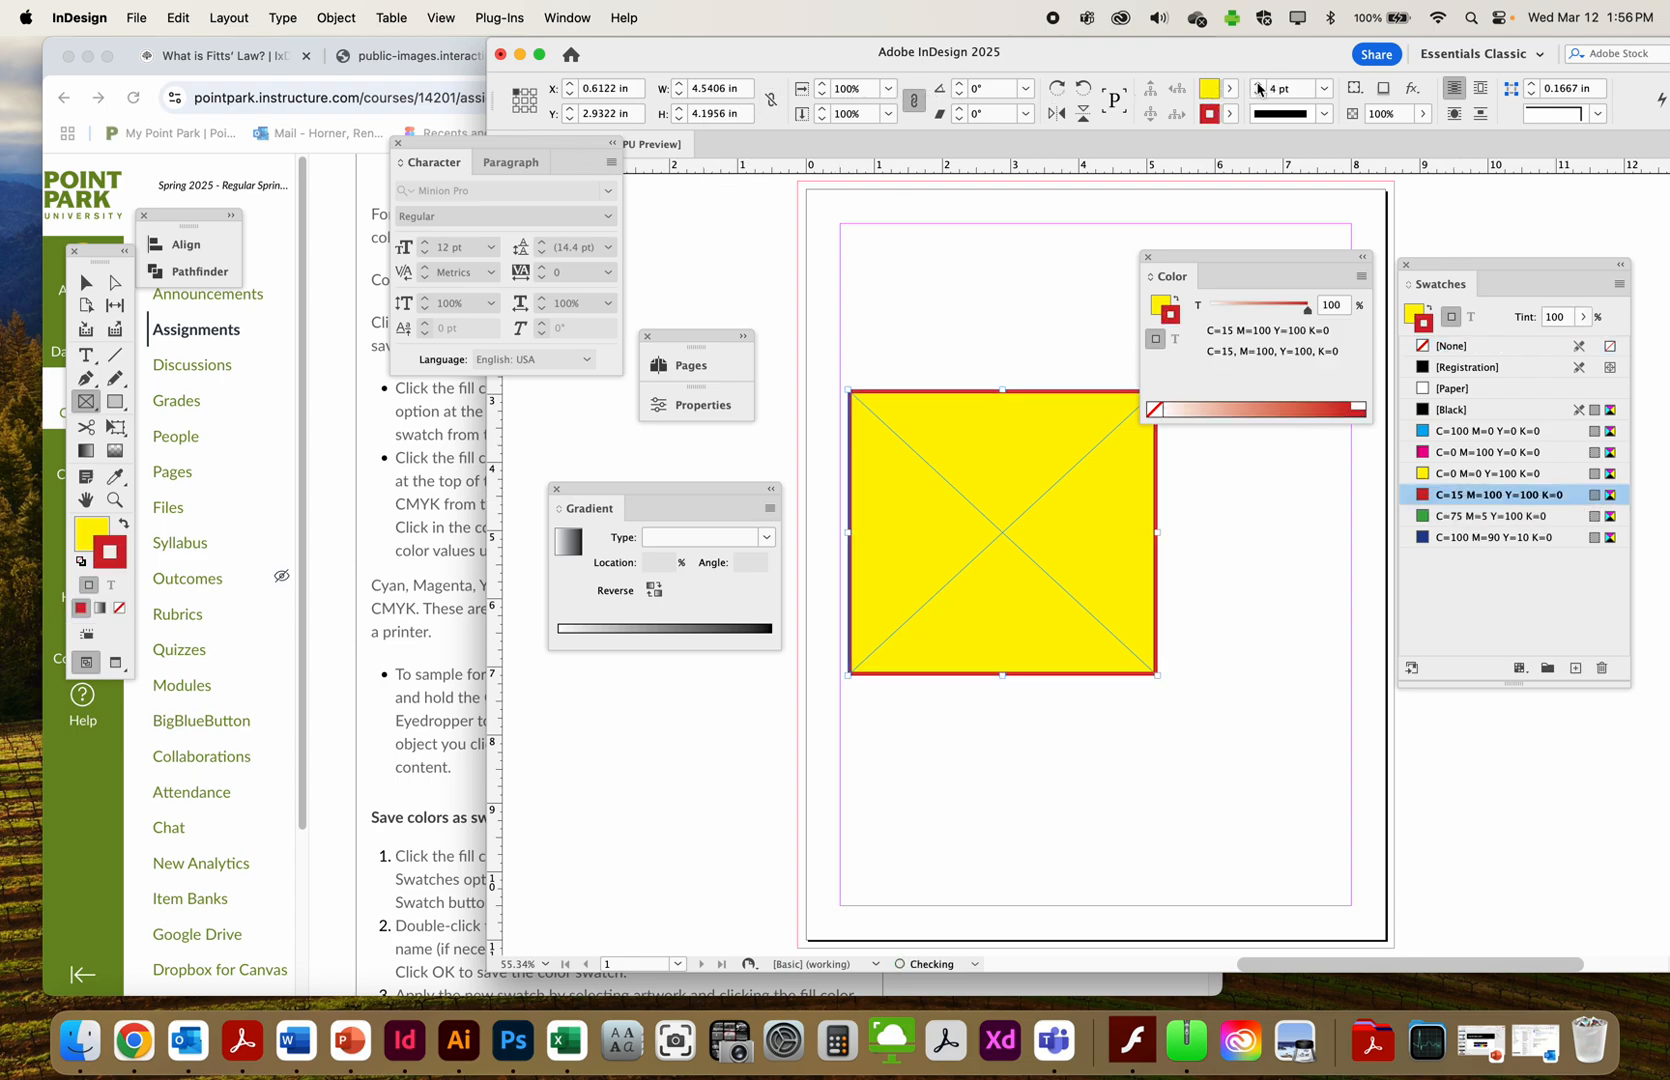
pyautogui.click(1259, 84)
pyautogui.click(1259, 84)
pyautogui.click(1259, 84)
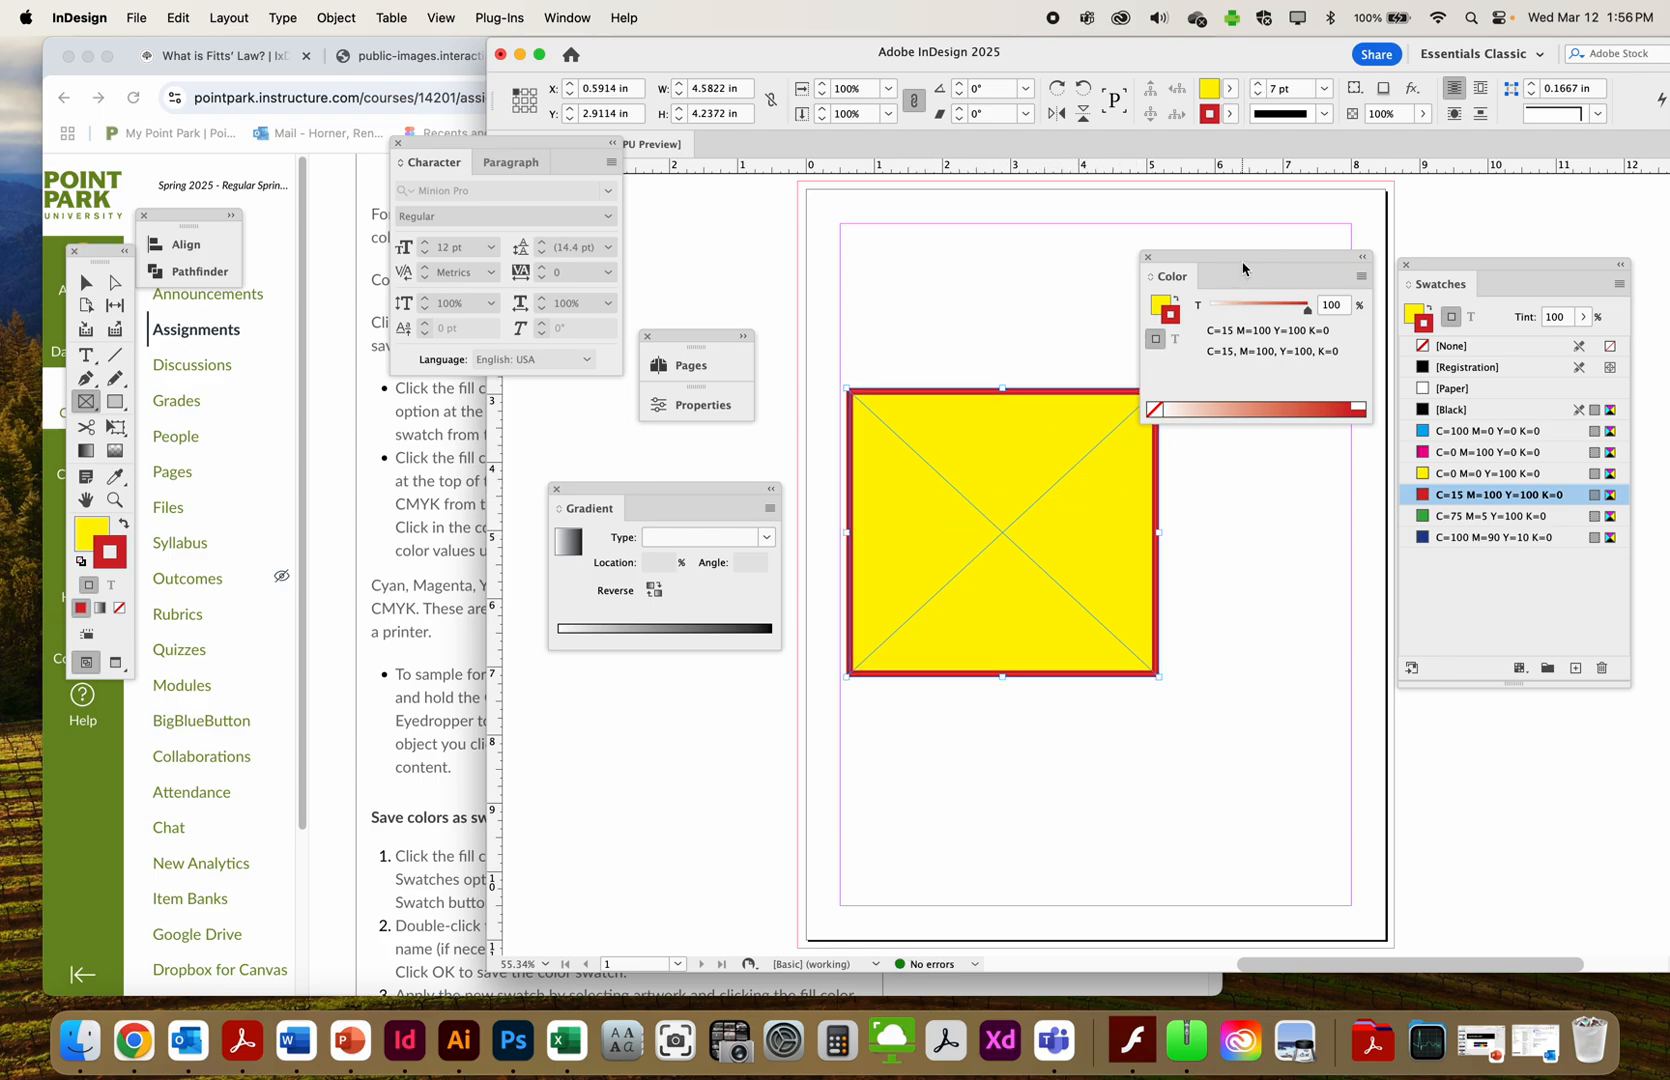
# Move the Color panel over the page's upper-left corner, above the yellow frame, and switch to the Selection tool
pyautogui.moveTo(1242, 261); pyautogui.dragTo(905, 204)
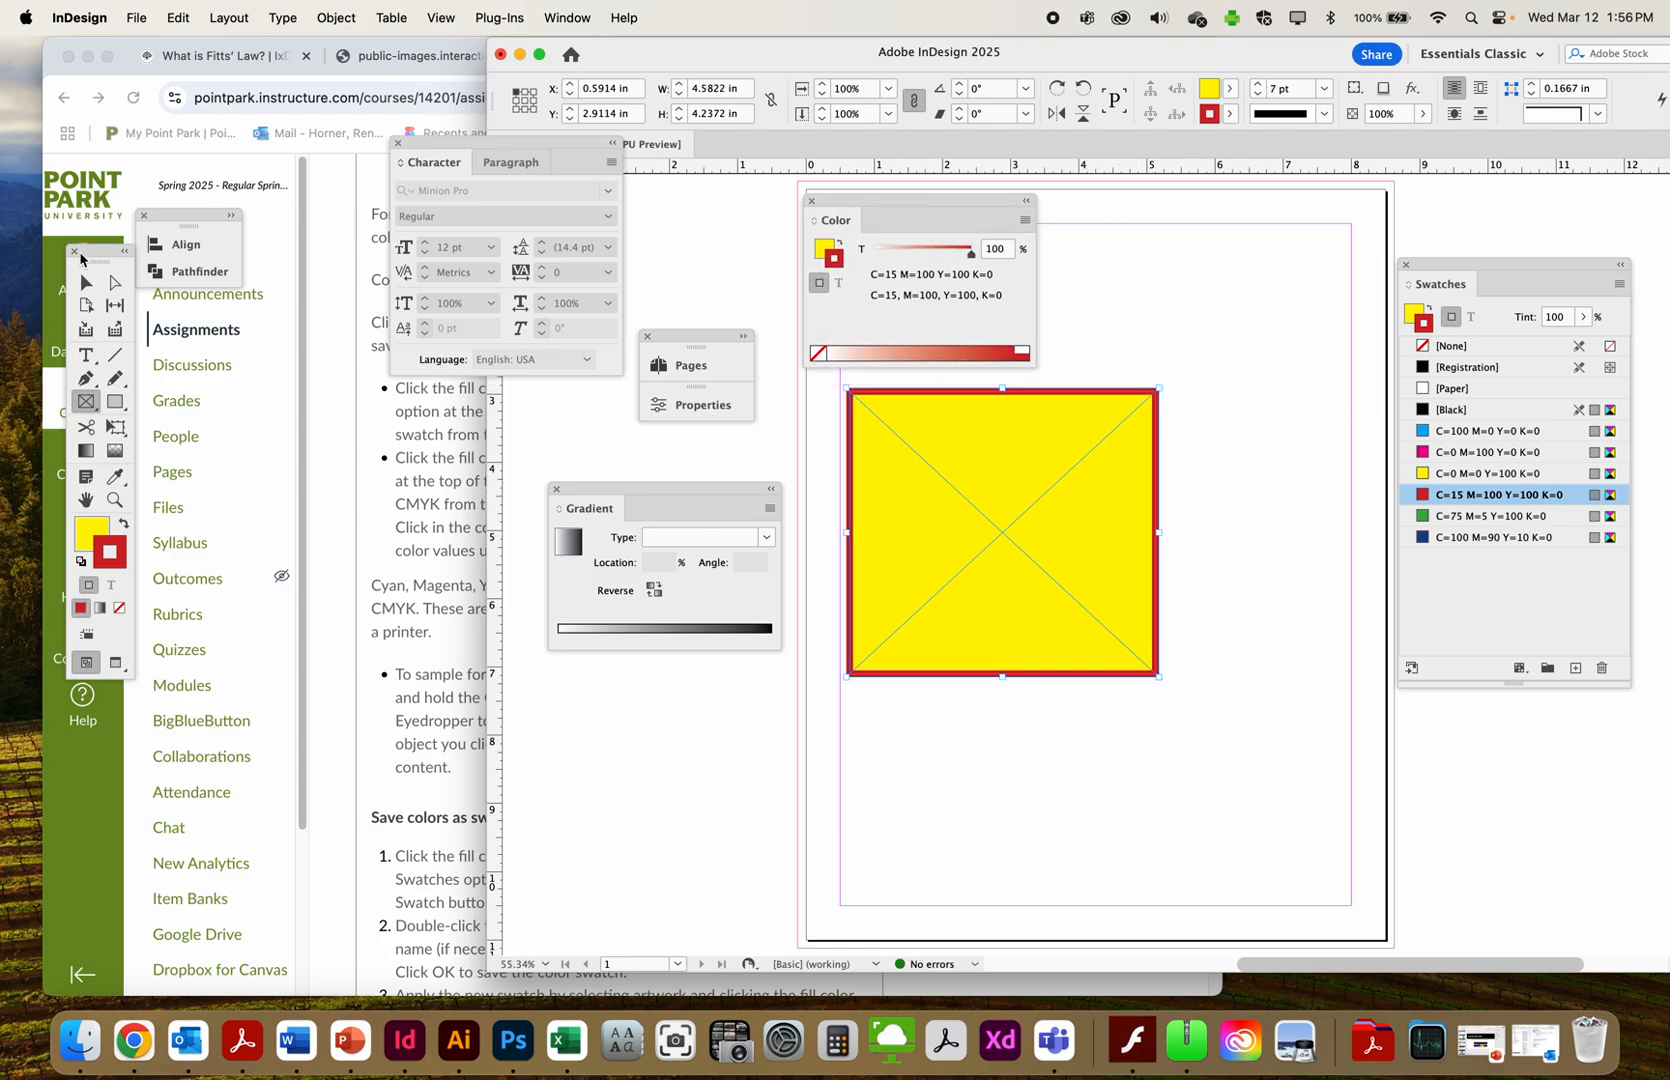
pyautogui.click(86, 282)
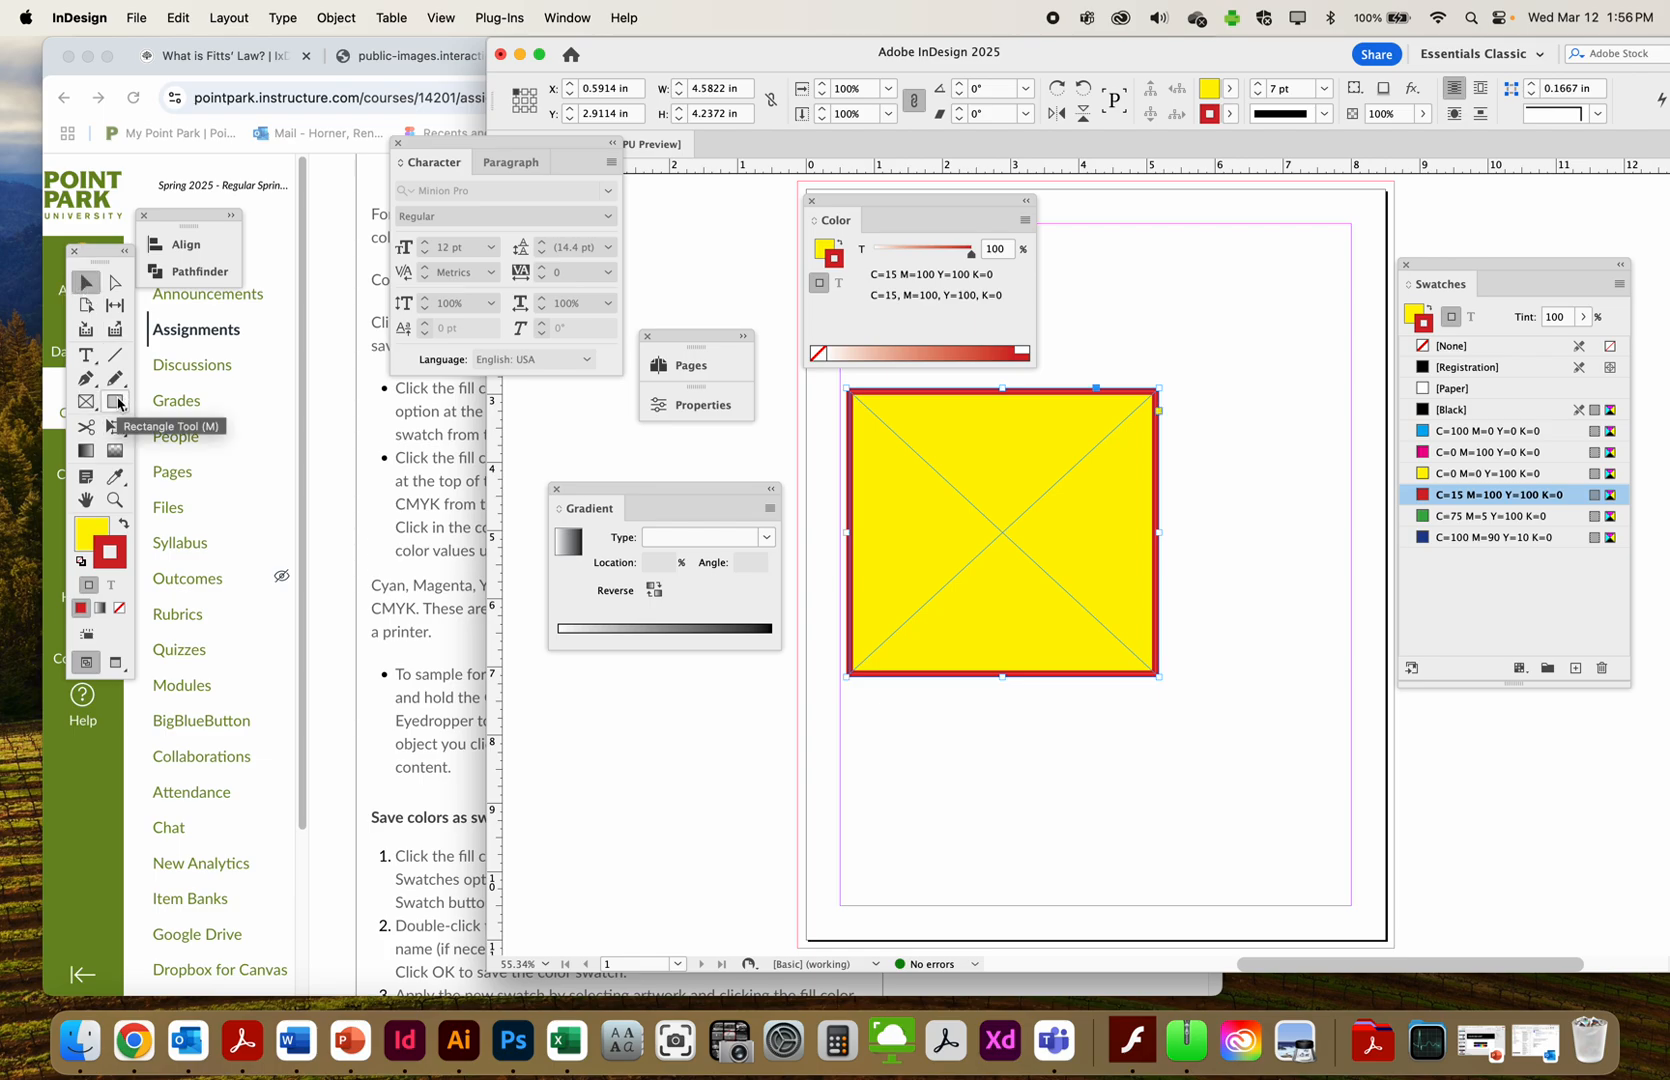
pyautogui.click(118, 402)
pyautogui.click(955, 447)
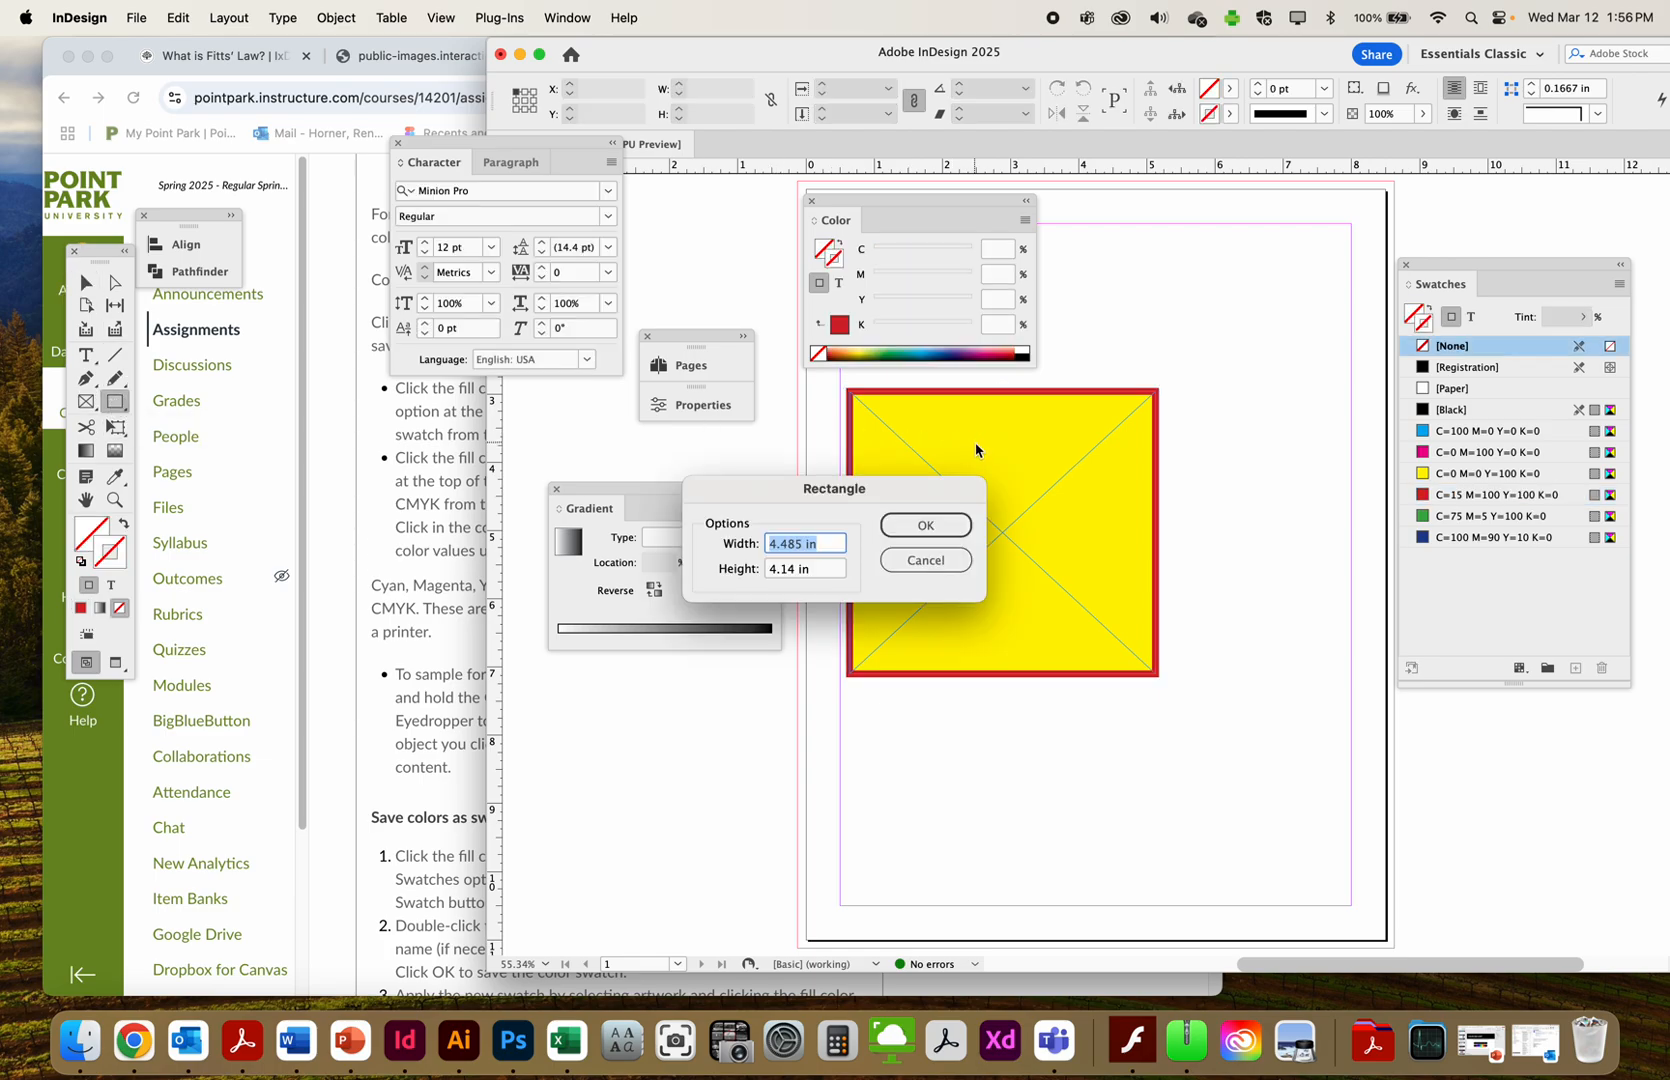
pyautogui.click(922, 563)
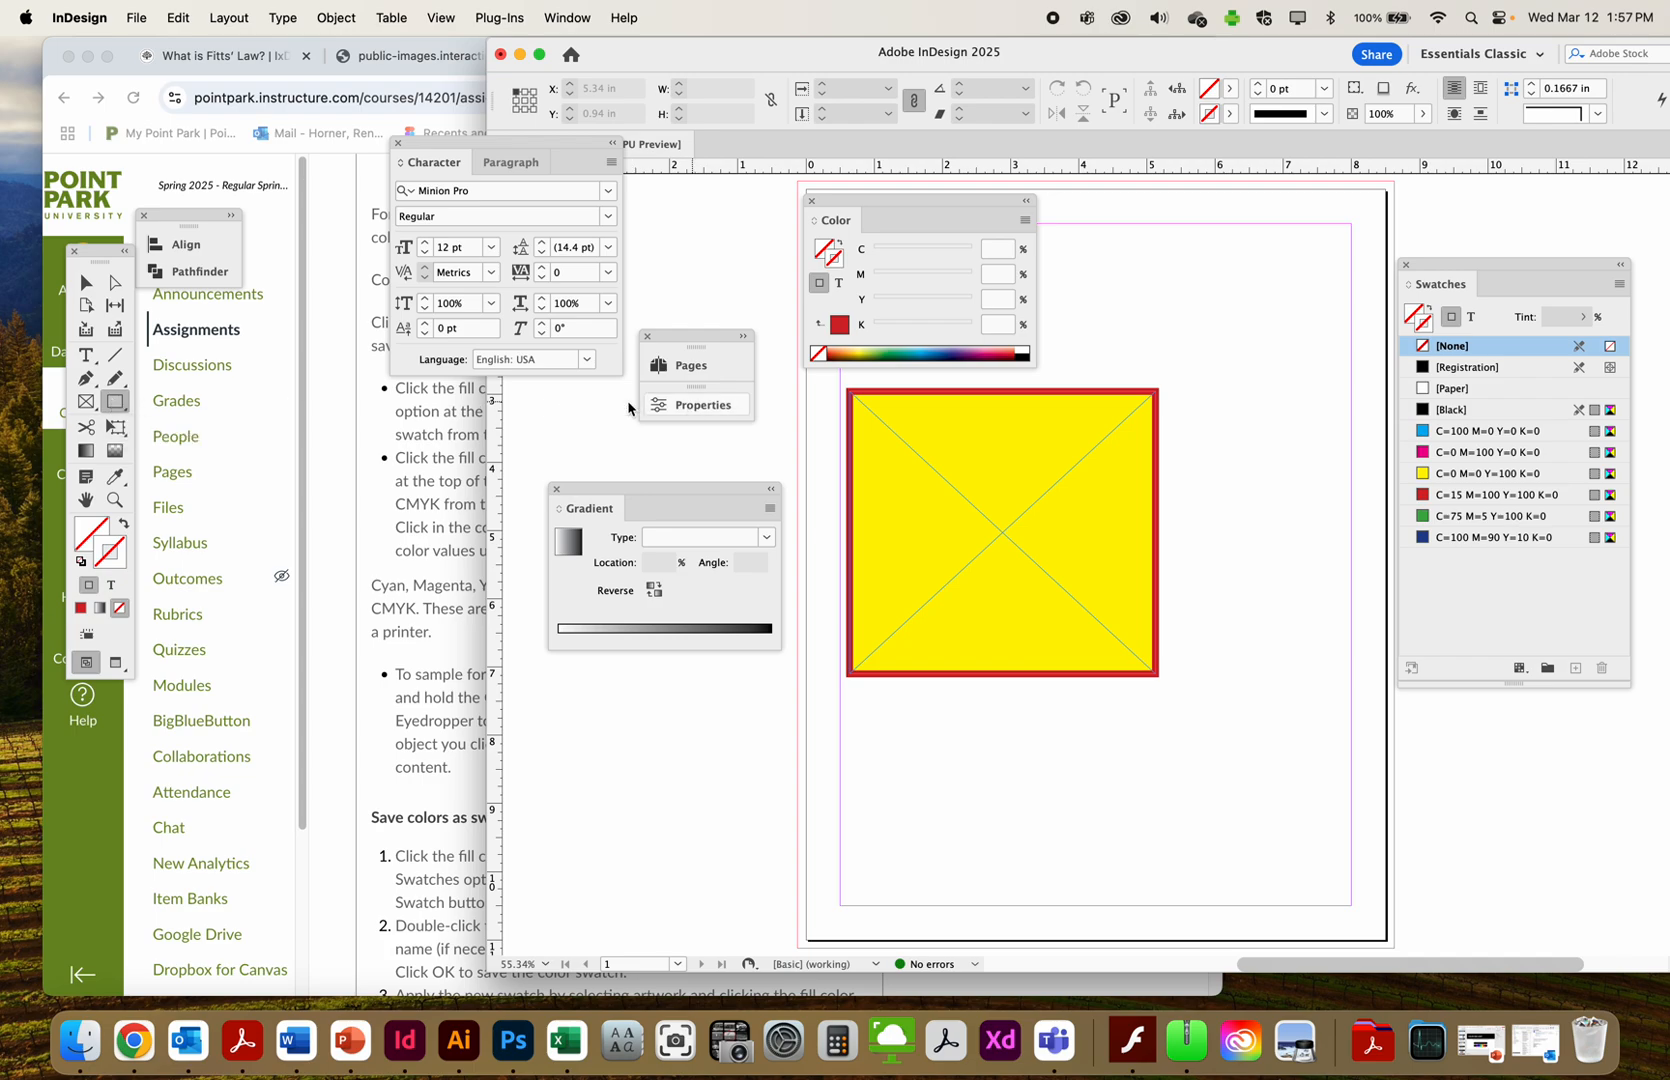
# Draw a rectangle about 2.56 by 3.12 in within the margins at the page's upper-right corner
pyautogui.click(122, 404)
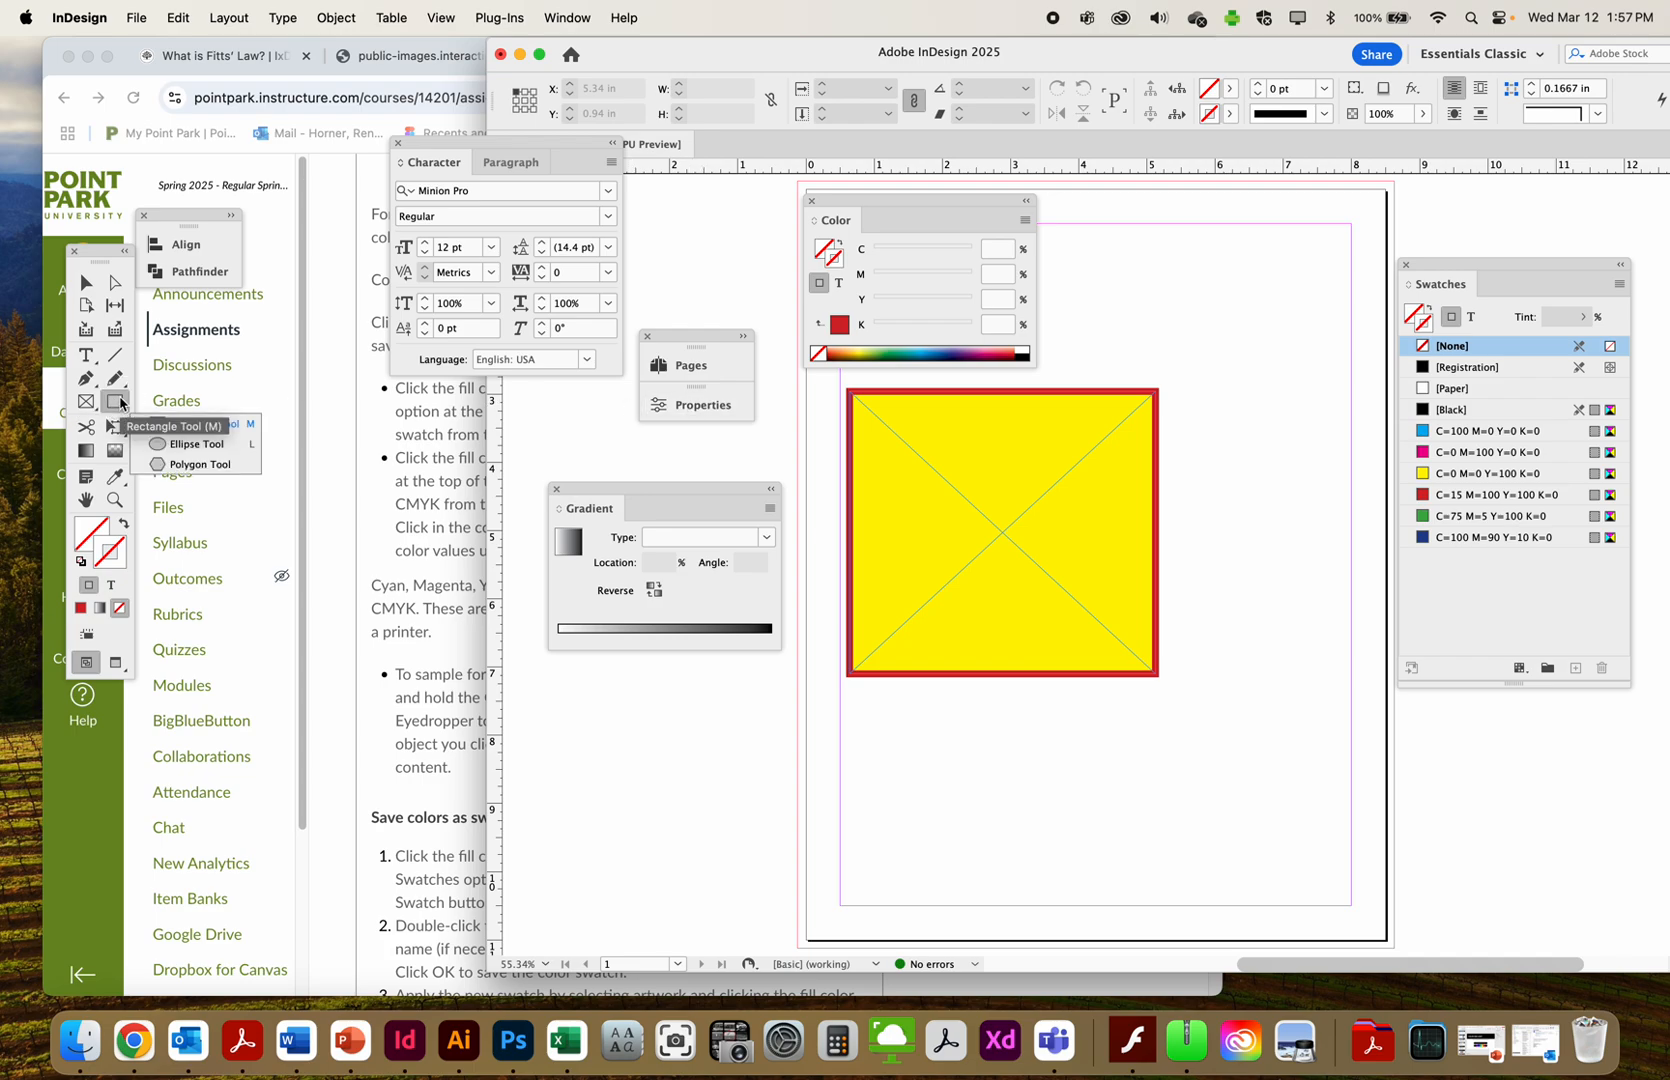
pyautogui.click(166, 423)
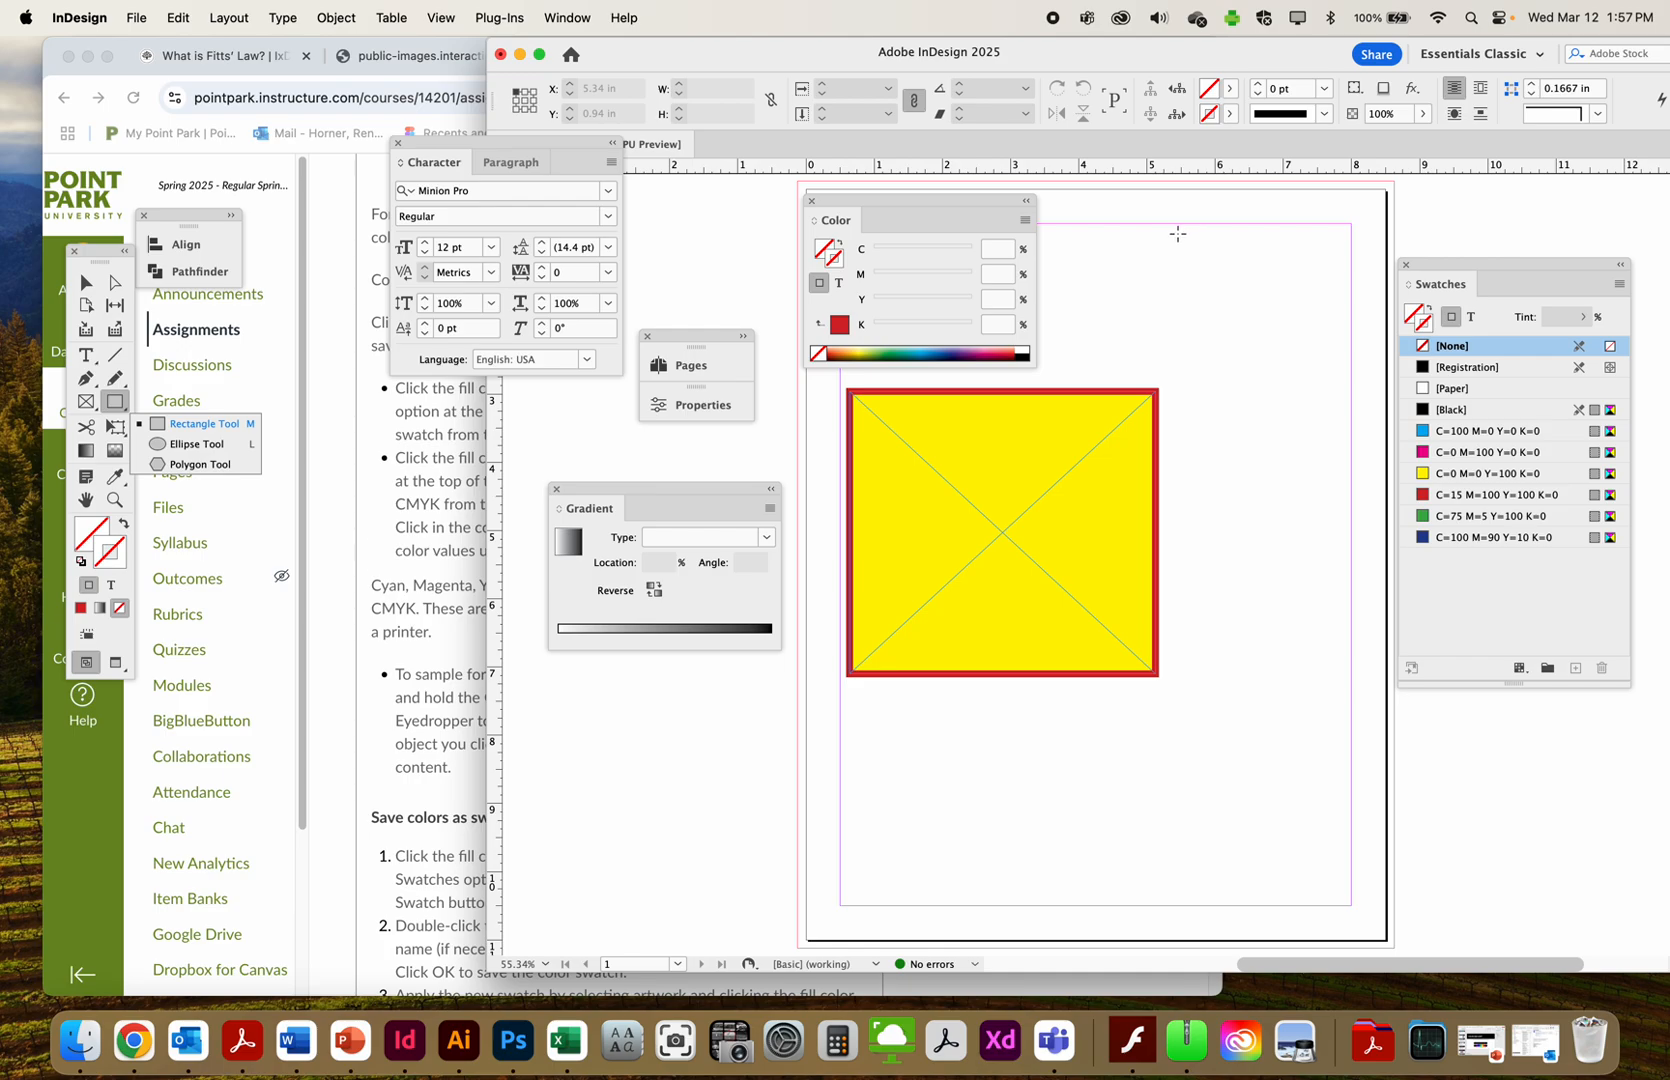
pyautogui.moveTo(1178, 233); pyautogui.dragTo(1351, 446)
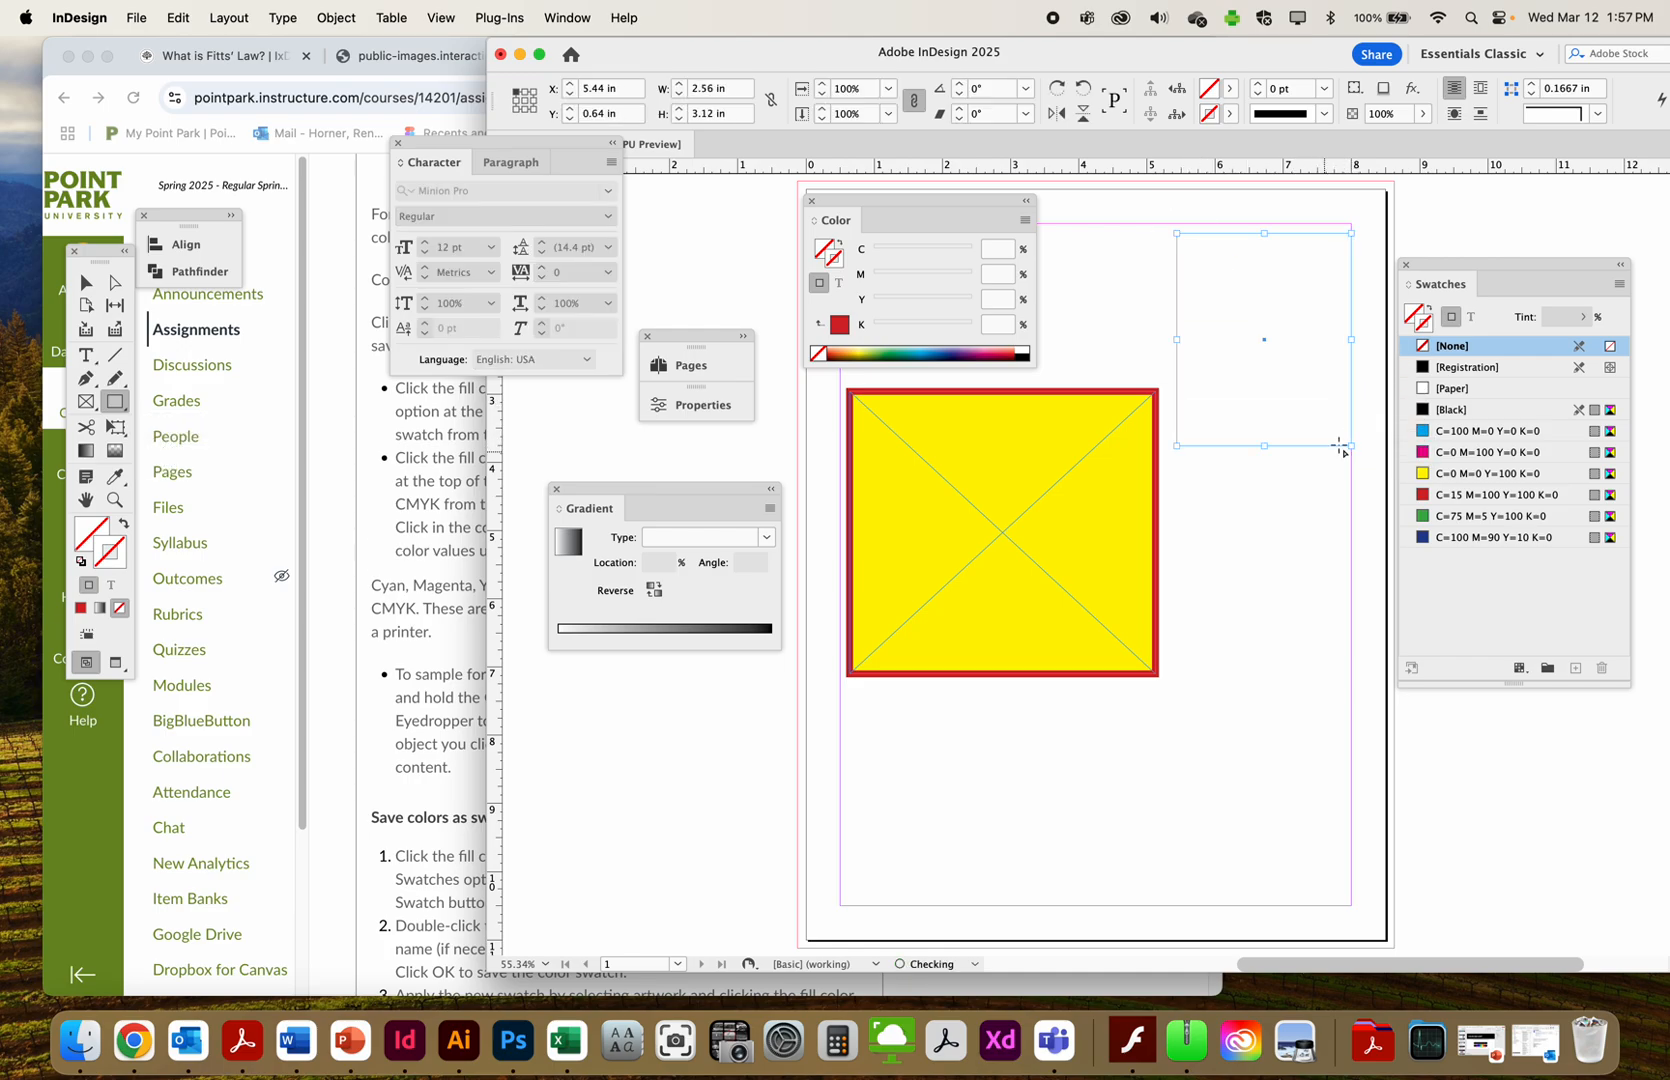
# Give the new rectangle a blue C=100 M=90 Y=10 K=0 stroke and a green C=75 M=5 Y=100 K=0 fill
pyautogui.click(1489, 538)
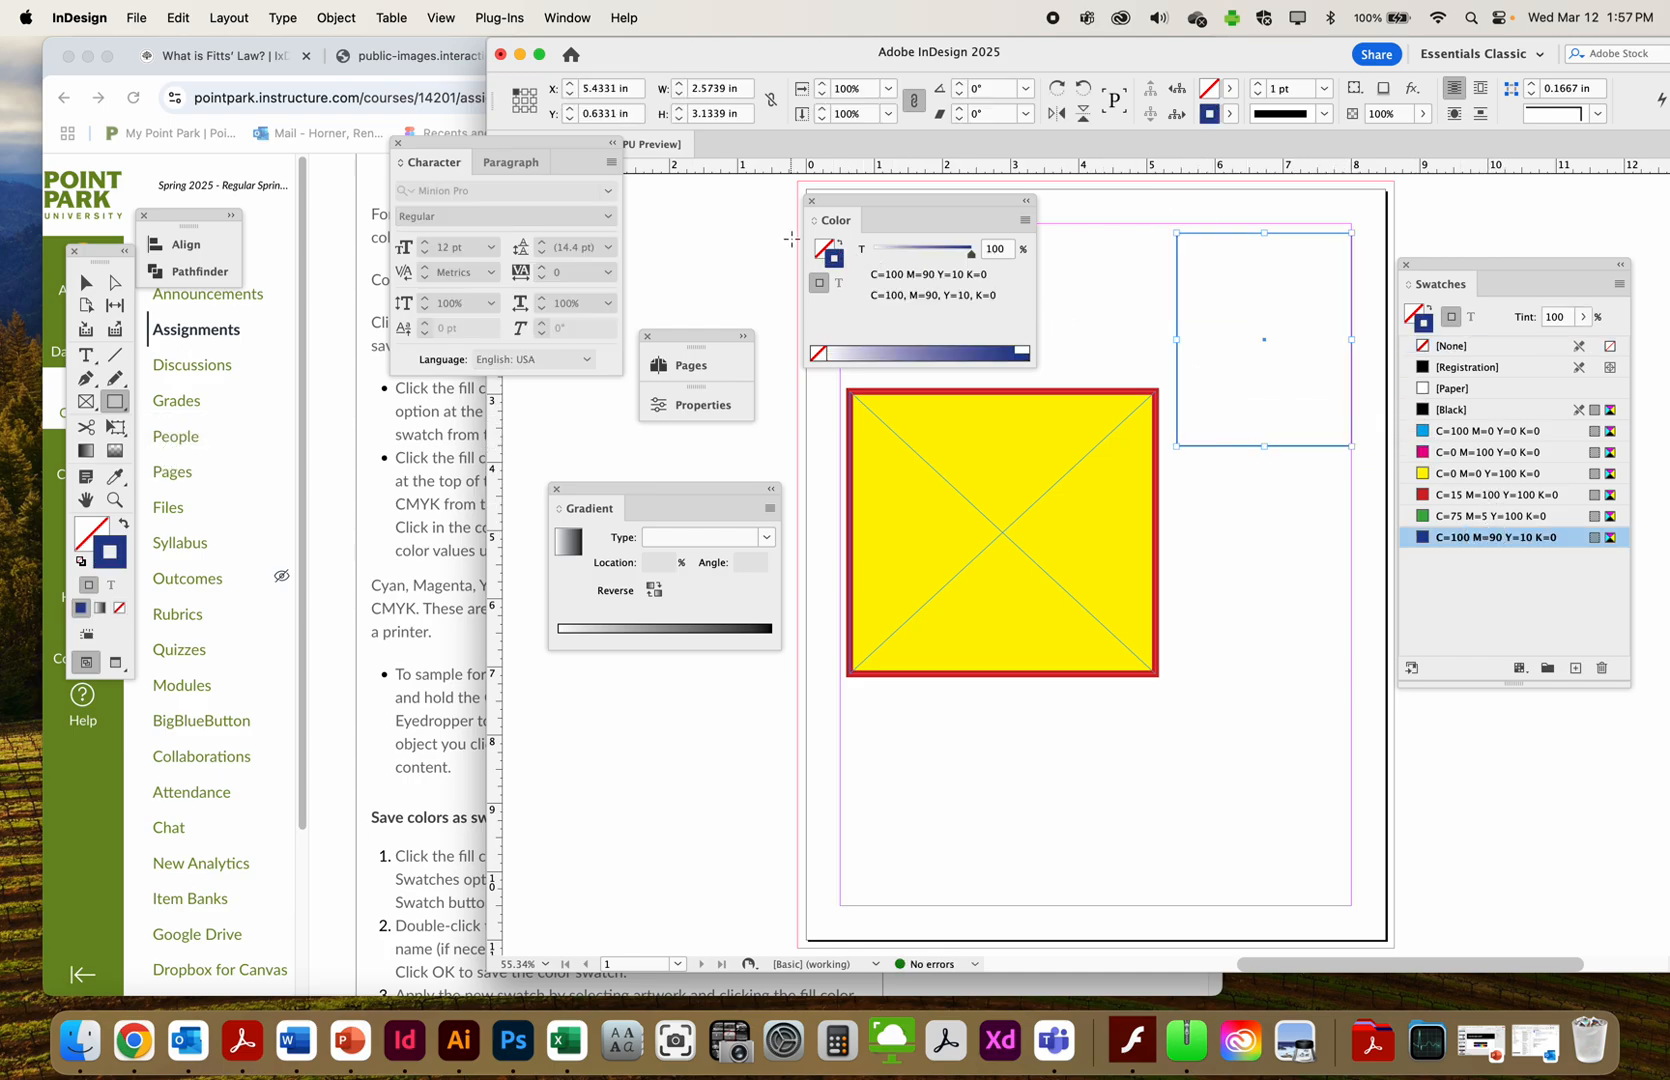
pyautogui.click(823, 249)
pyautogui.click(1490, 515)
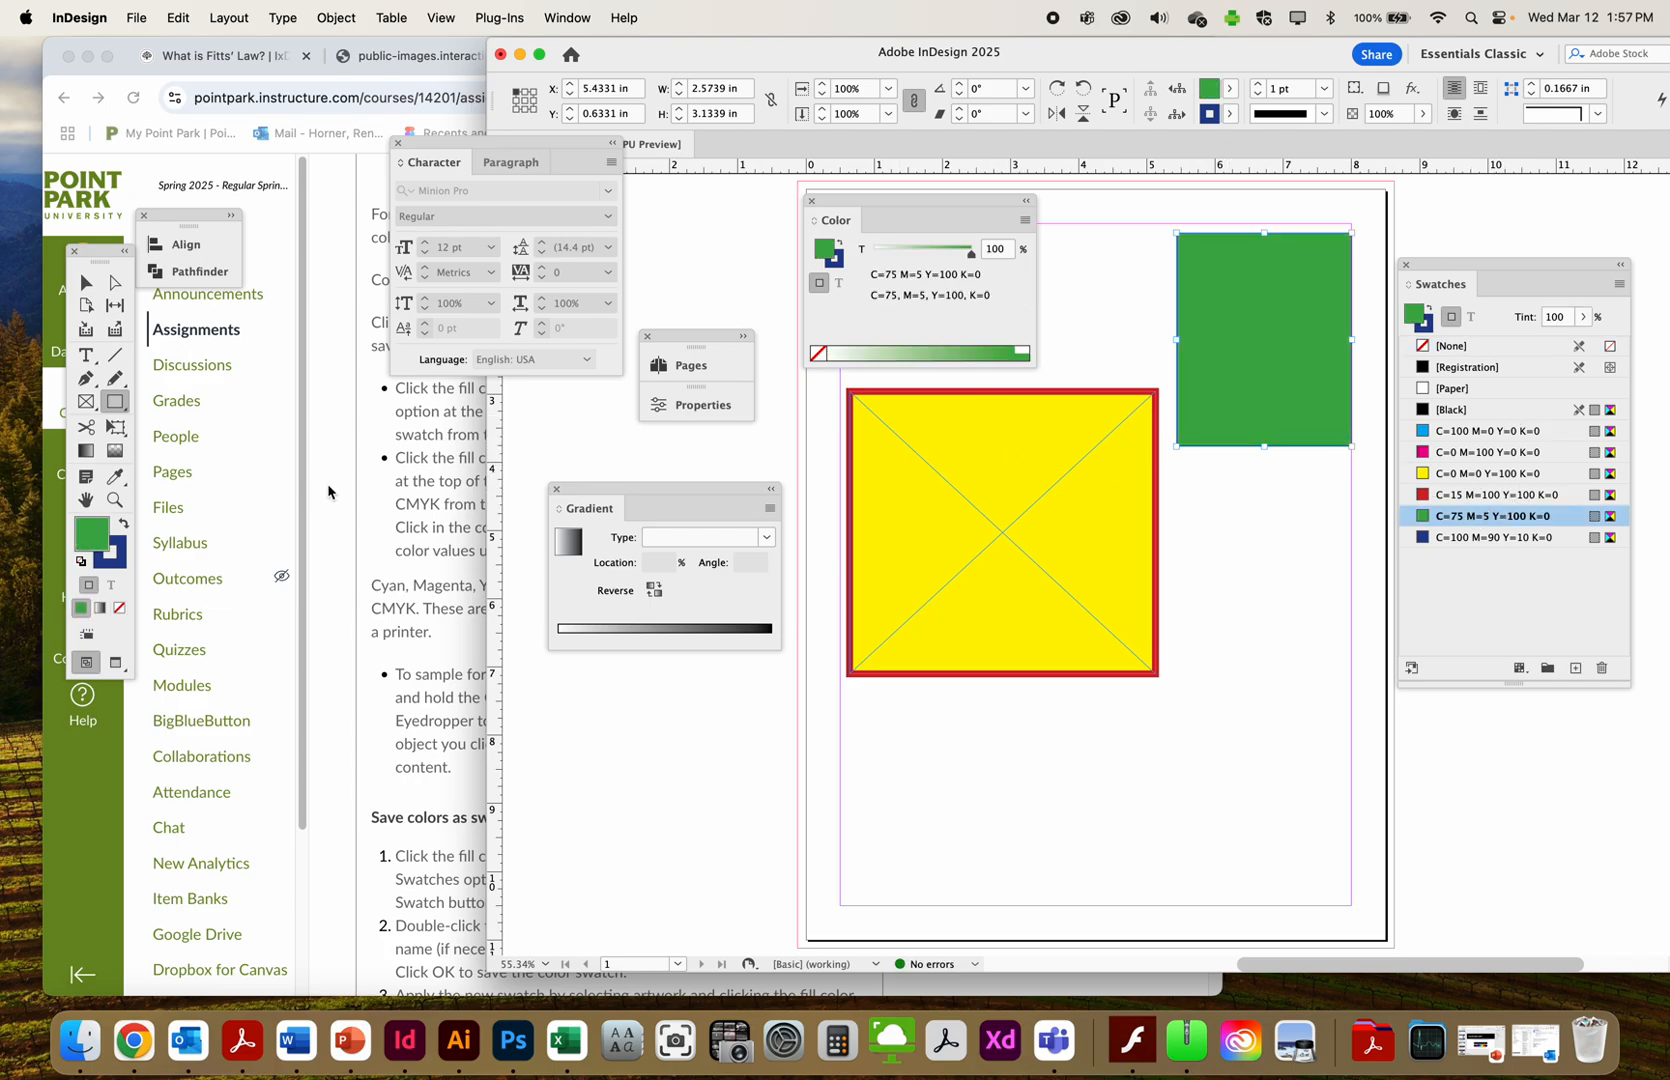
# Check the document's intent, page size, orientation and margins in Document Setup without changing anything
pyautogui.click(412, 498)
pyautogui.click(1330, 497)
pyautogui.click(136, 17)
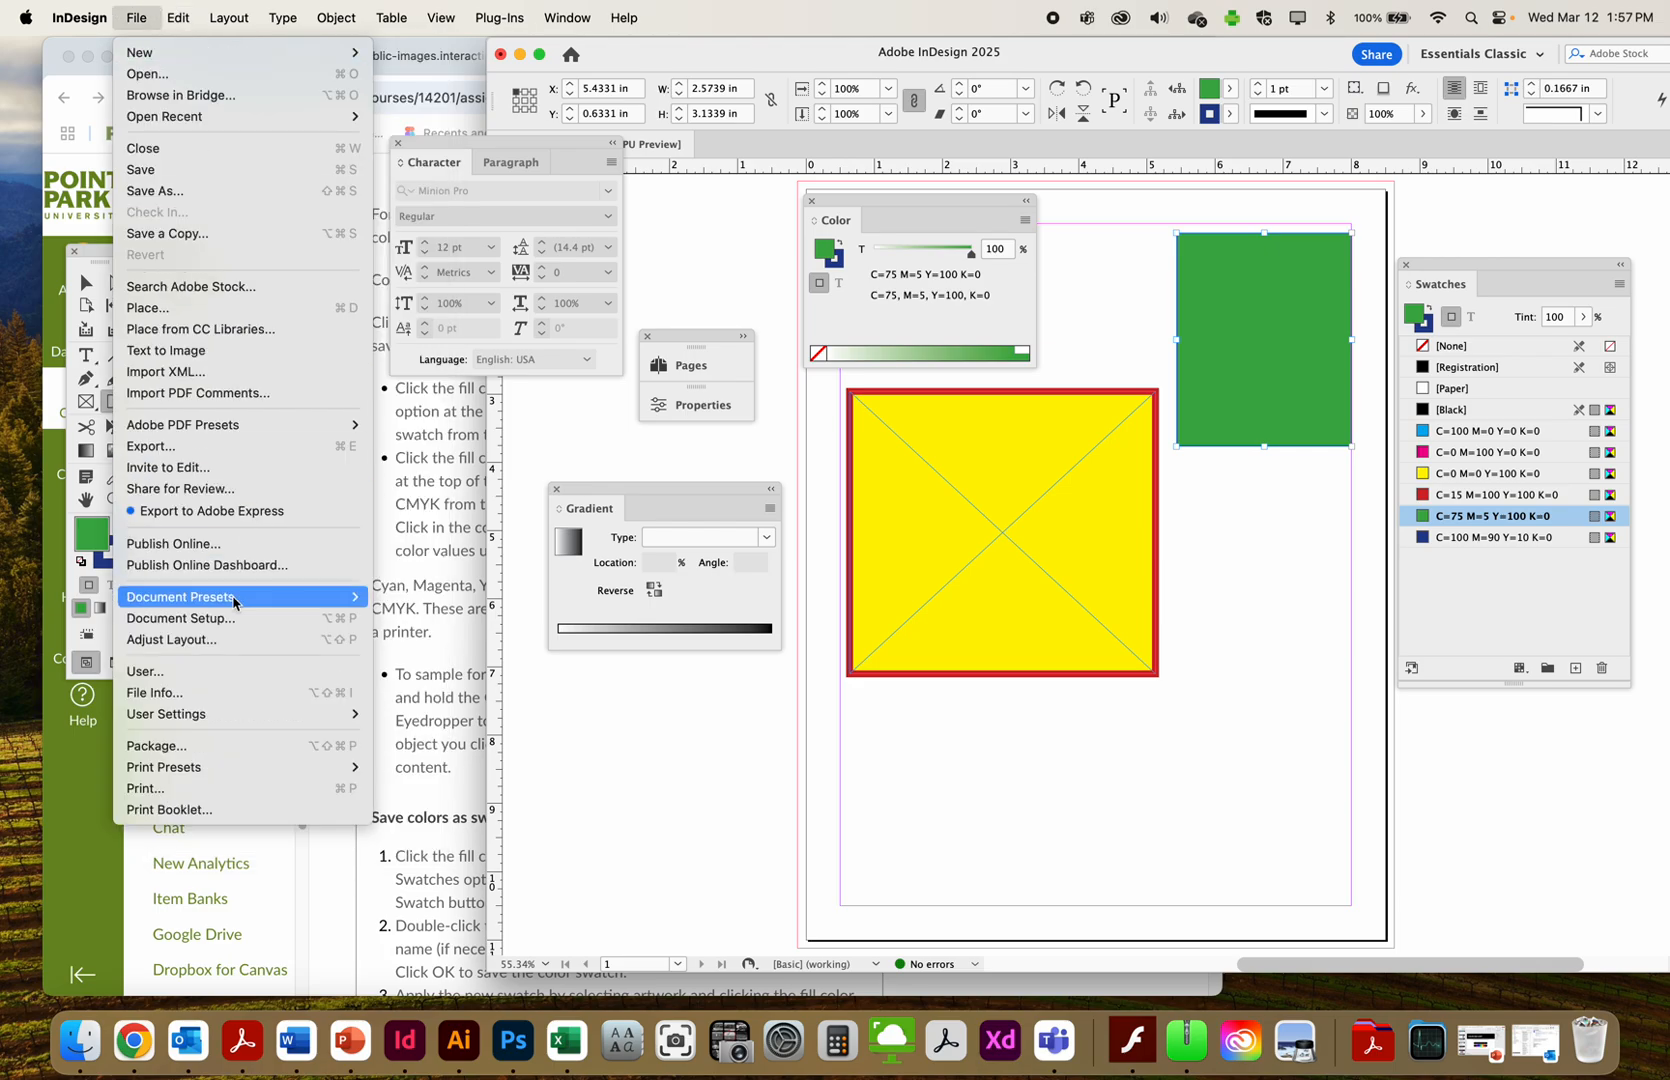
pyautogui.click(233, 620)
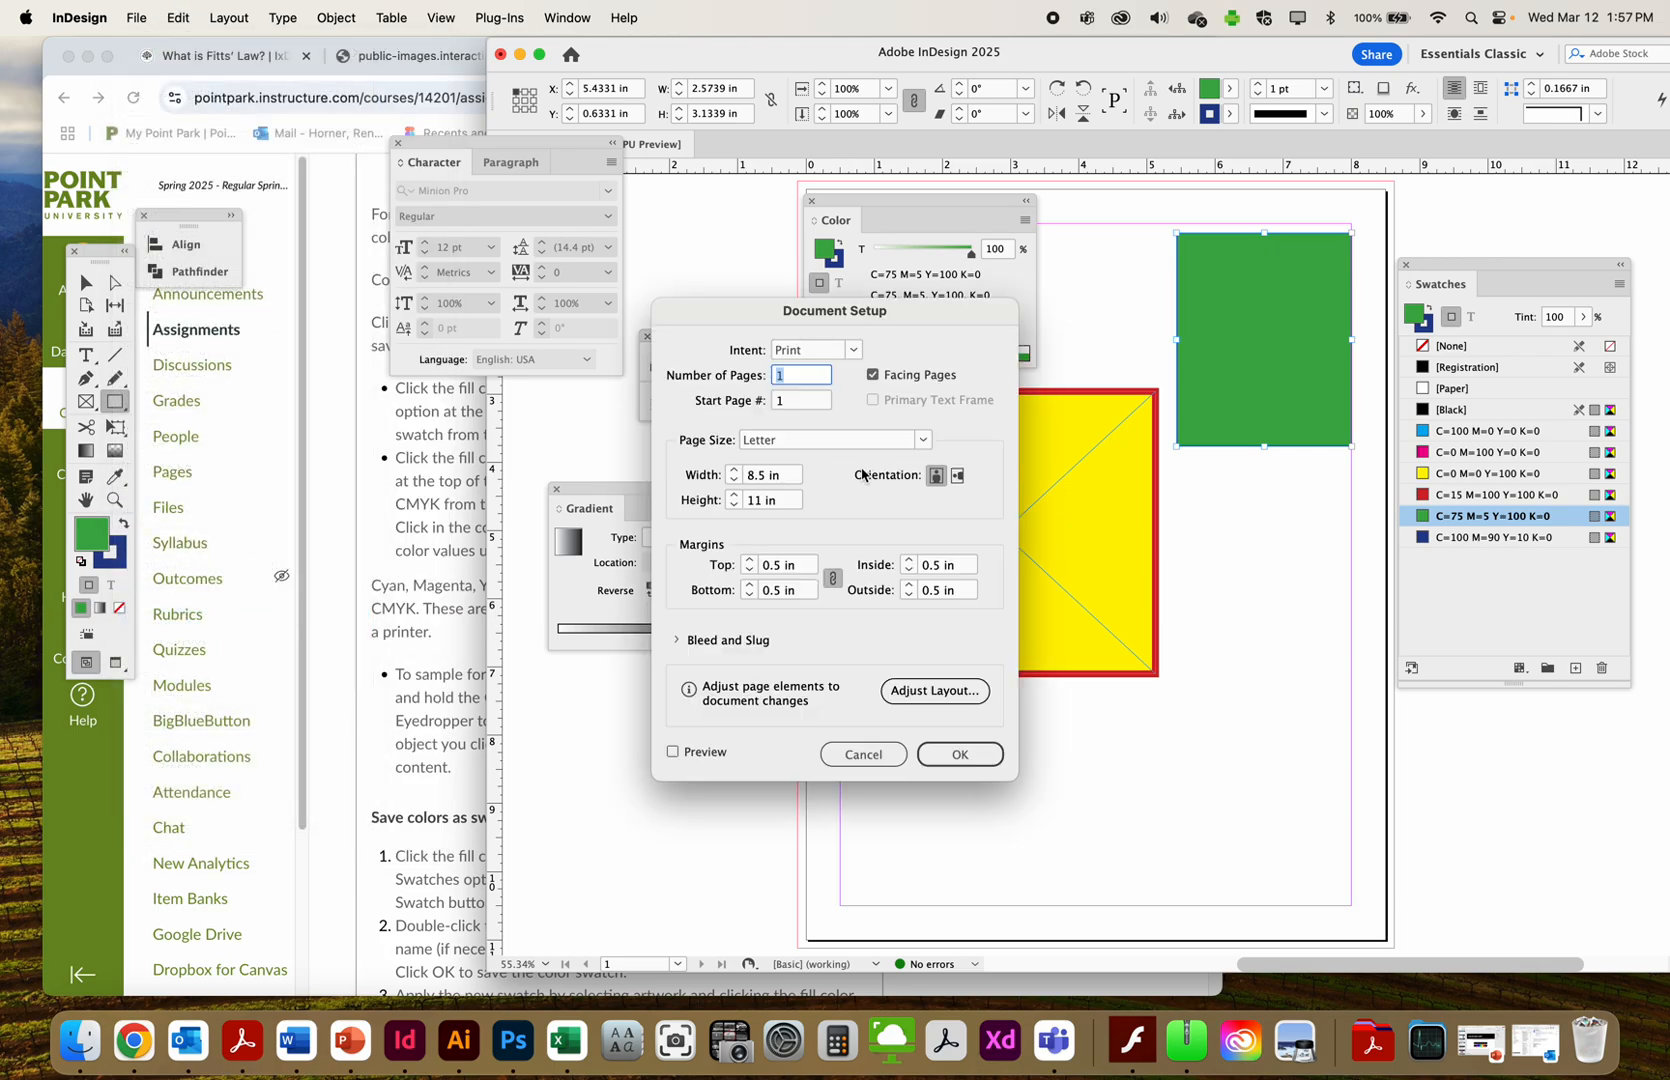
pyautogui.click(863, 754)
pyautogui.click(136, 17)
pyautogui.moveTo(176, 5)
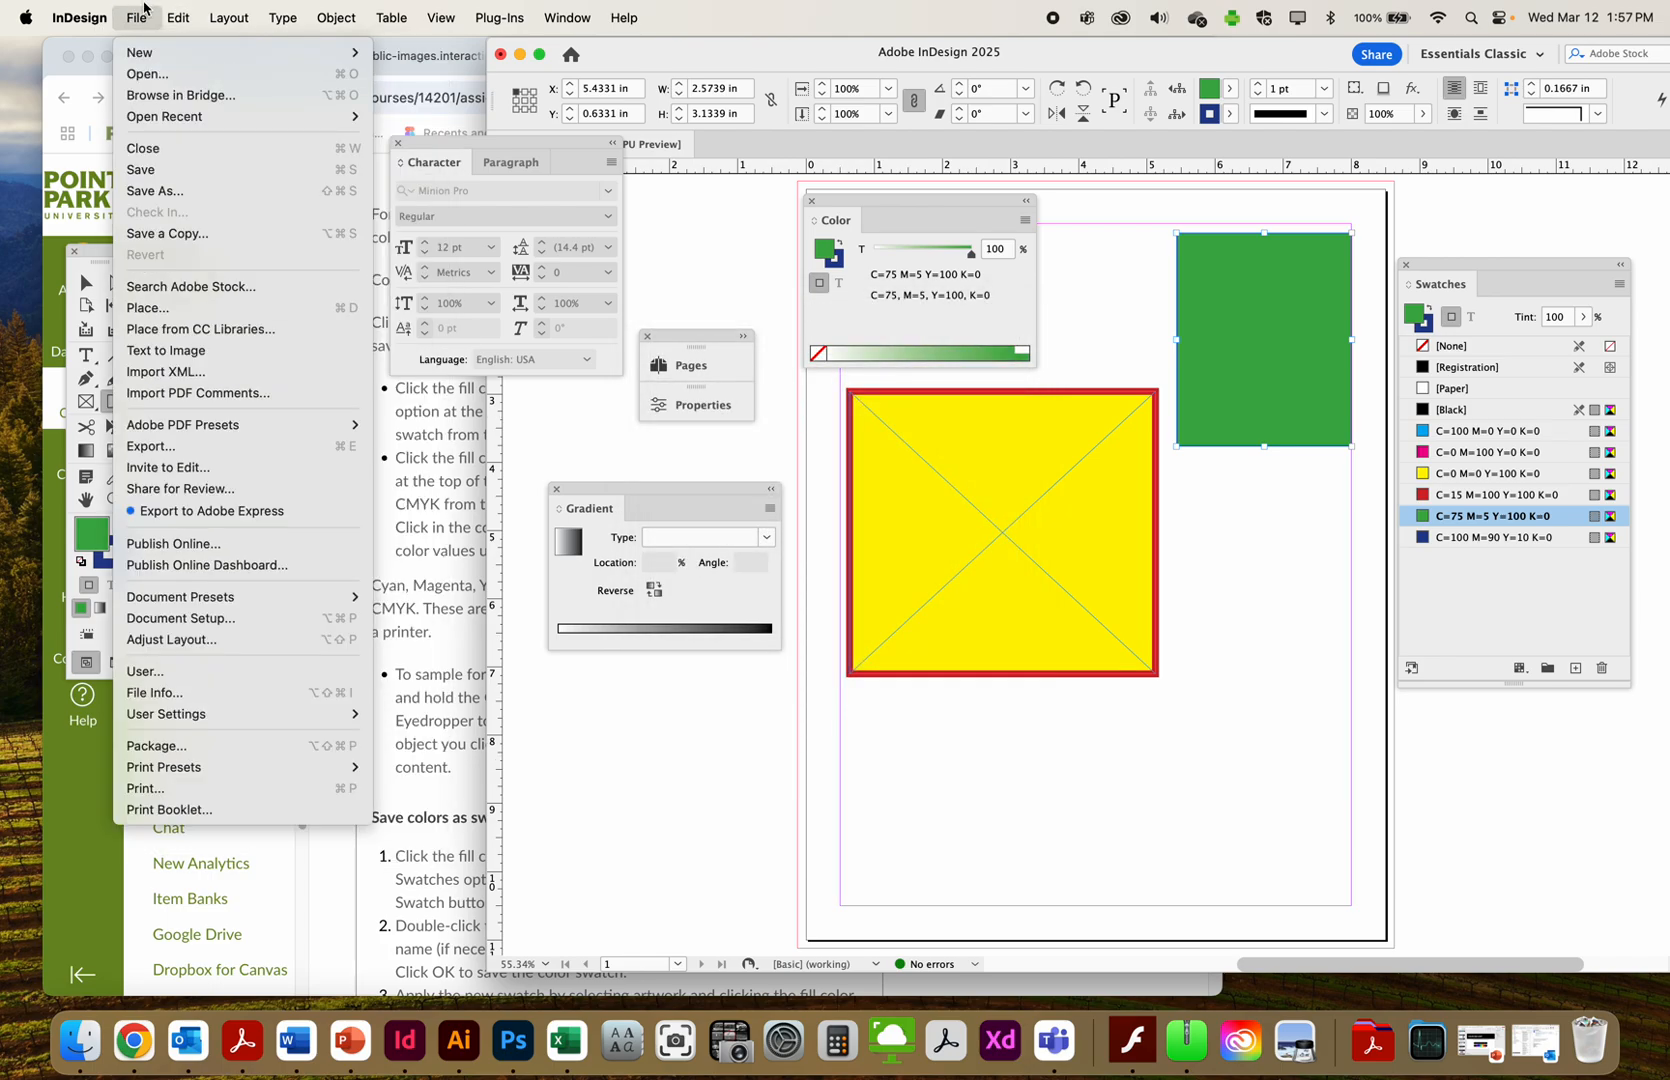
pyautogui.click(144, 8)
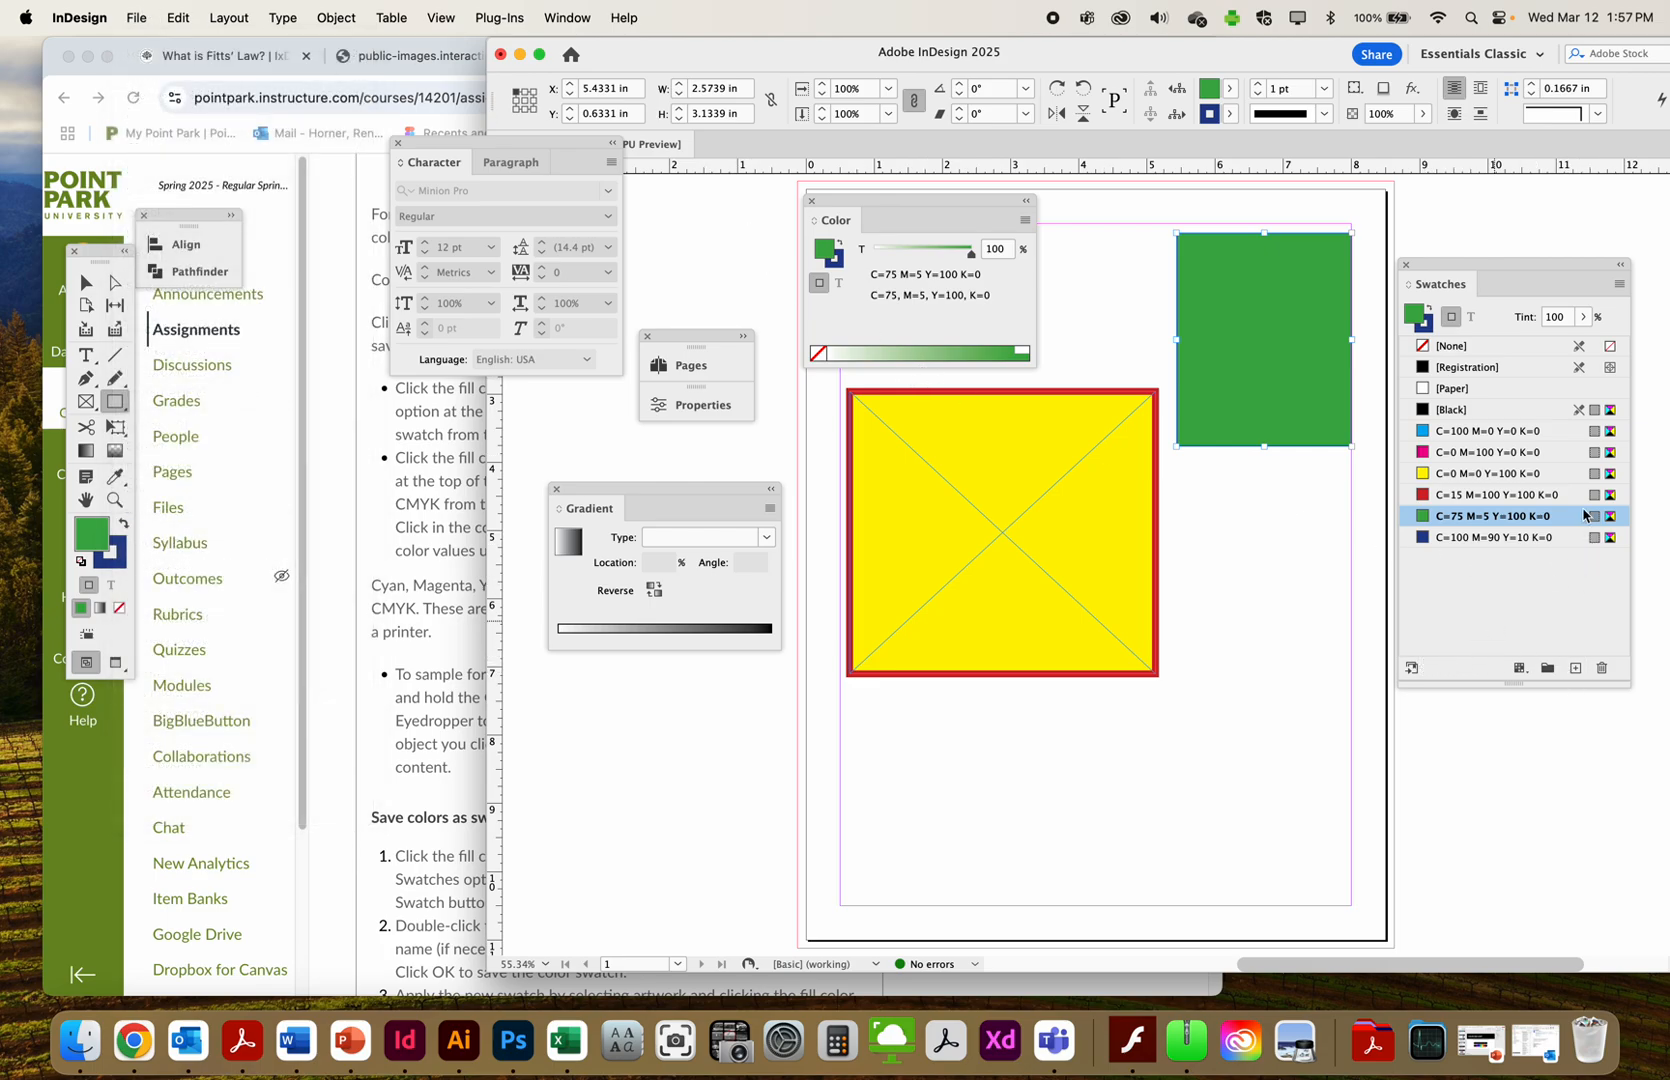
# Start a new Process color swatch, set its color mode to FOCOLTONE and browse the library's colors
pyautogui.click(1620, 285)
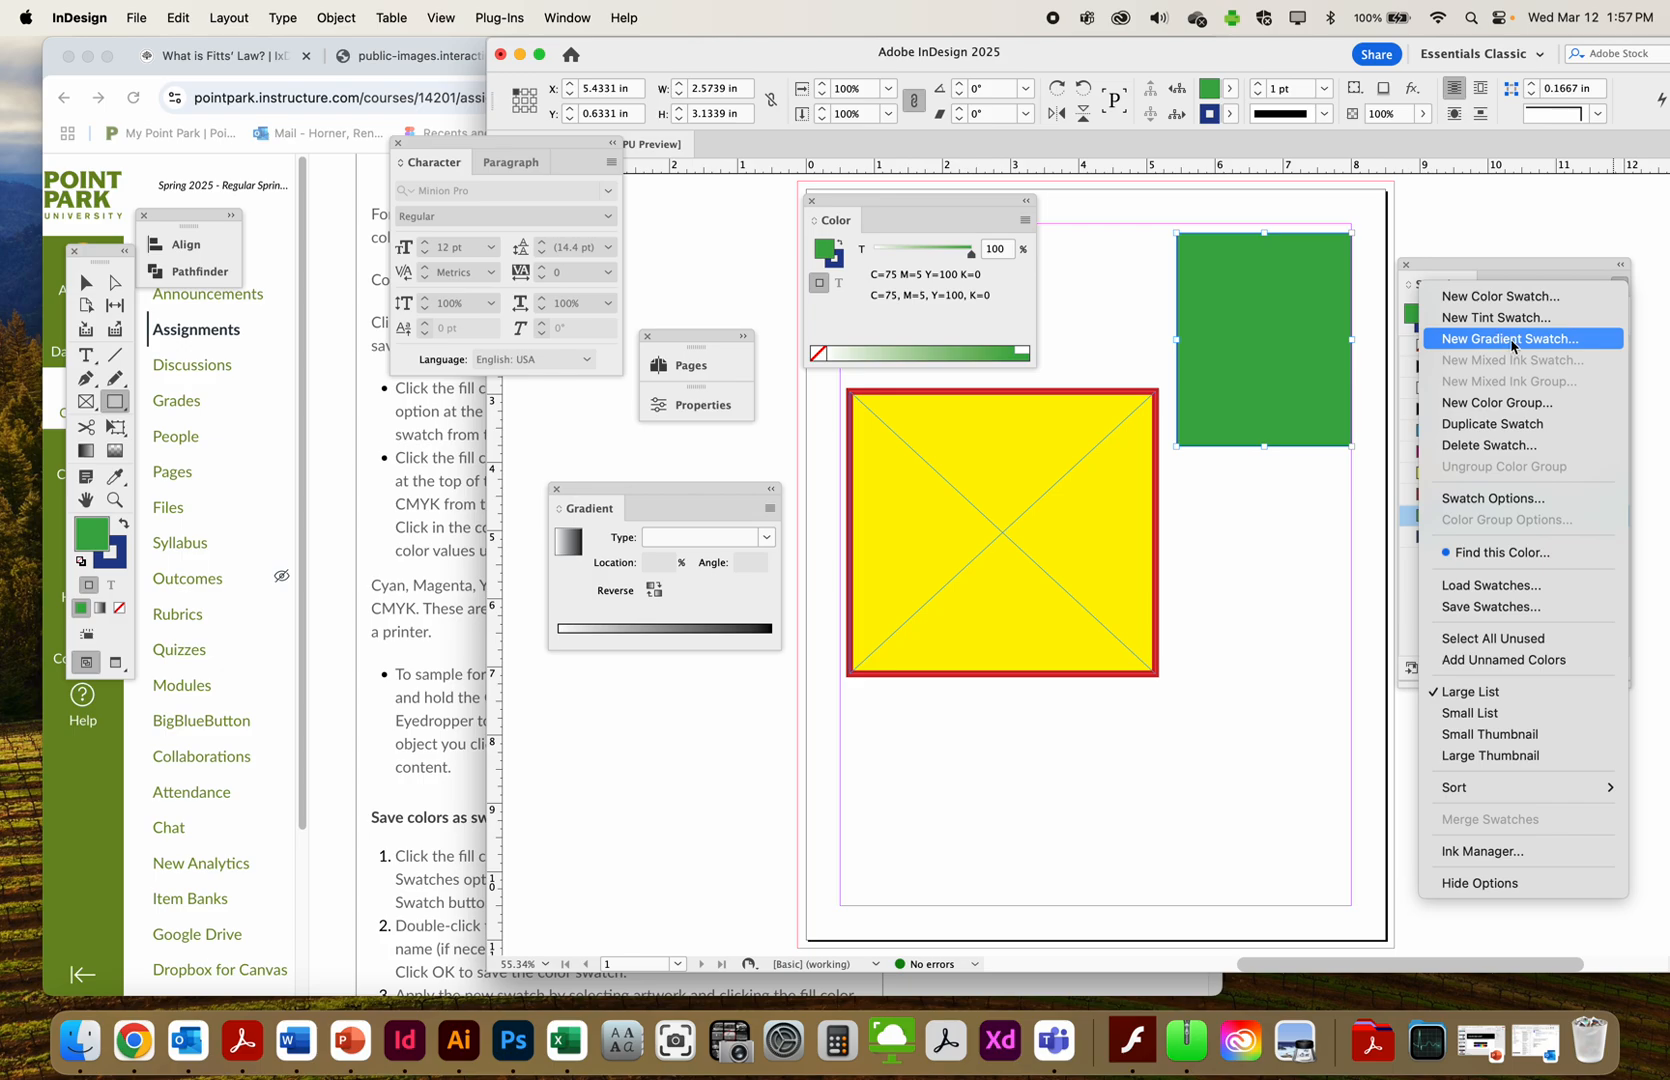
pyautogui.click(1510, 296)
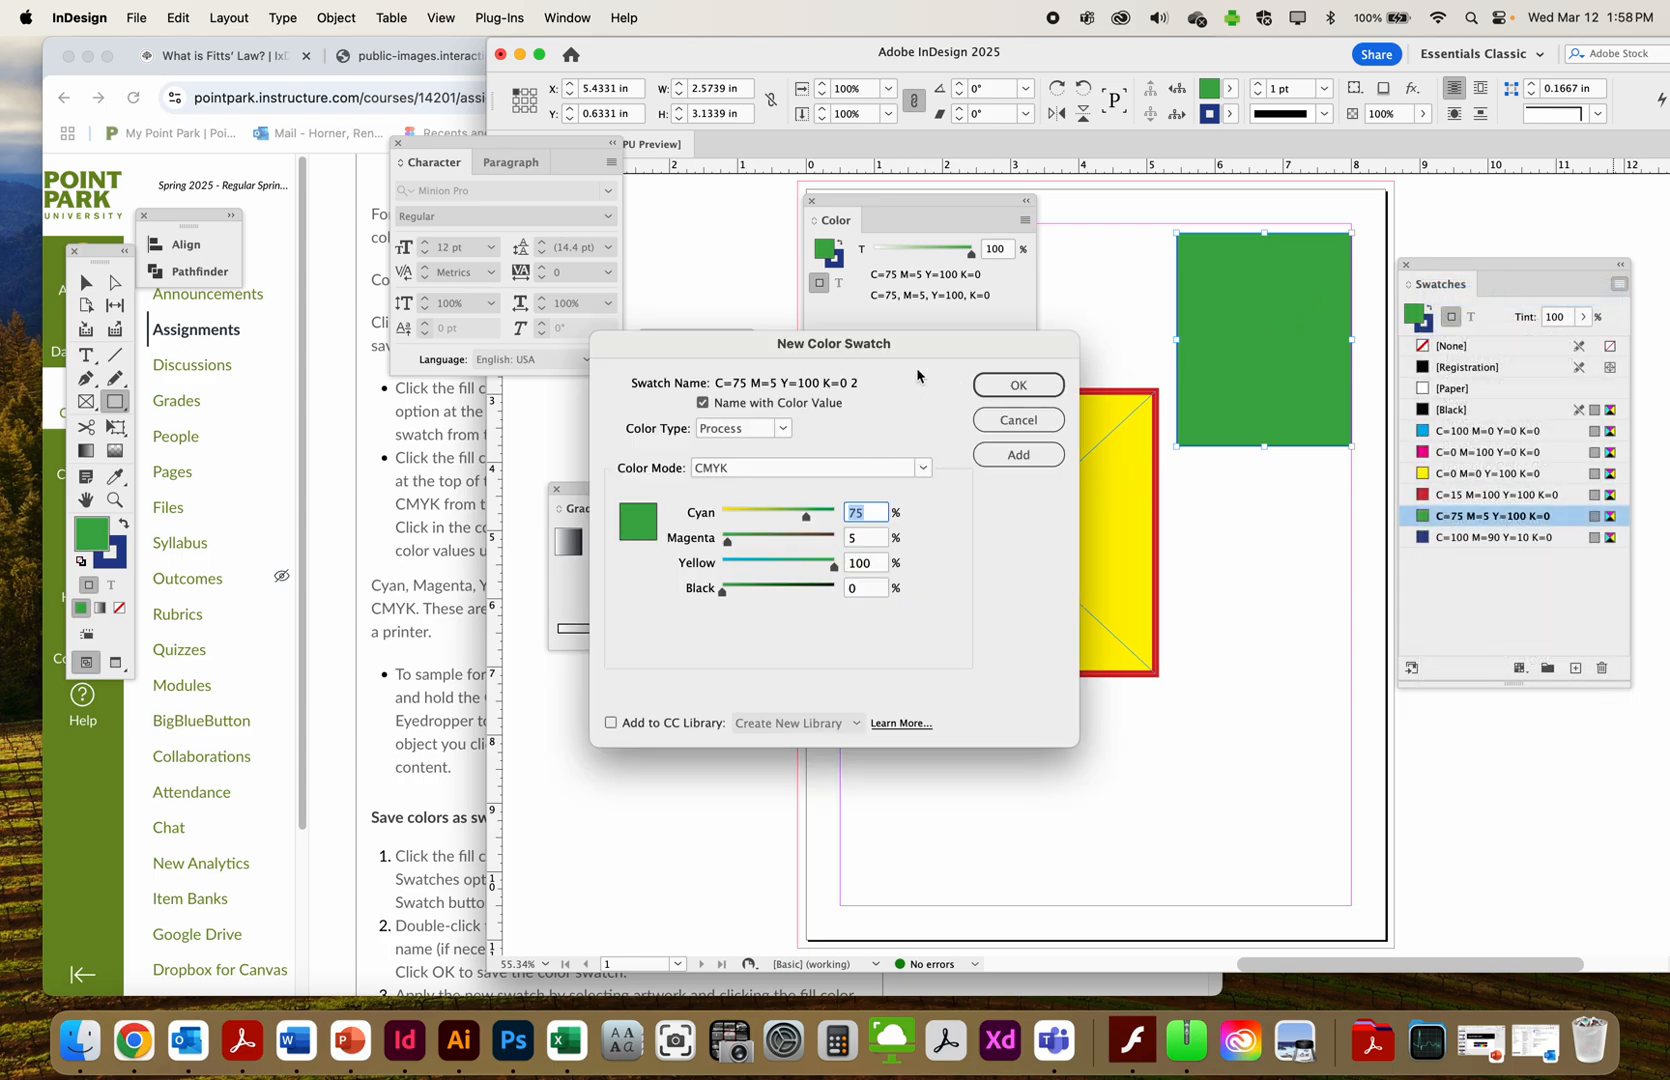
pyautogui.moveTo(816, 353); pyautogui.dragTo(912, 349)
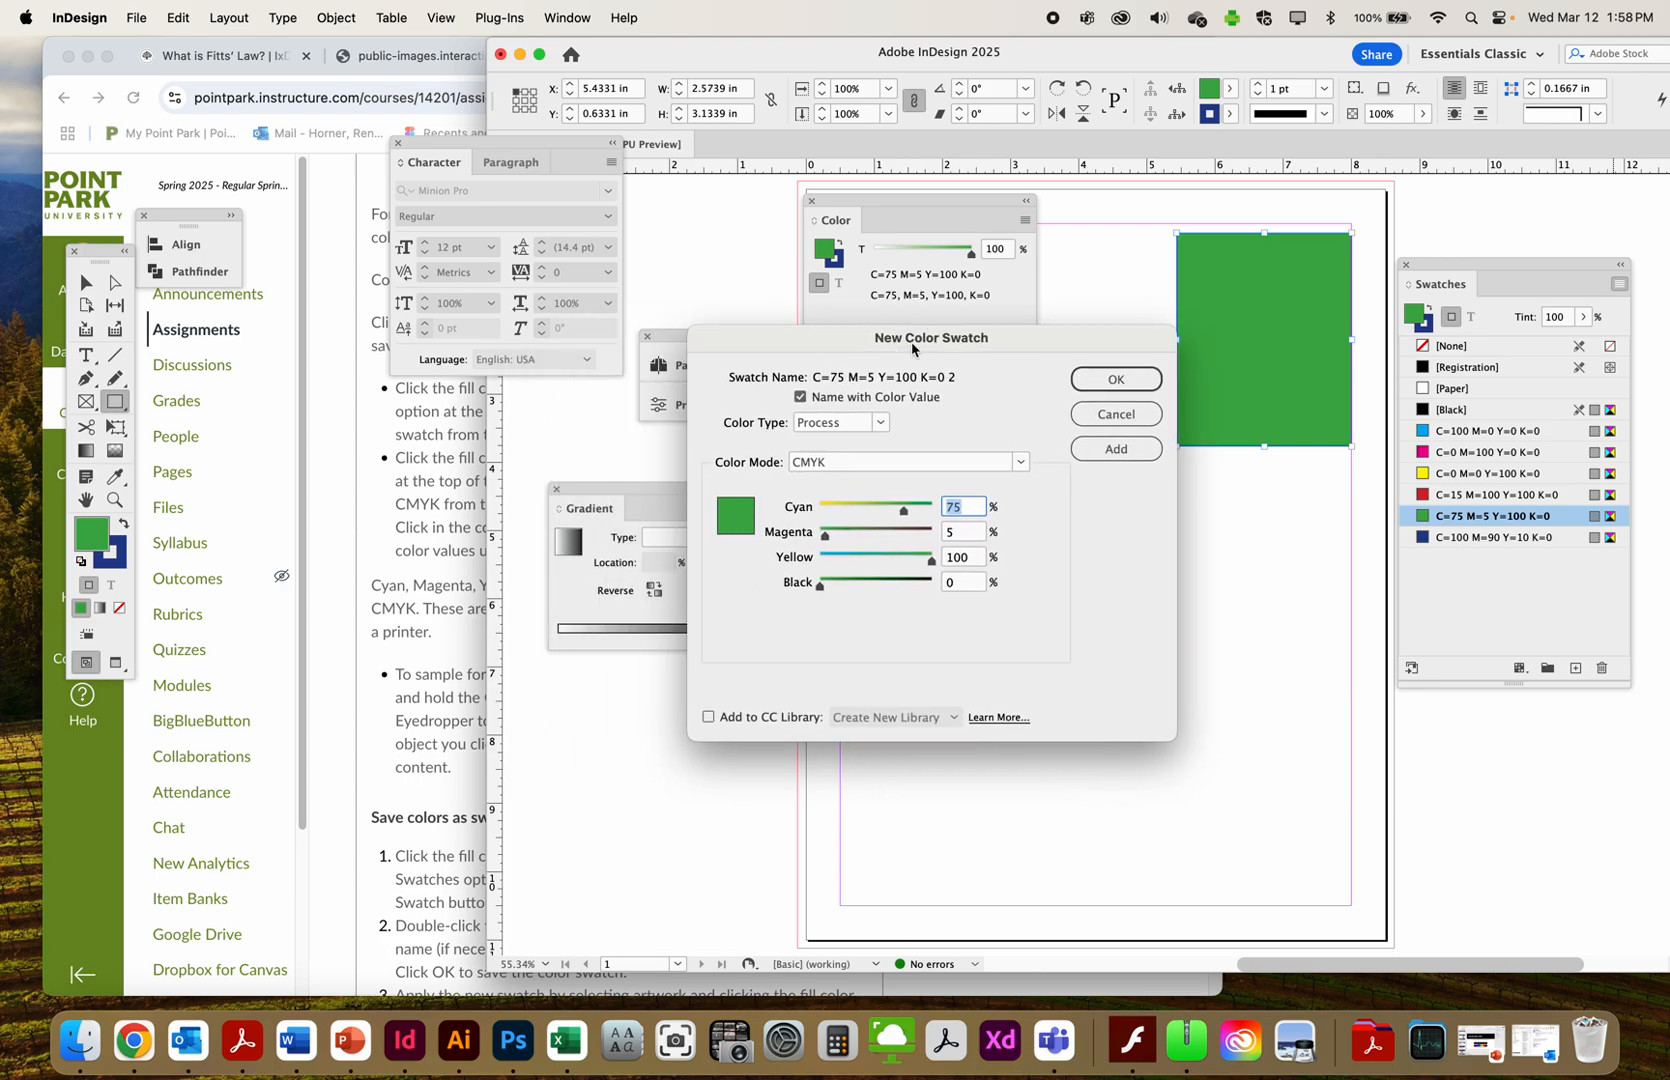
pyautogui.click(854, 424)
pyautogui.click(862, 445)
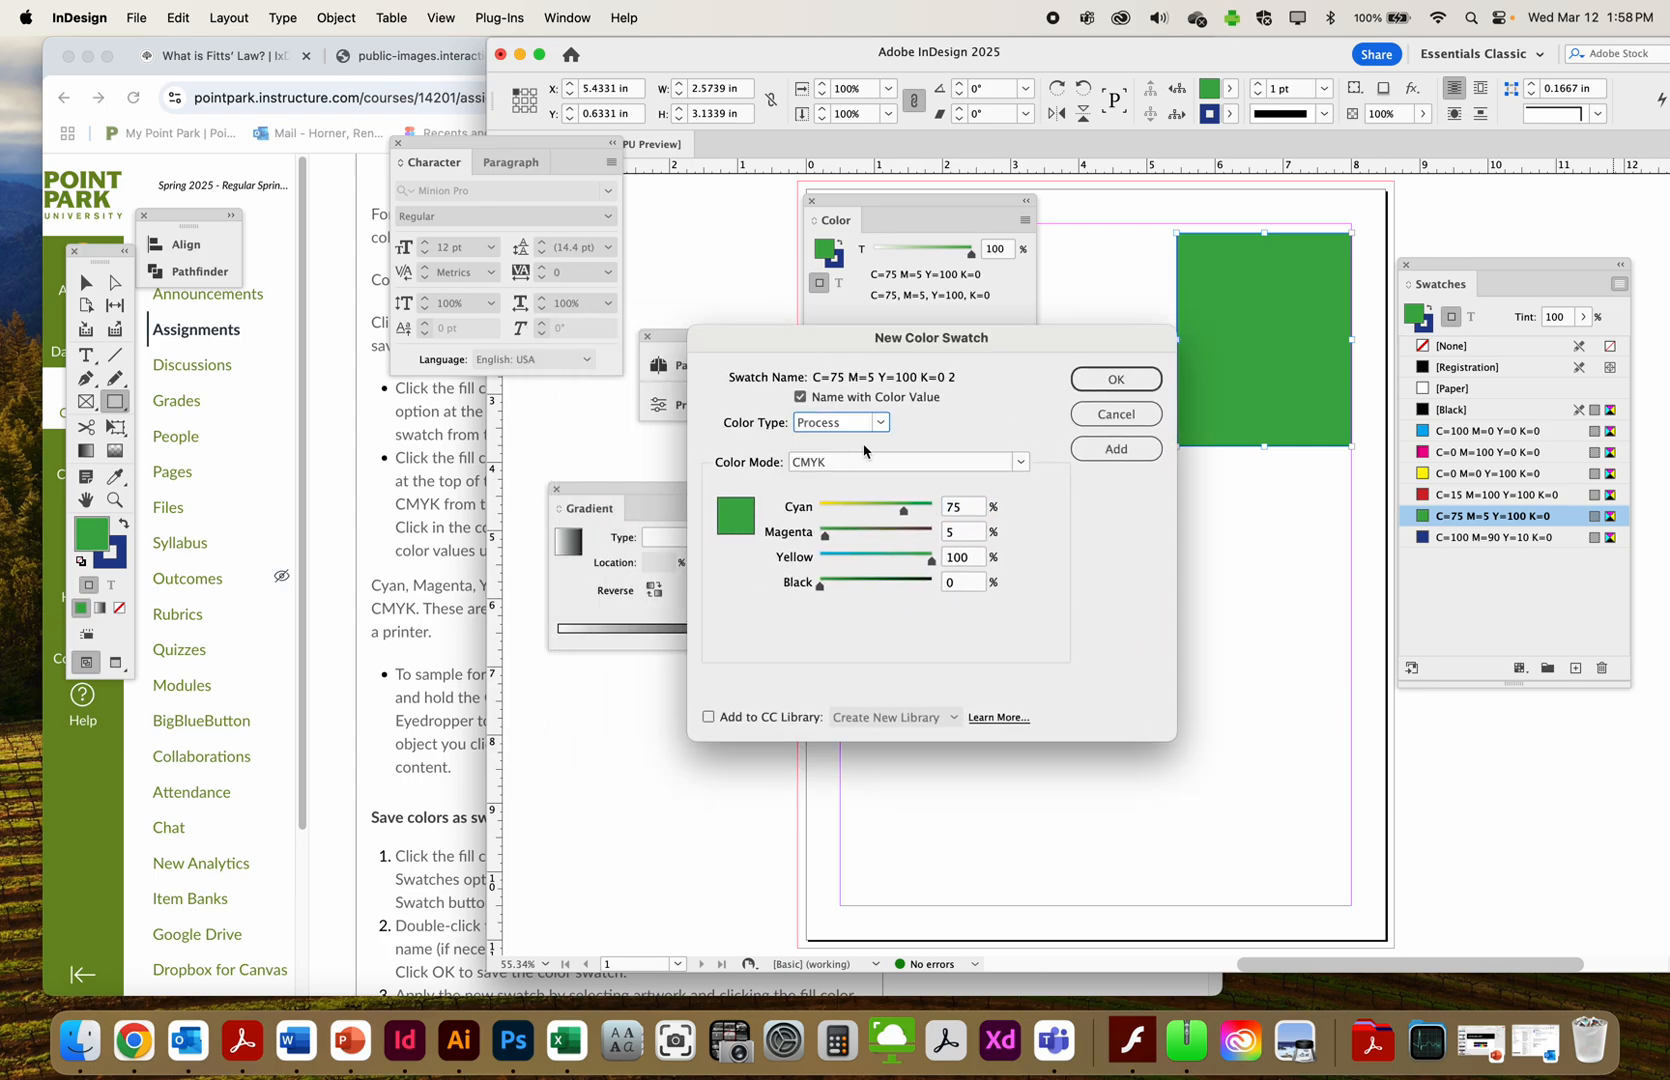
pyautogui.click(913, 463)
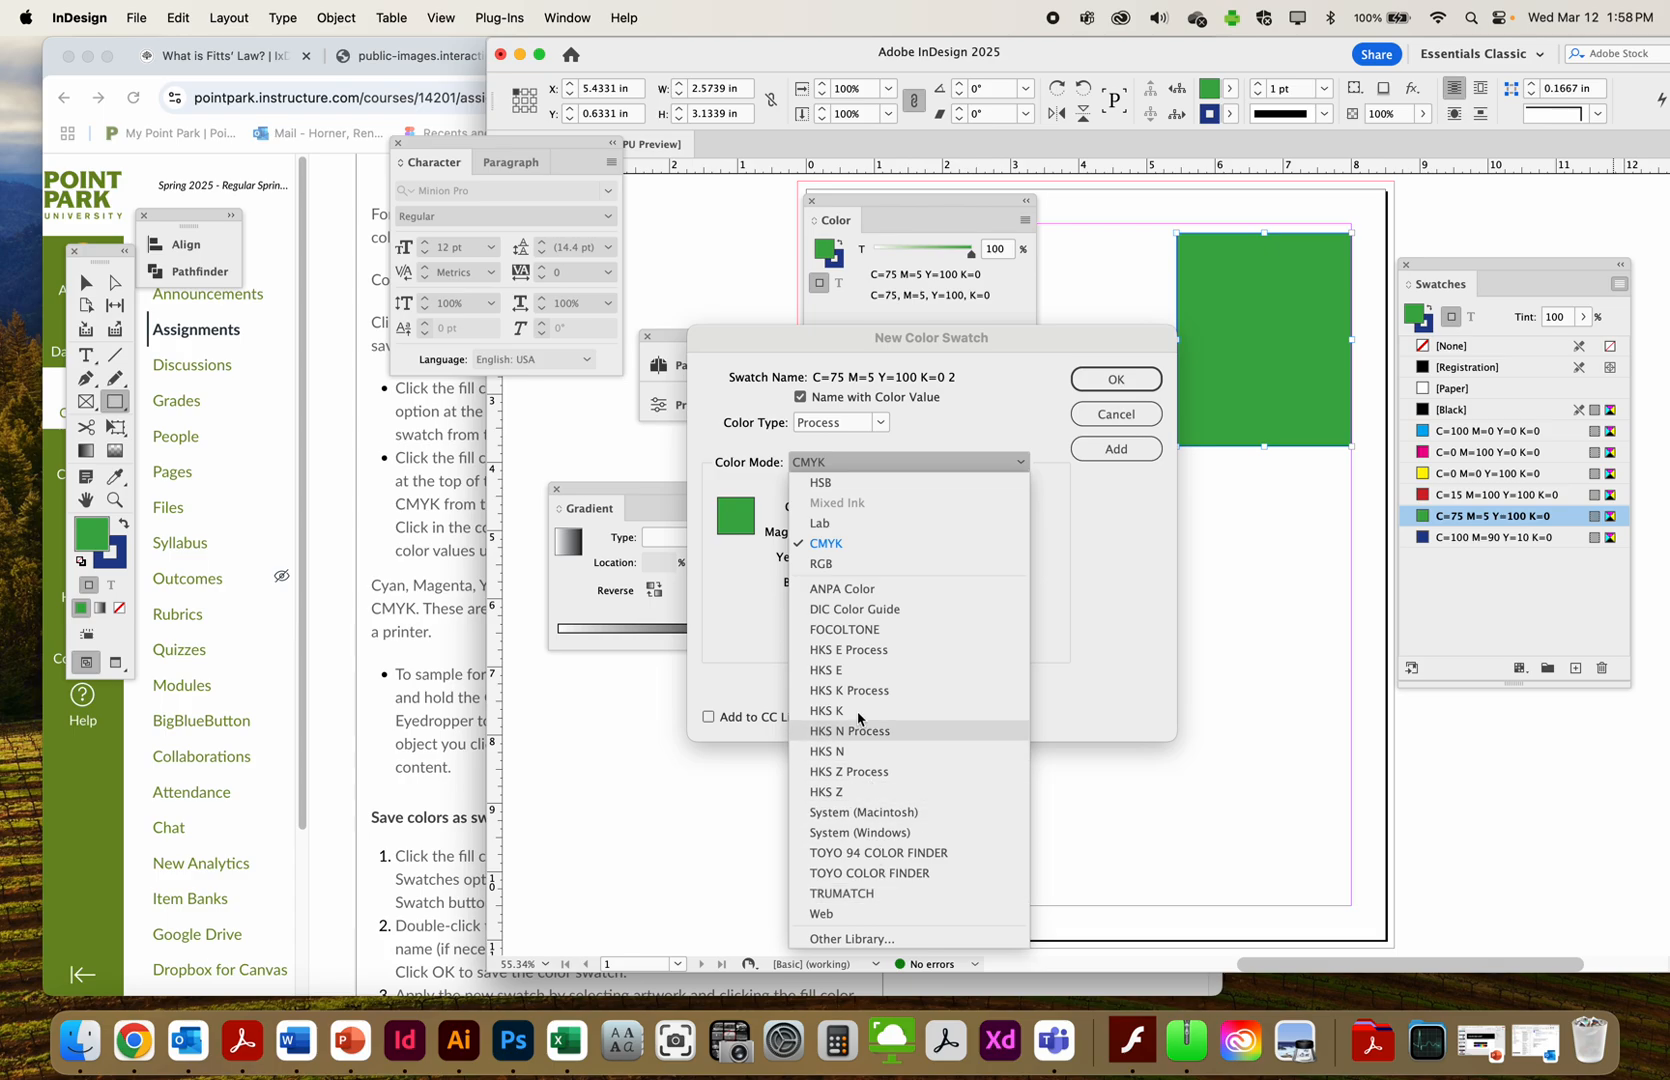
pyautogui.click(845, 630)
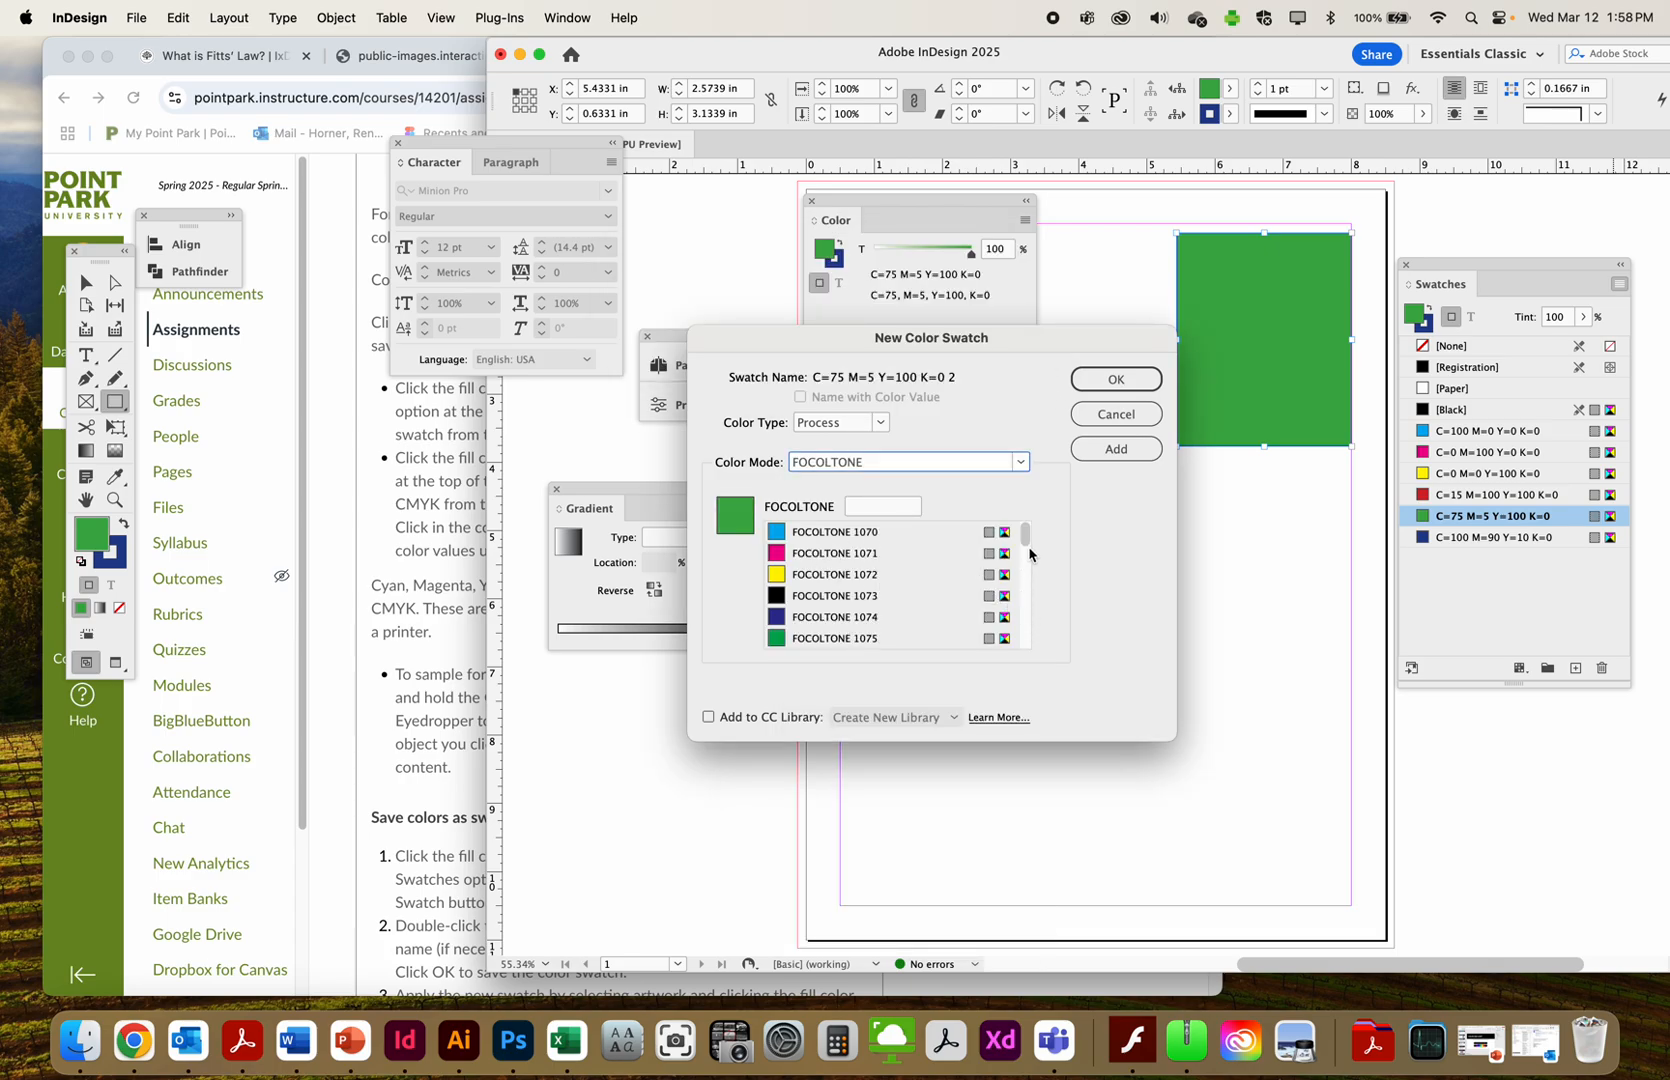
pyautogui.moveTo(1025, 535); pyautogui.dragTo(1033, 652)
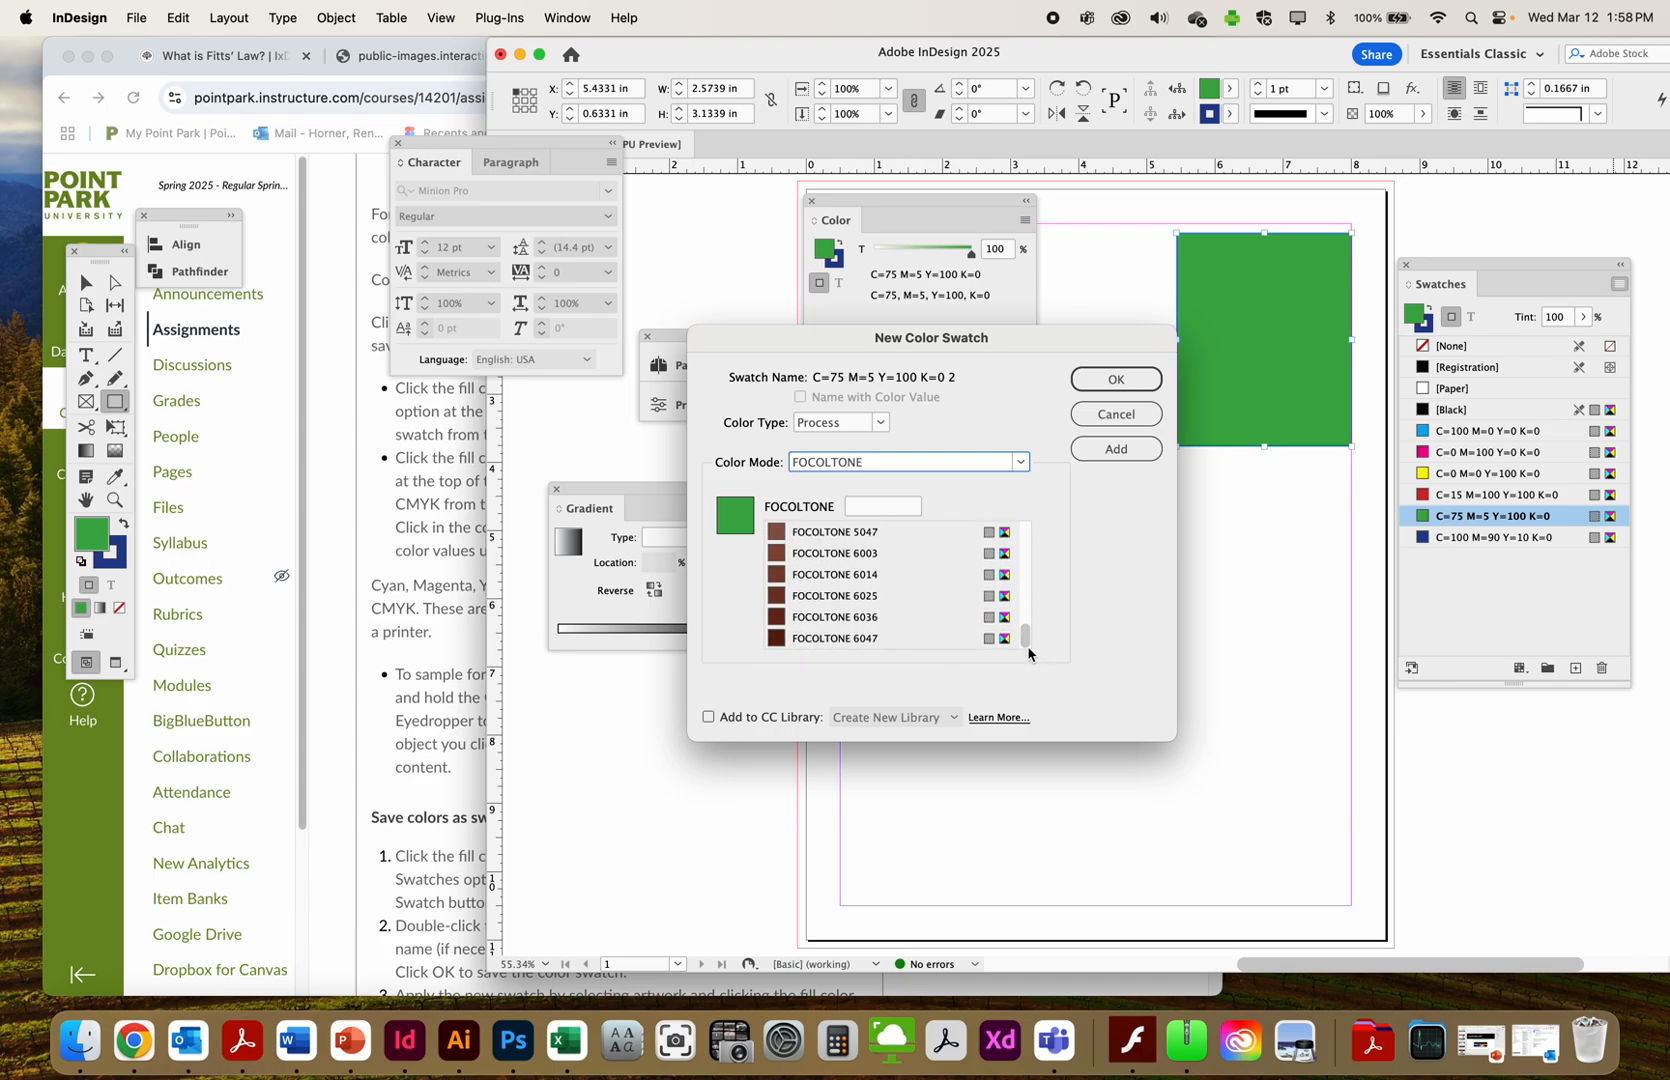
# Set the new swatch's color type to Spot
pyautogui.click(952, 462)
pyautogui.click(940, 456)
pyautogui.click(853, 465)
pyautogui.click(840, 422)
pyautogui.click(830, 460)
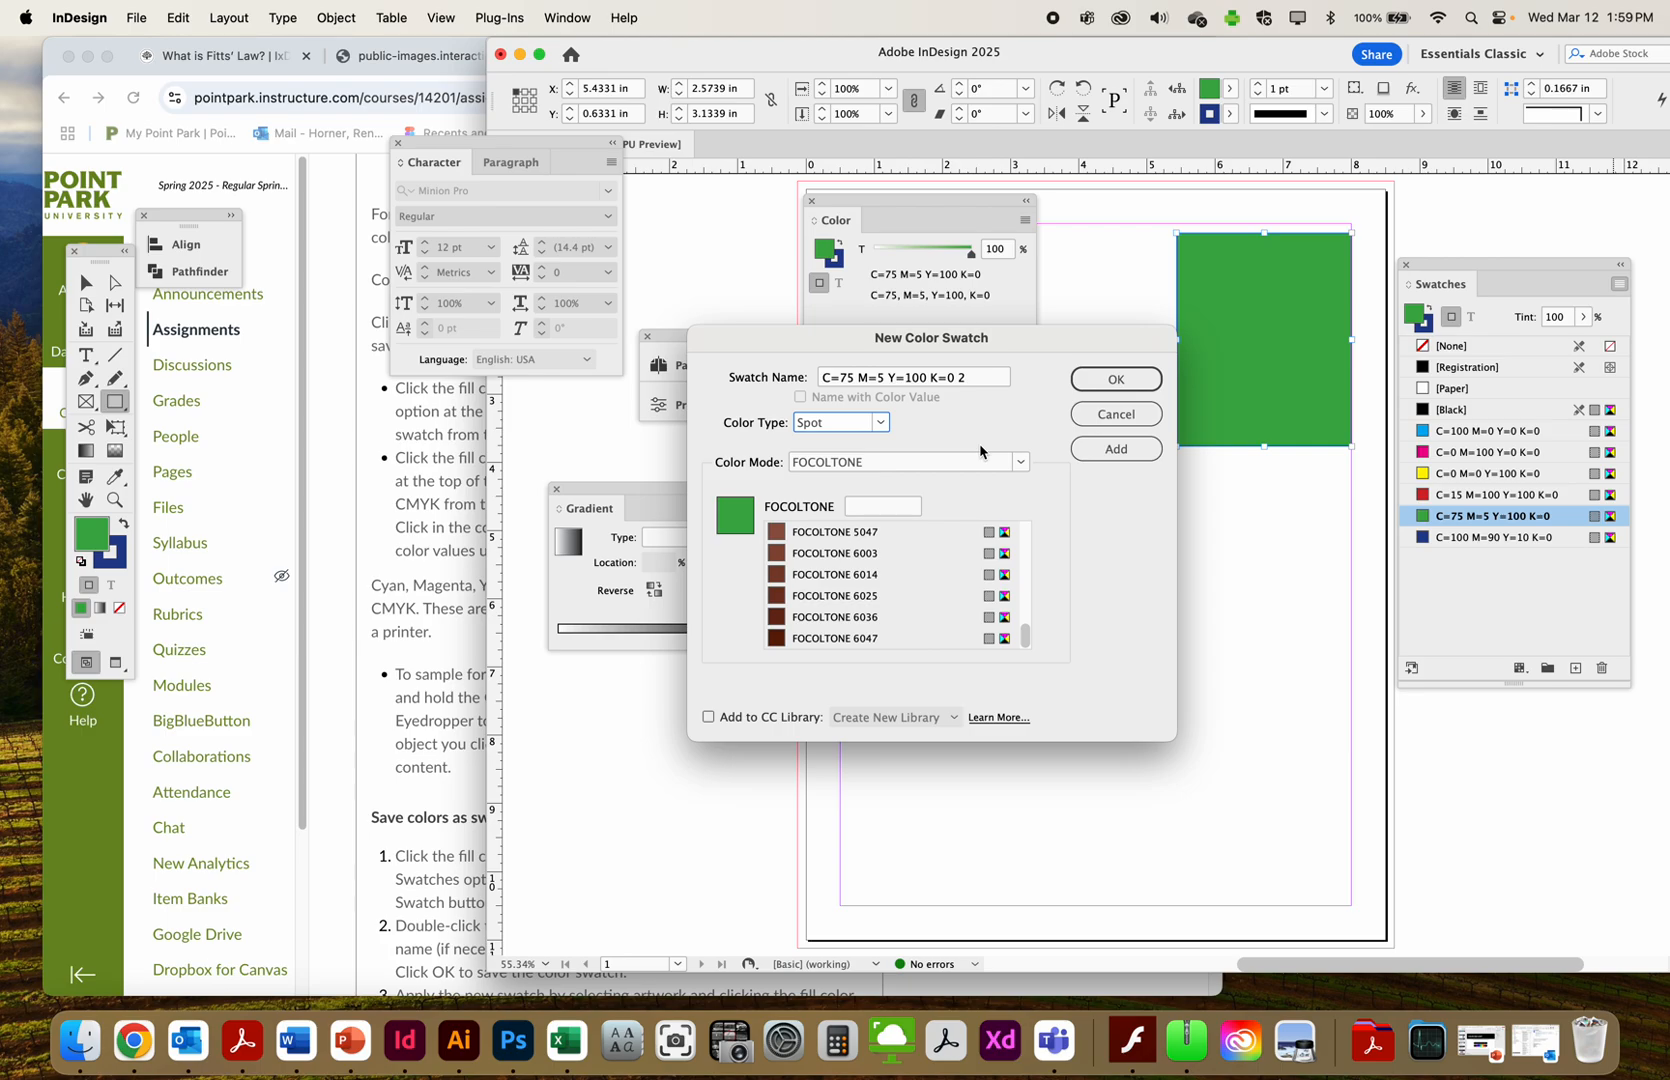
# Choose FOCOLTONE 1028 from the library and add it to the document's swatches
pyautogui.moveTo(1027, 630); pyautogui.dragTo(1034, 587)
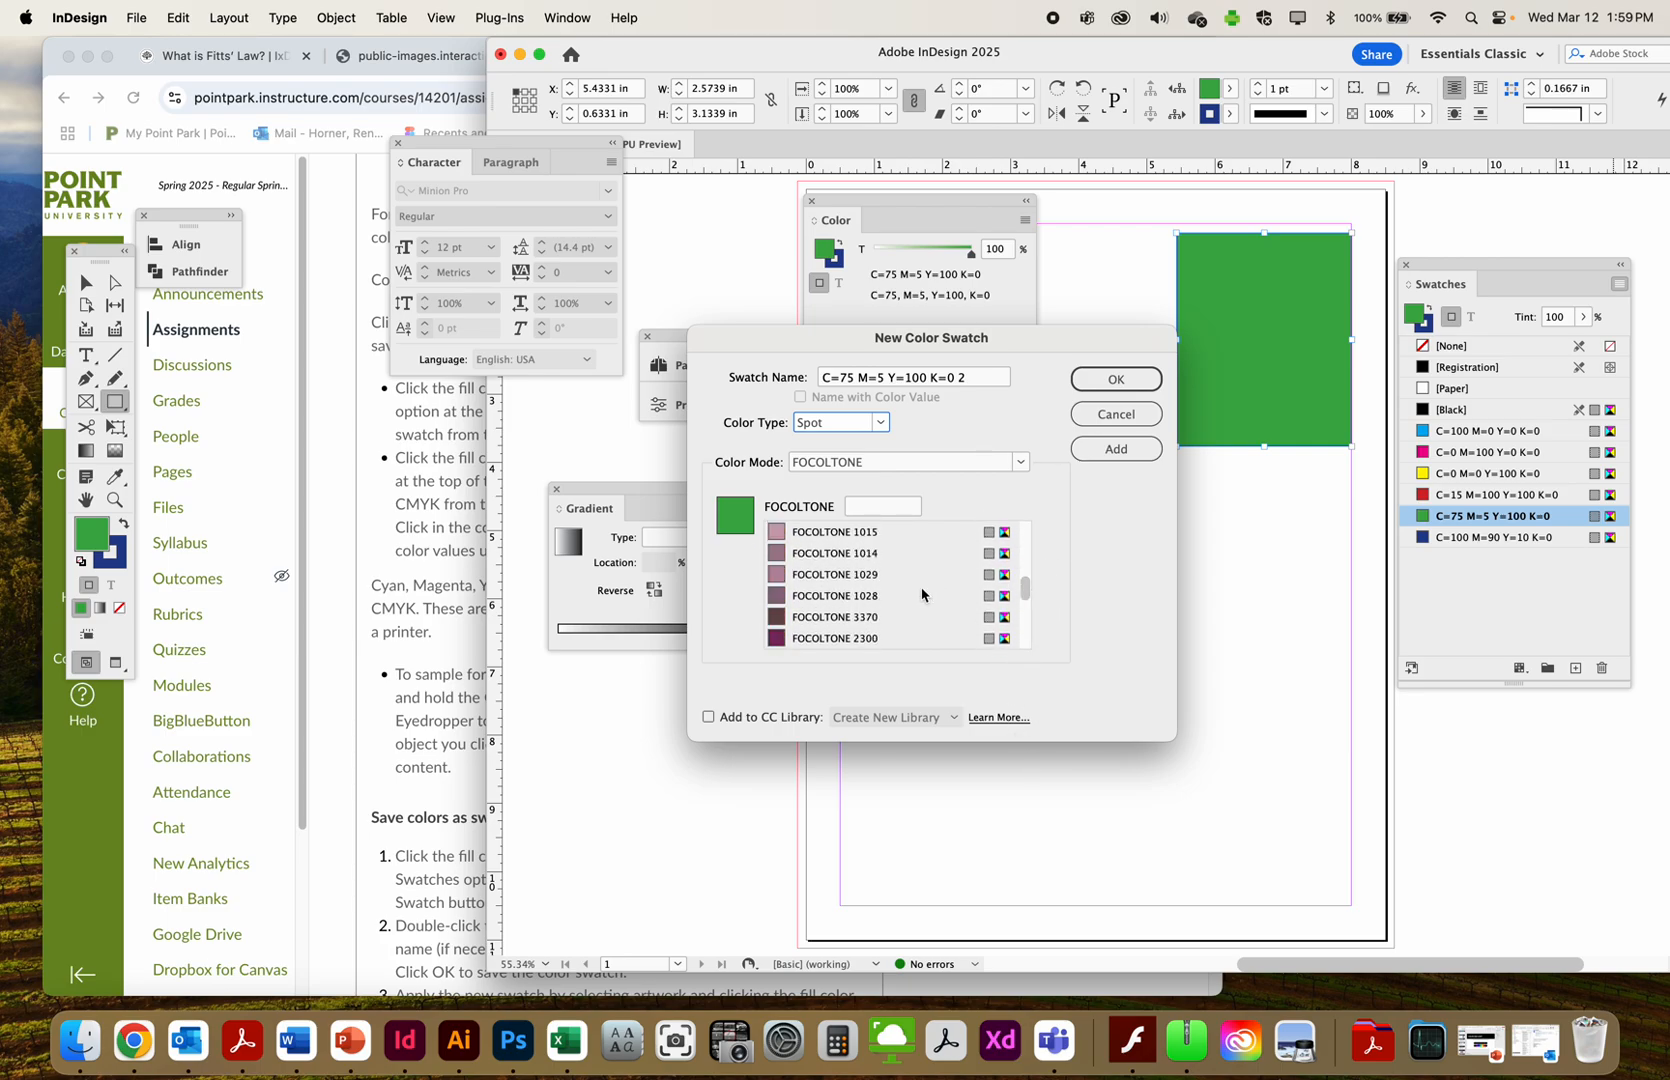
pyautogui.click(840, 593)
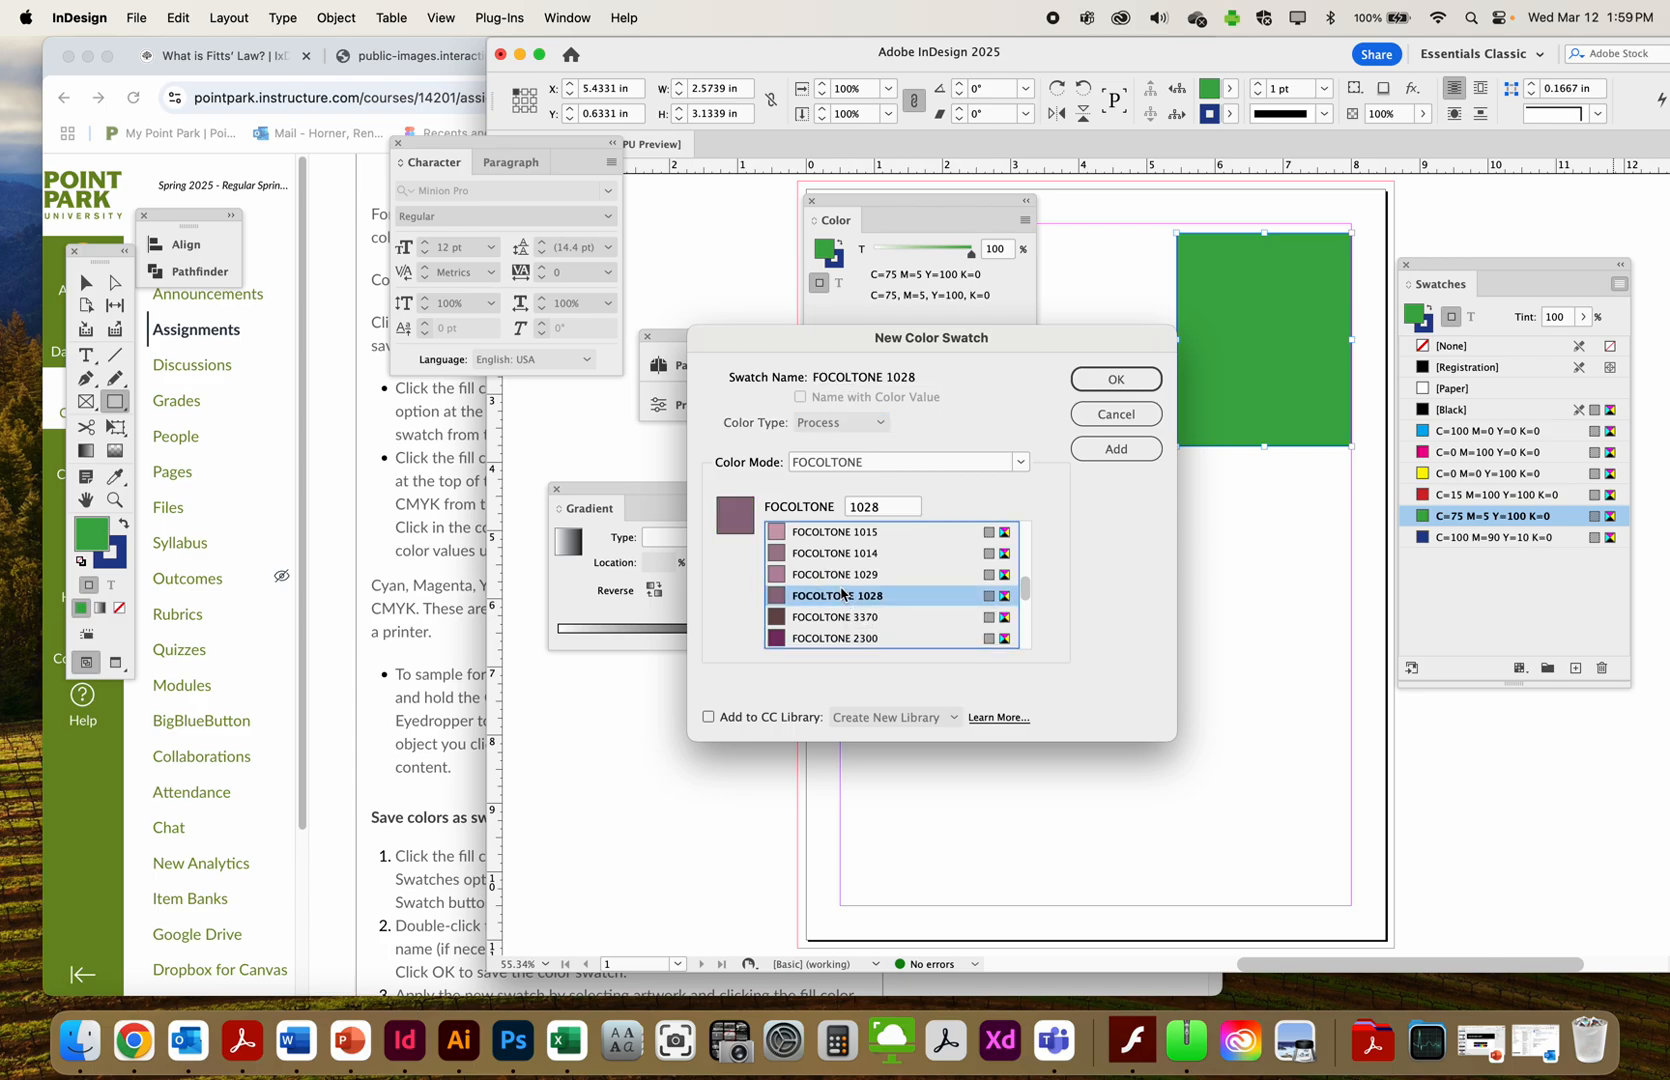
pyautogui.click(1096, 450)
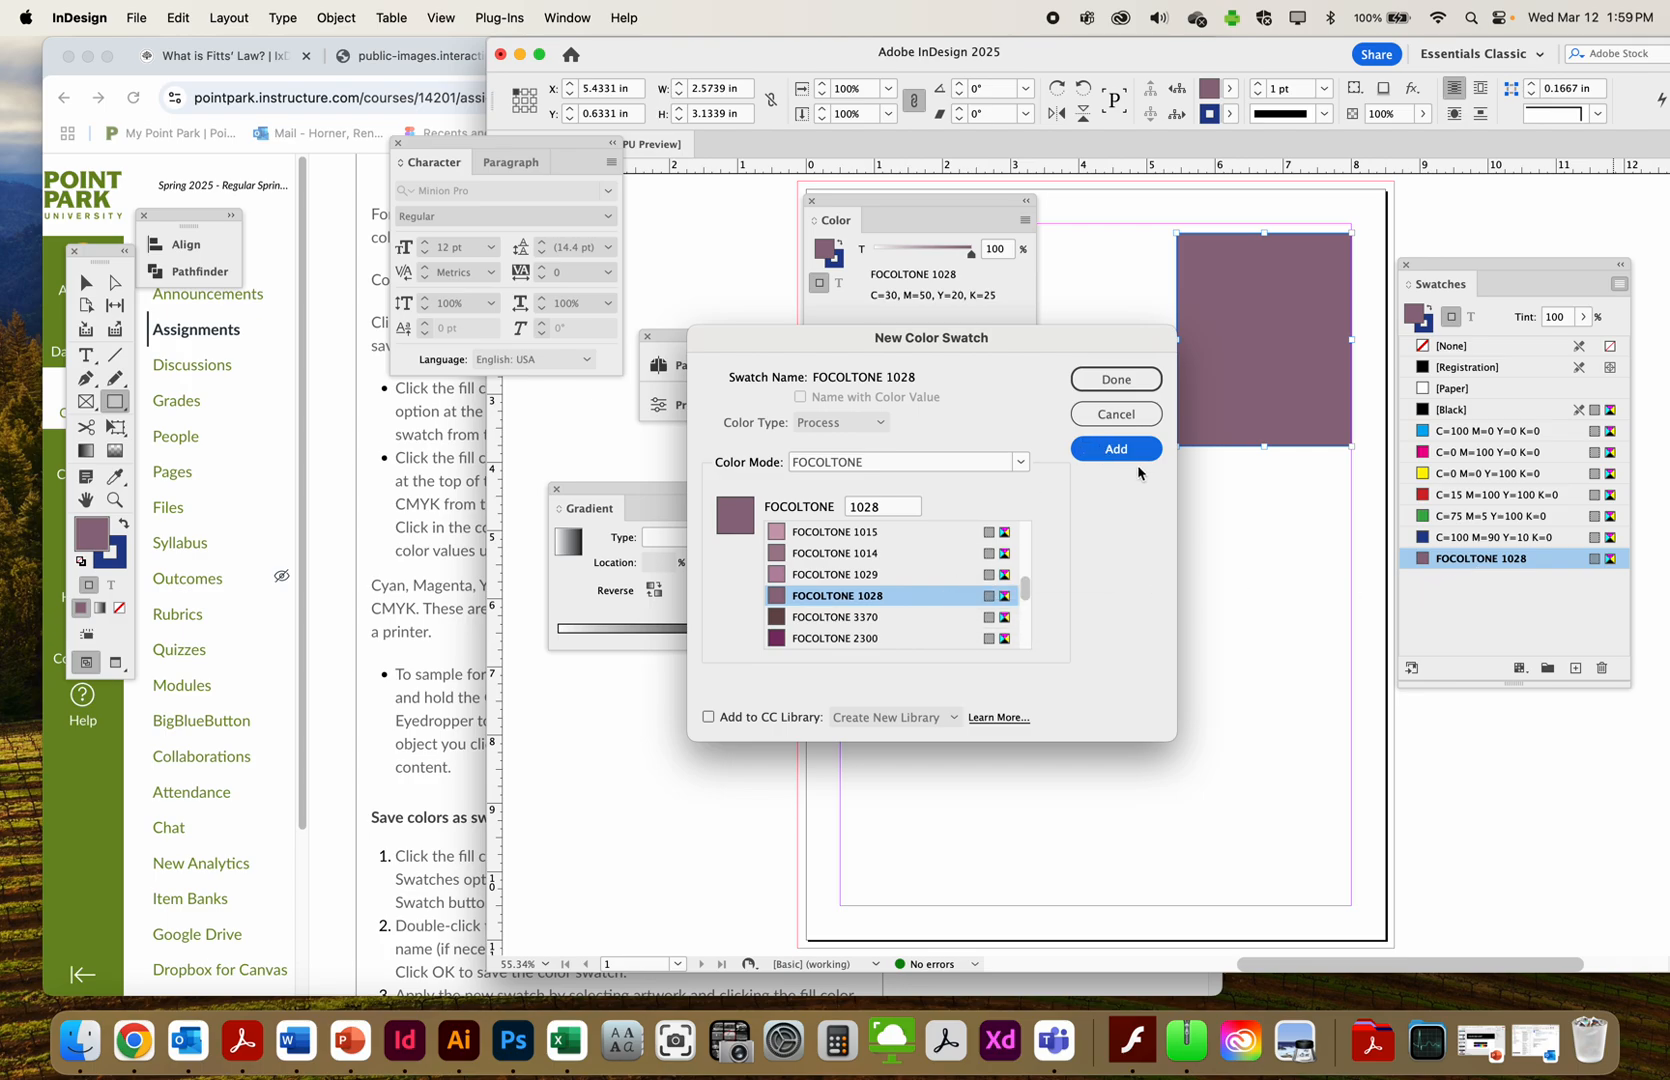
# Load the FREETONE.ase swatch library from the Desktop as the color mode for the new swatch
pyautogui.click(947, 464)
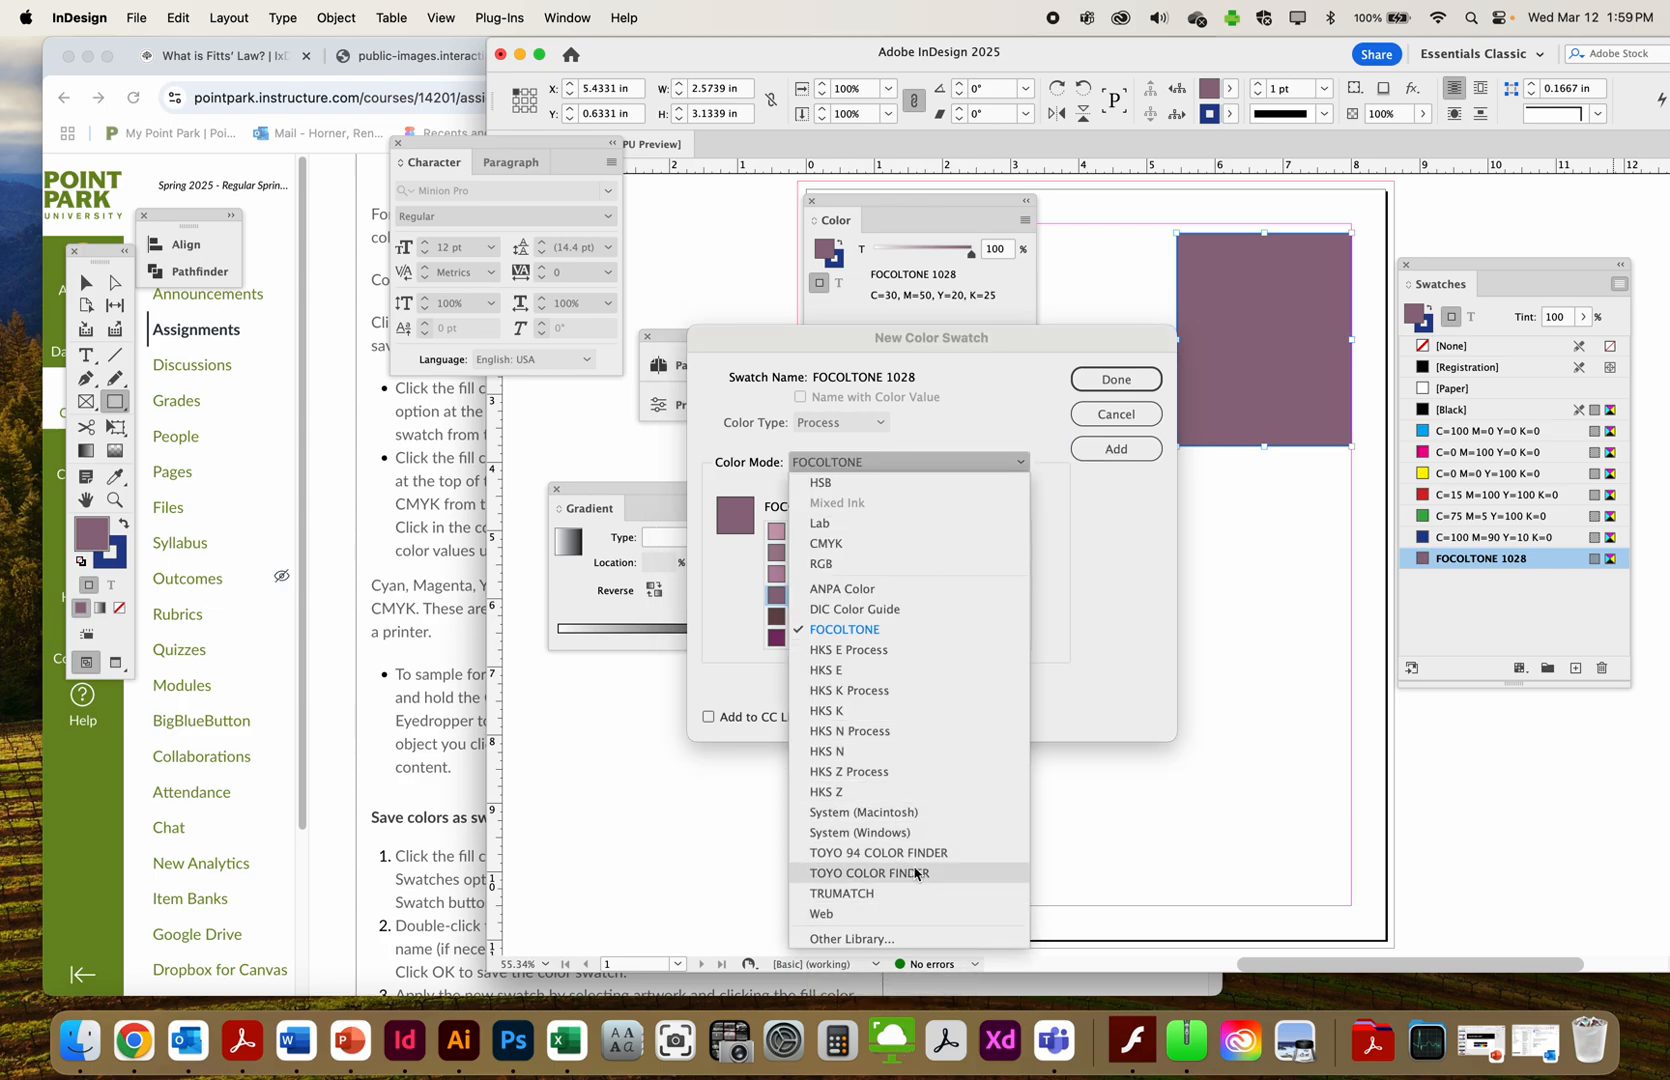
pyautogui.click(885, 461)
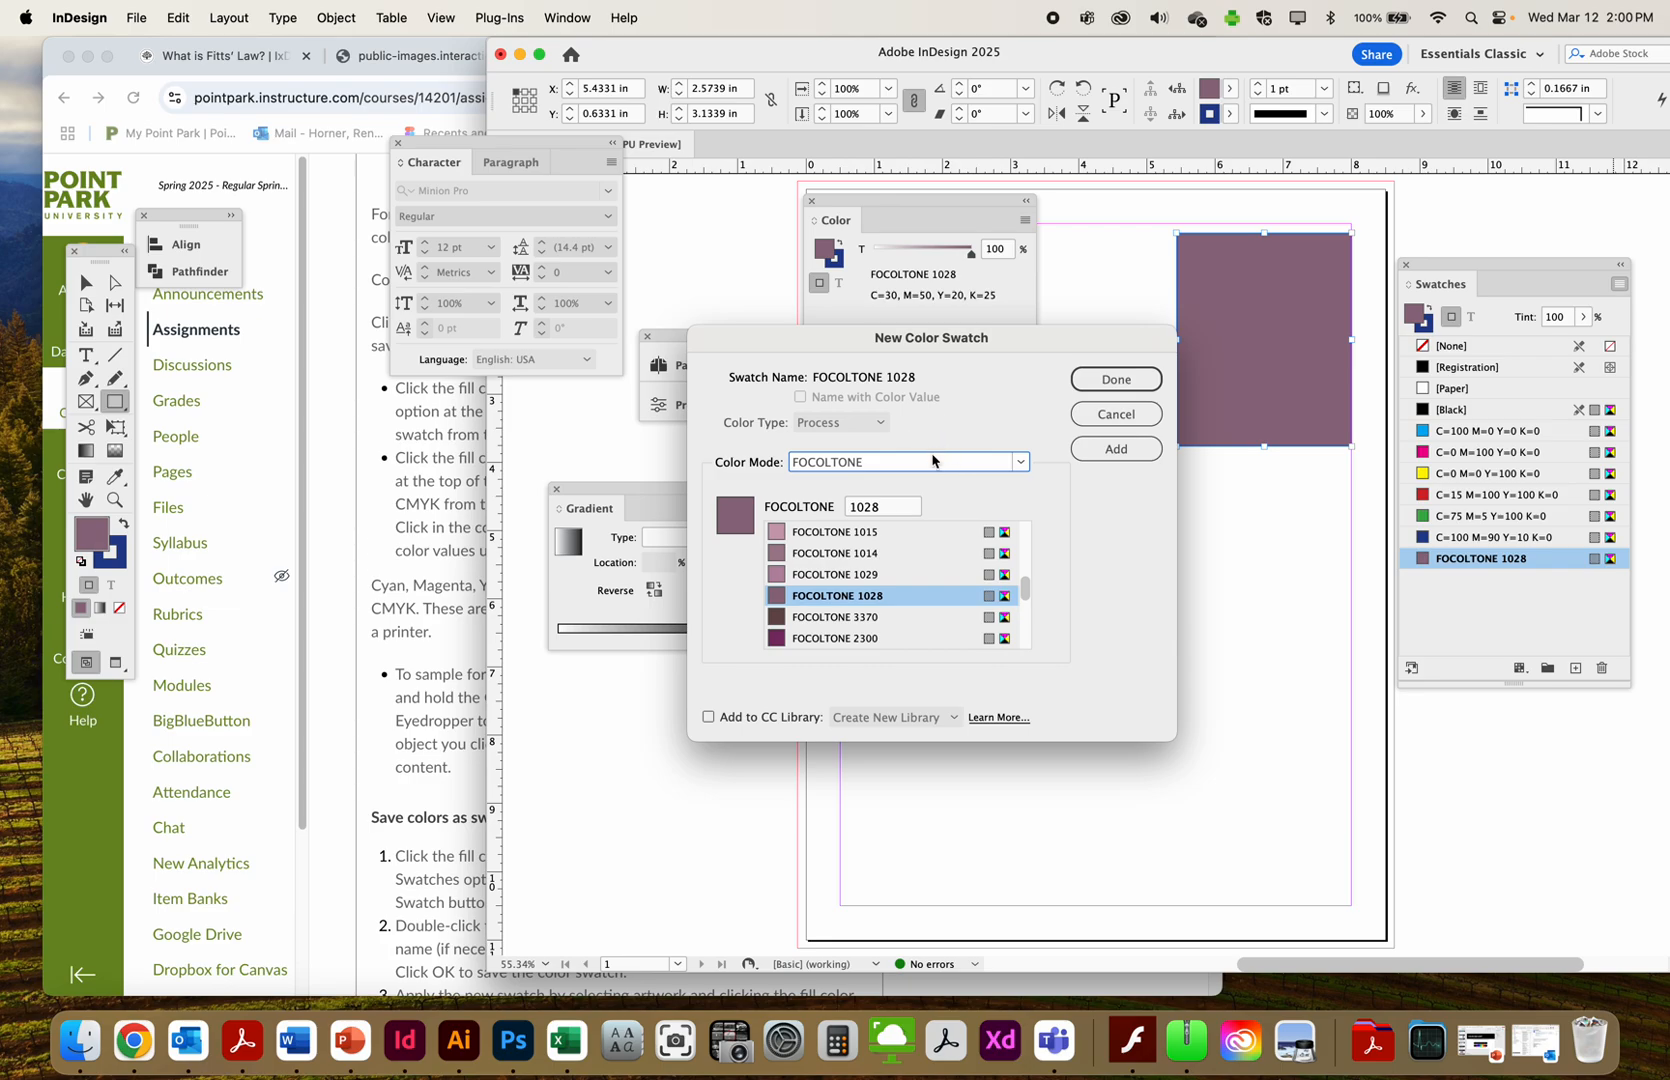
pyautogui.click(934, 461)
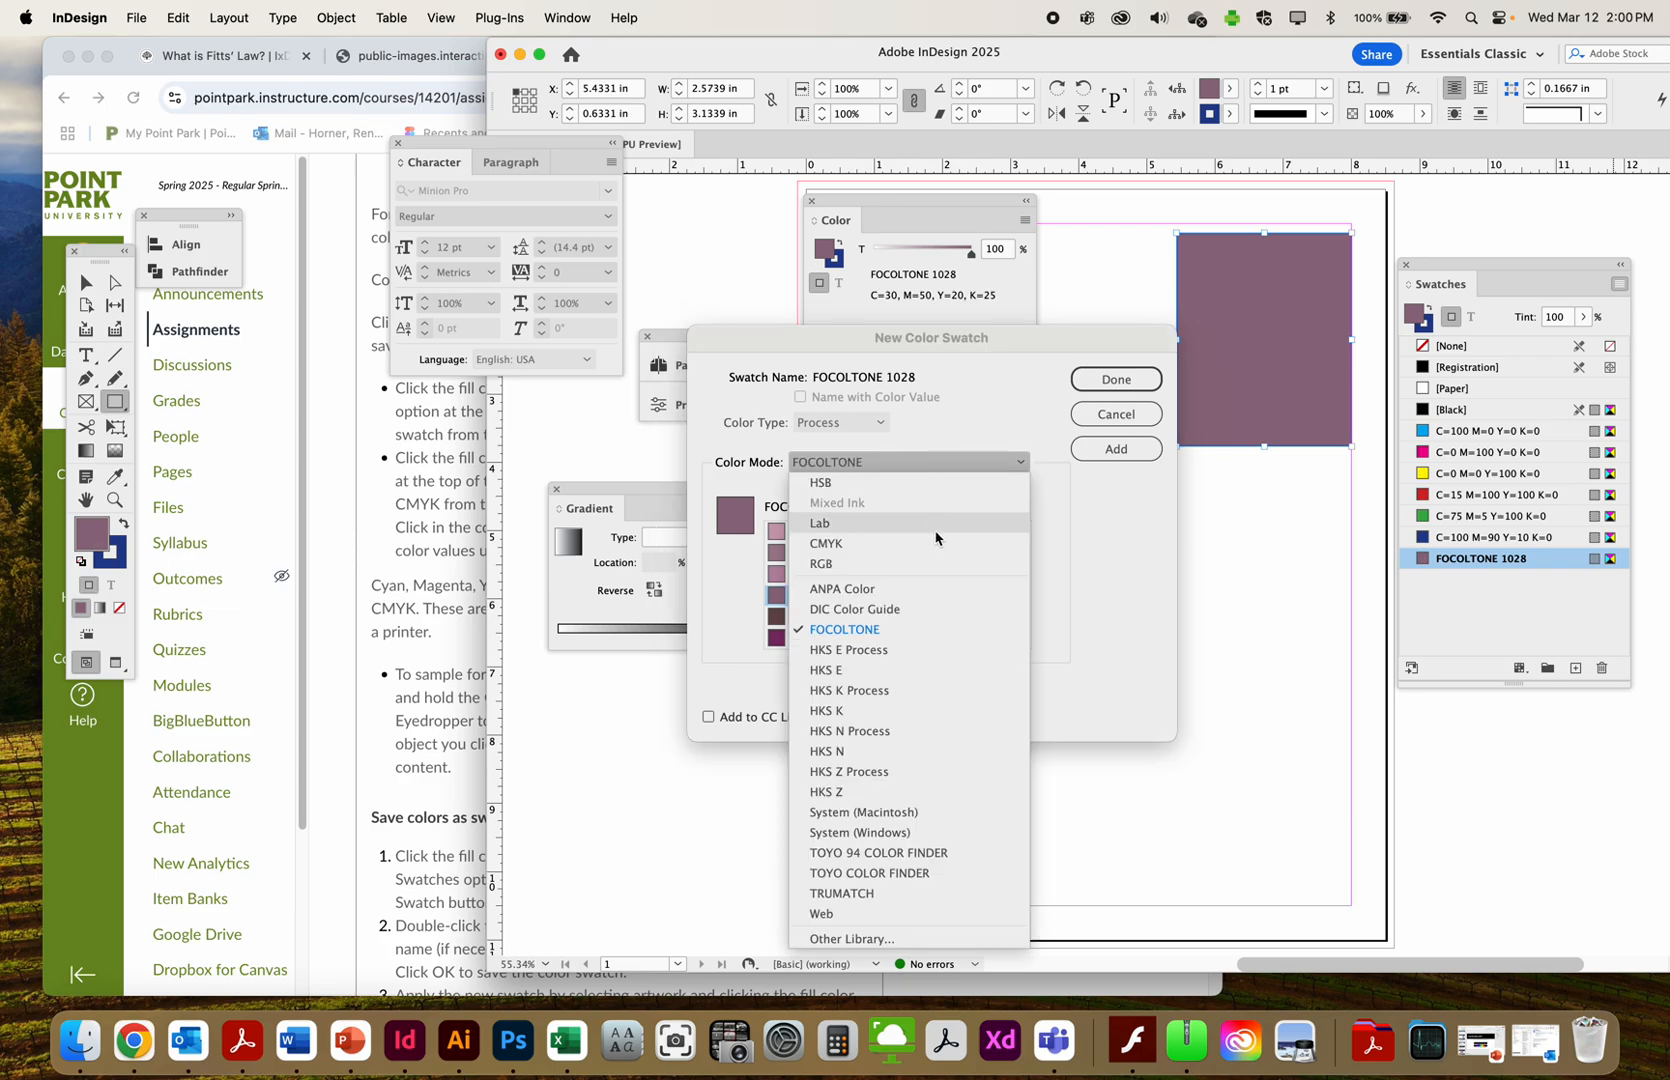
pyautogui.click(852, 939)
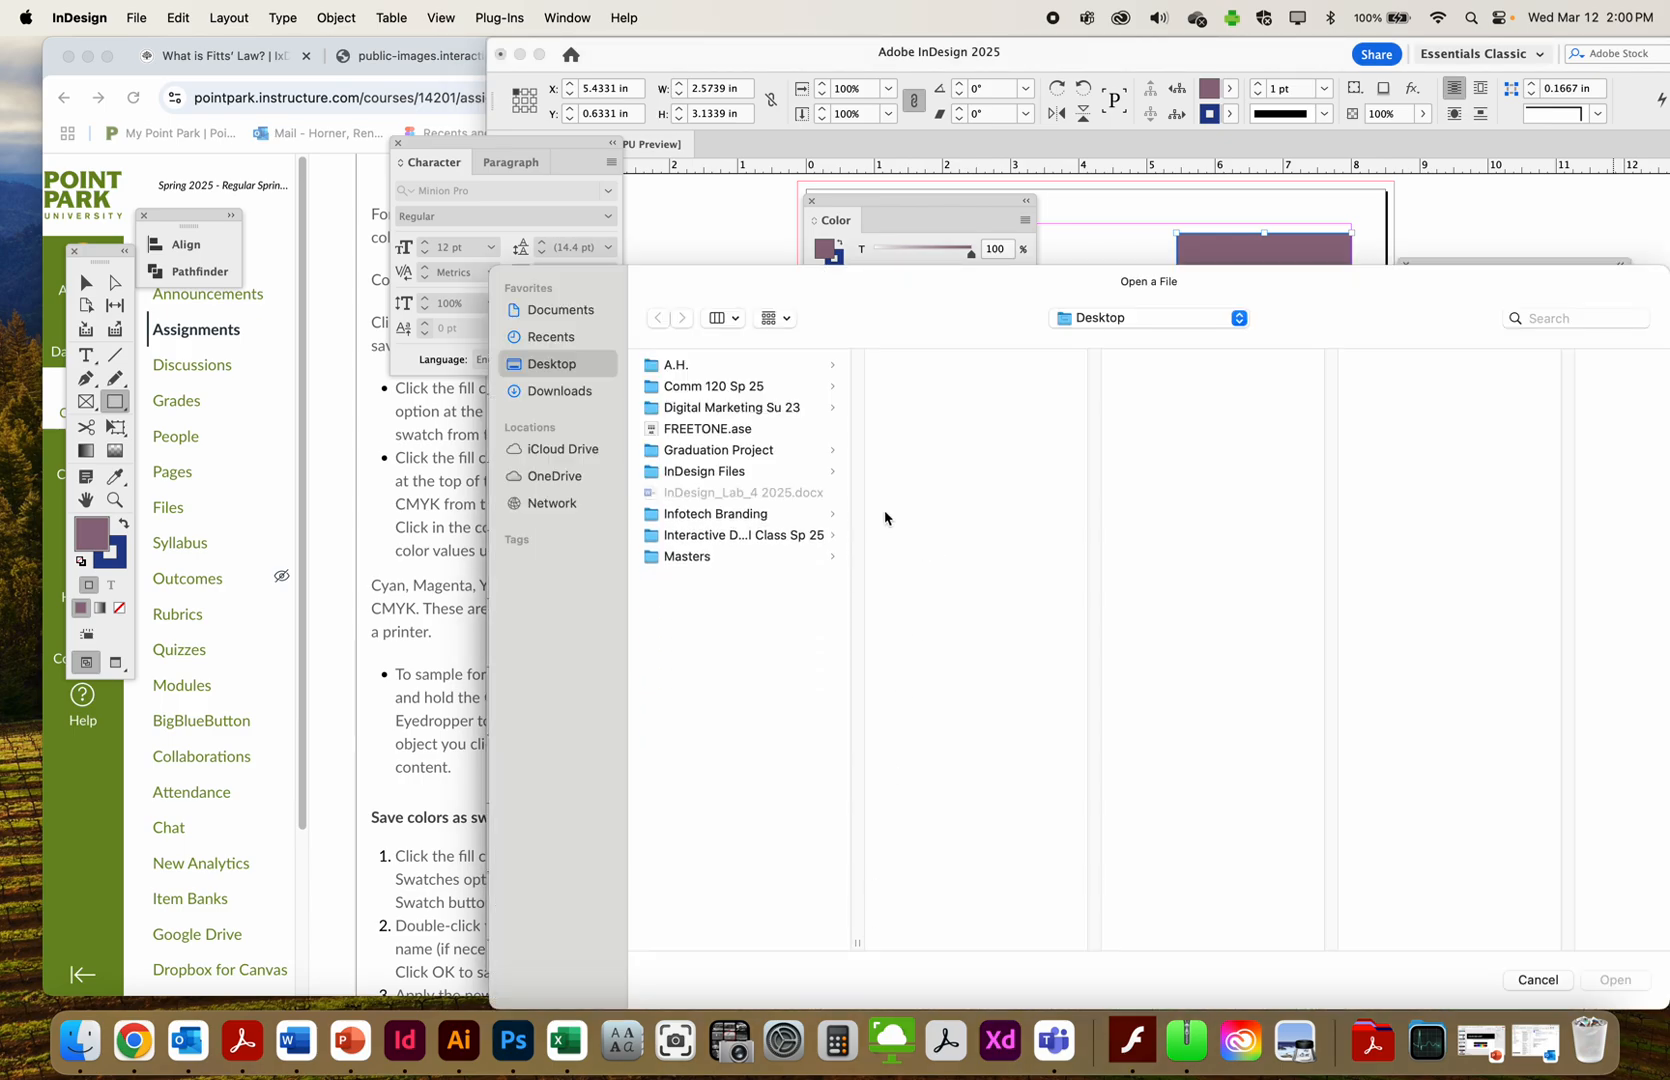
pyautogui.click(745, 433)
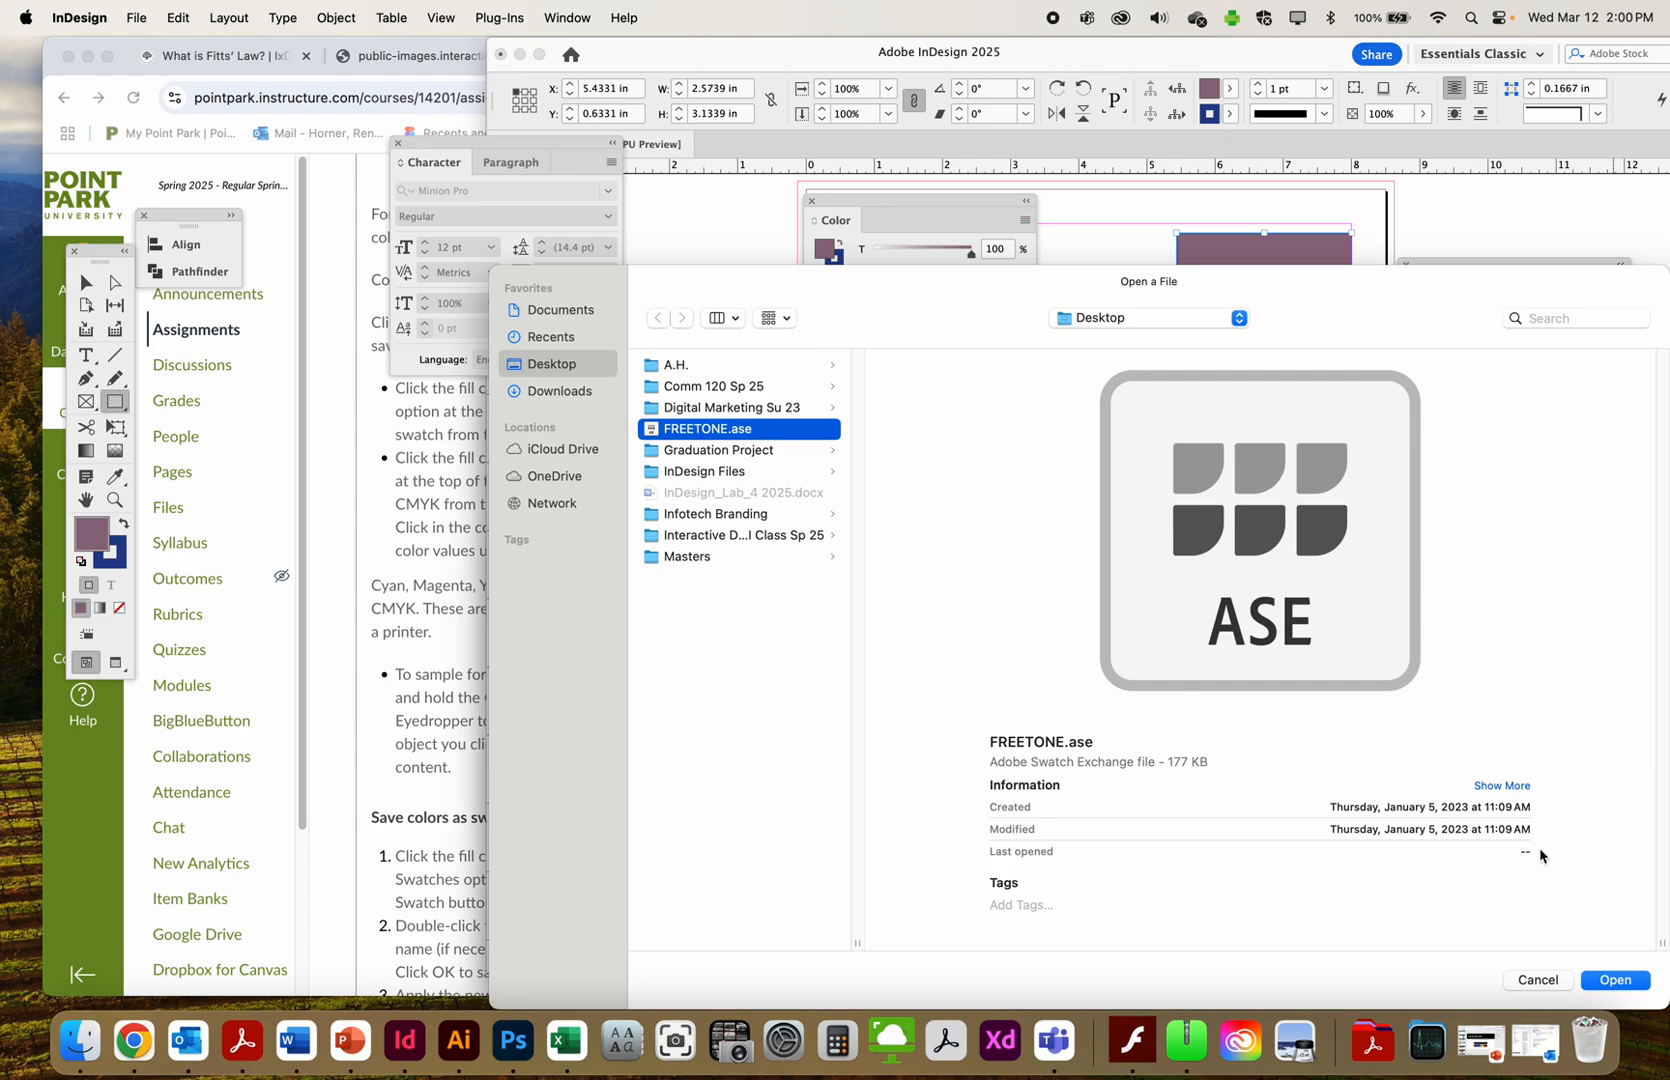
pyautogui.click(1607, 983)
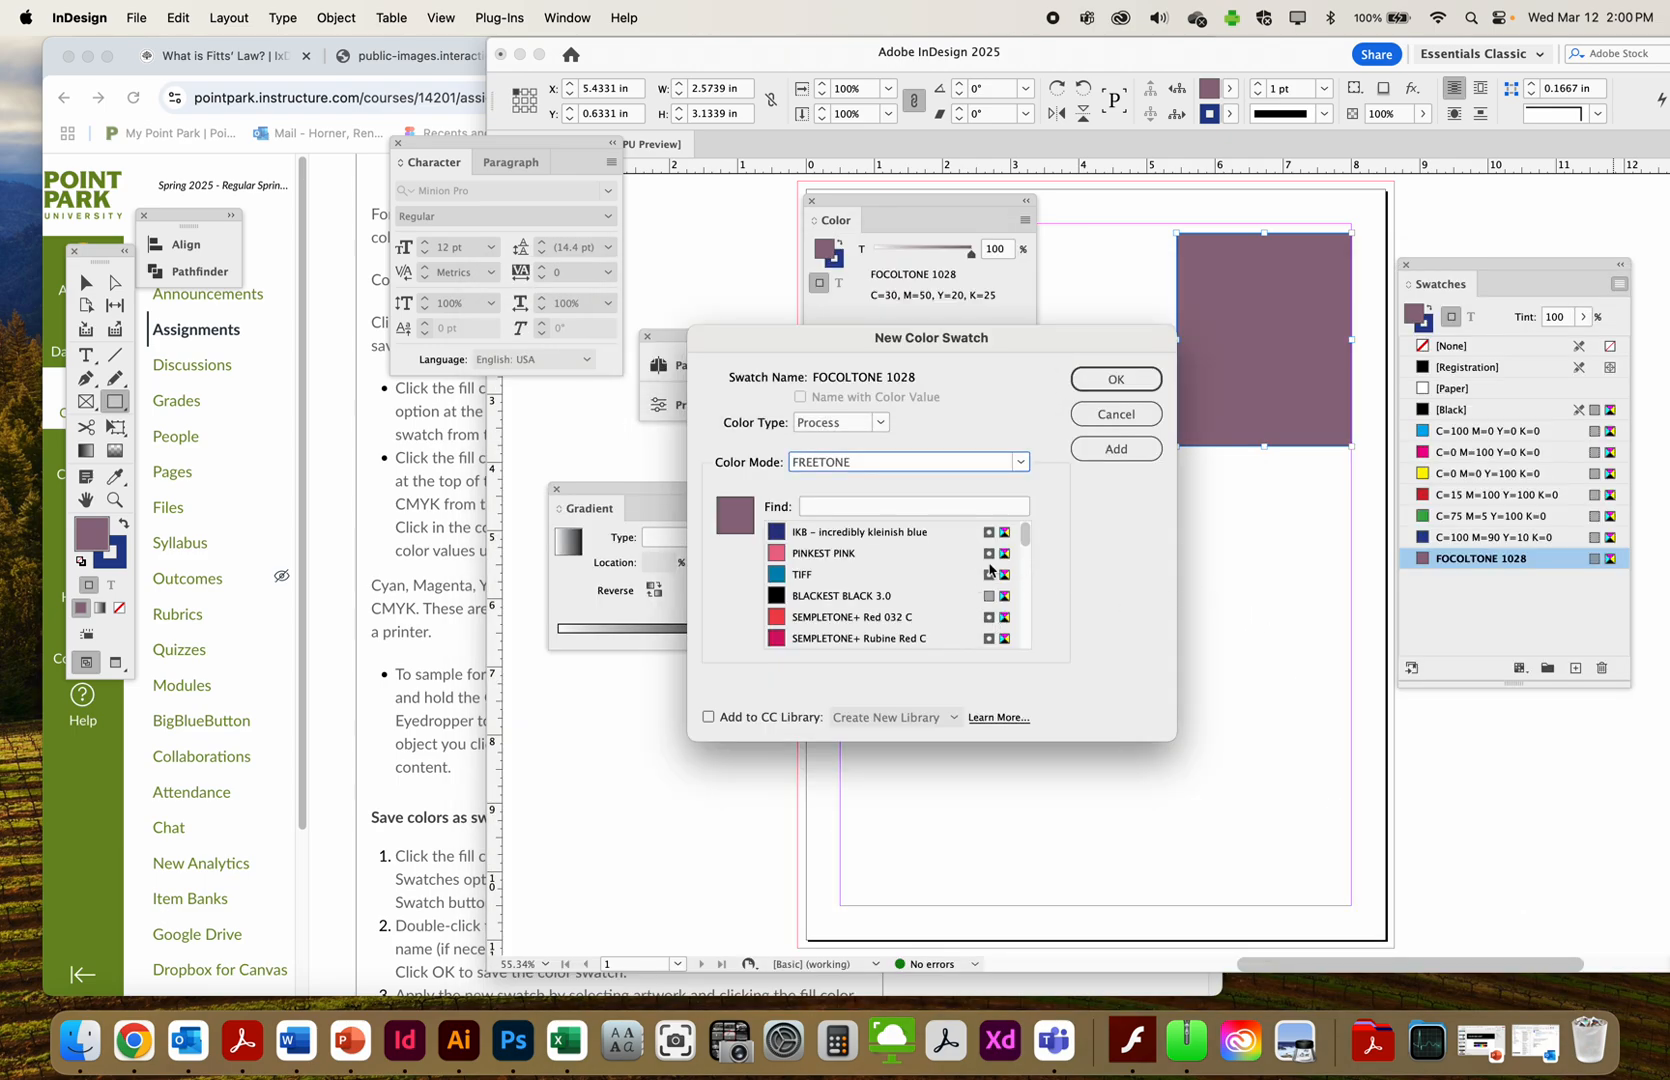
# Add the orange spot color SEMPLETONE+ 1495 C from the FREETONE library to the swatches
pyautogui.click(1026, 535)
pyautogui.moveTo(1026, 535); pyautogui.dragTo(1024, 545)
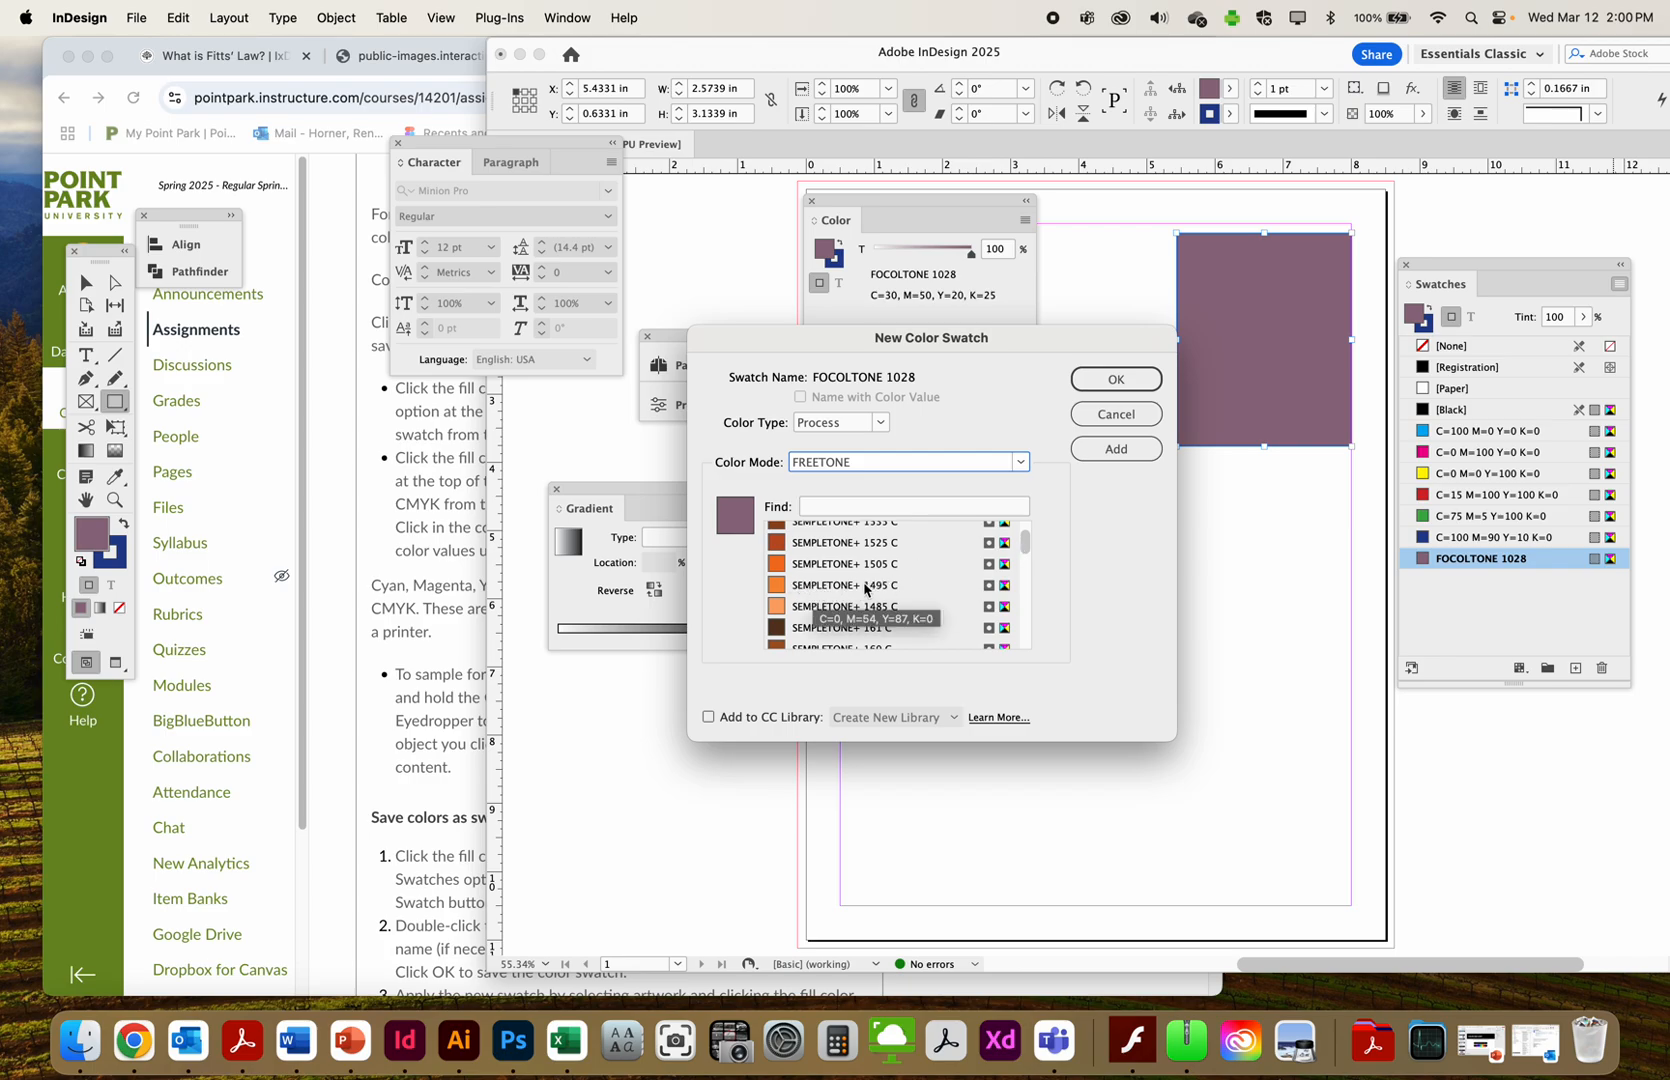
pyautogui.click(833, 588)
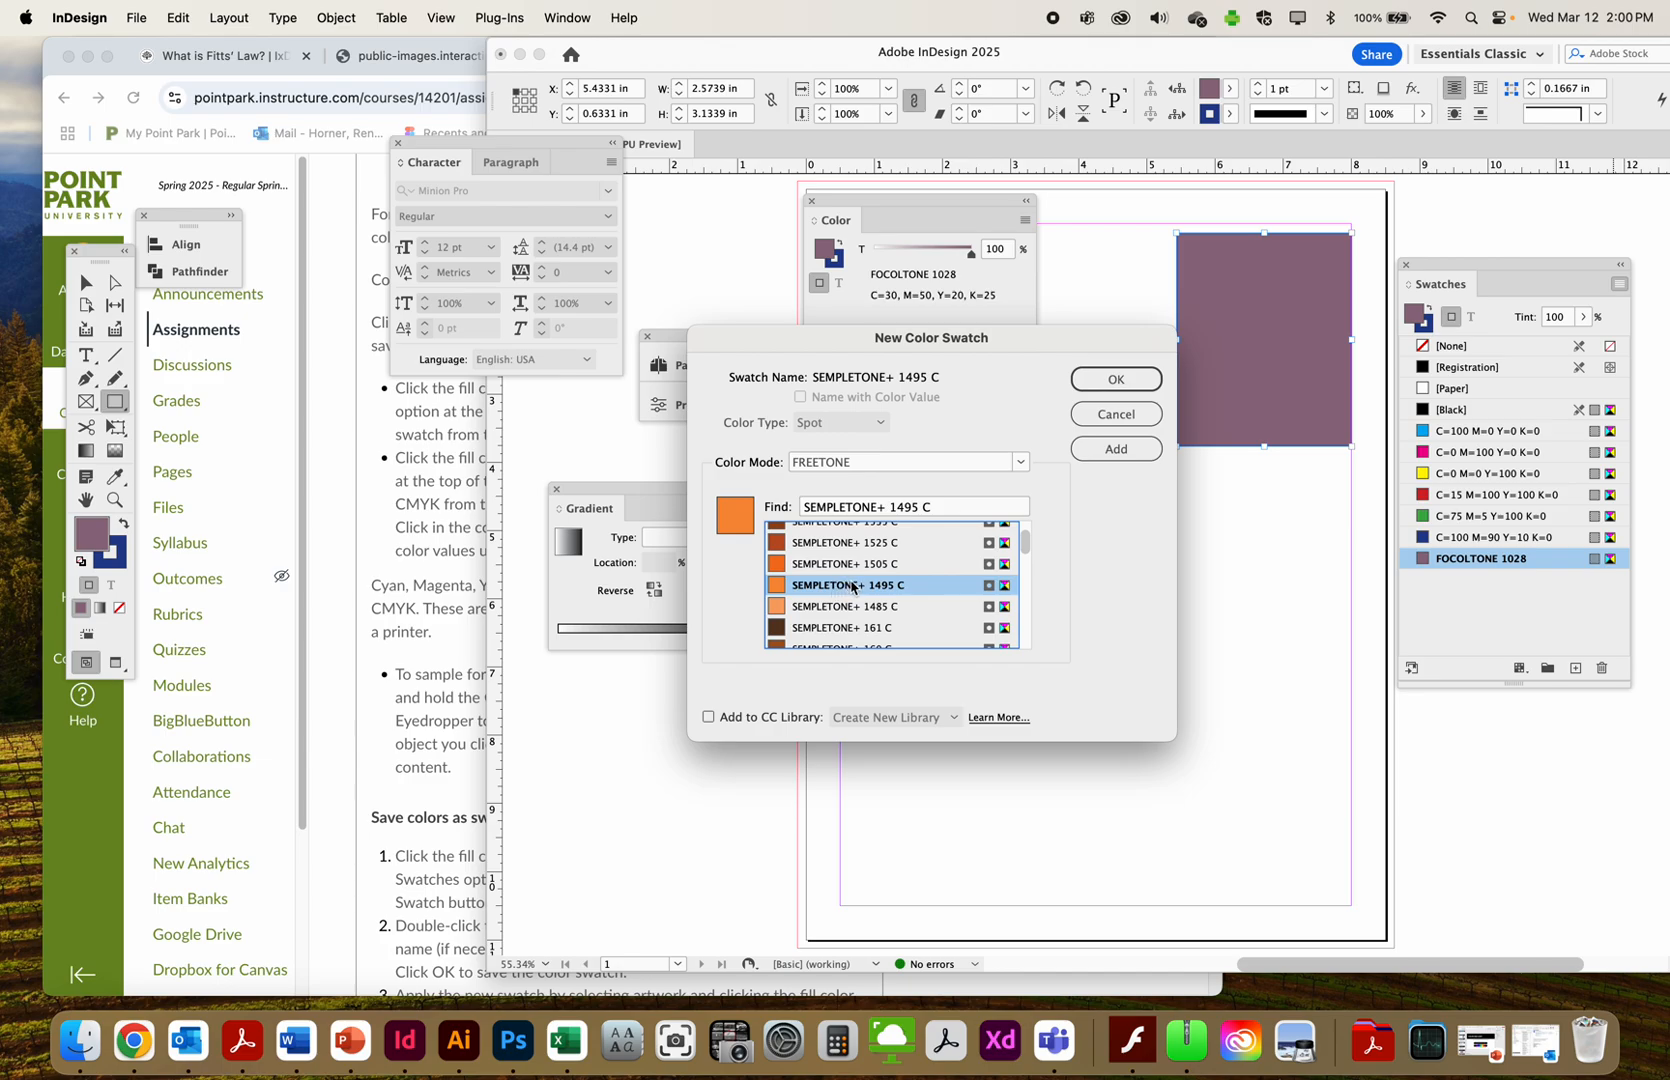
pyautogui.click(1110, 450)
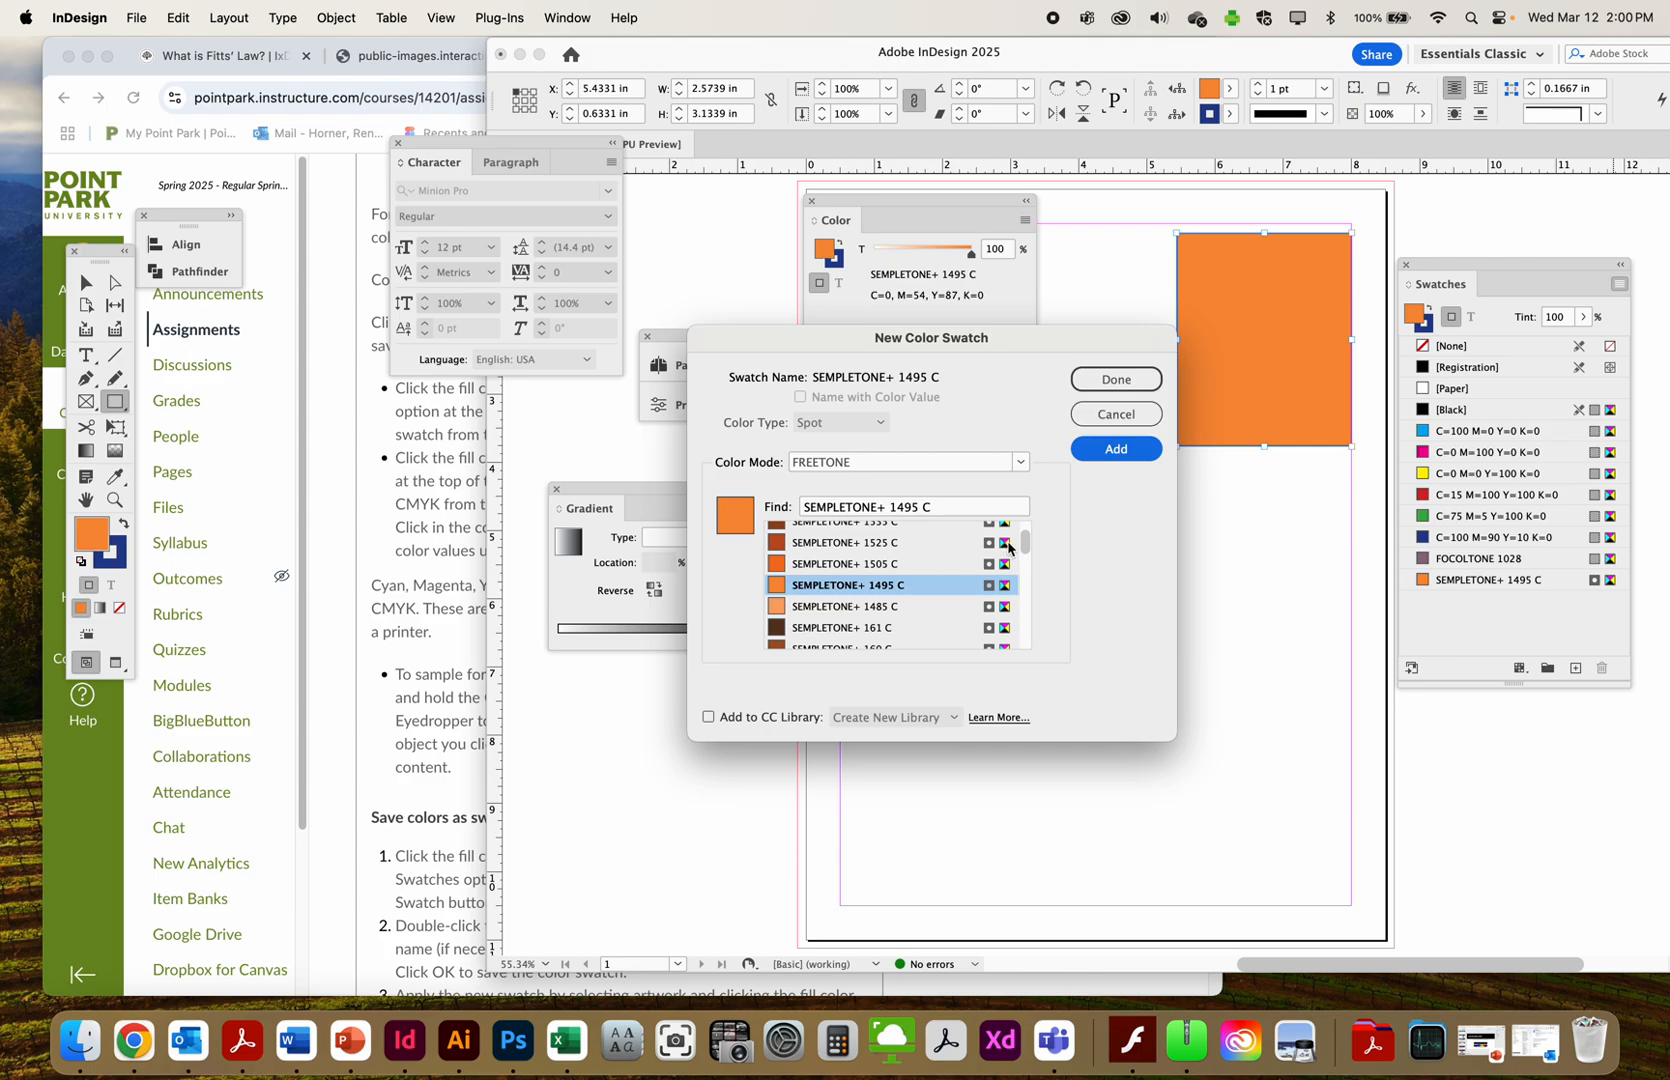
# Add the spot color SEMPLETONE+ Red 032 C from the FREETONE library to the swatches
pyautogui.moveTo(1024, 535); pyautogui.dragTo(1024, 530)
pyautogui.click(877, 617)
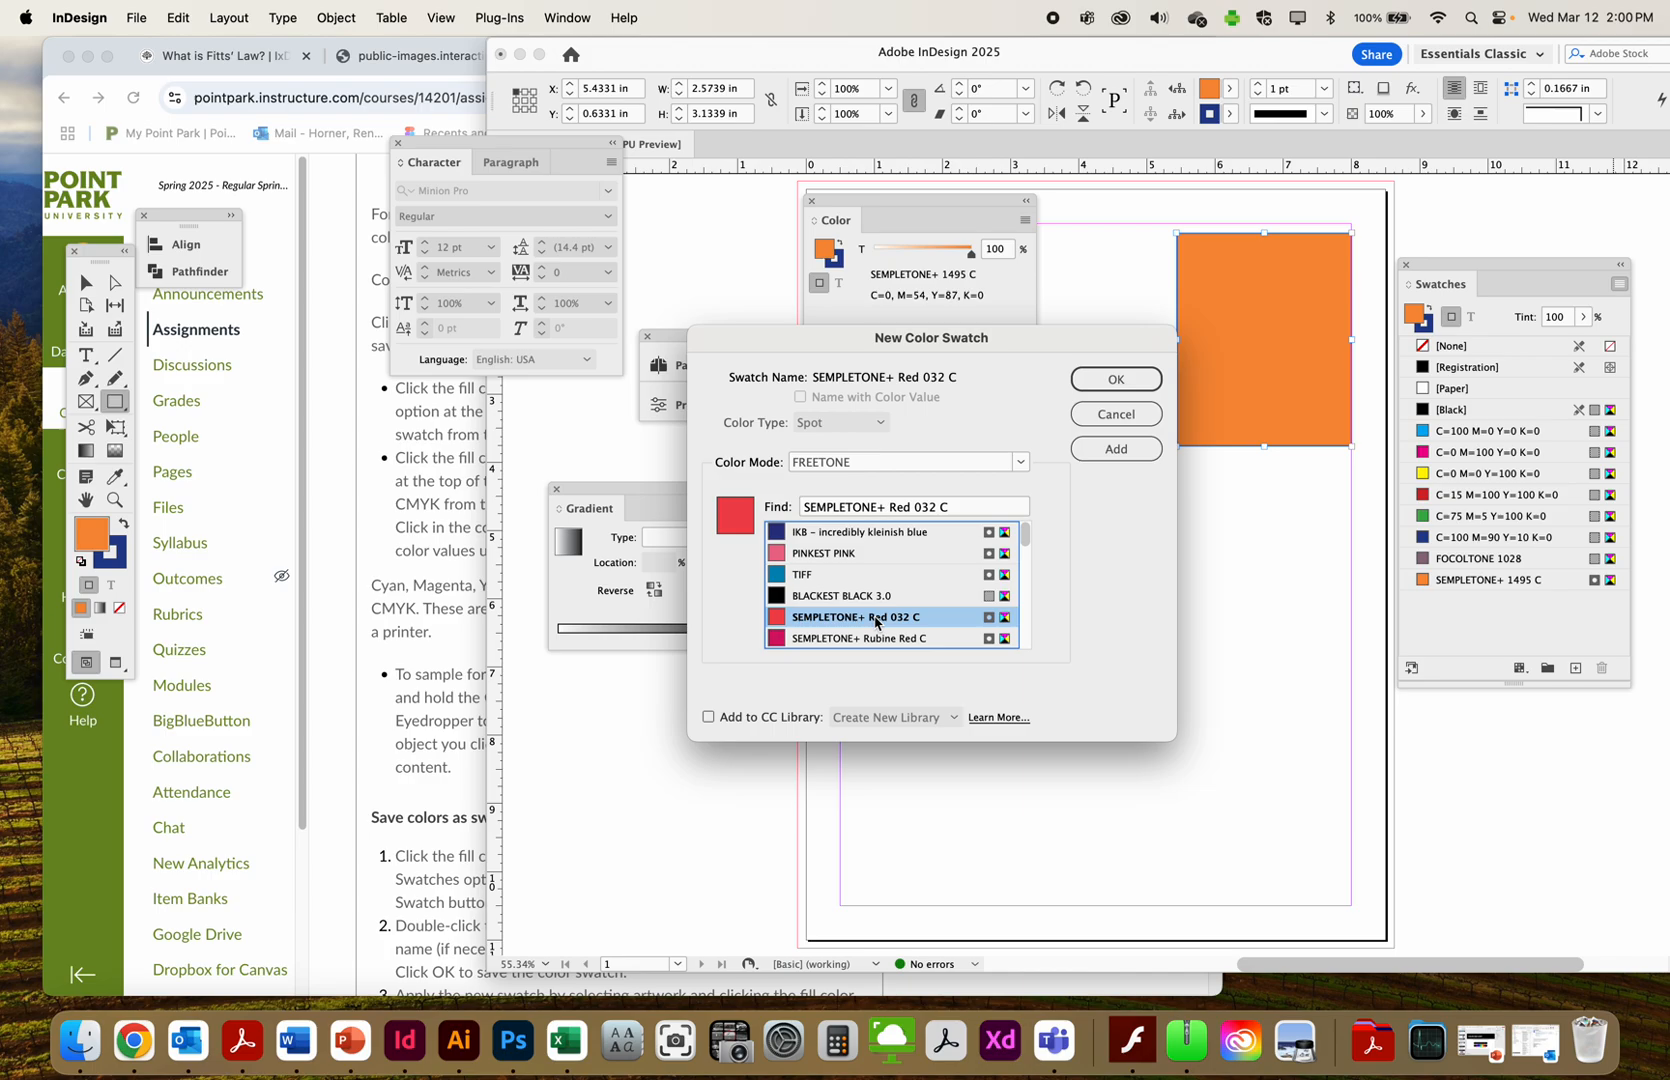
pyautogui.click(1104, 451)
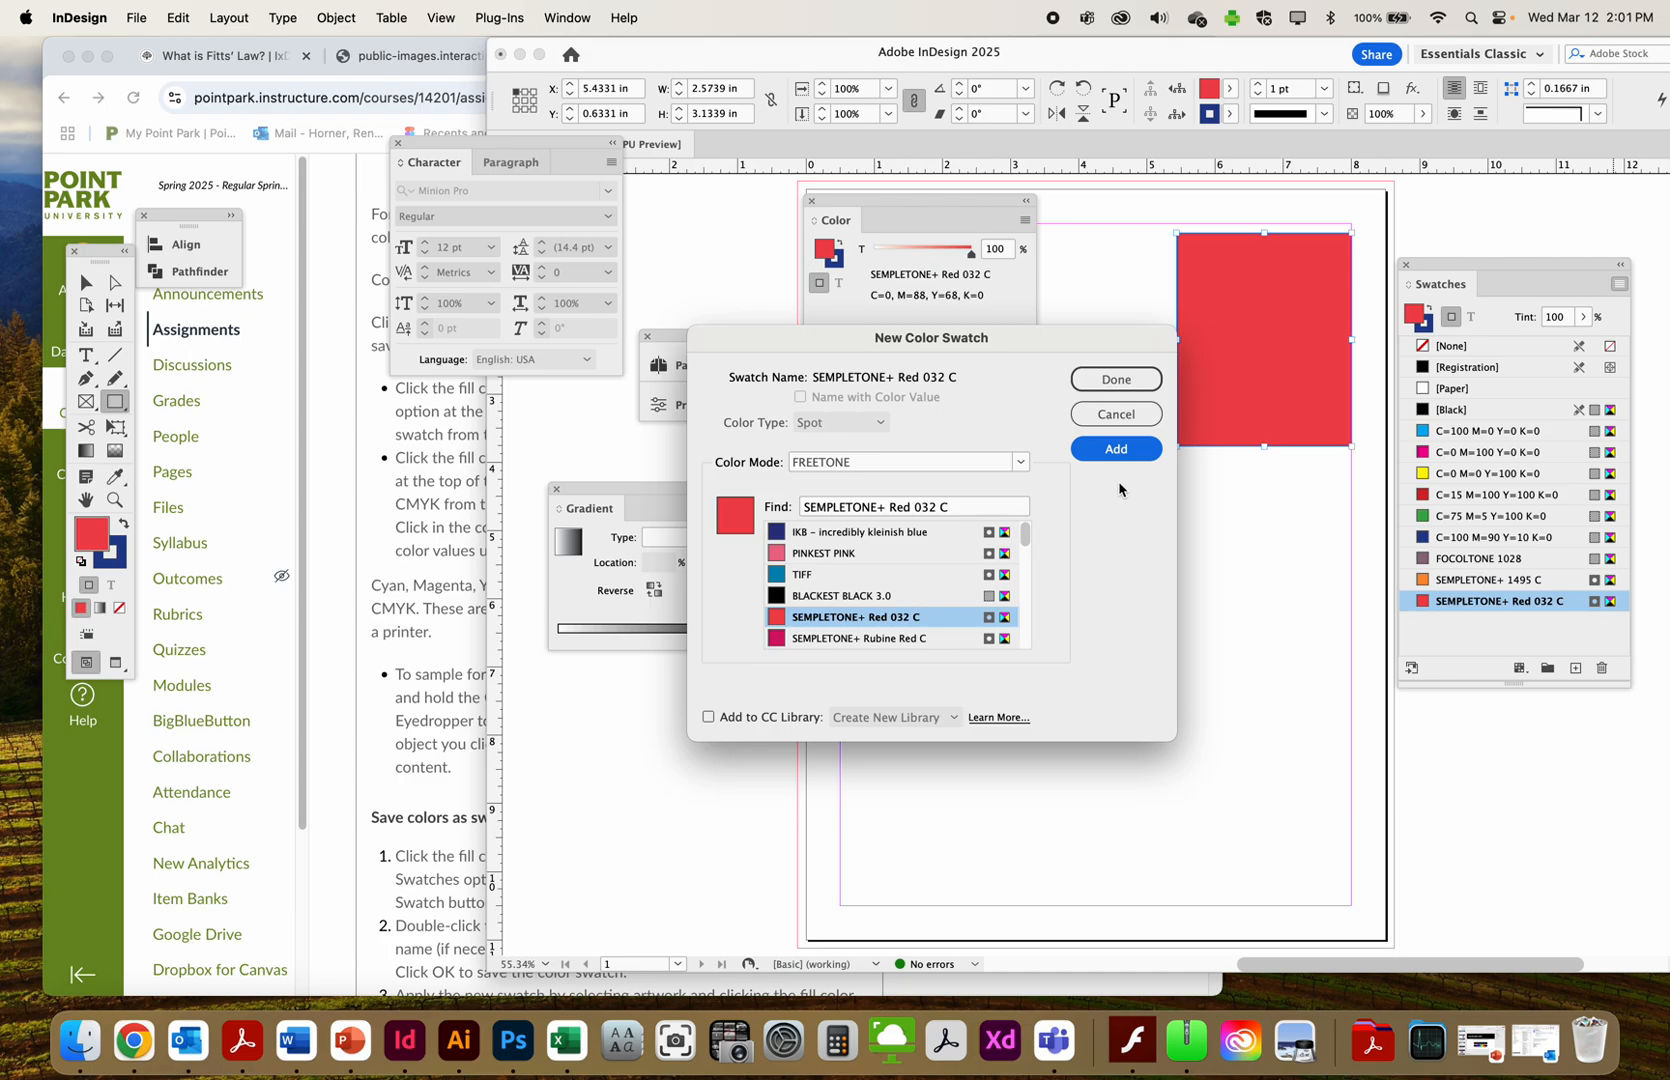
# Finish adding library colors and bring the InDesign document back to the front
pyautogui.click(1116, 379)
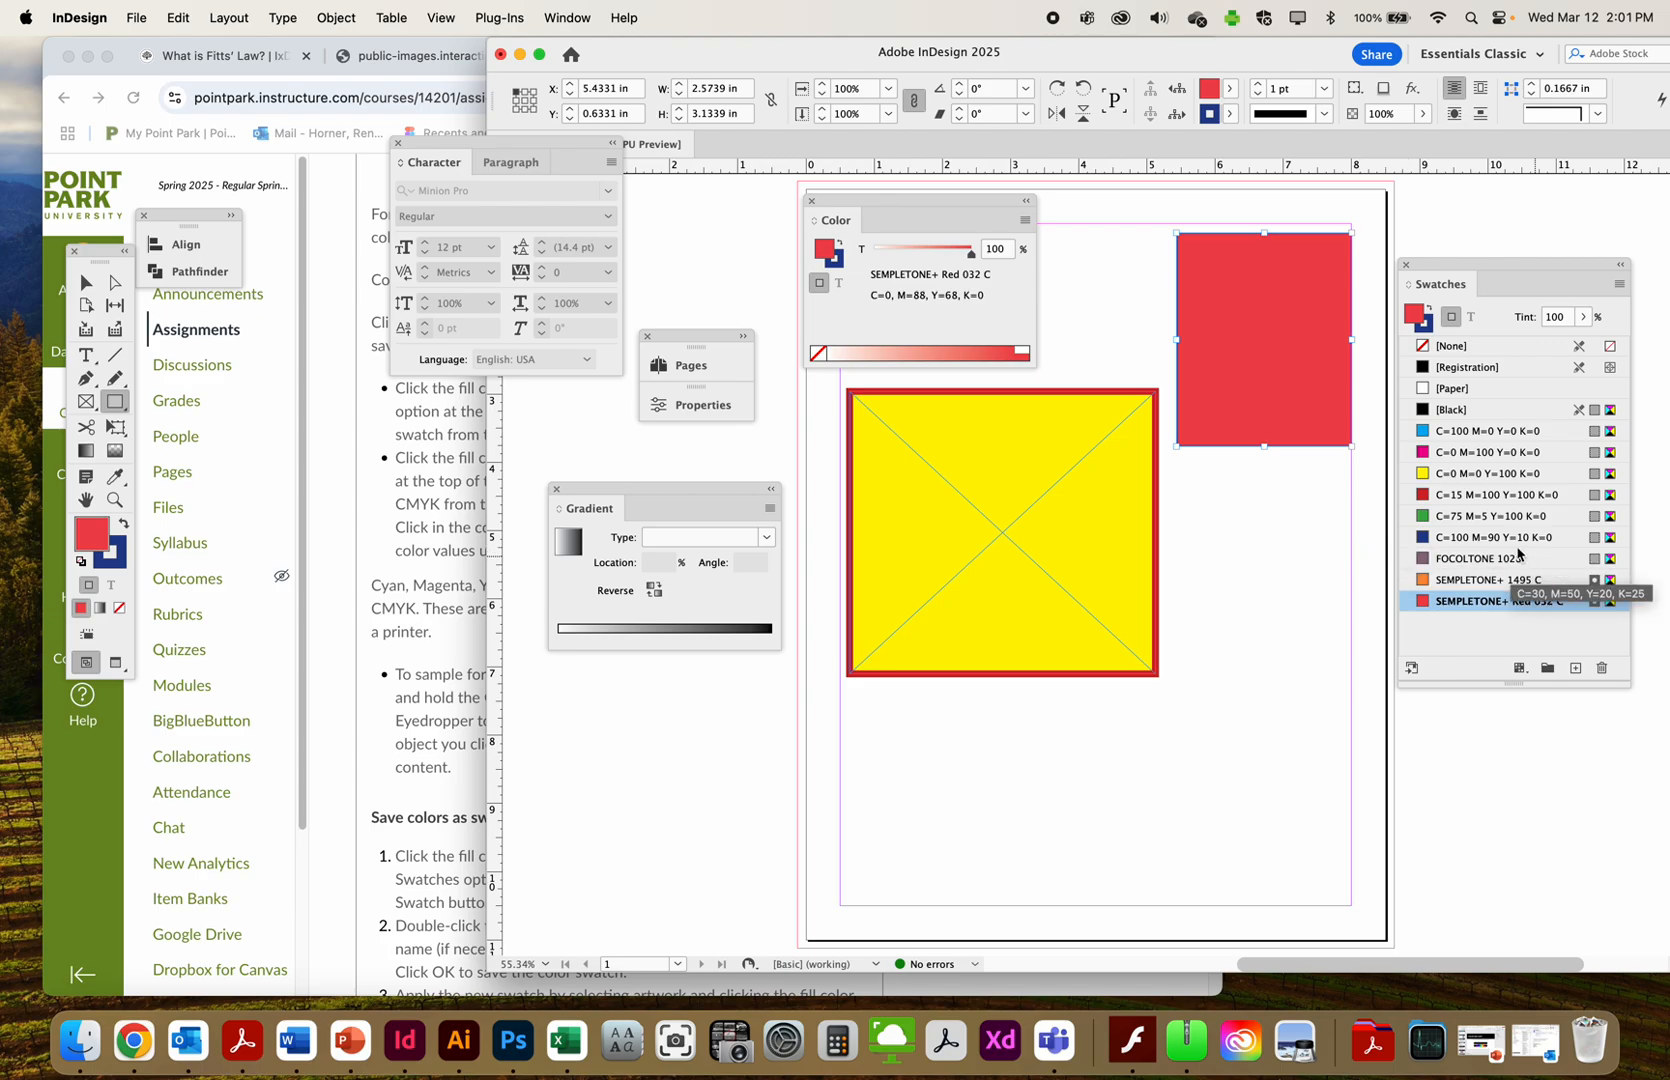
pyautogui.click(455, 545)
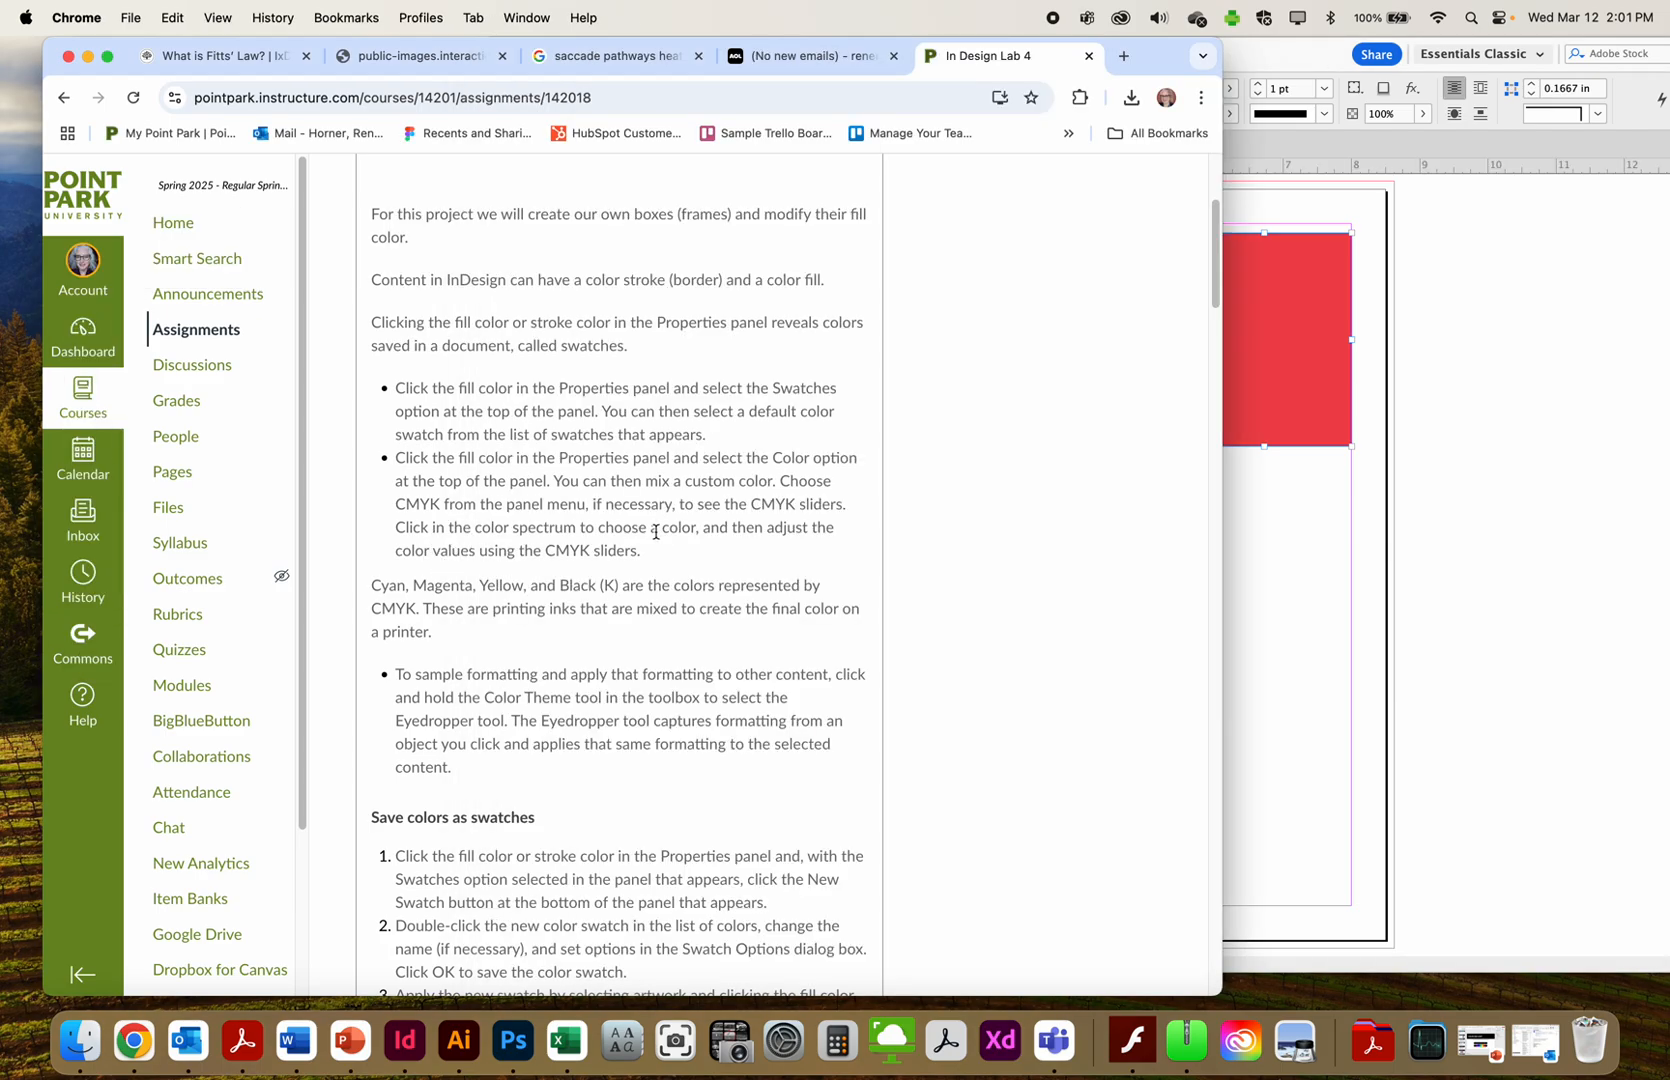
pyautogui.click(1295, 530)
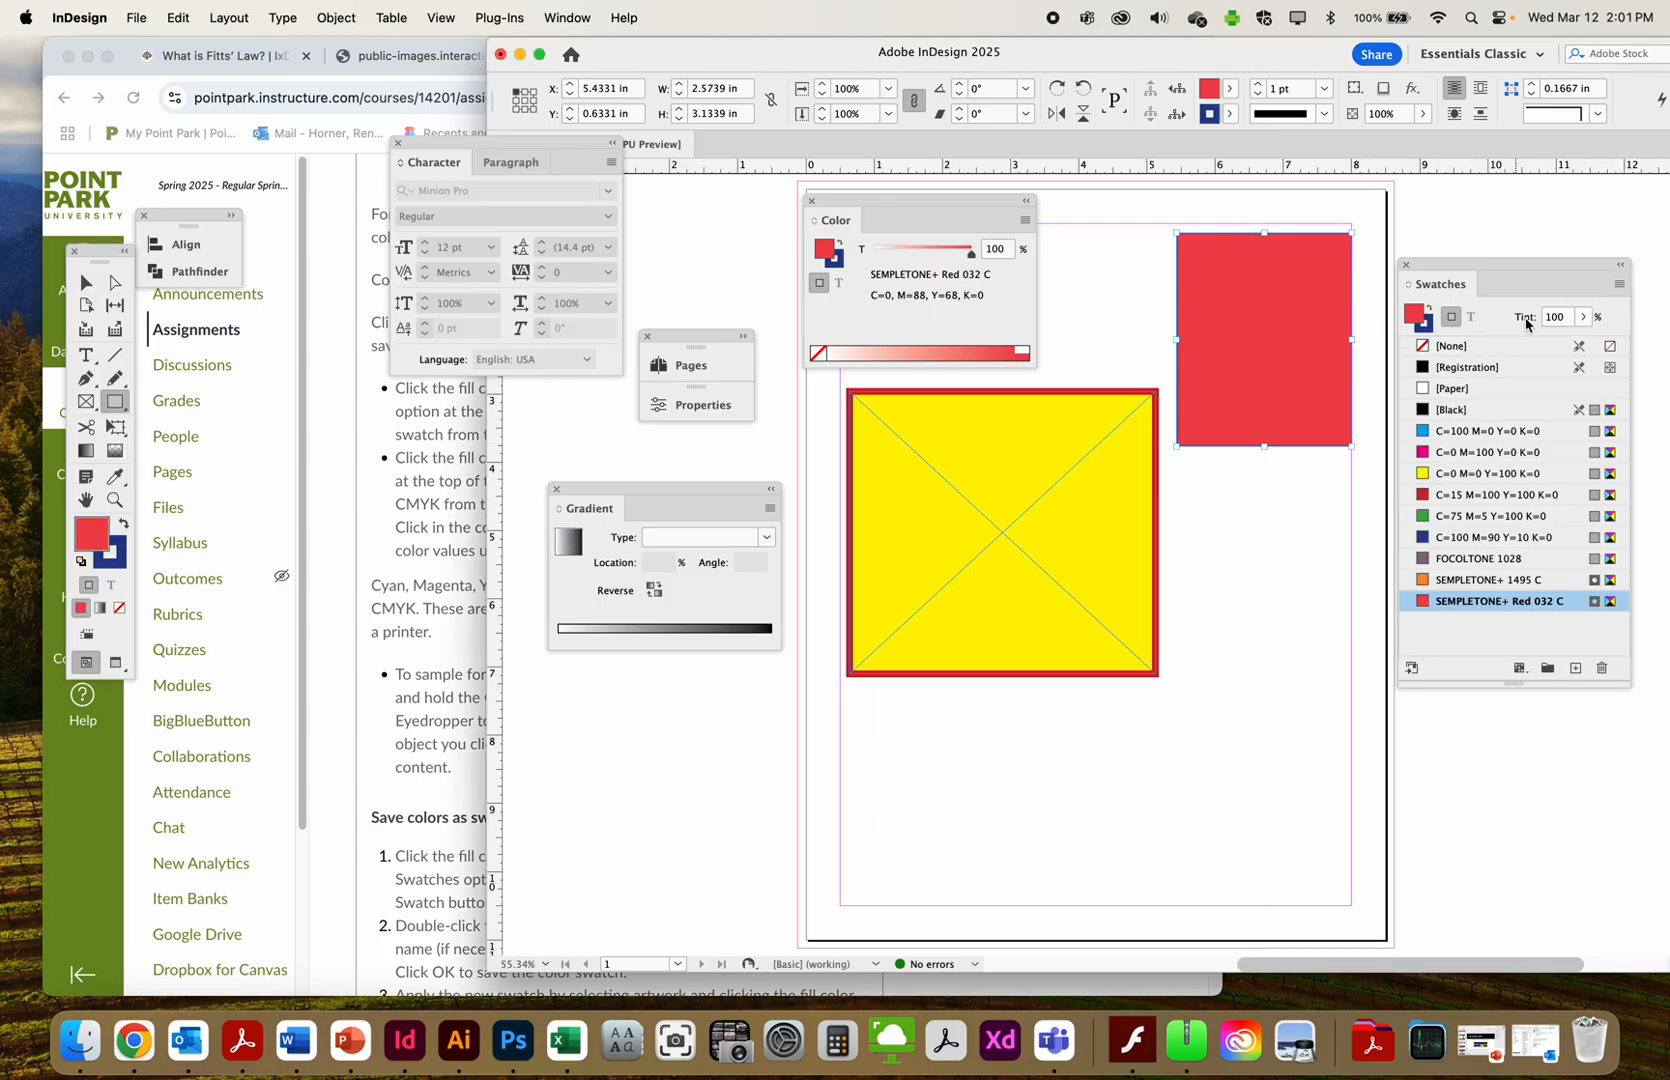
# Try a 38% tint on the red rectangle's fill and undo it
pyautogui.click(1584, 318)
pyautogui.moveTo(1578, 344); pyautogui.dragTo(1517, 346)
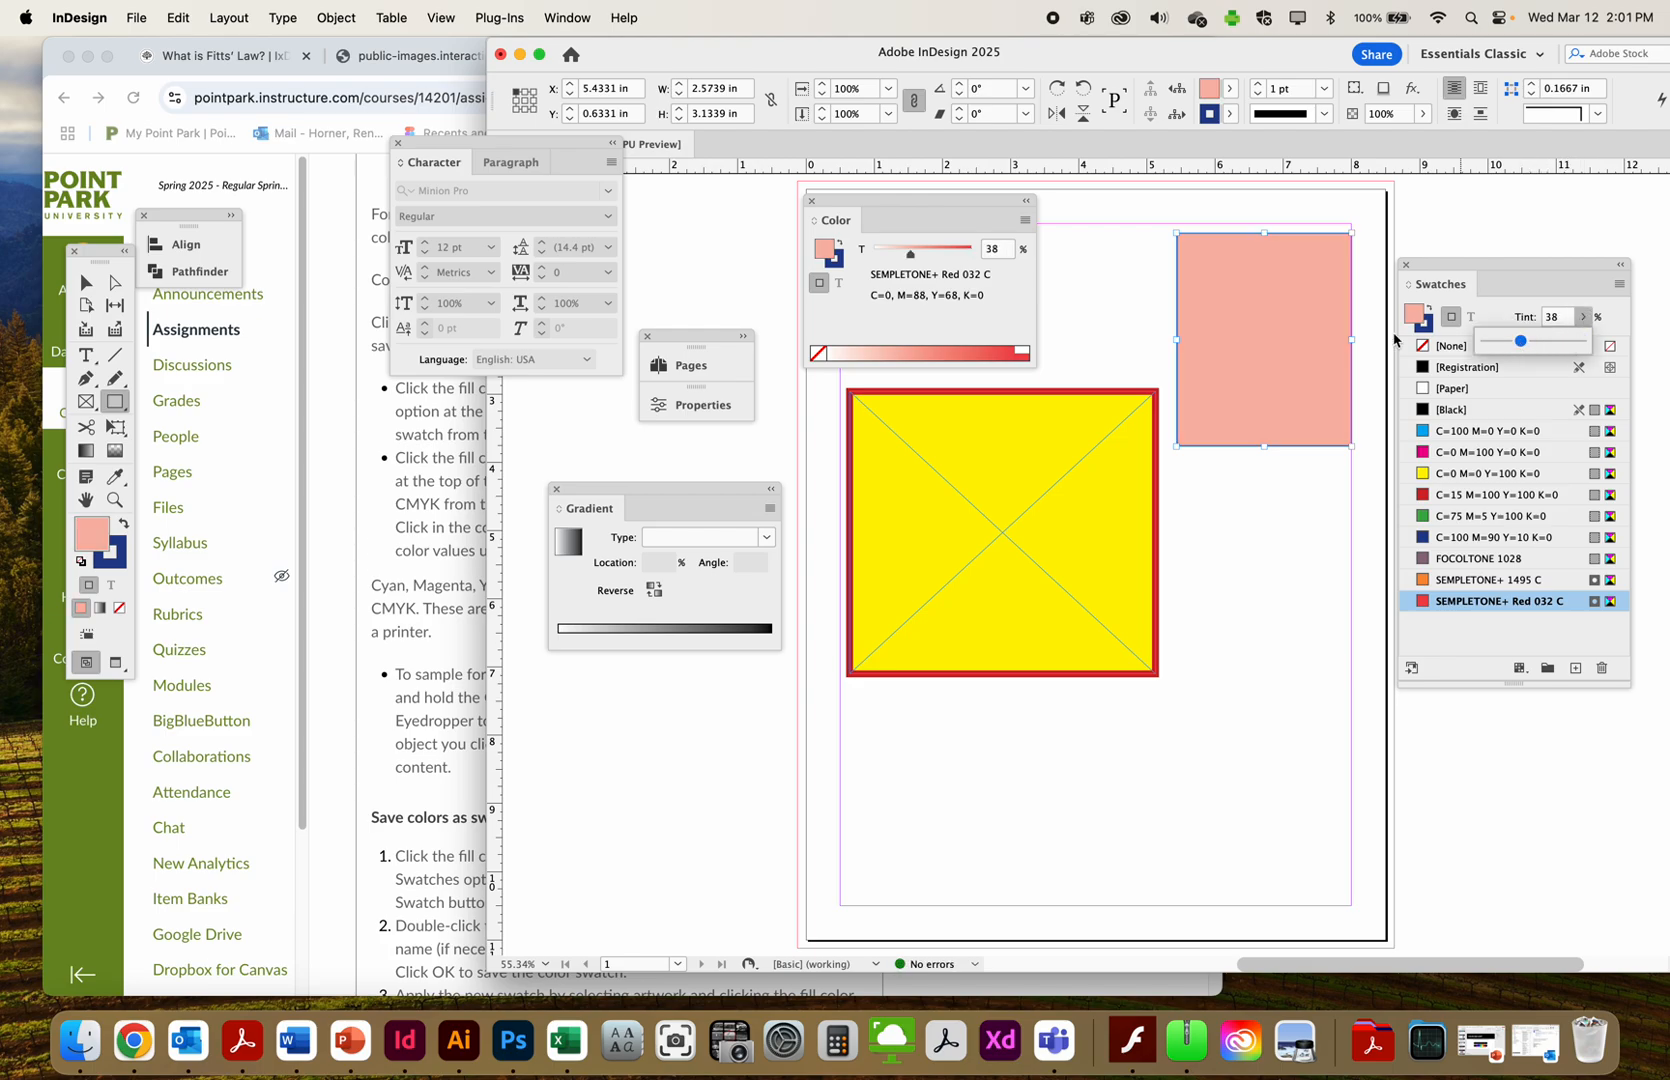
pyautogui.click(1262, 362)
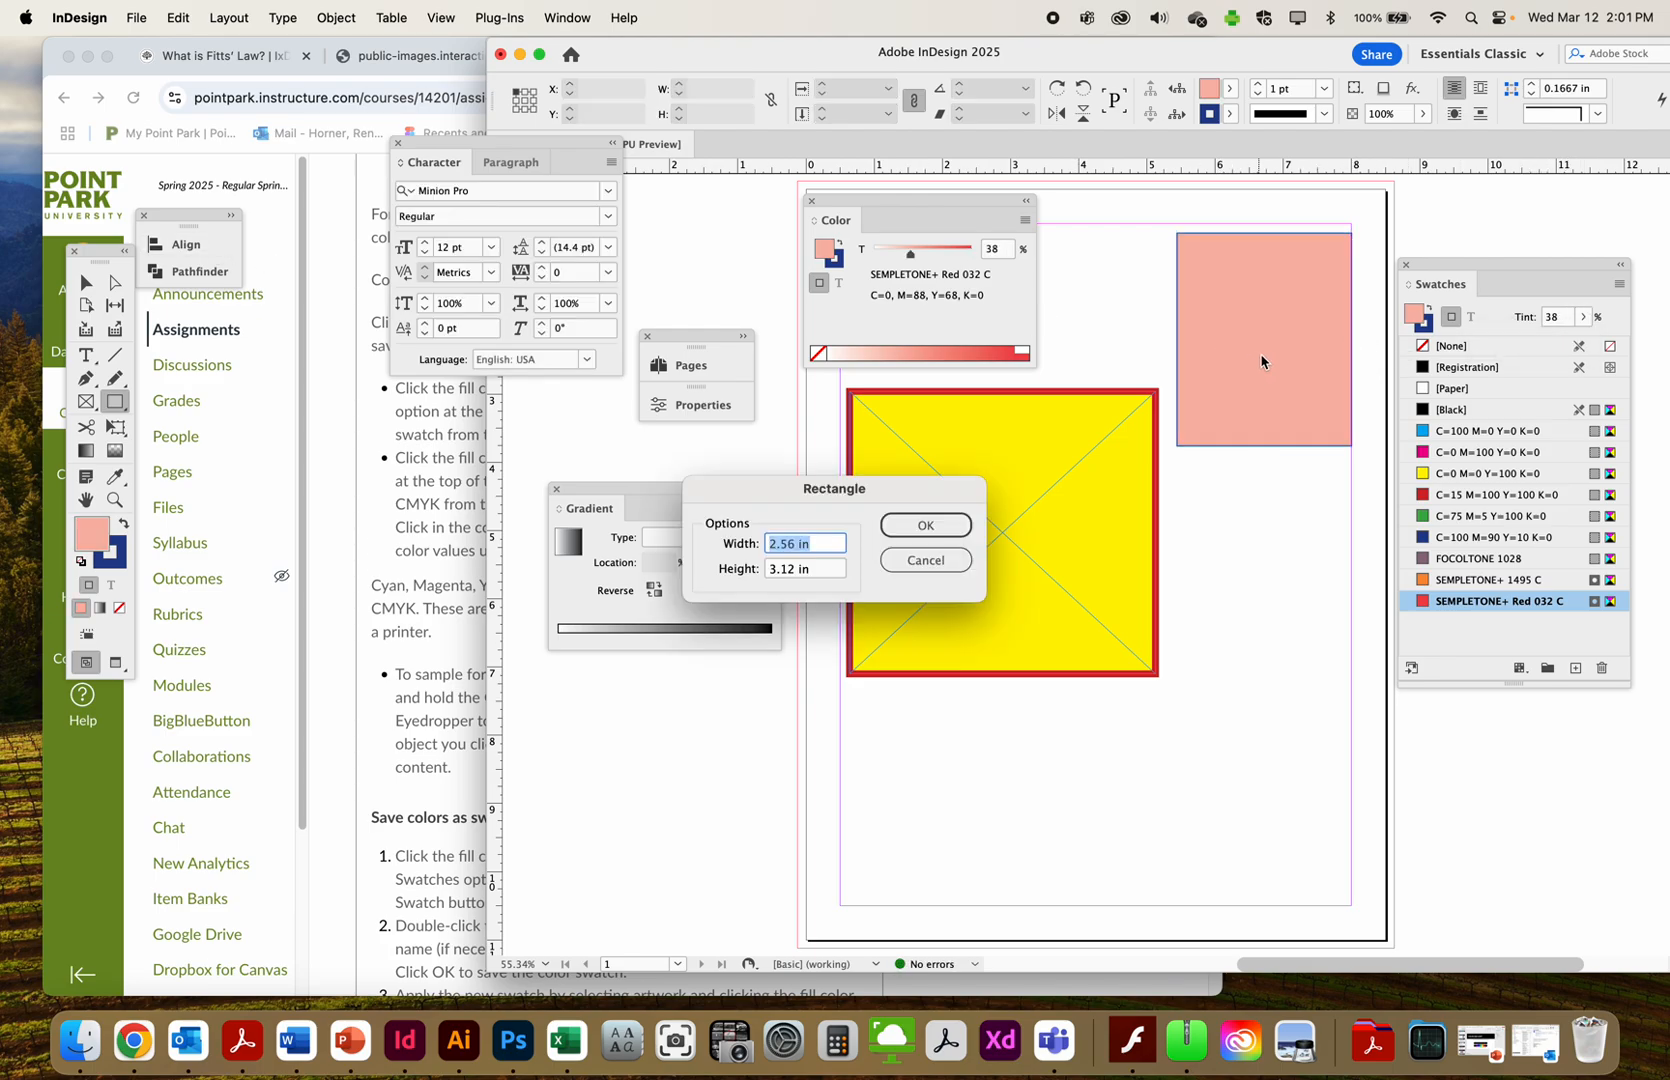
pyautogui.click(925, 561)
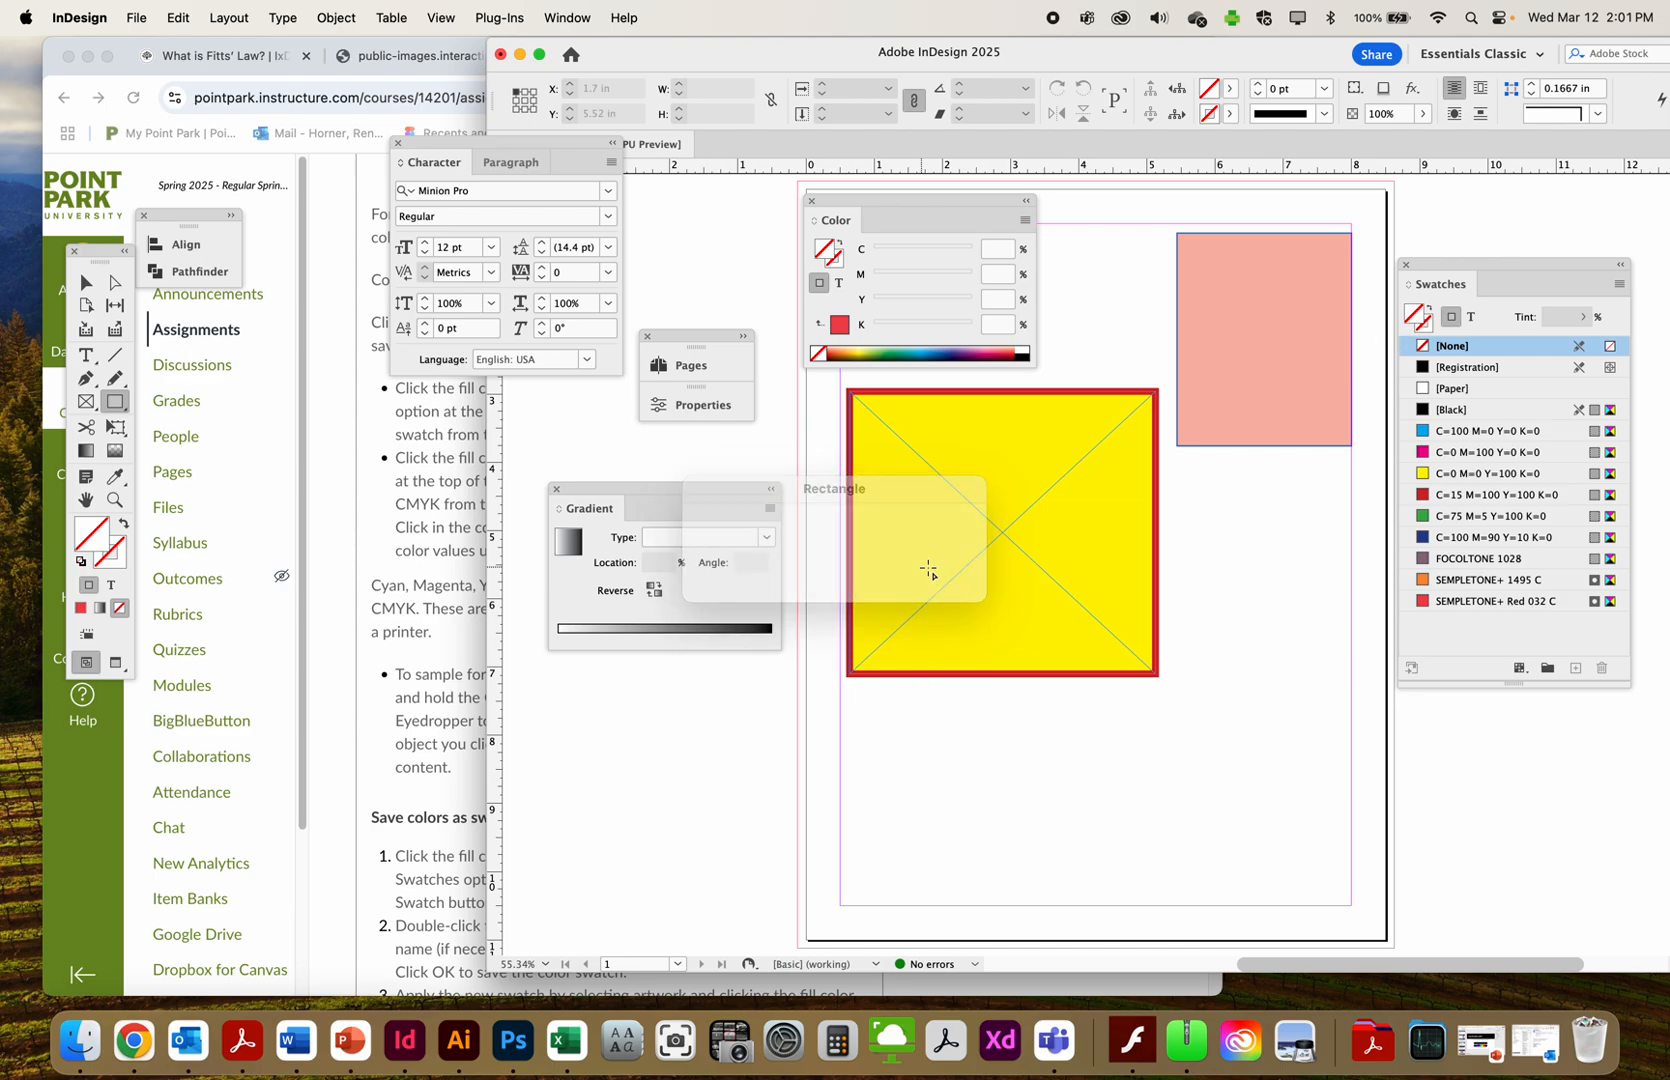
pyautogui.click(1243, 440)
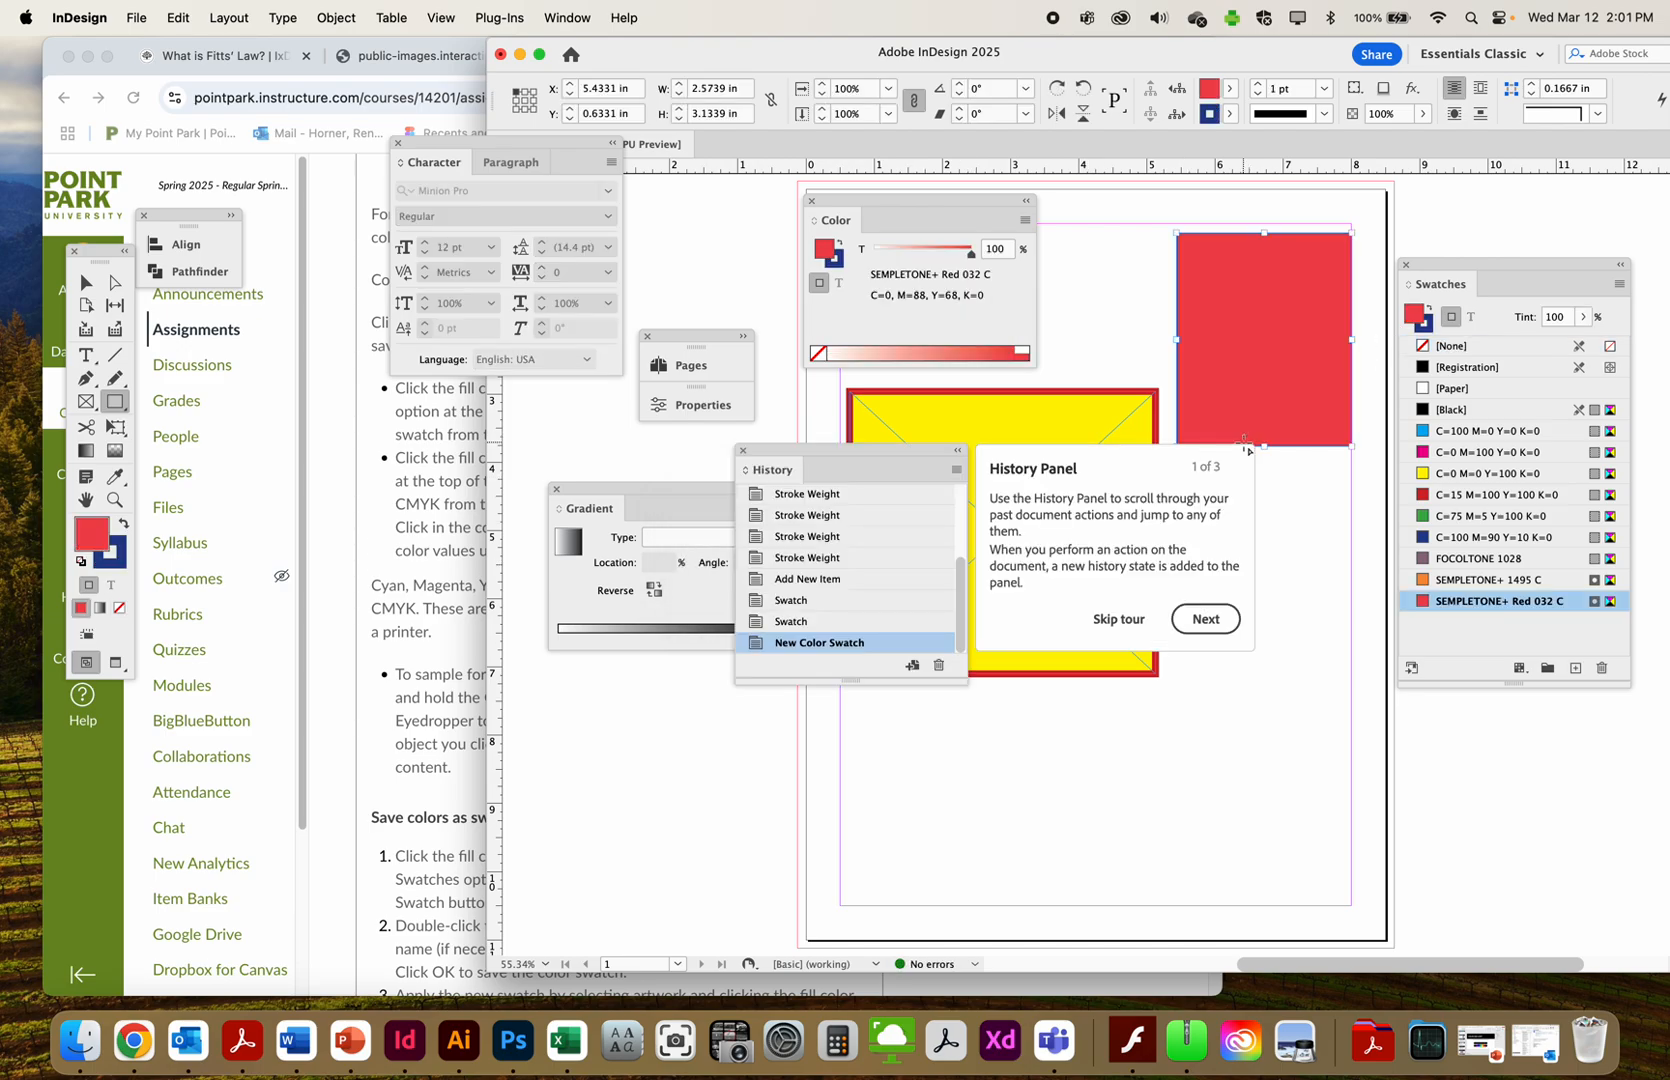
pyautogui.click(1130, 622)
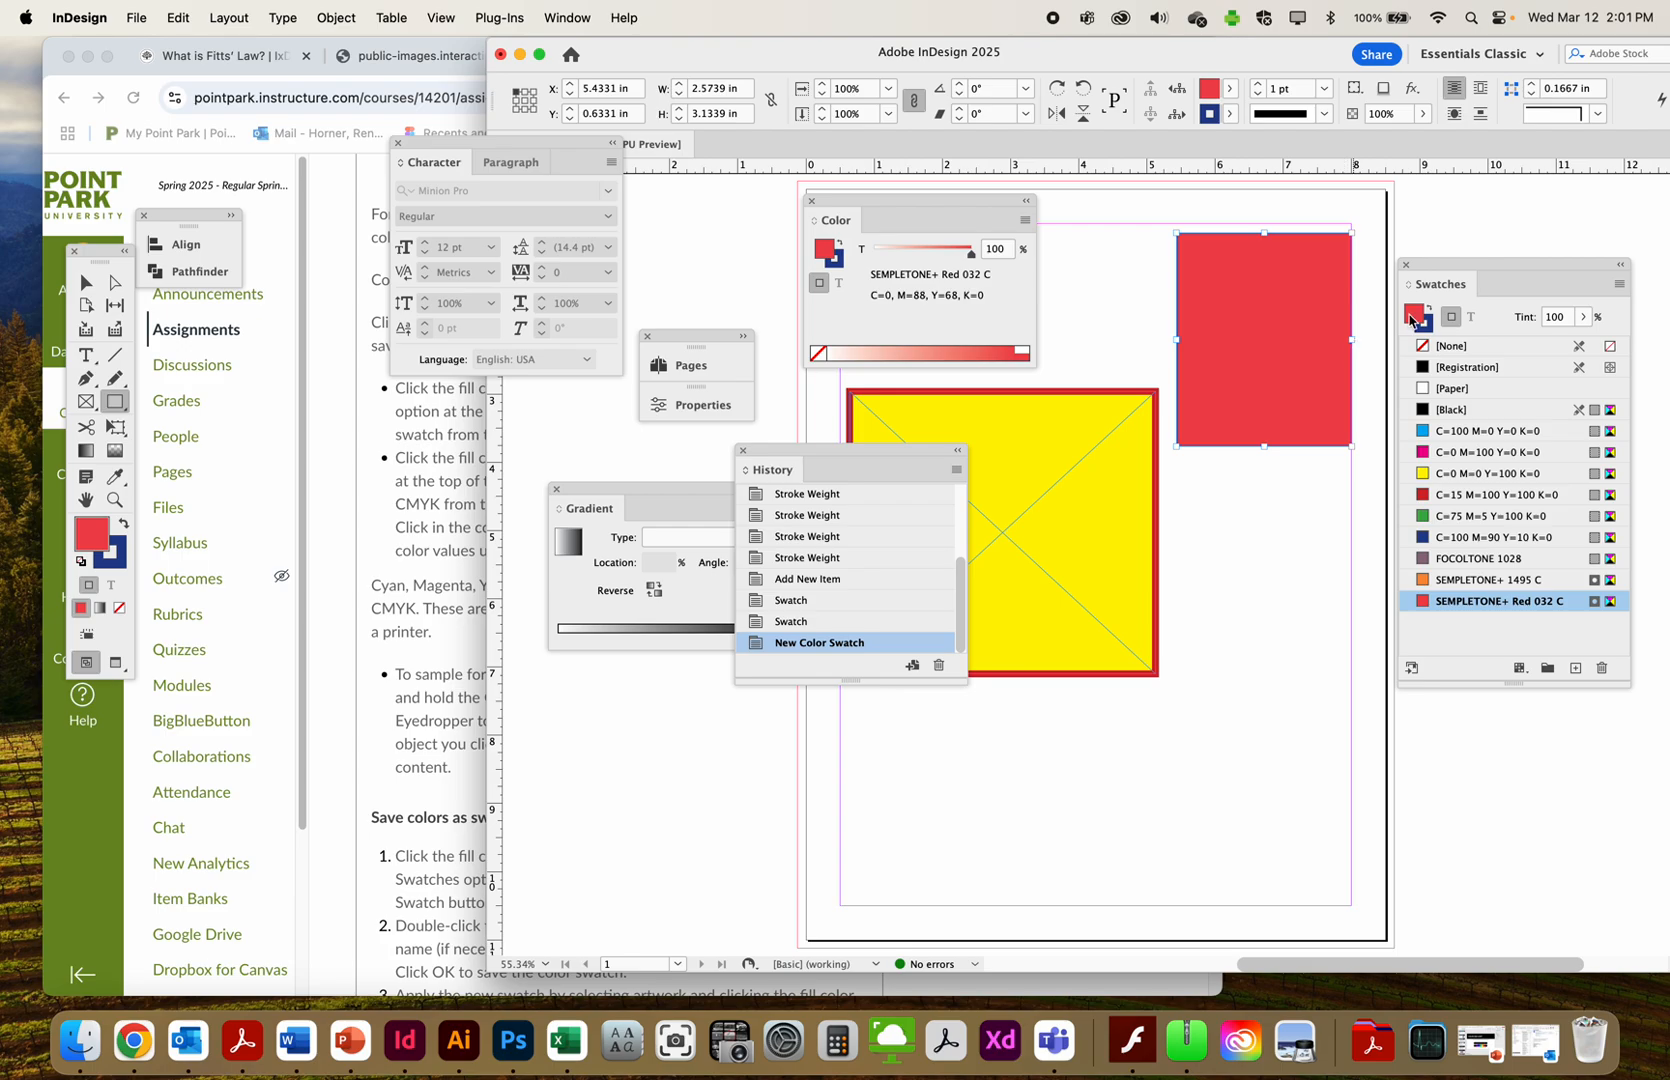
# Set the tint of the red rectangle's SEMPLETONE+ Red 032 C fill to 44%
pyautogui.click(1586, 317)
pyautogui.click(1527, 342)
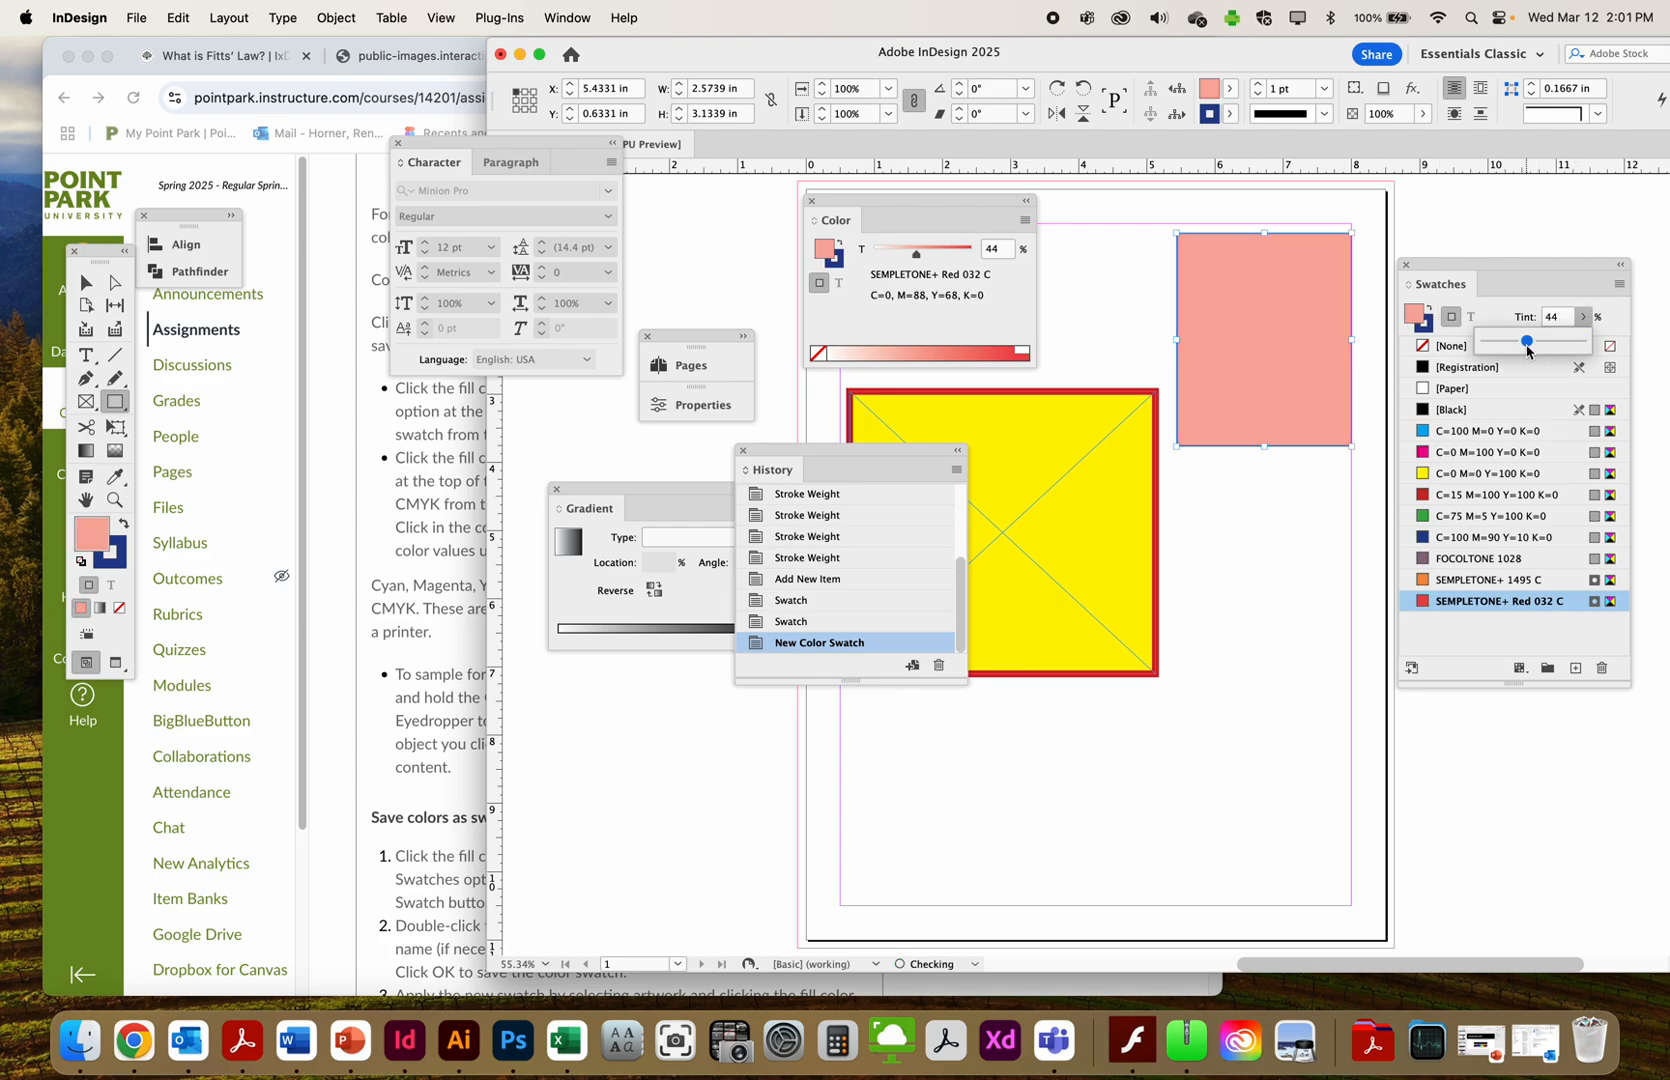
pyautogui.click(1619, 287)
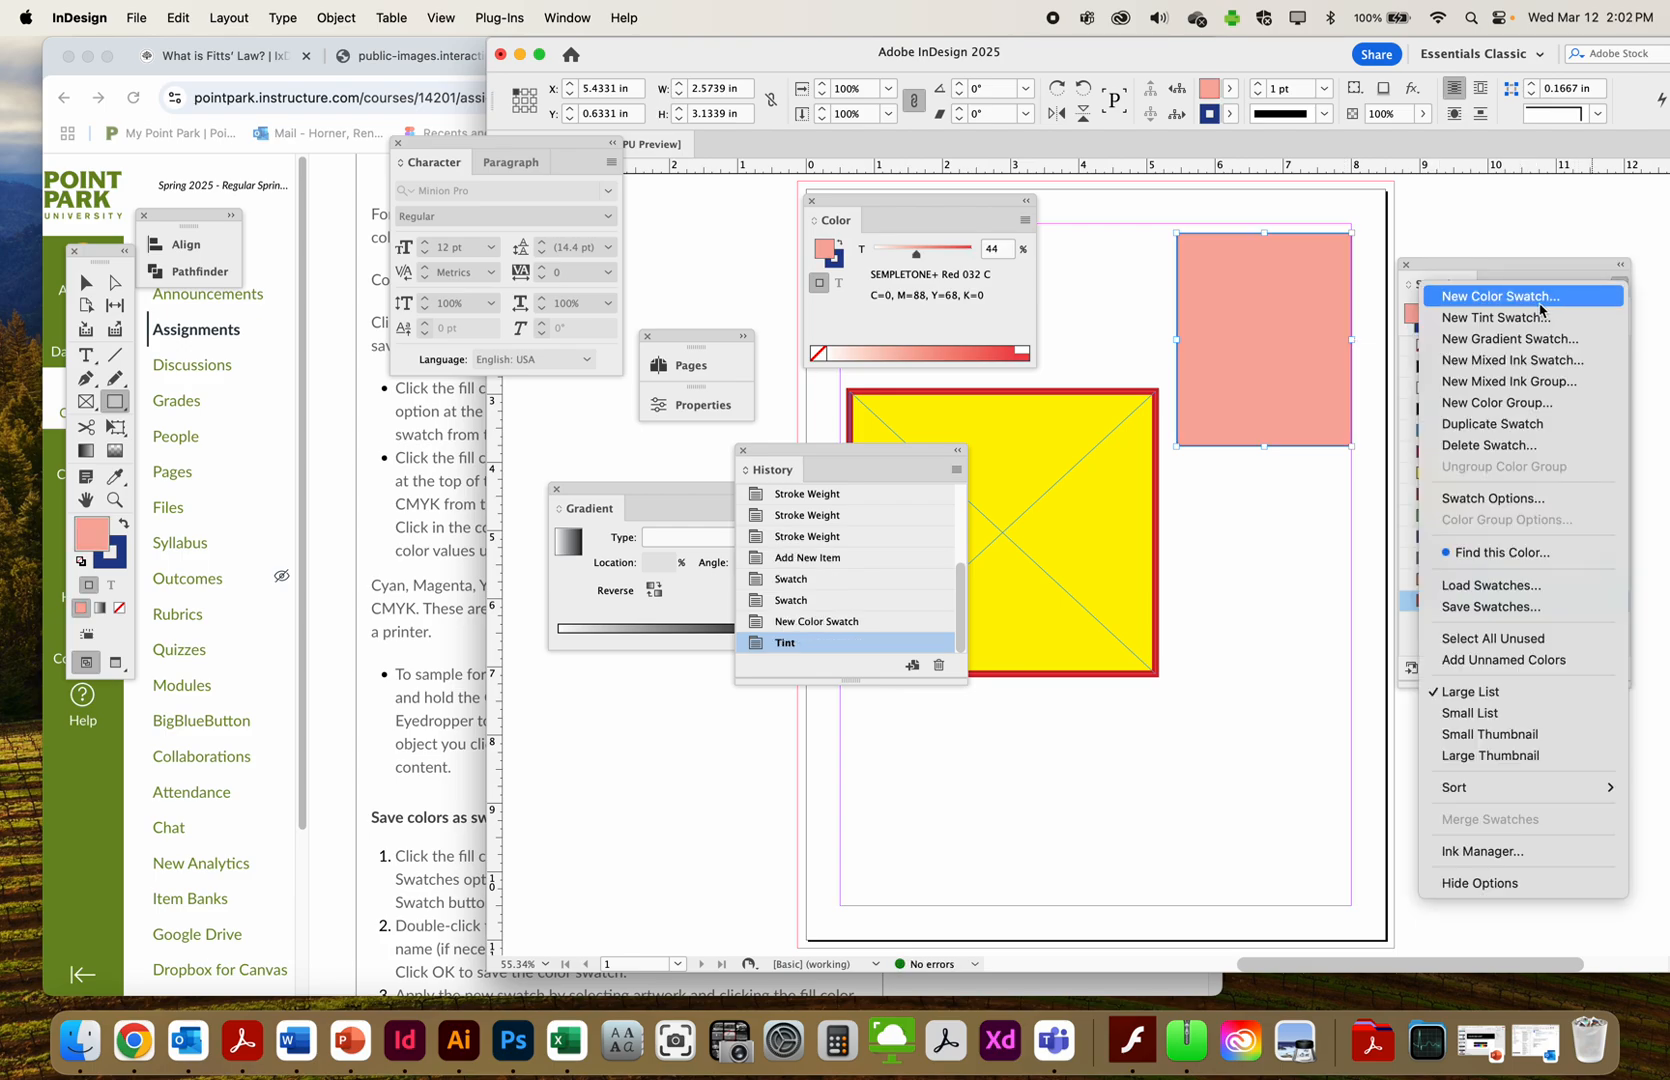
pyautogui.click(1505, 289)
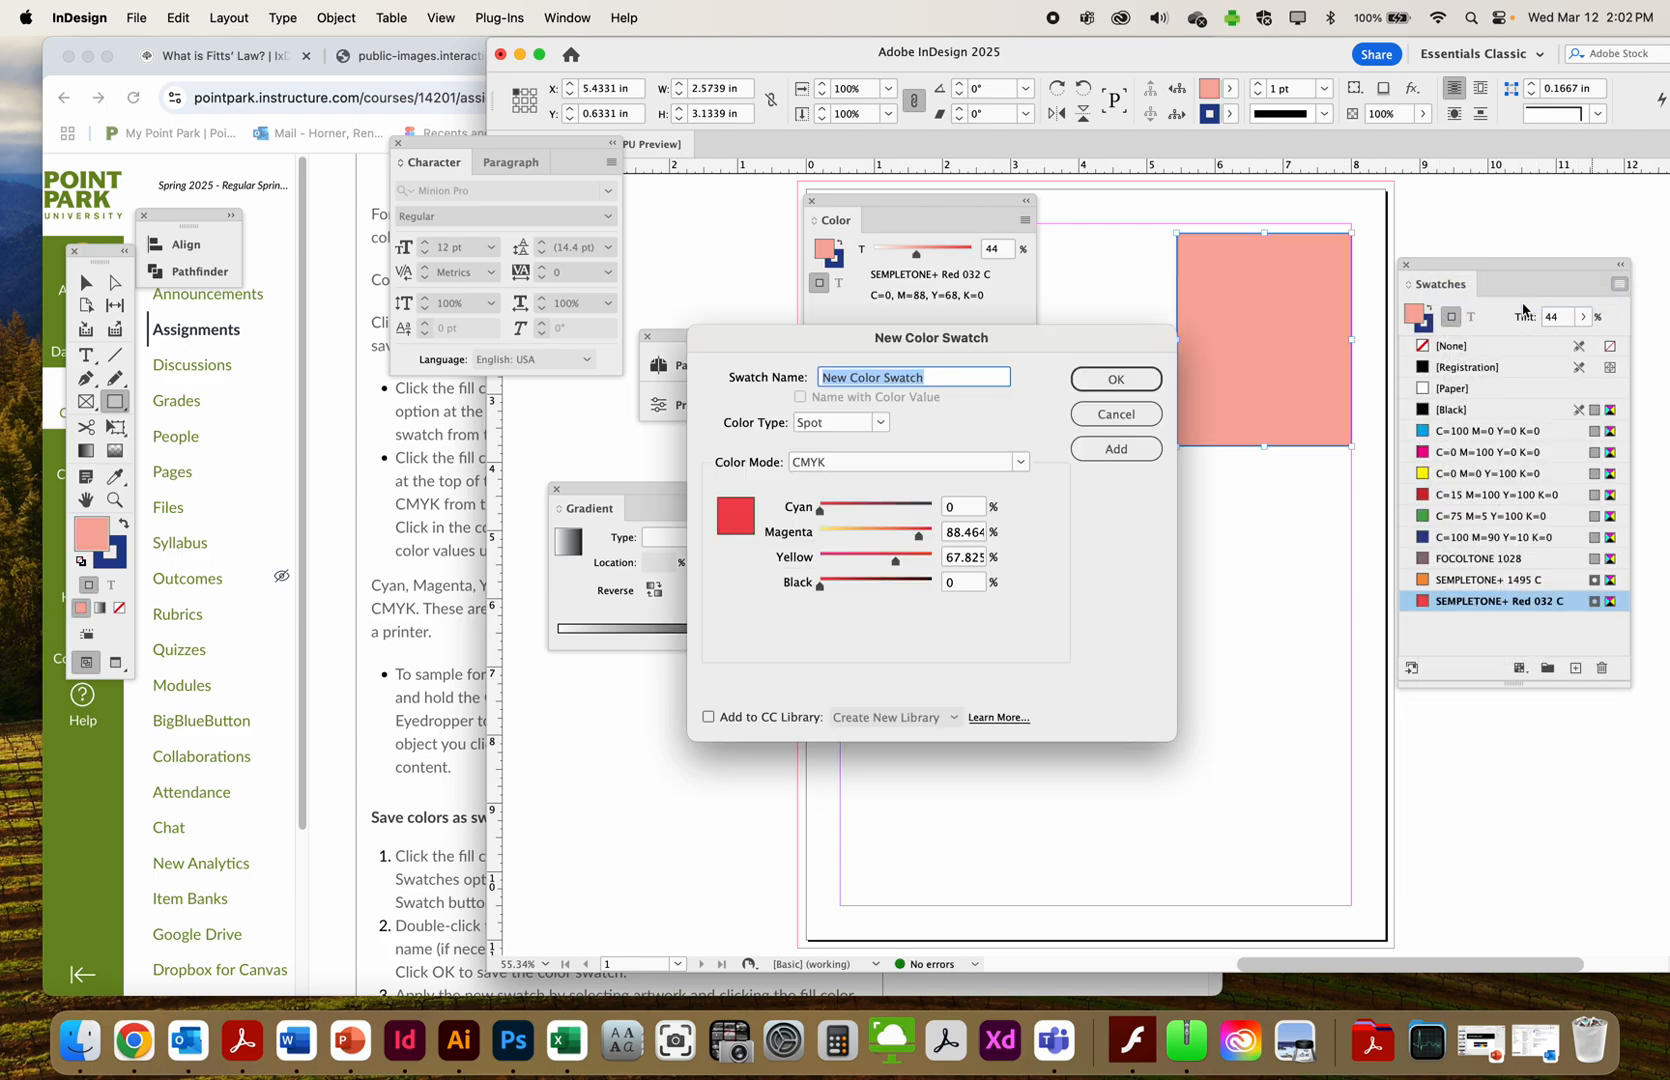
pyautogui.click(840, 422)
pyautogui.click(837, 442)
pyautogui.click(840, 463)
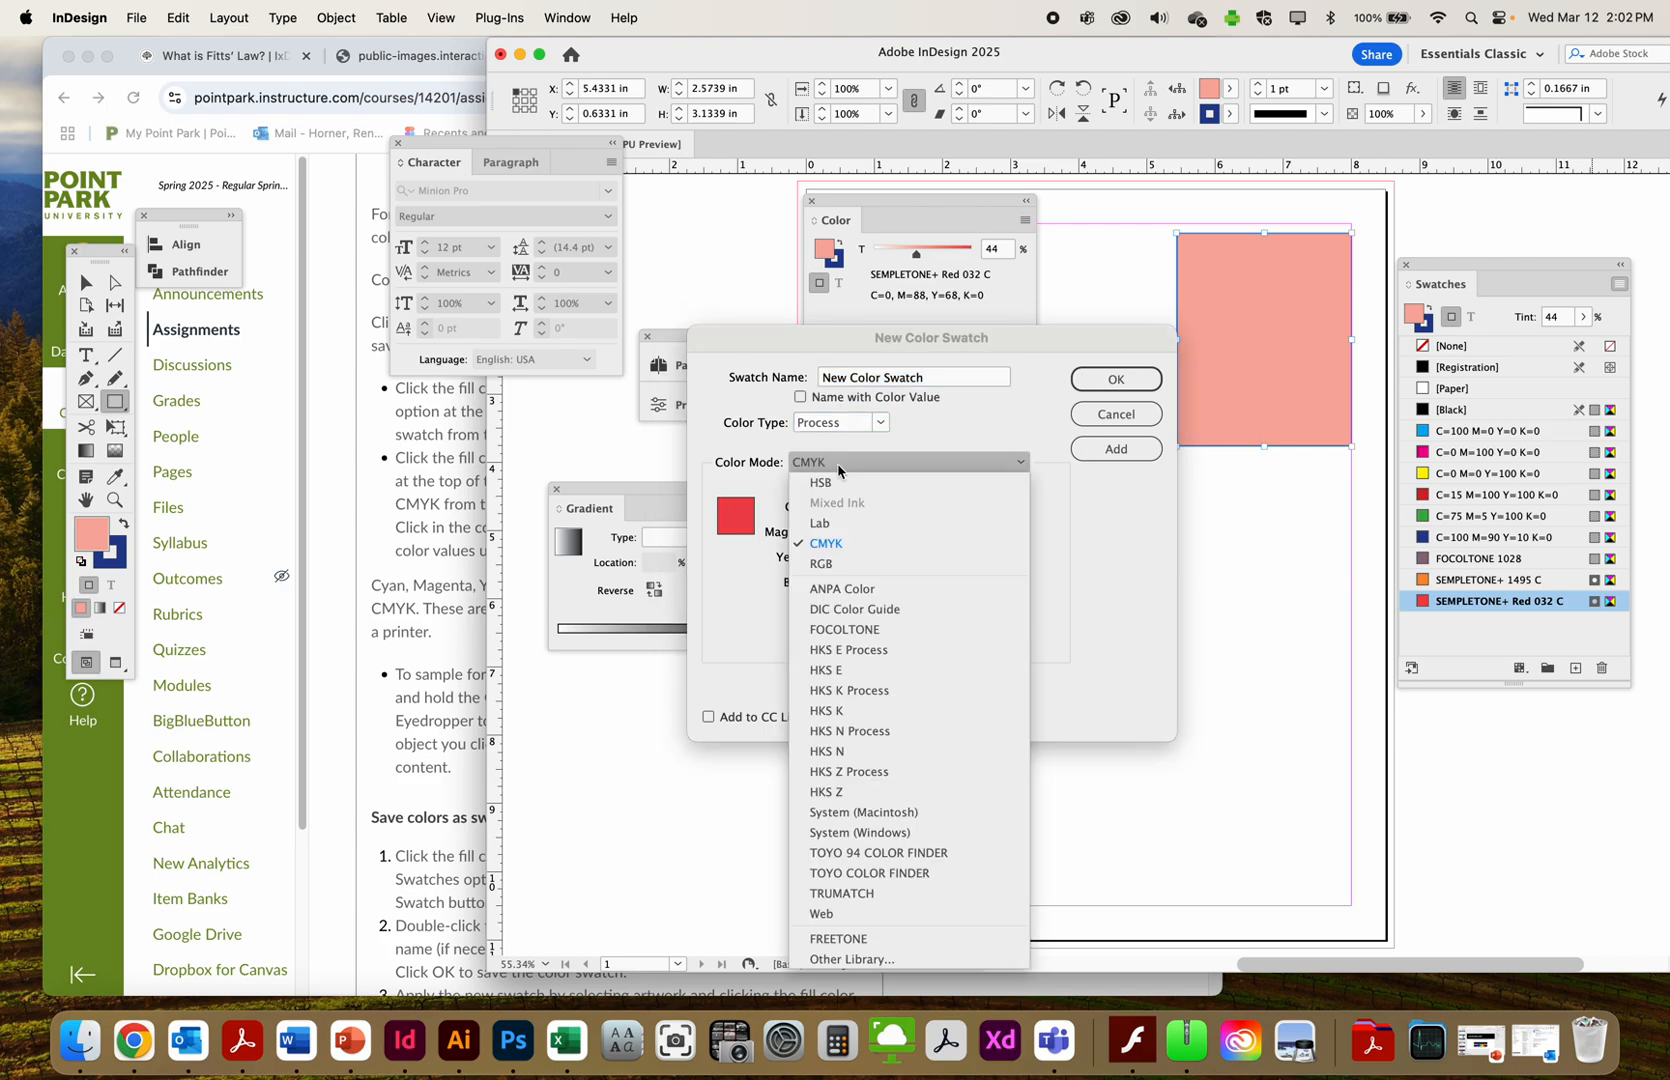
pyautogui.click(849, 463)
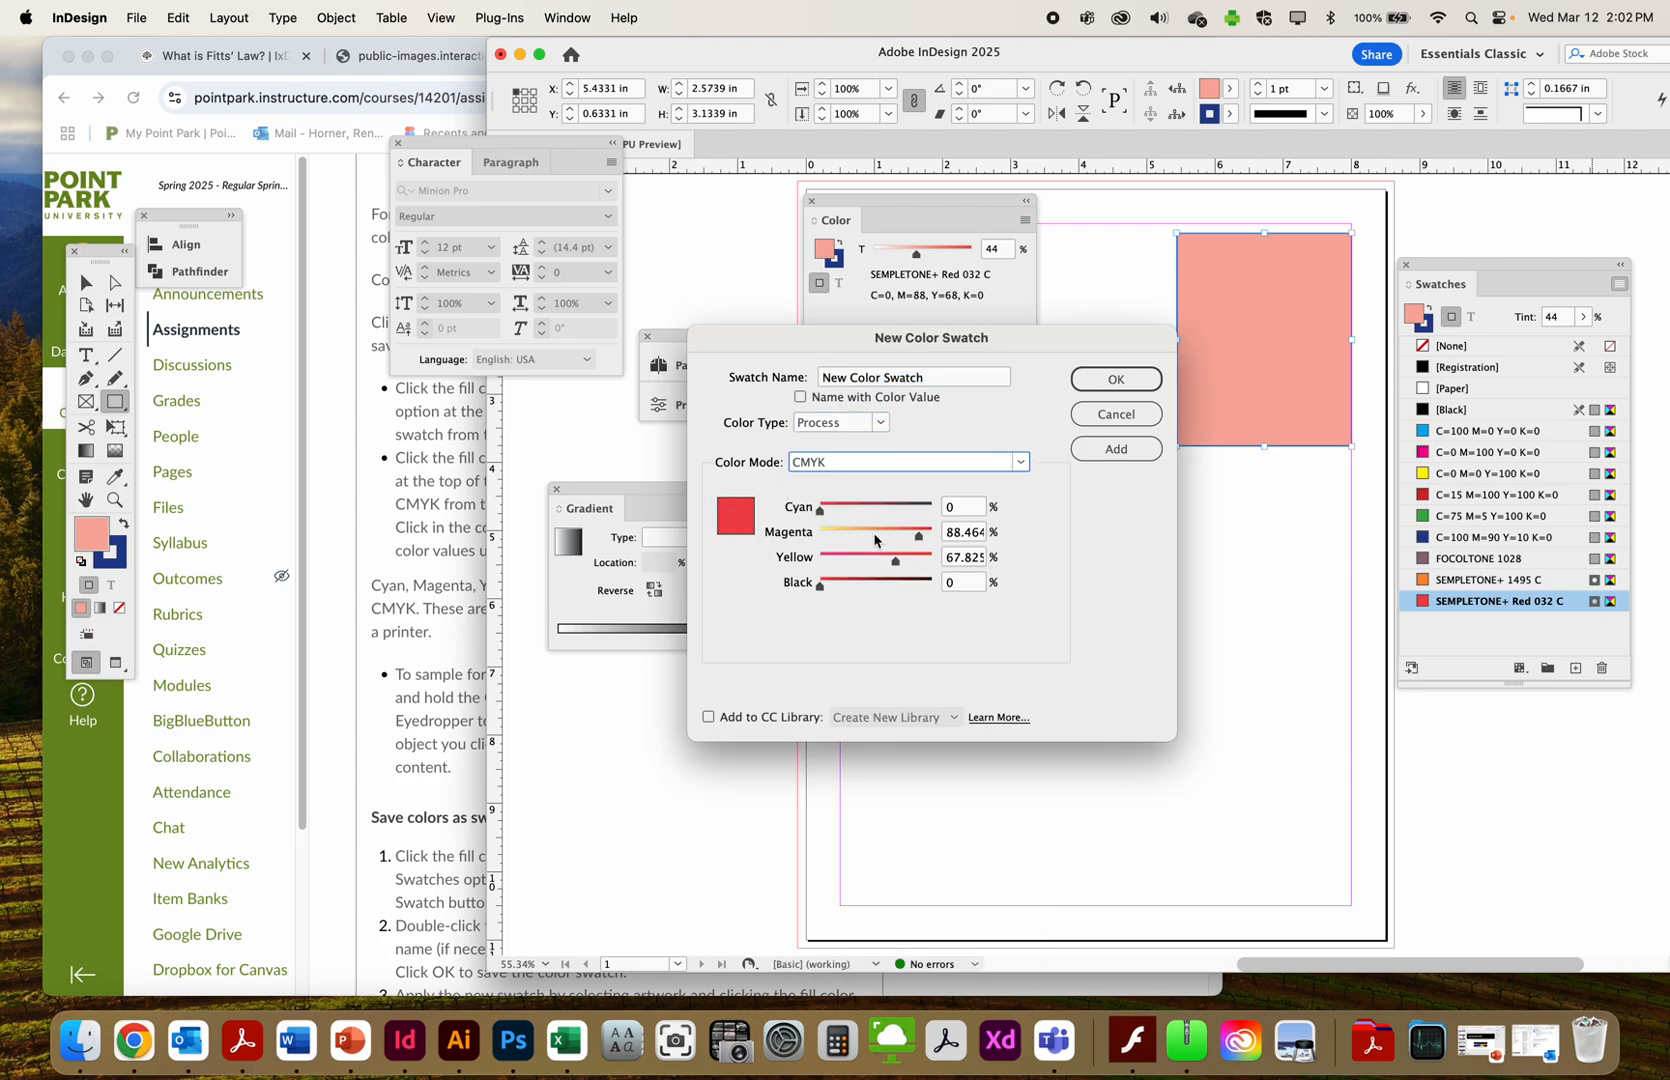
pyautogui.moveTo(915, 540); pyautogui.dragTo(858, 540)
pyautogui.click(1116, 448)
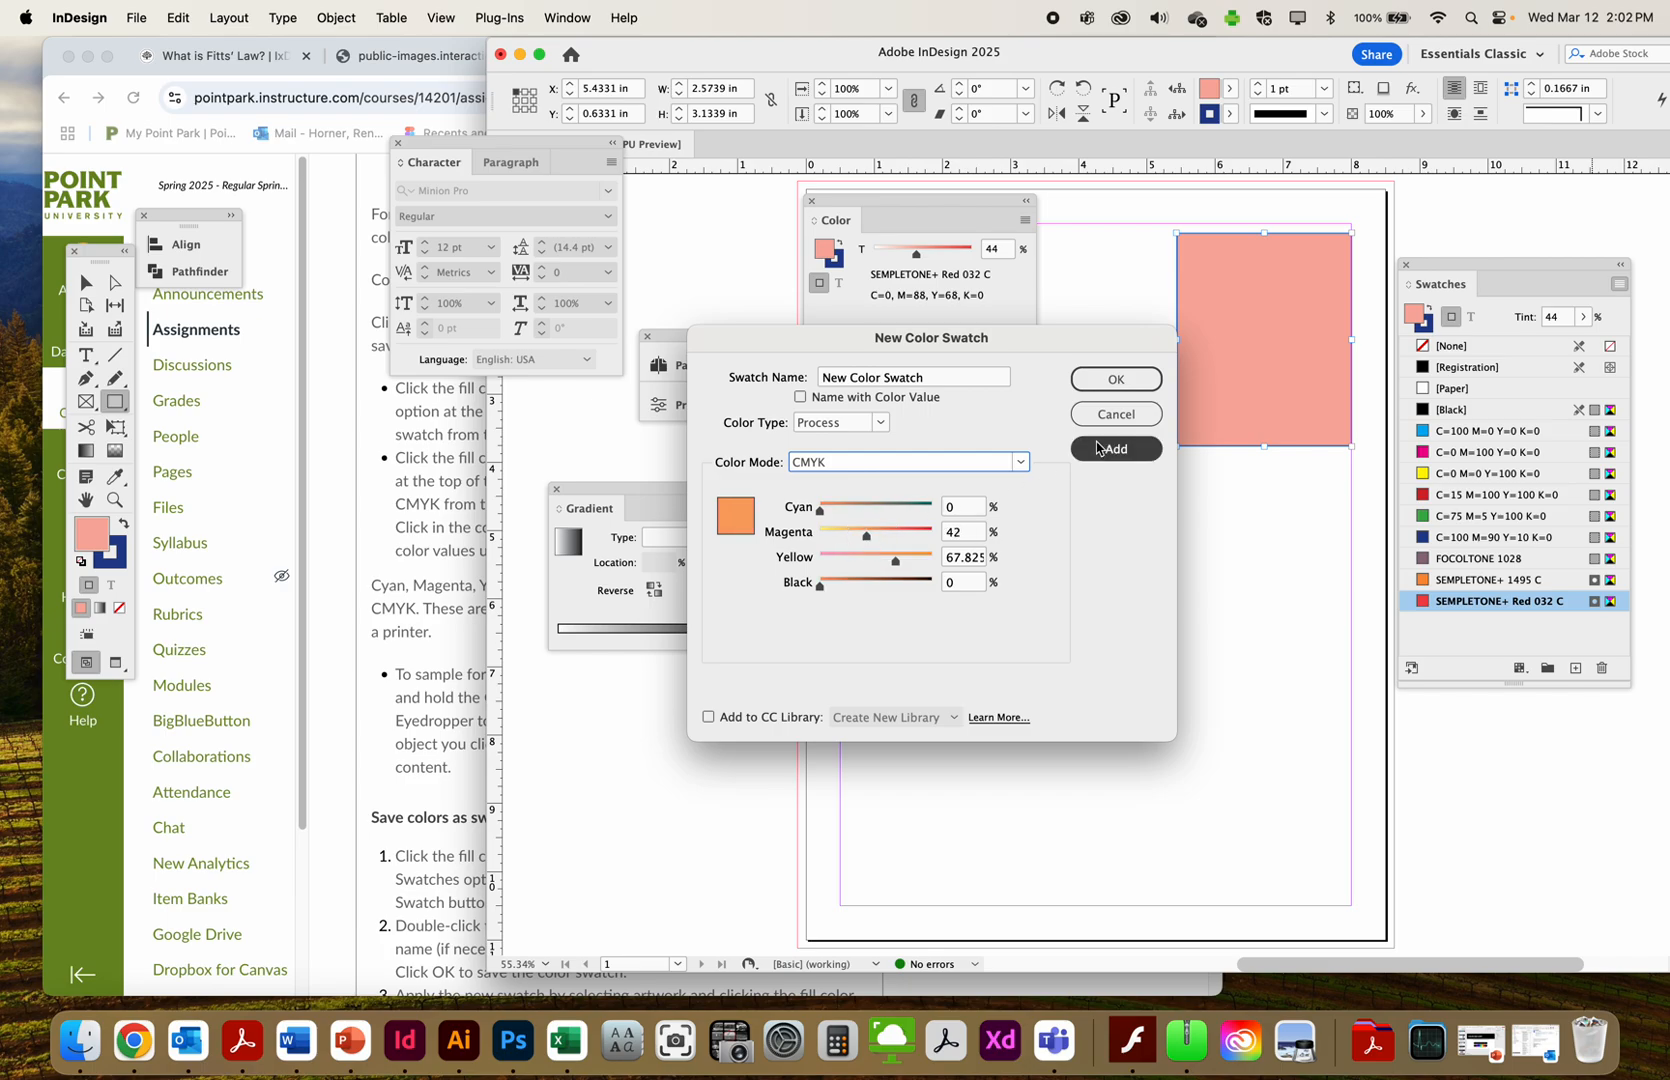
pyautogui.click(1103, 420)
# Switch to the Selection tool and select the tinted pink rectangle
pyautogui.rightClick(1203, 392)
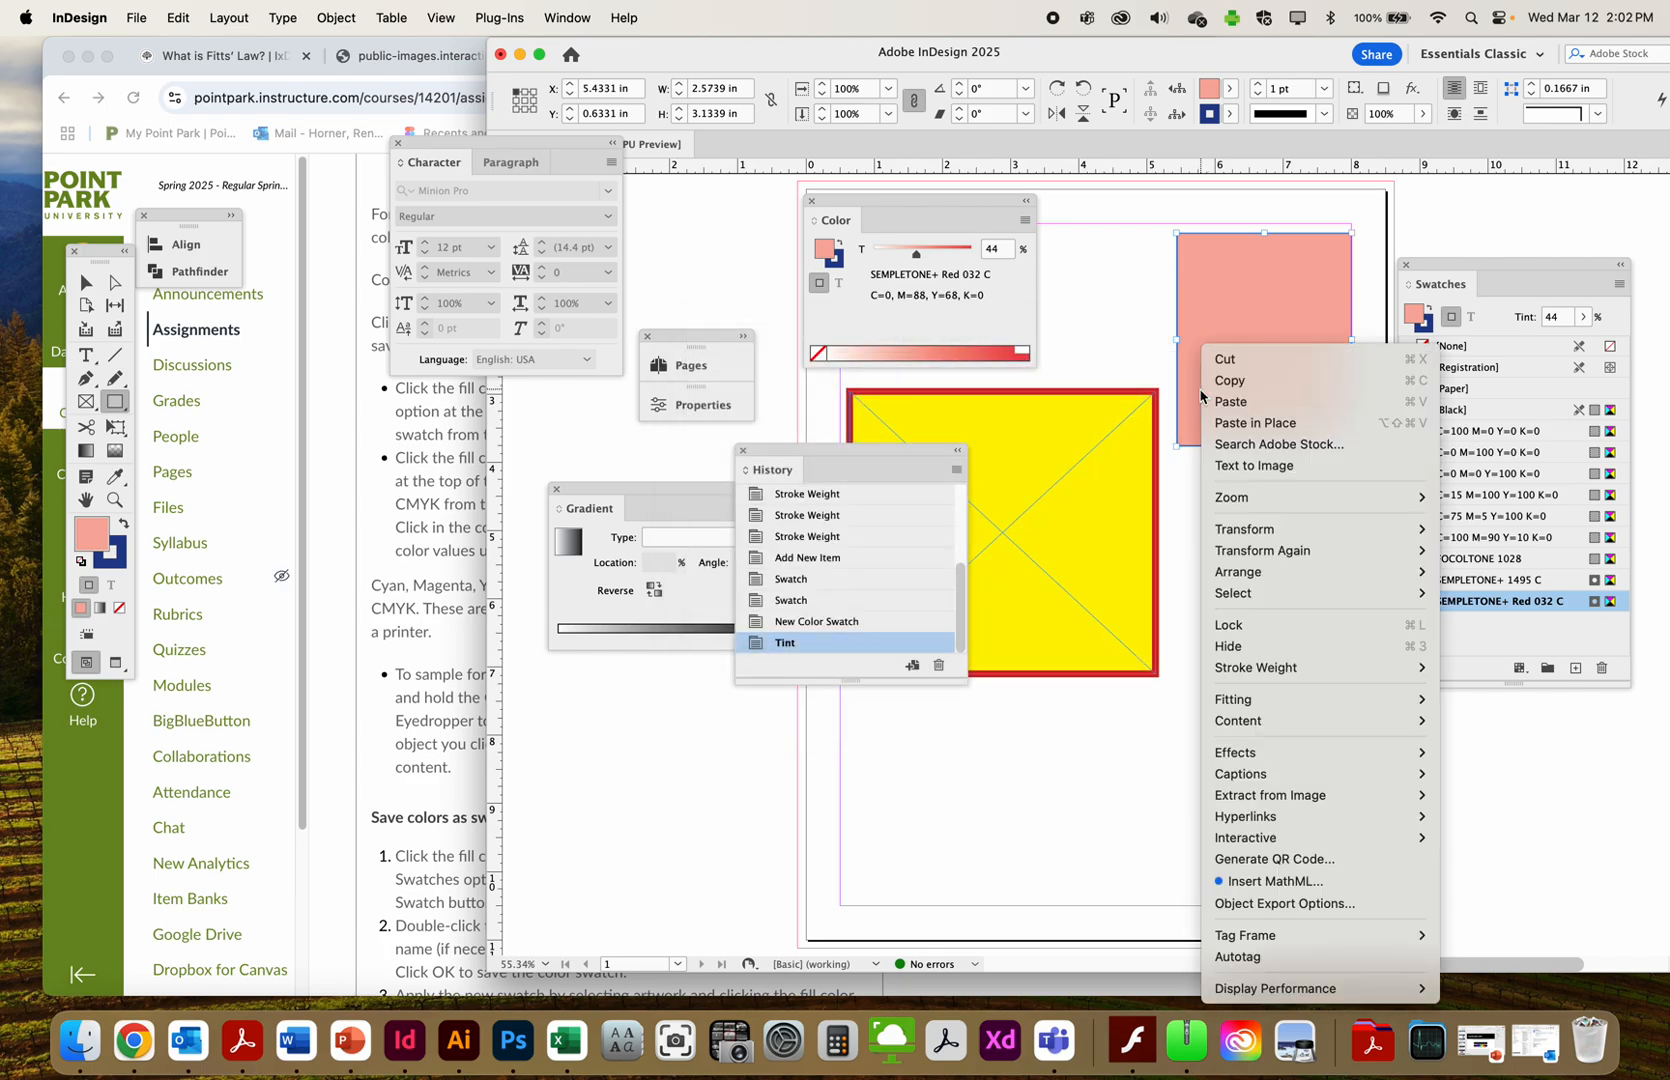
pyautogui.click(1171, 379)
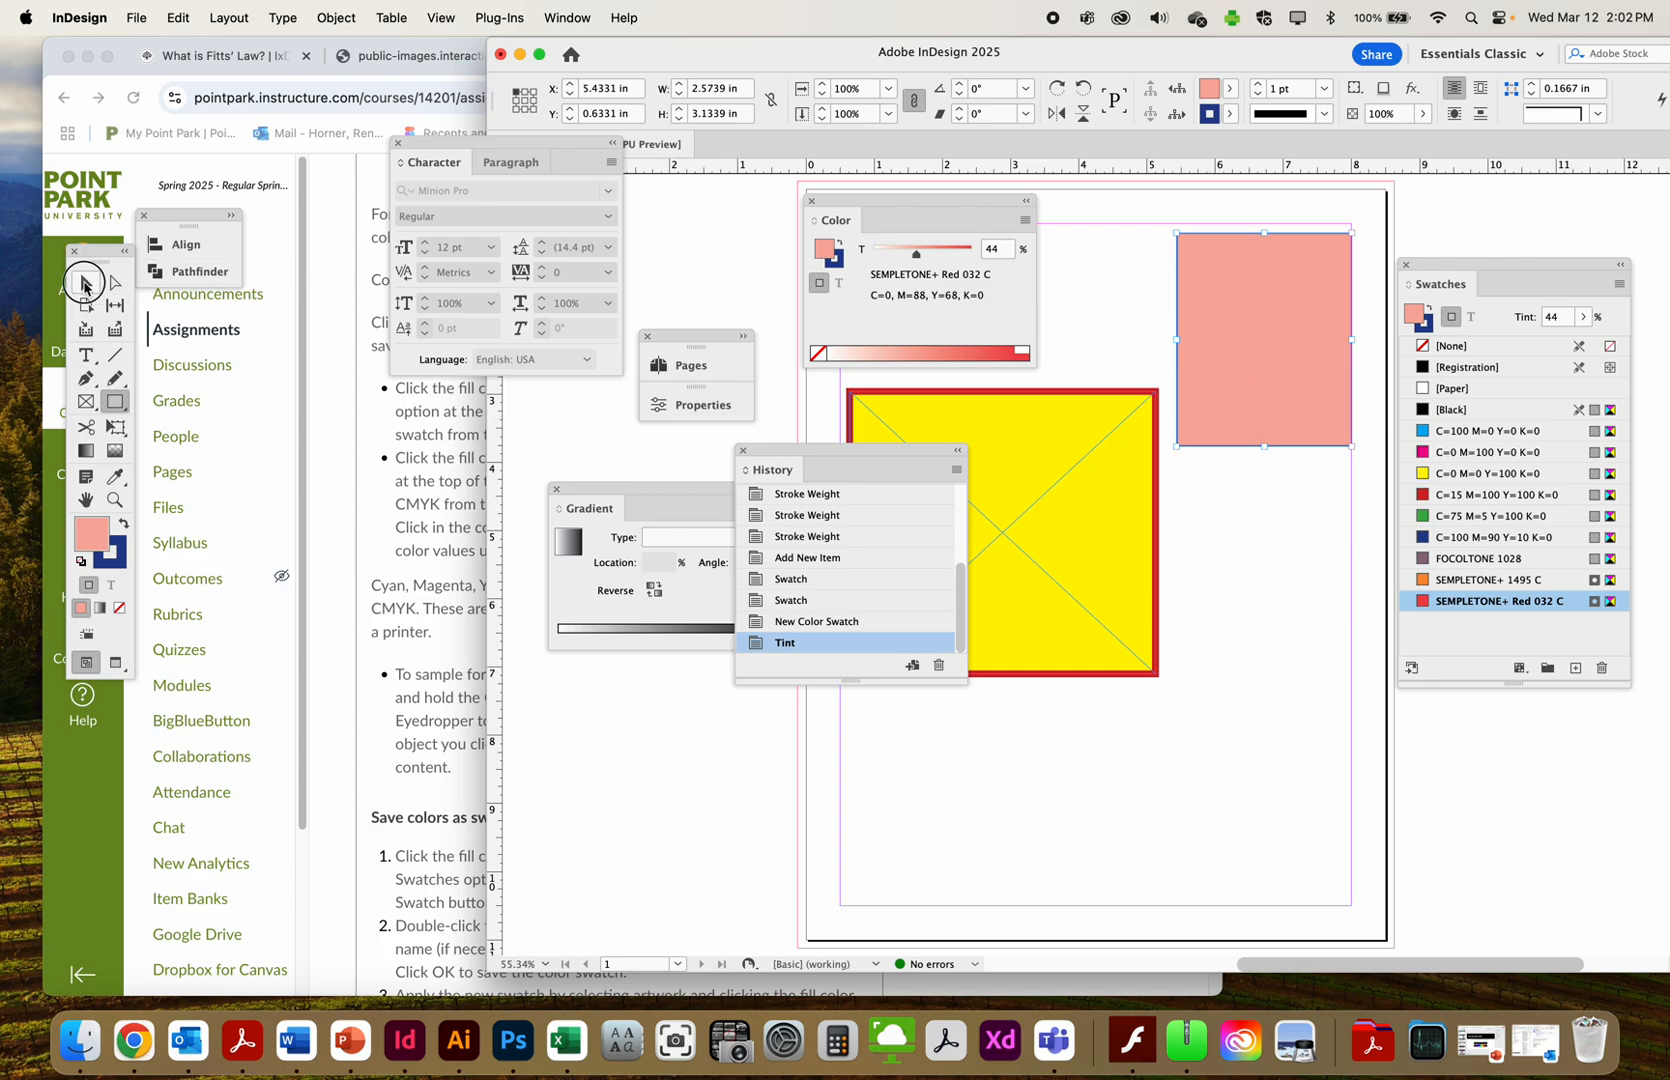
pyautogui.click(85, 282)
pyautogui.click(1266, 318)
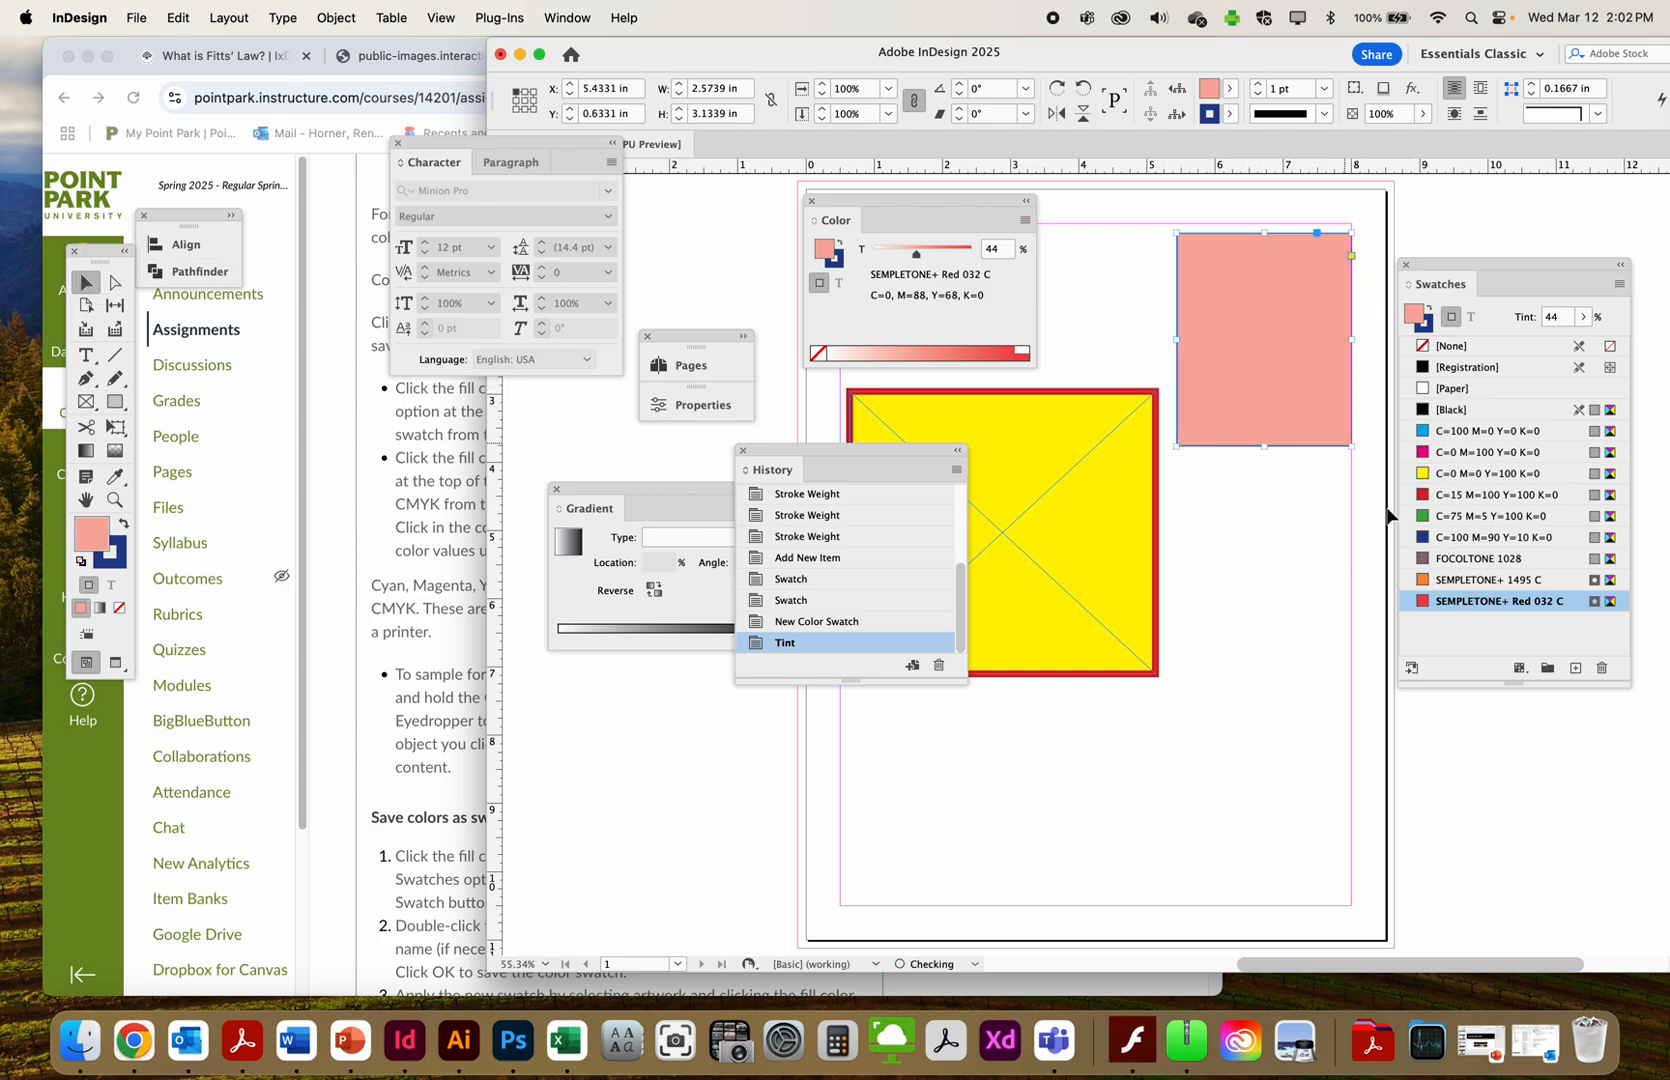
pyautogui.click(1517, 668)
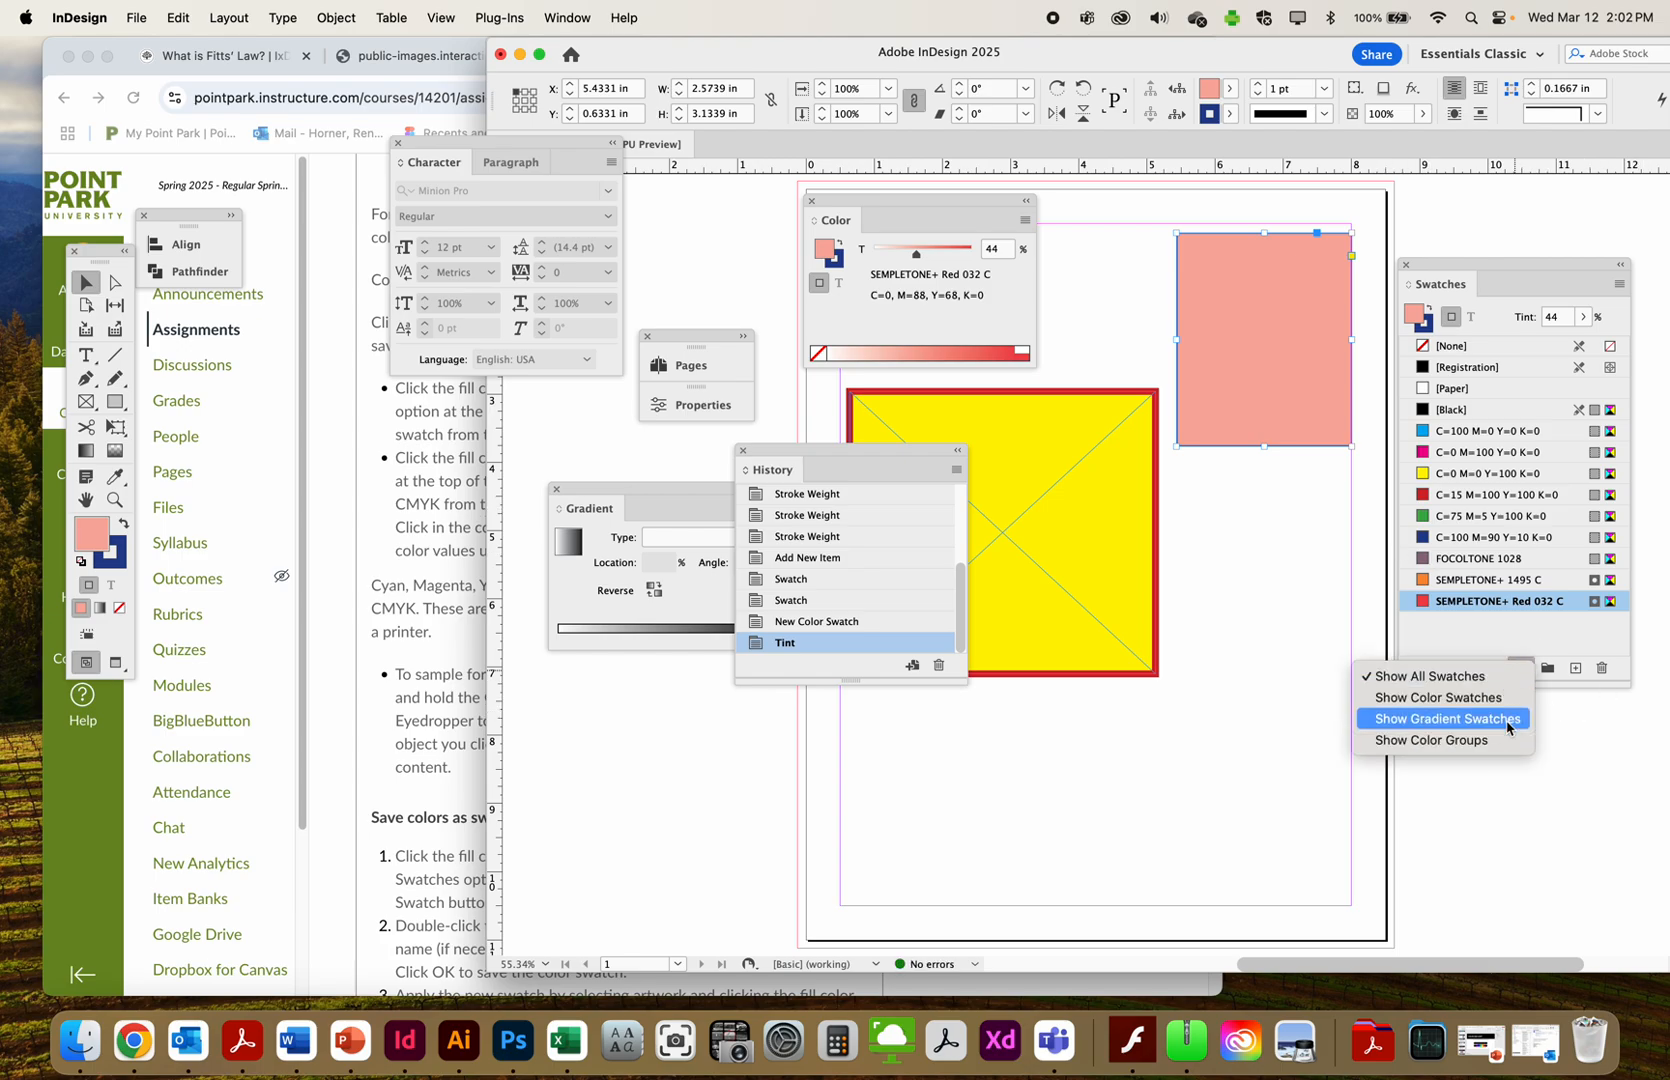
pyautogui.click(1548, 675)
pyautogui.click(1548, 670)
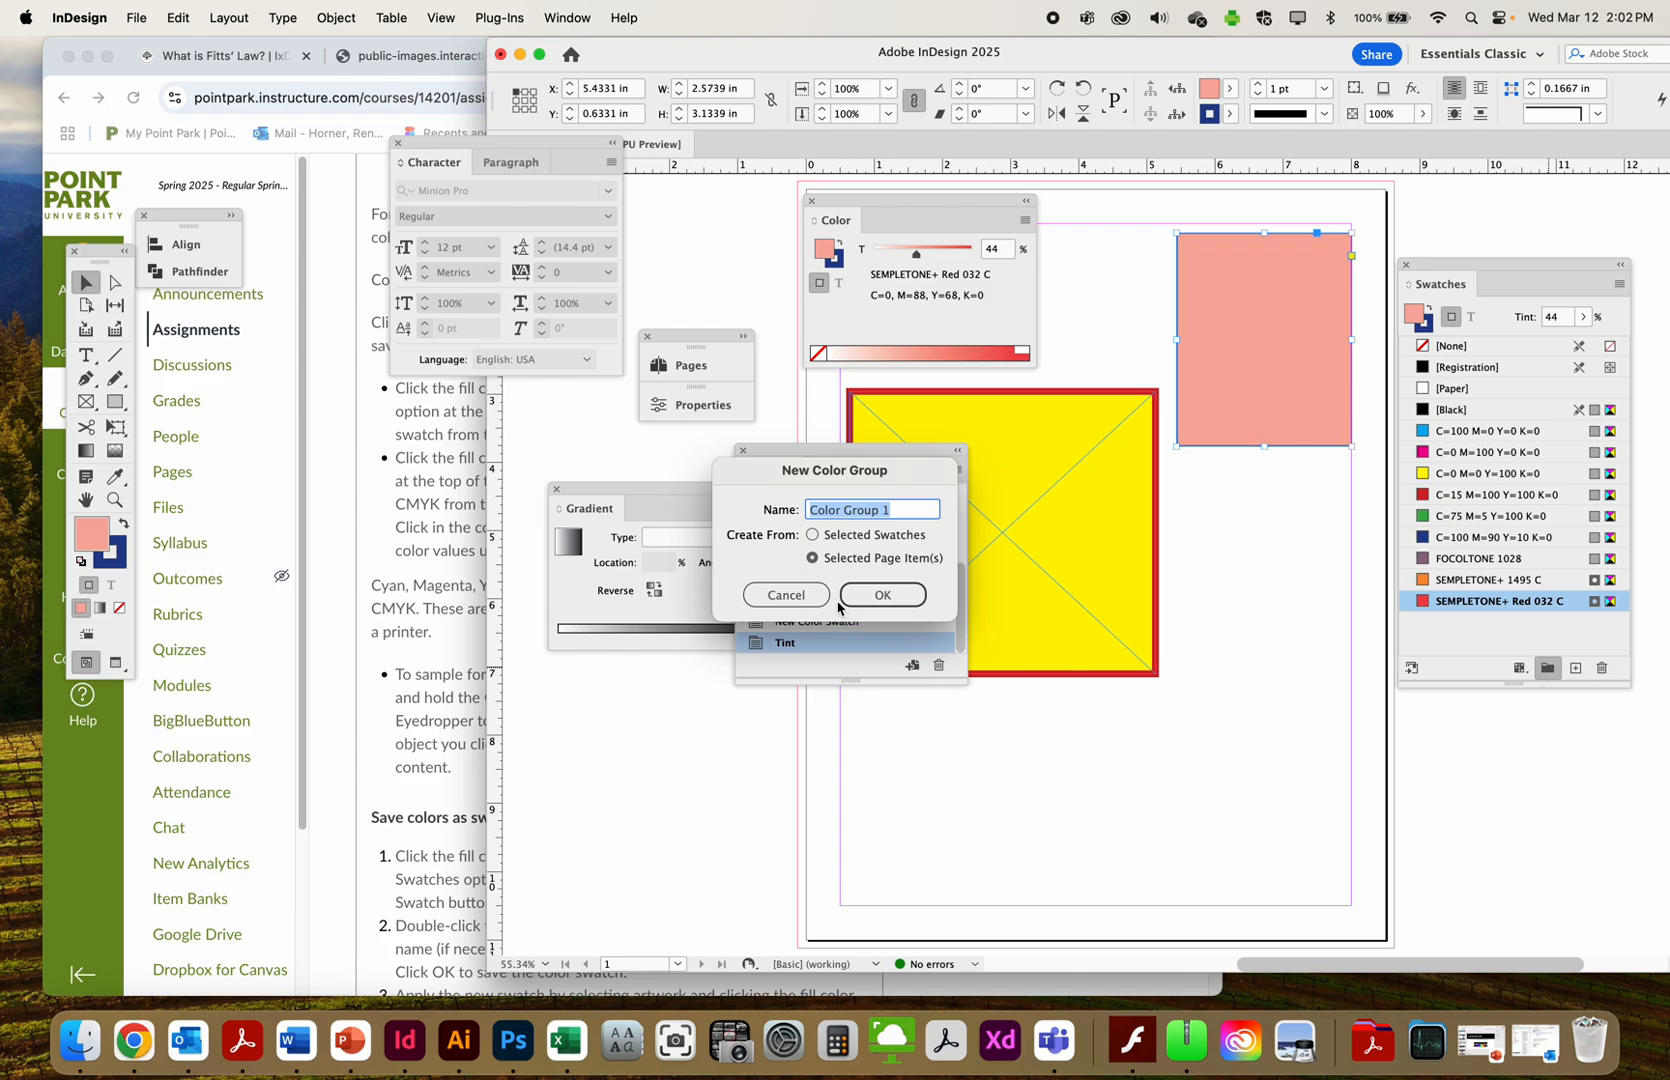
pyautogui.click(786, 595)
# Save the rectangle's 44% tint of SEMPLETONE+ Red 032 C as a new swatch and reselect the rectangle
pyautogui.click(1574, 668)
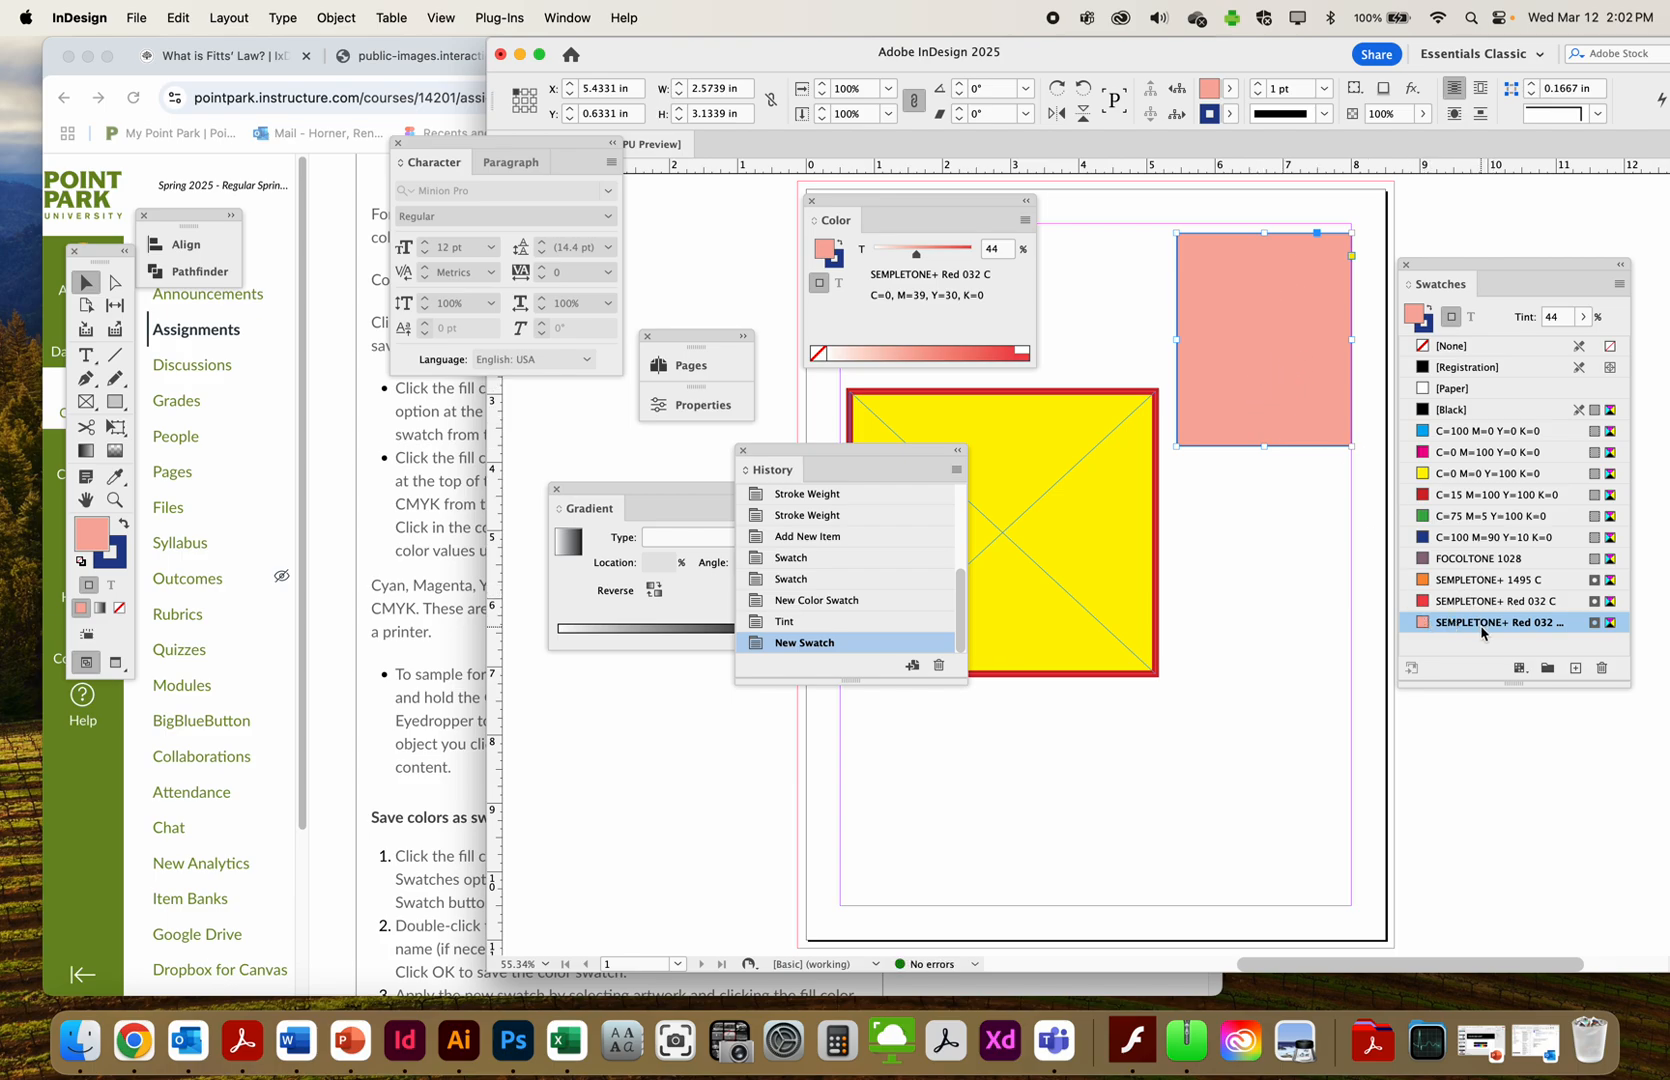
pyautogui.click(1337, 543)
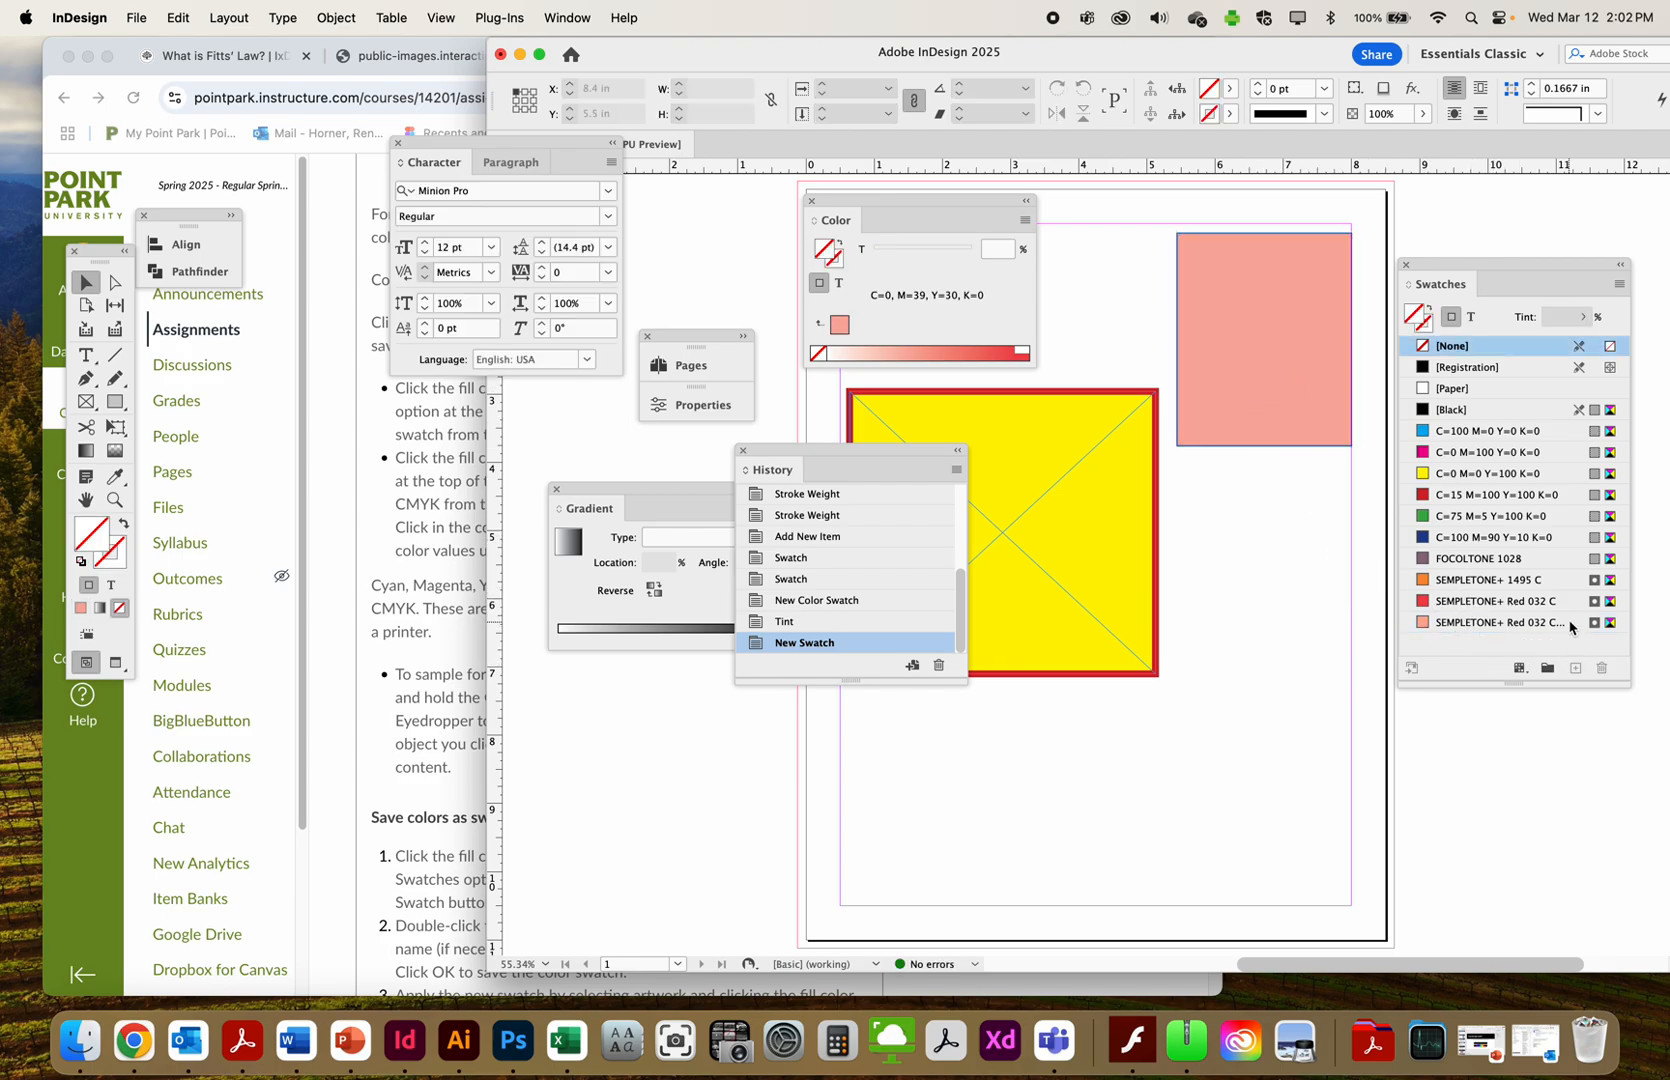
pyautogui.click(1058, 484)
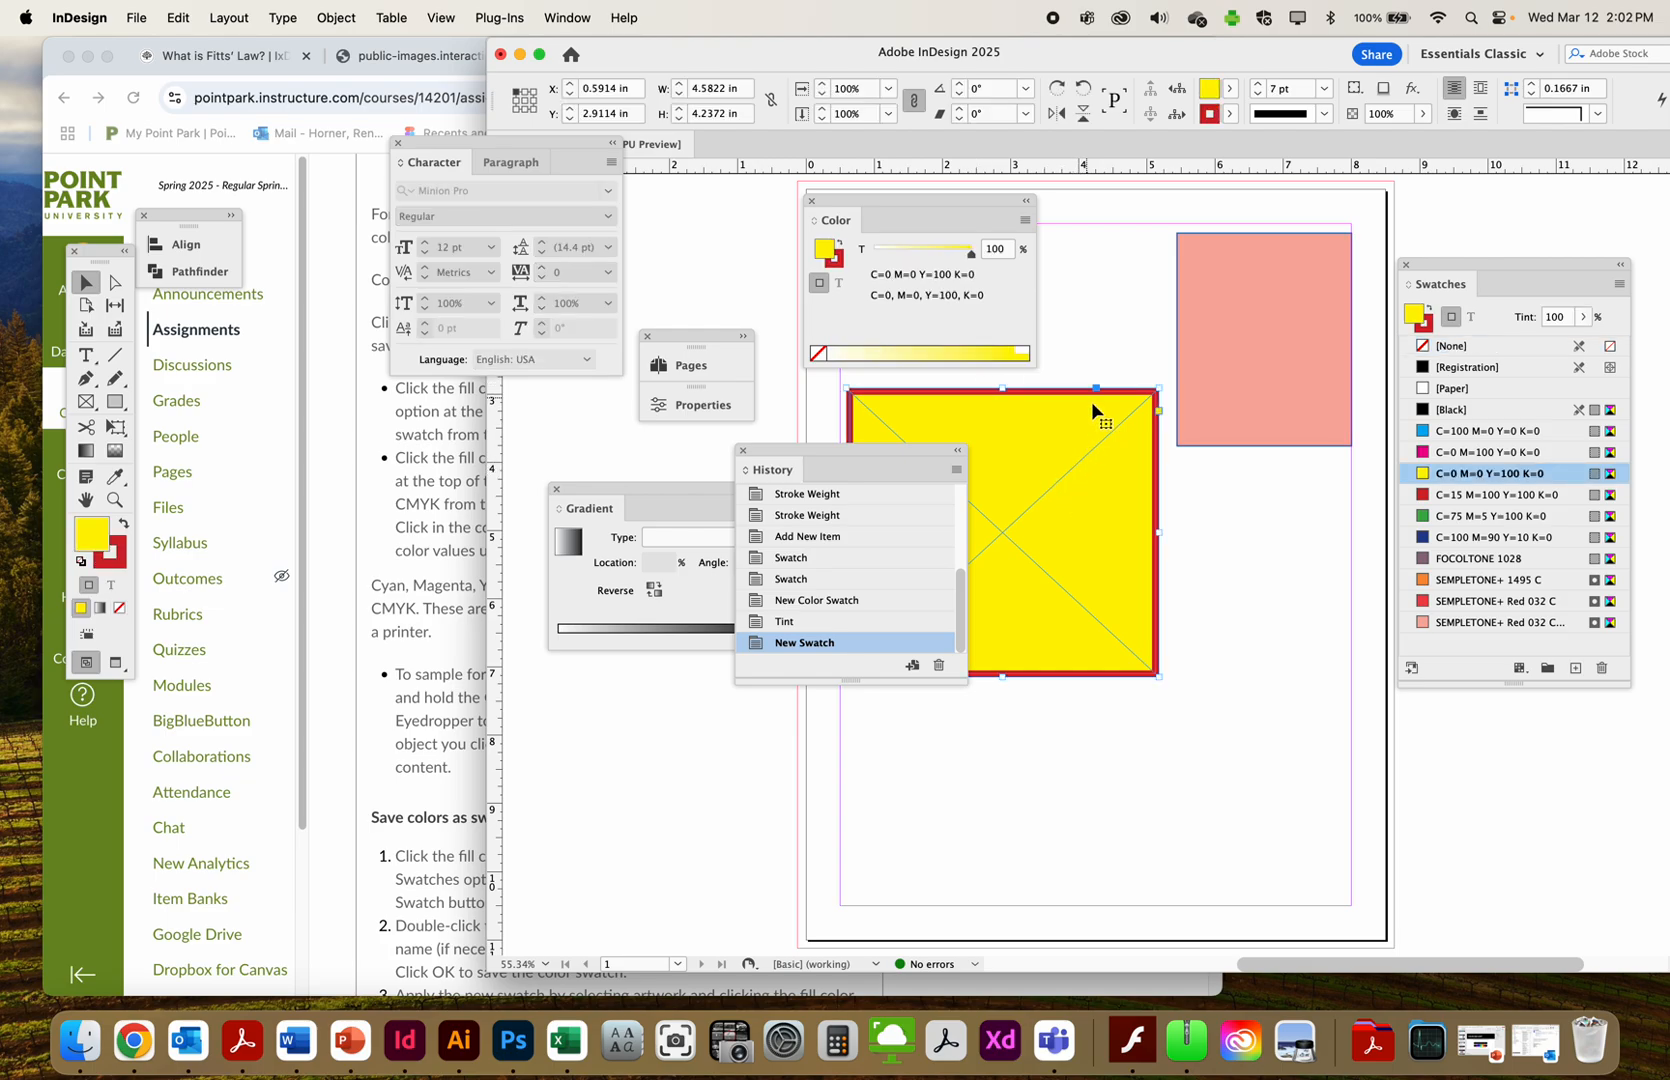
pyautogui.click(1271, 352)
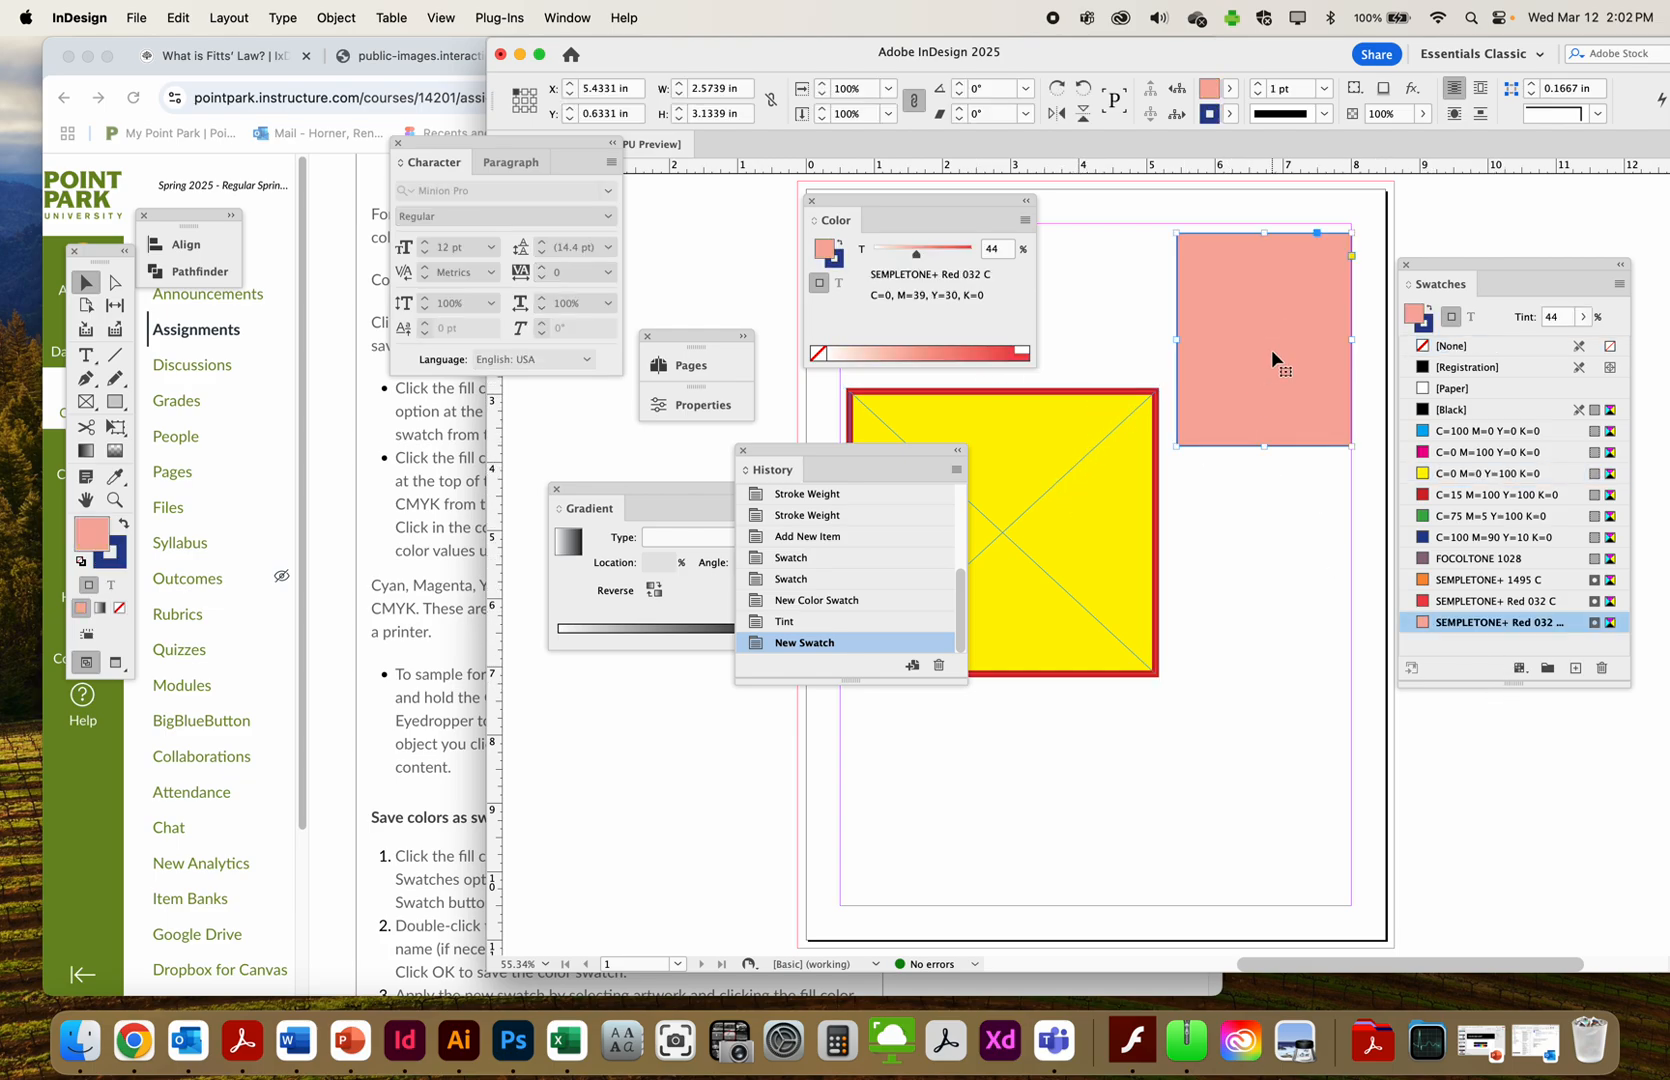
# Start a new CMYK spot color swatch and mix a dark purple with cyan 55, magenta 66, yellow 25 and black 42
pyautogui.click(1621, 285)
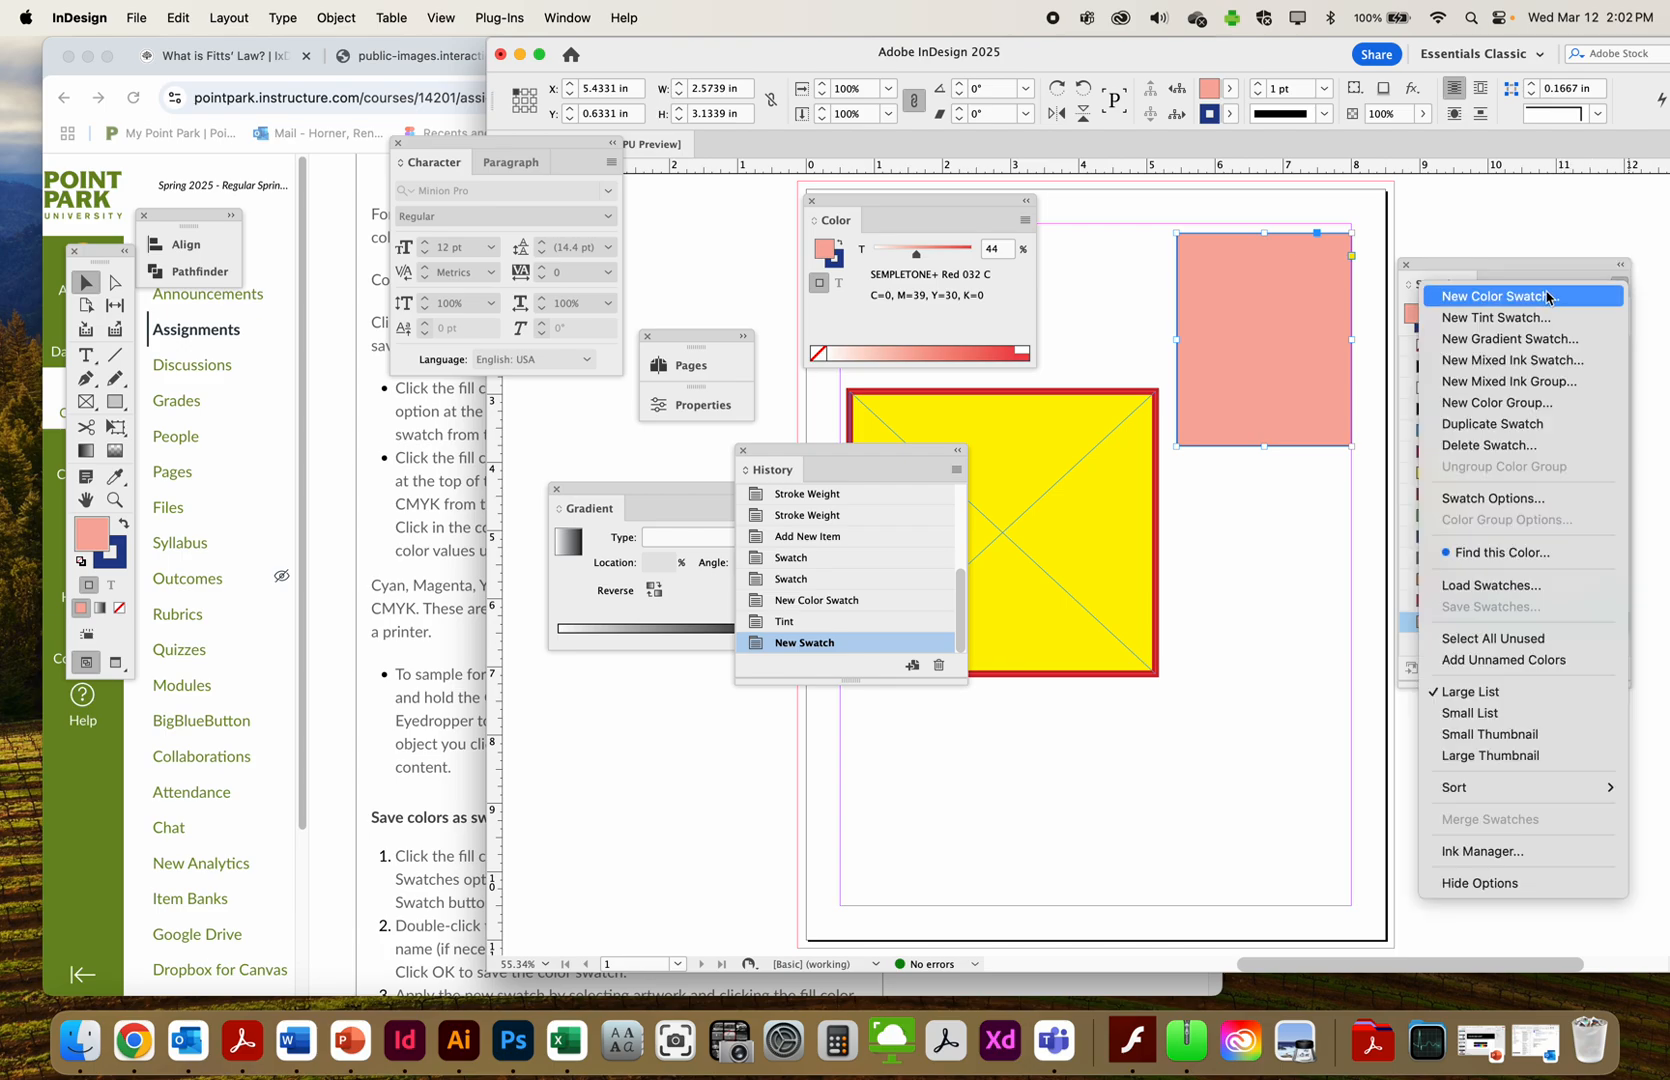
pyautogui.click(1541, 298)
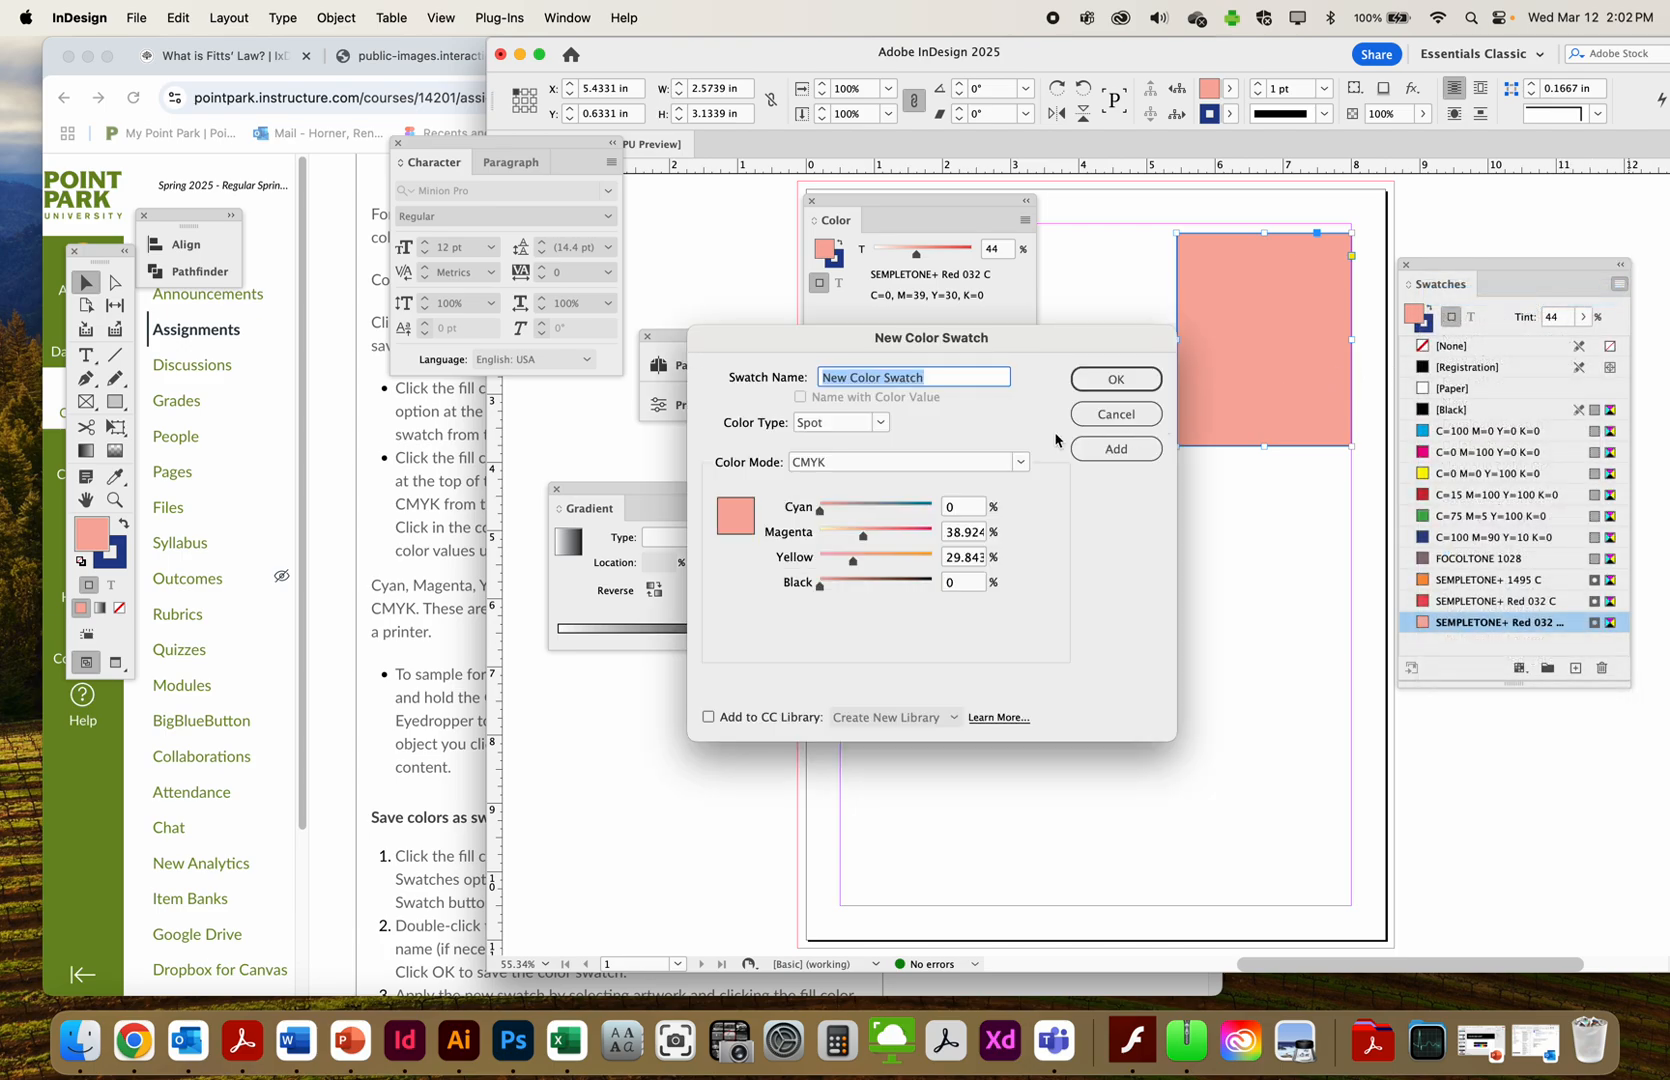
pyautogui.moveTo(820, 510); pyautogui.dragTo(829, 563)
pyautogui.click(879, 461)
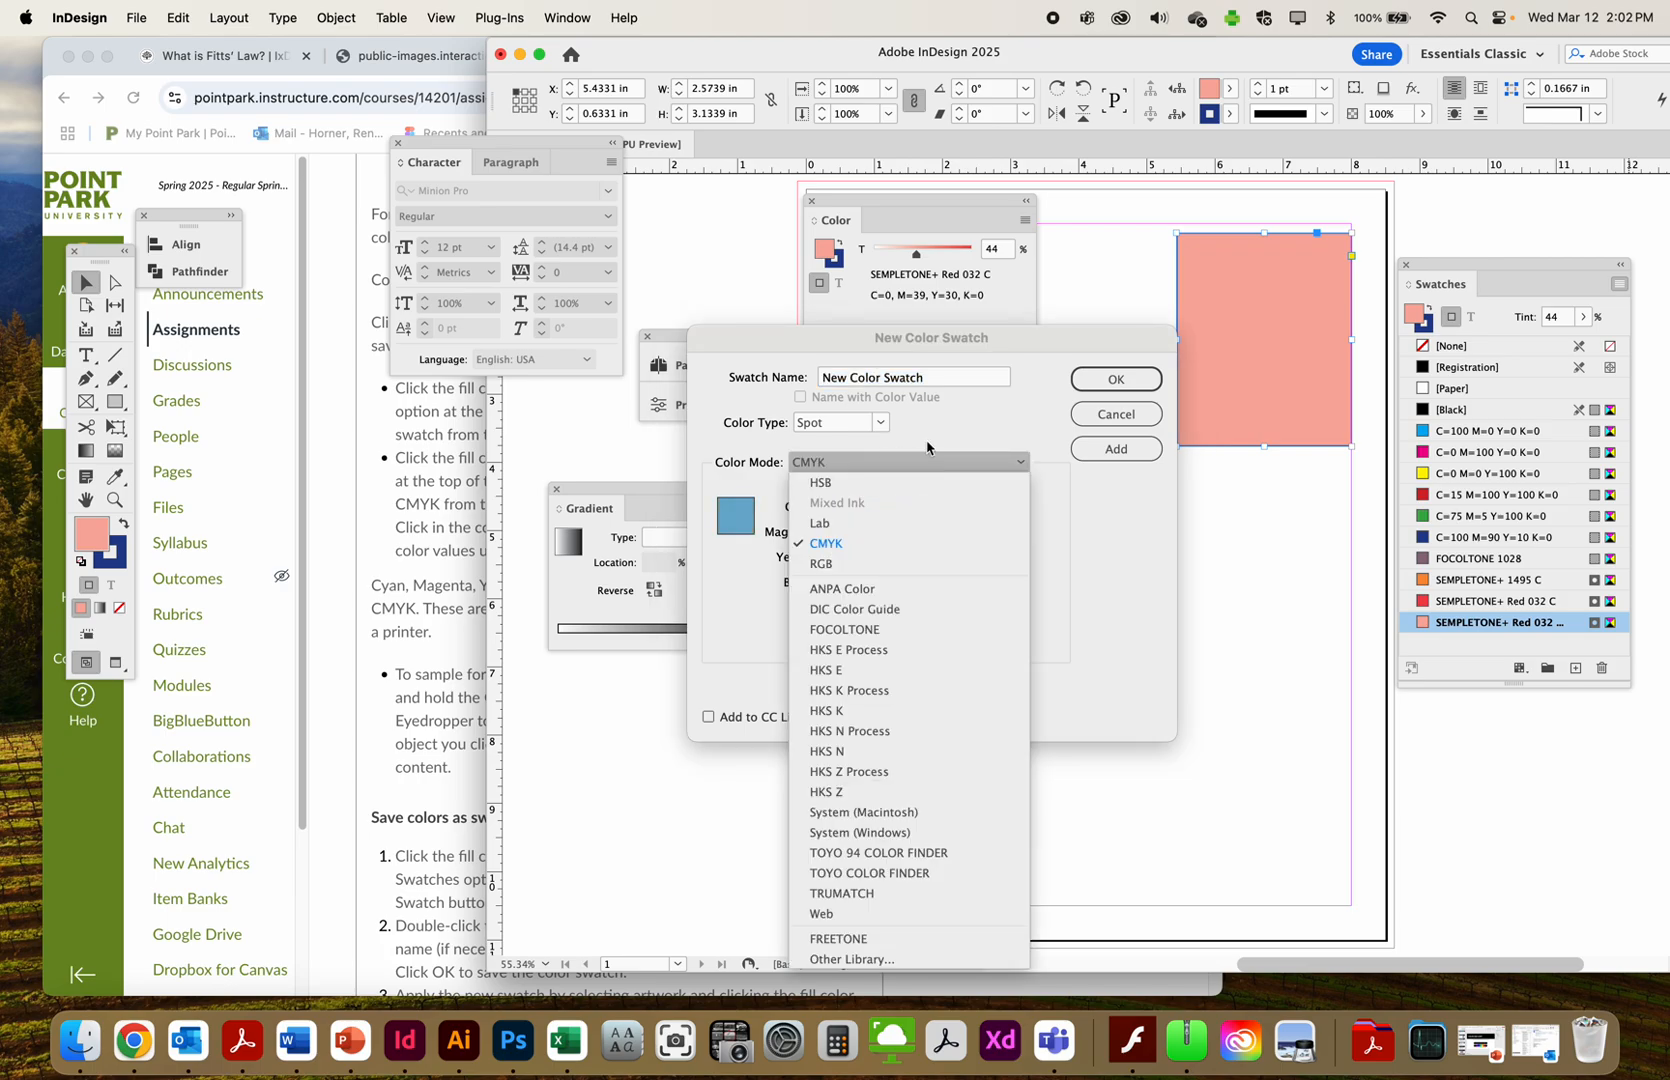
pyautogui.click(927, 447)
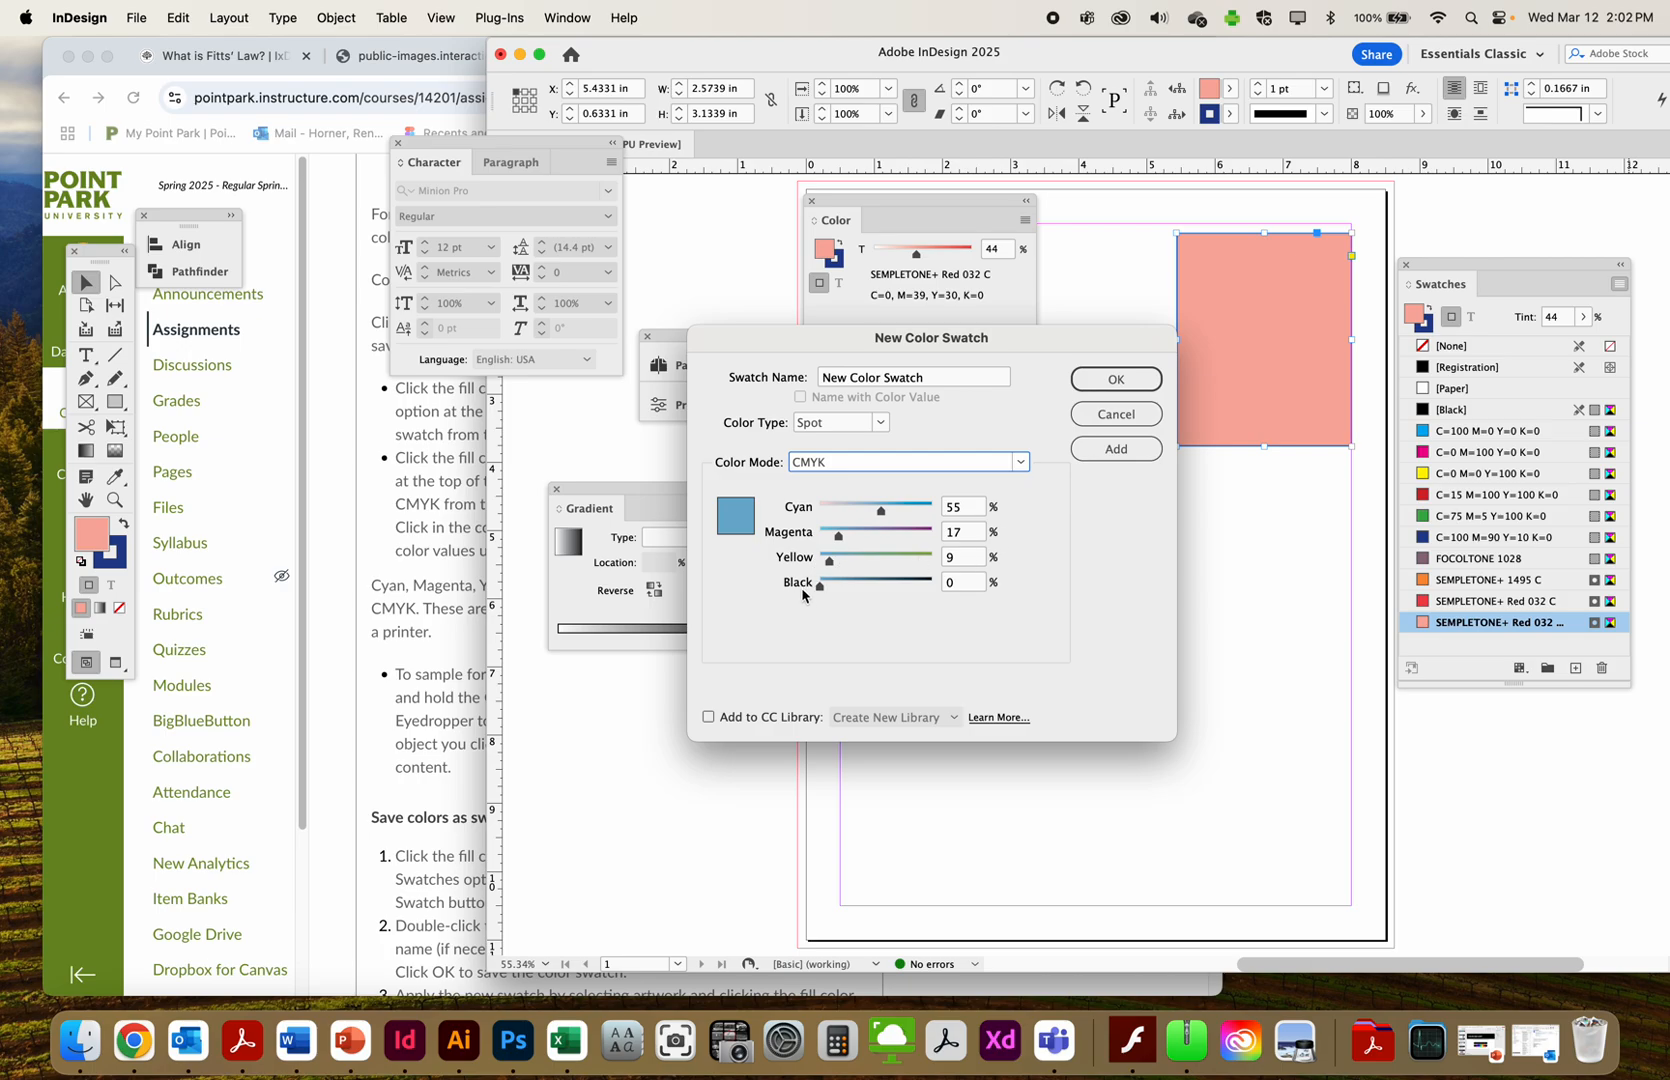
pyautogui.moveTo(820, 585); pyautogui.dragTo(852, 563)
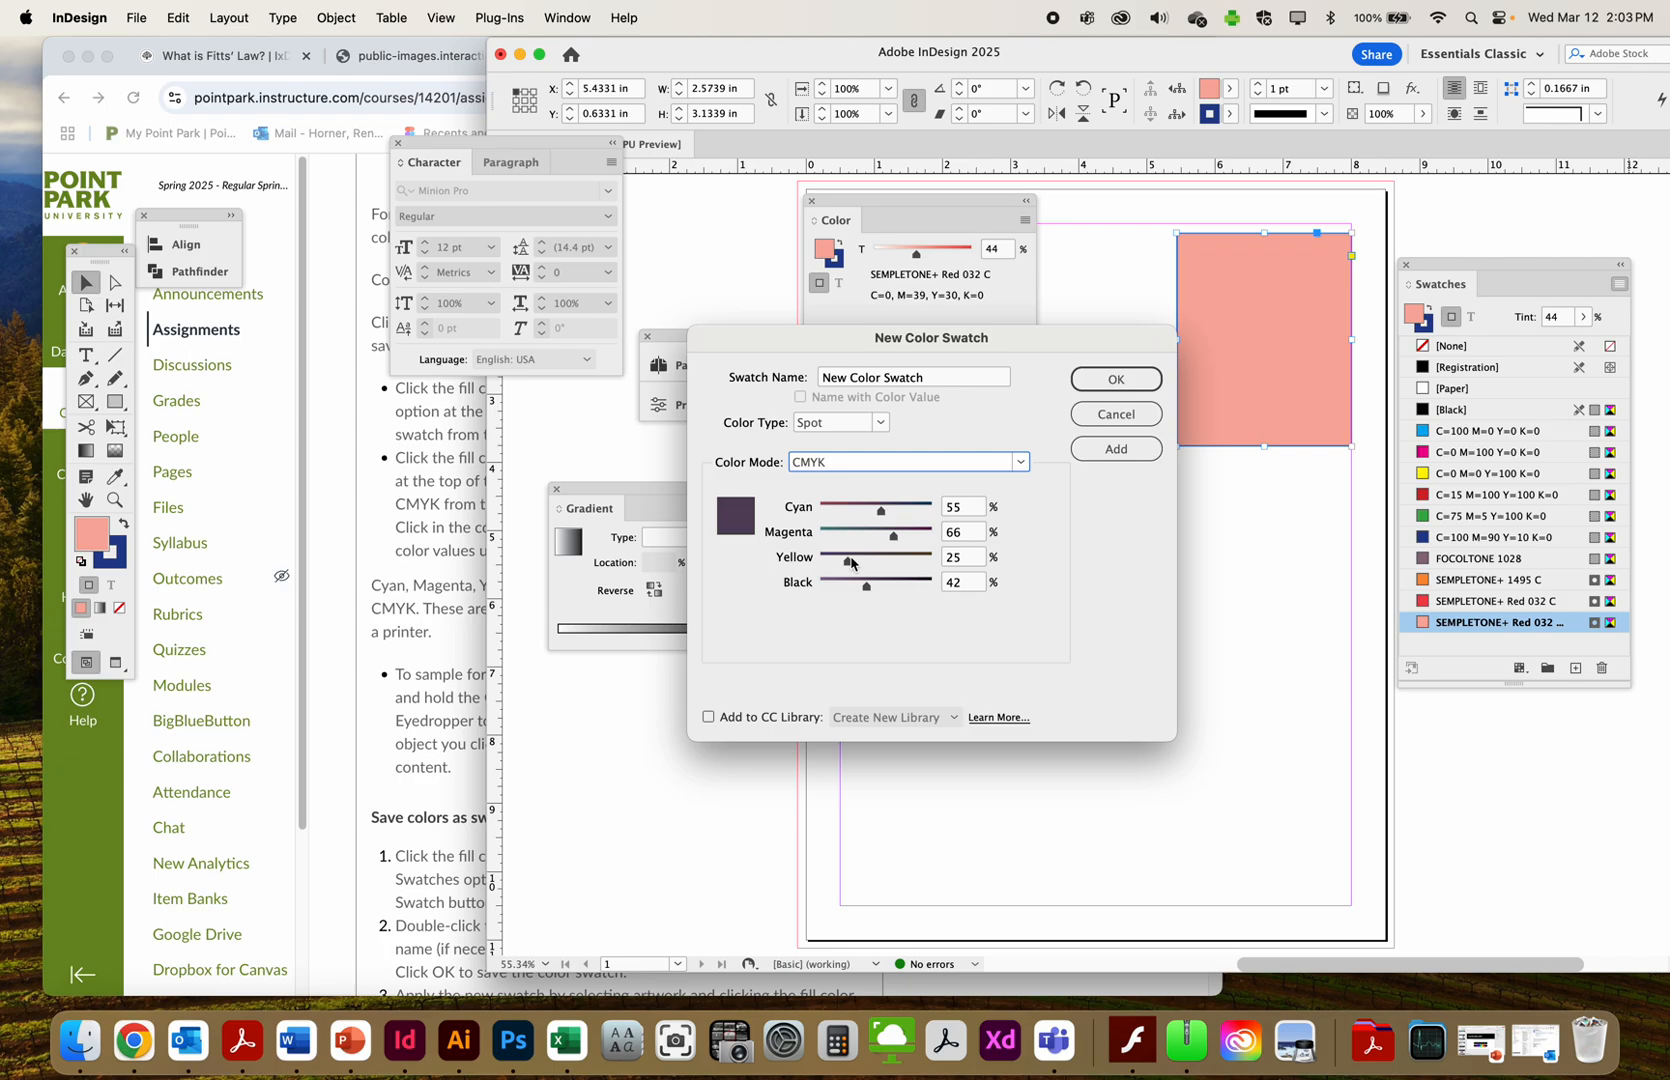
# Adjust the new swatch to cyan 54% and magenta 62%, and add it to the document's swatches
pyautogui.click(962, 507)
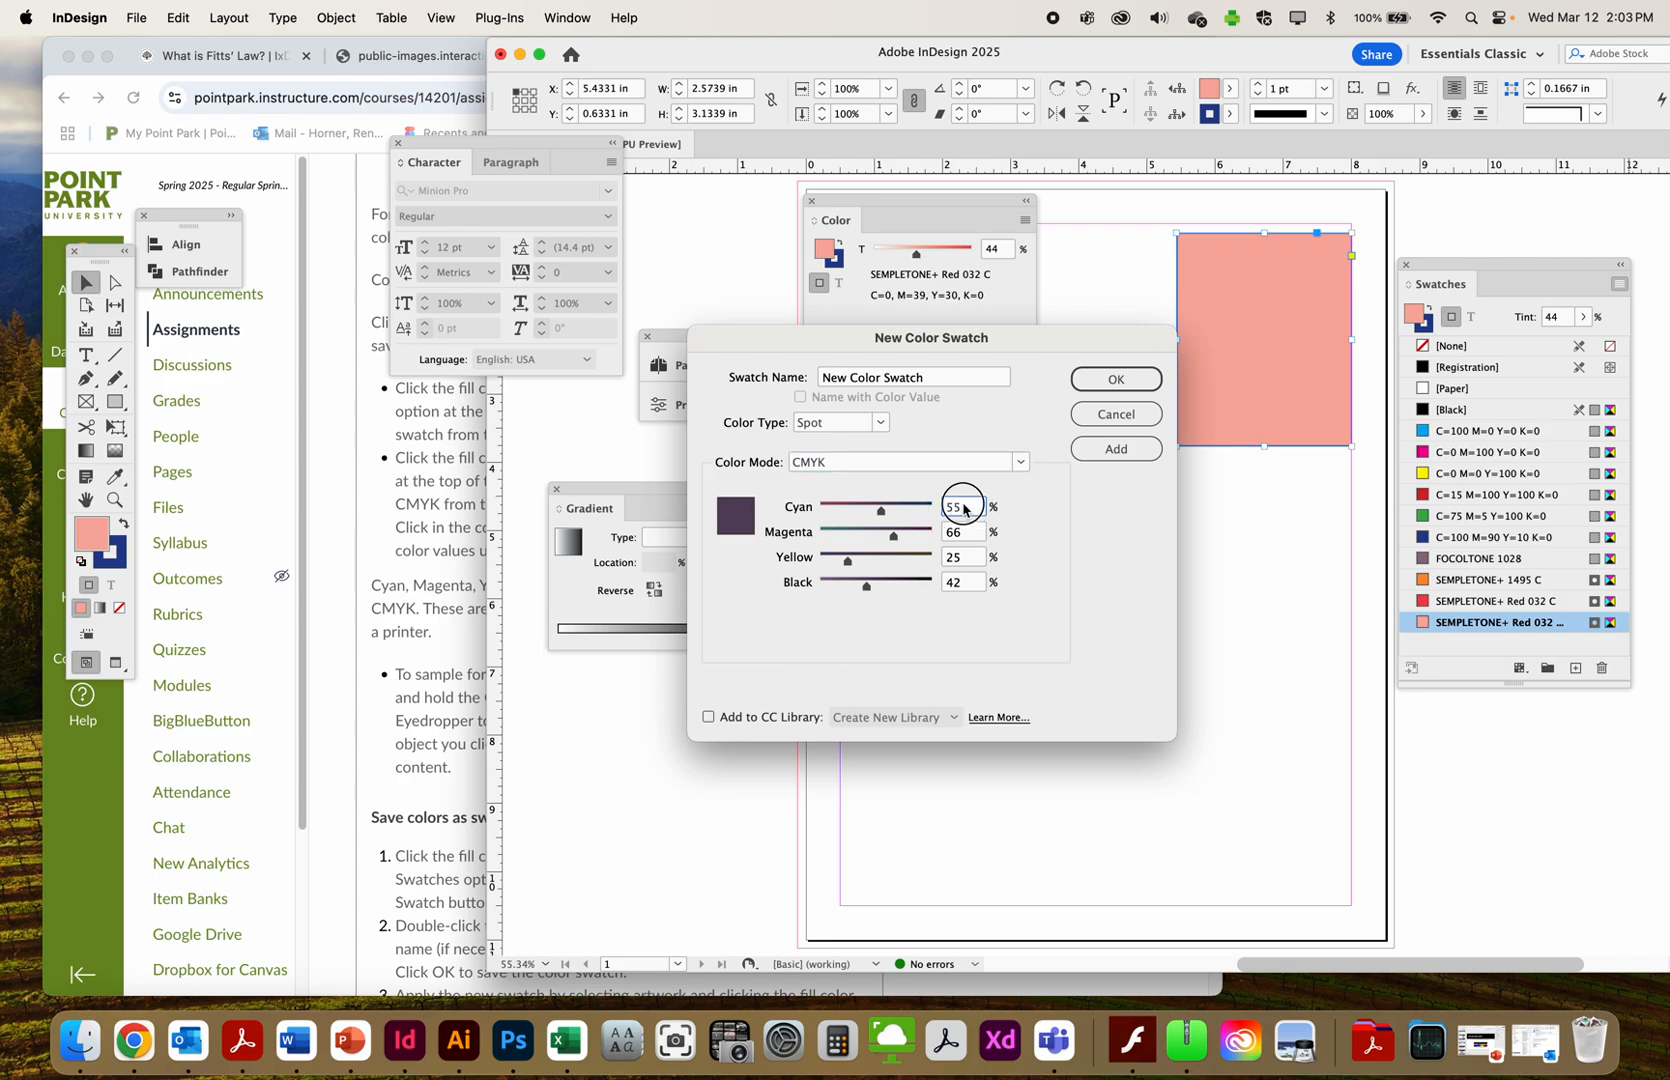
pyautogui.write('54')
pyautogui.click(951, 537)
pyautogui.moveTo(893, 536); pyautogui.dragTo(888, 537)
pyautogui.click(1086, 451)
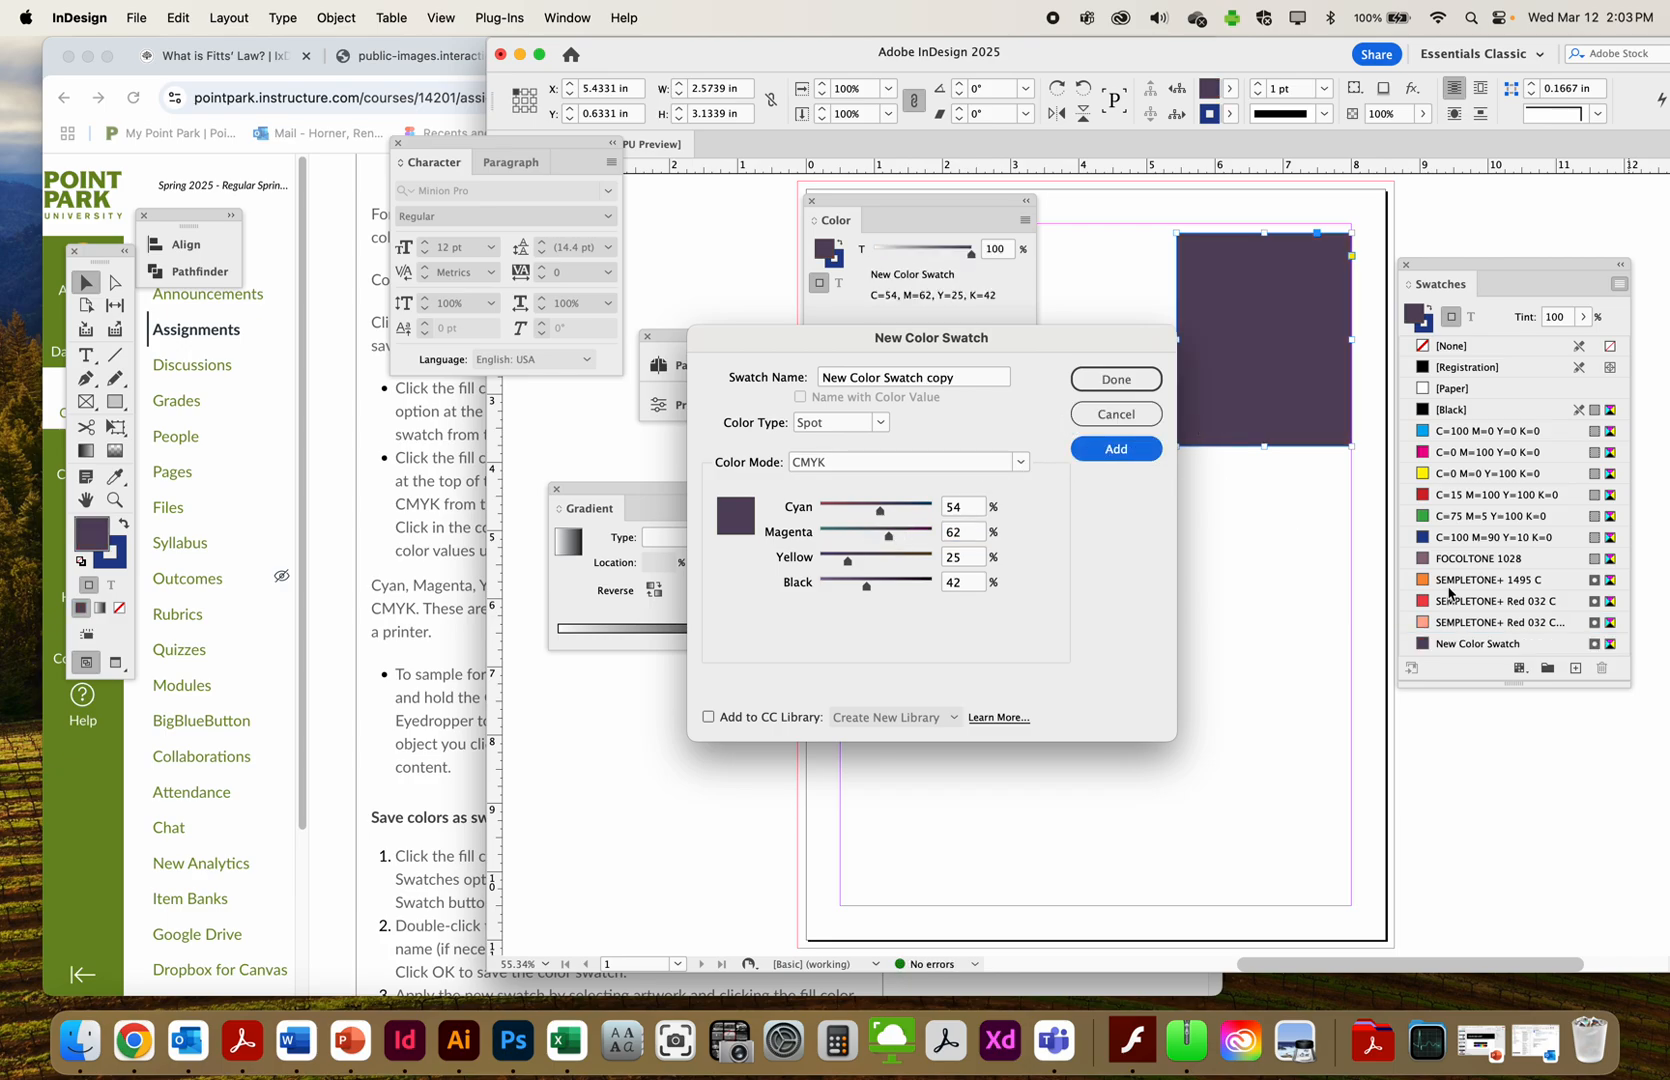
pyautogui.click(1116, 380)
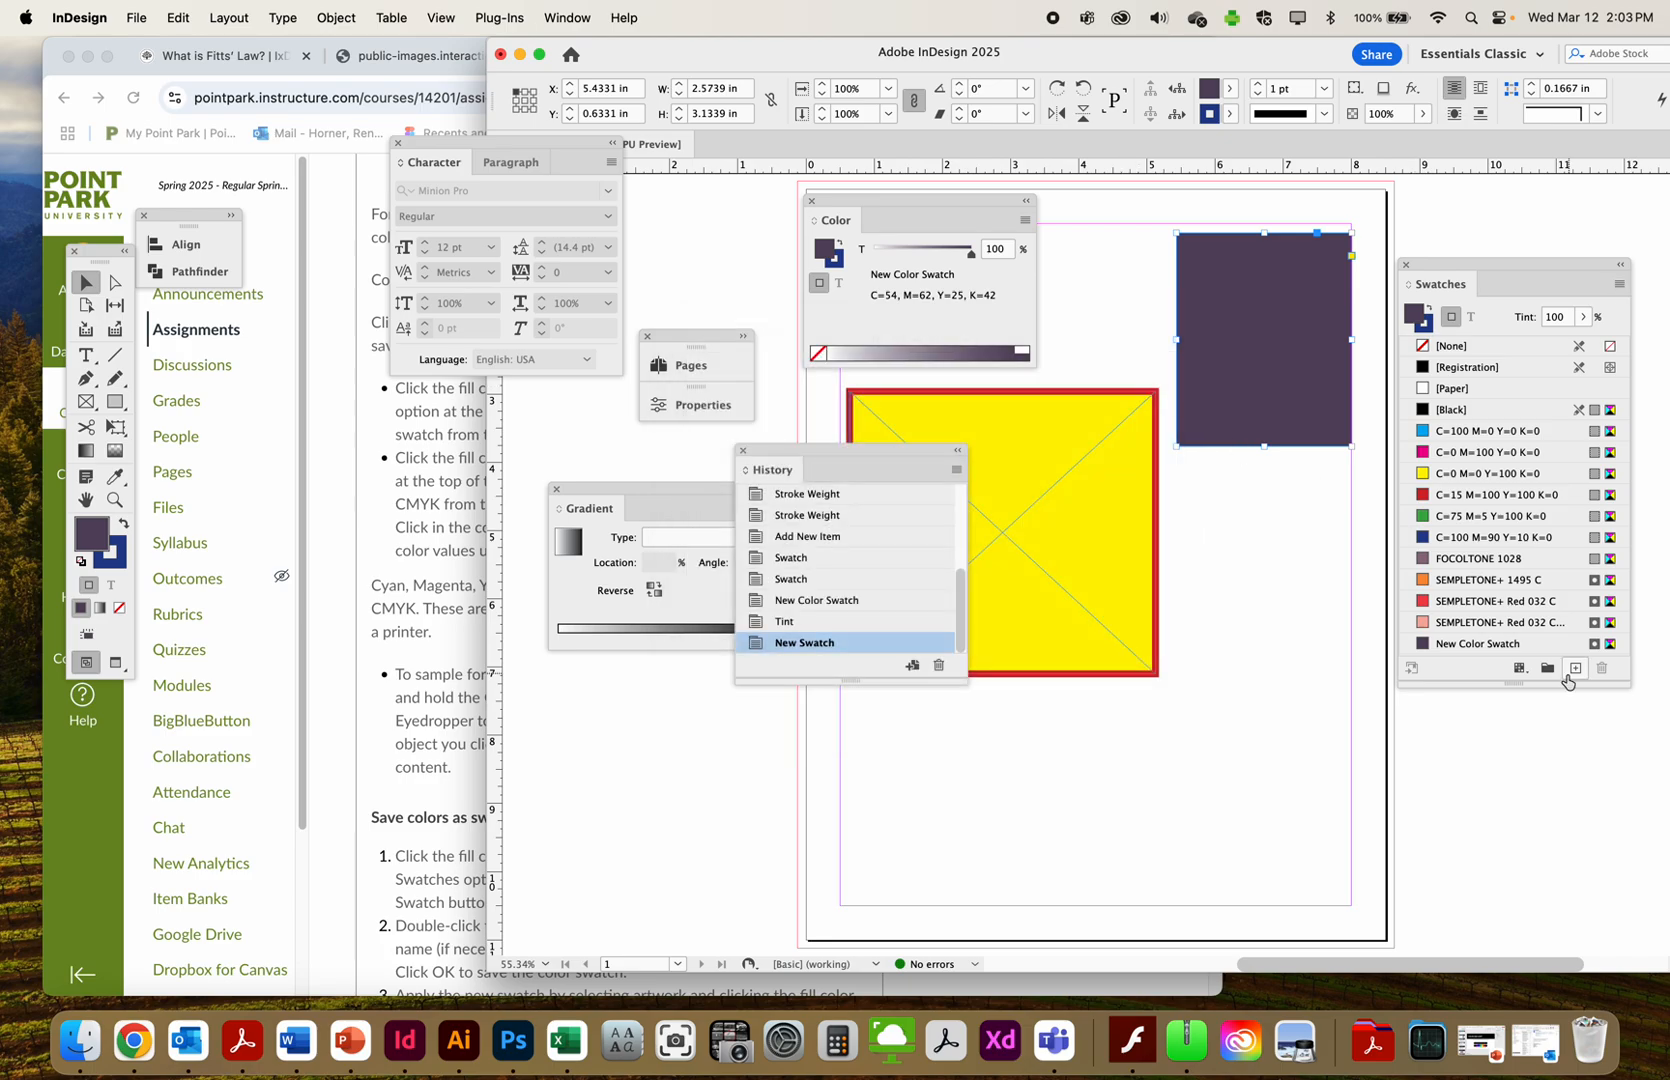
# Rename the new dark purple swatch as Corporate Purple
pyautogui.doubleClick(1481, 644)
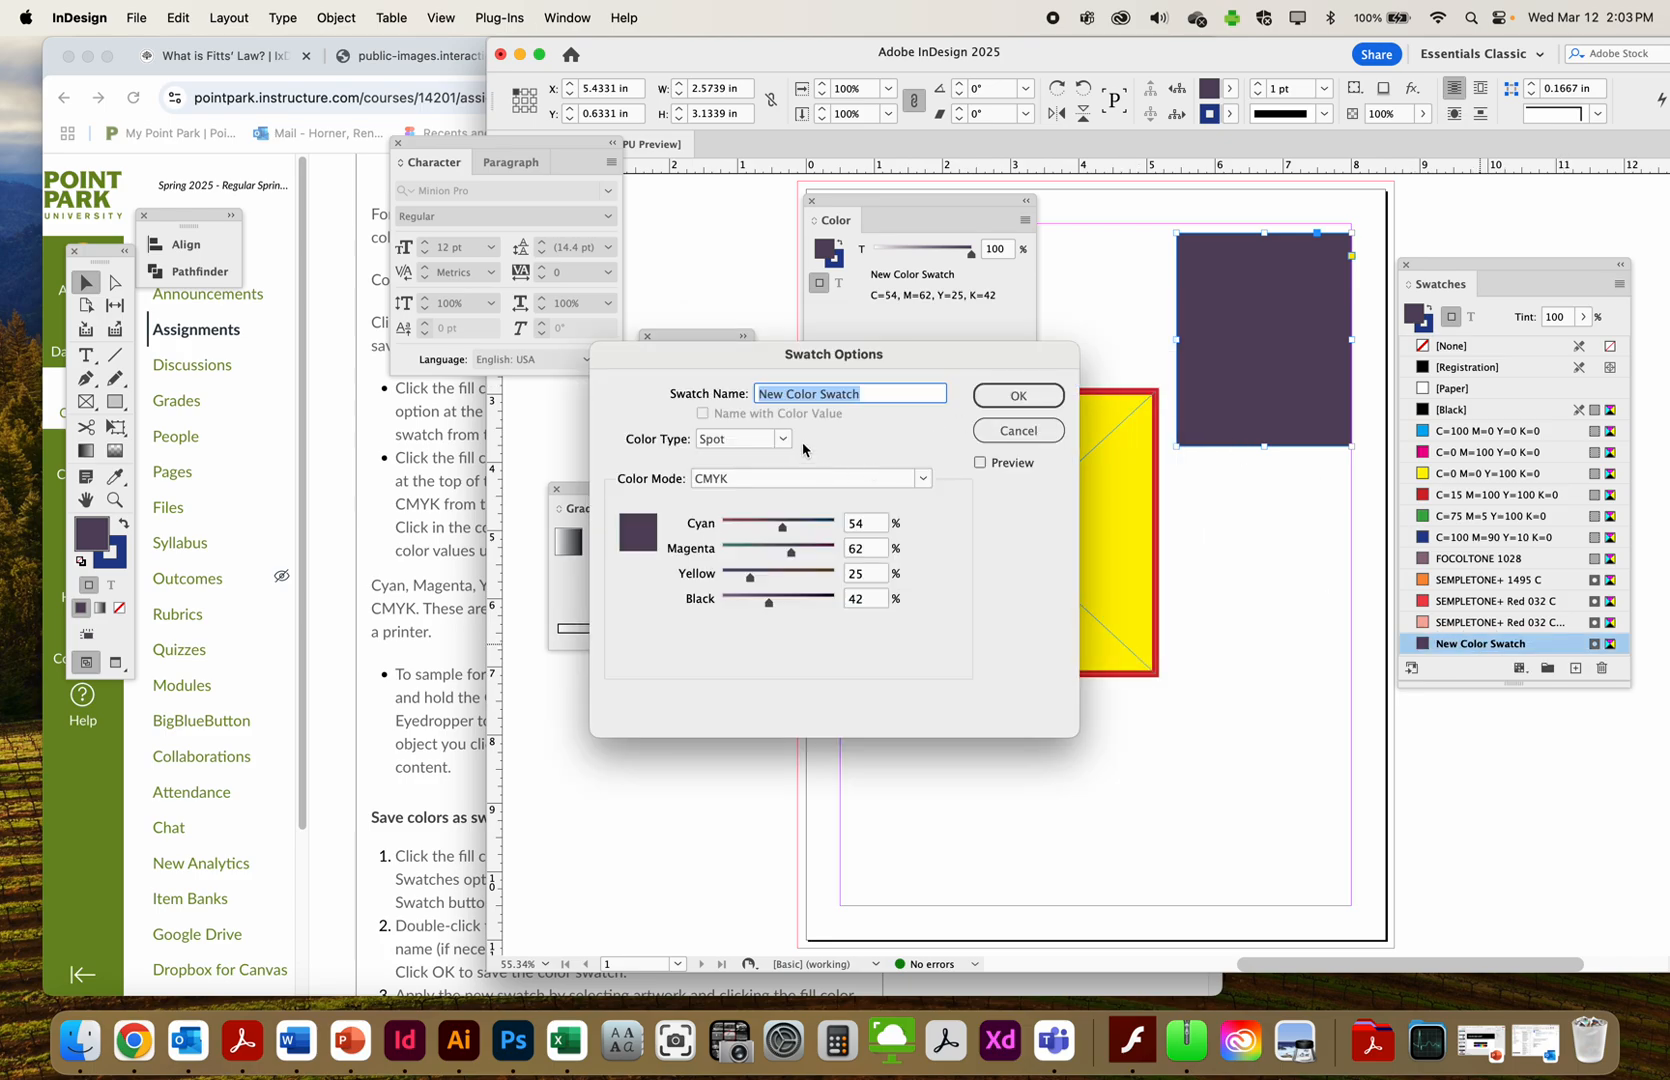
pyautogui.write('CO')
pyautogui.press('Return')
# Close the History panel and make the Swatches panel taller
pyautogui.scroll(-1, 855, 590)
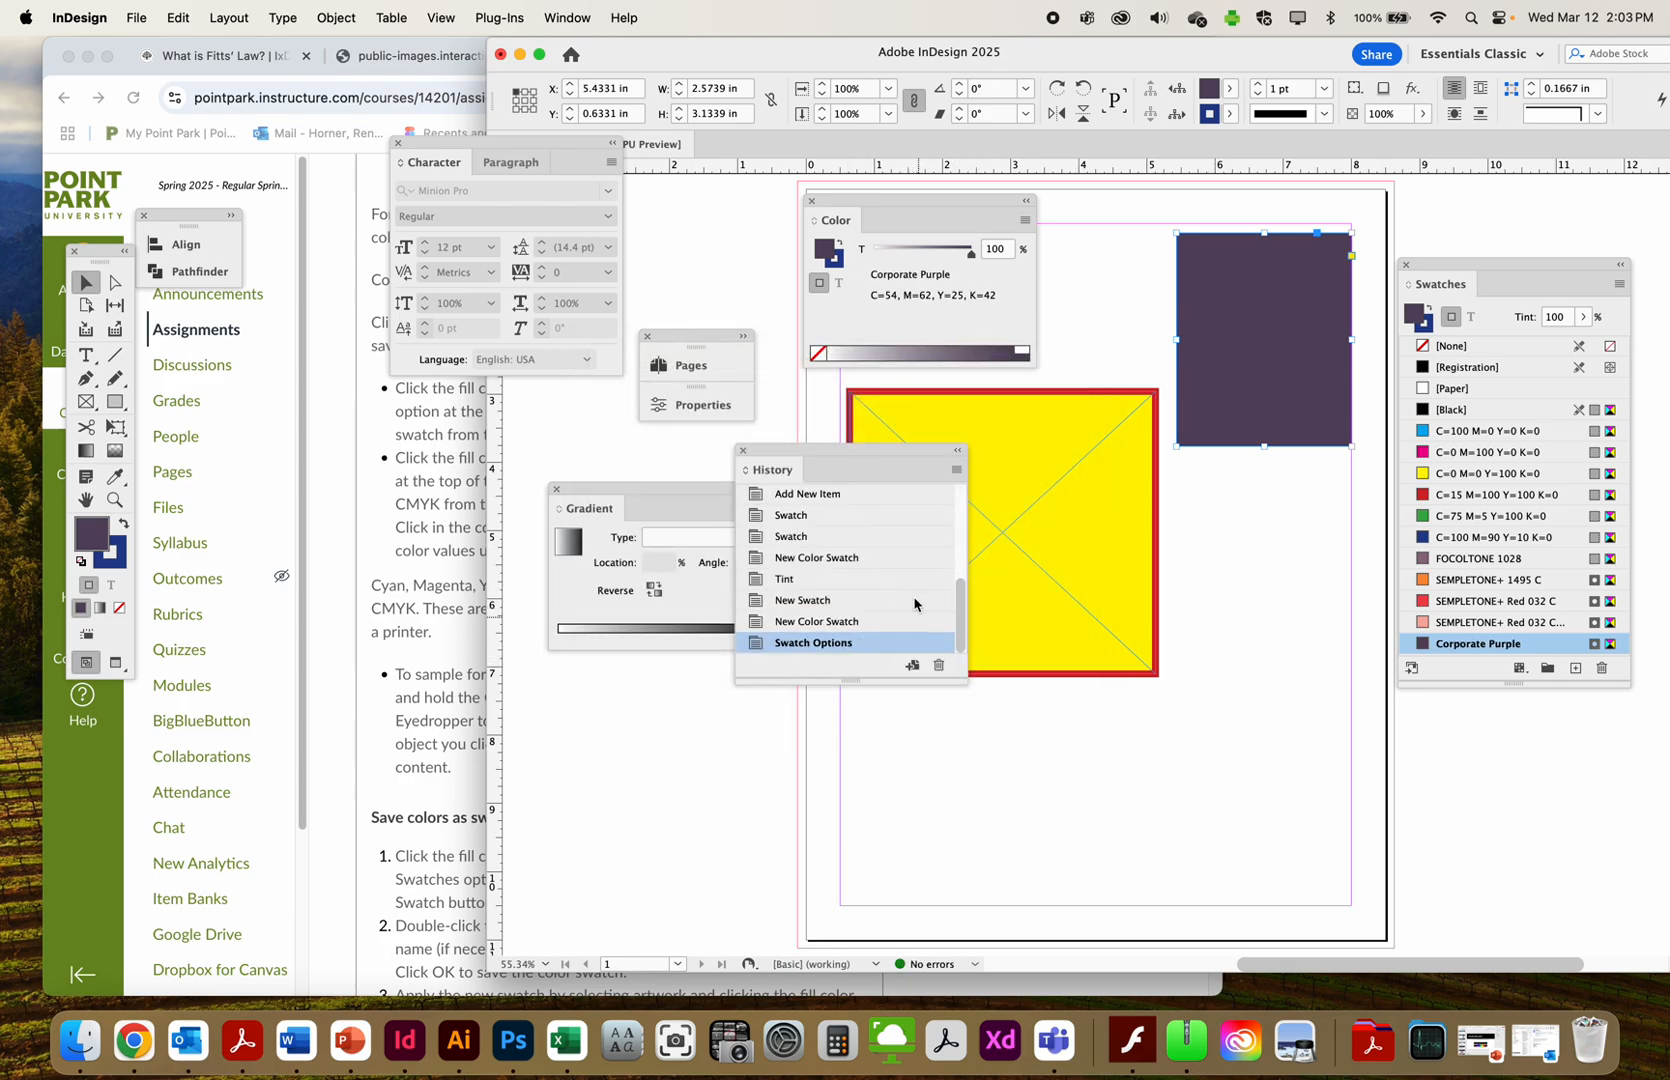
pyautogui.click(742, 450)
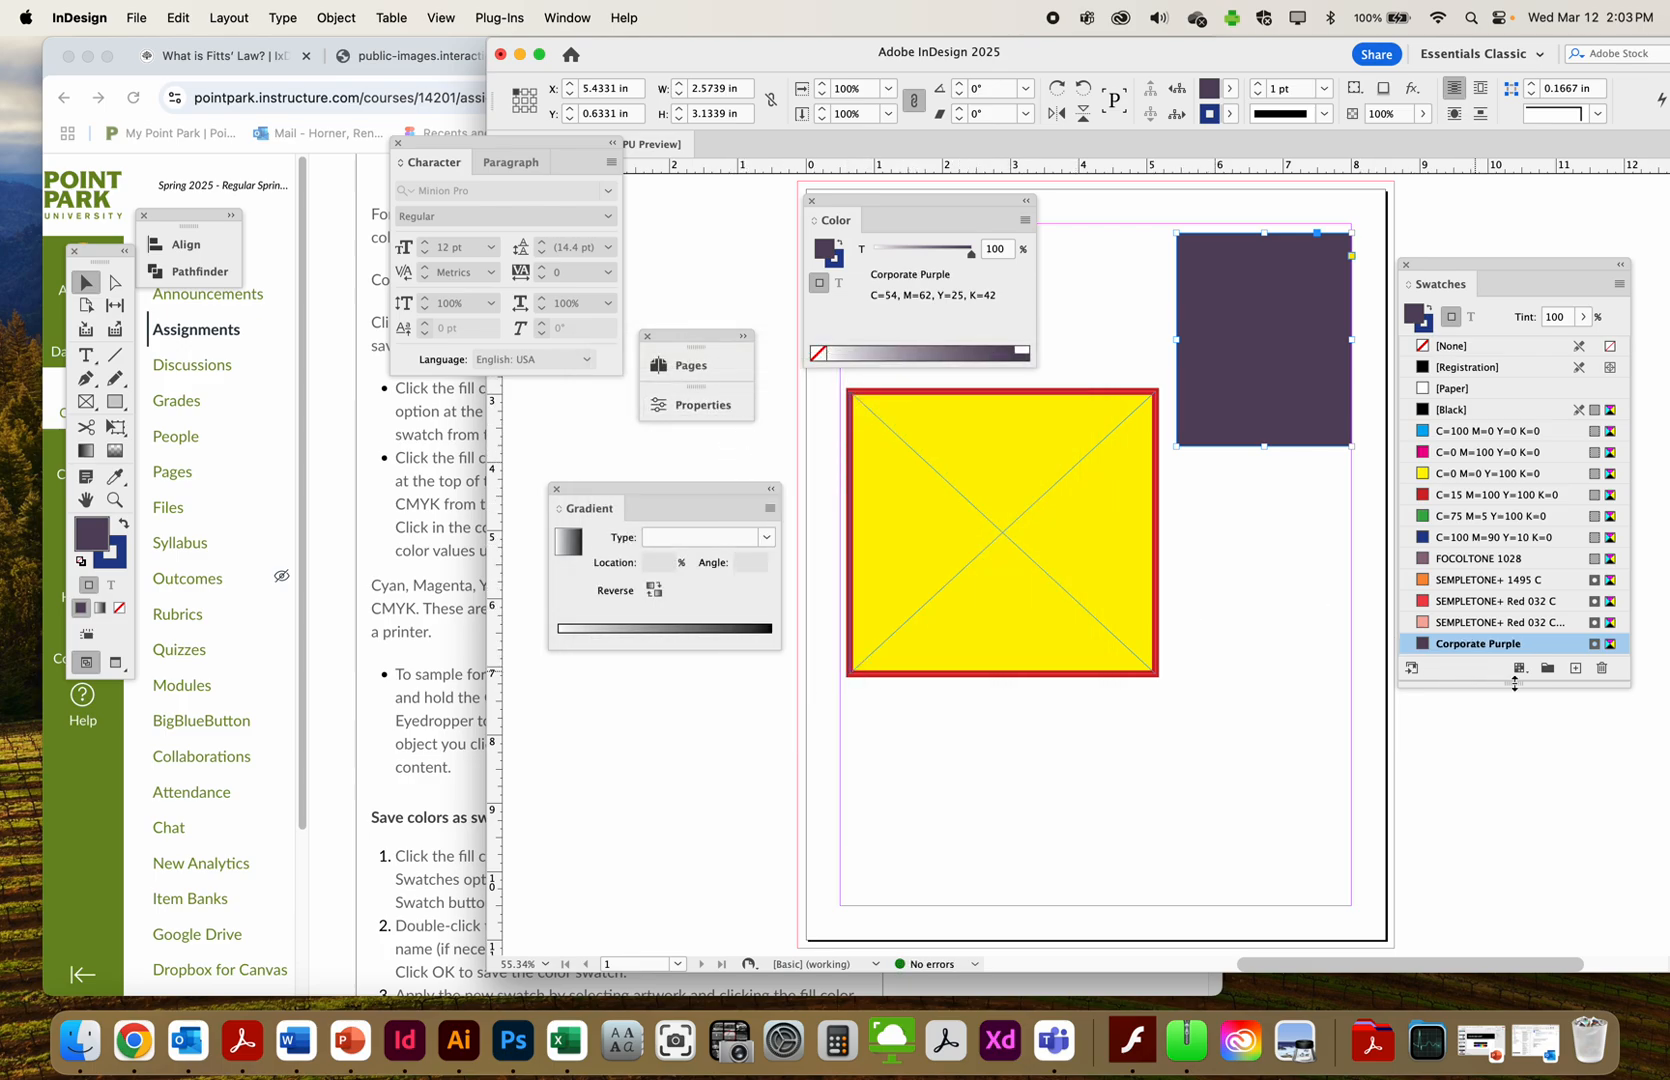
pyautogui.moveTo(1592, 684); pyautogui.dragTo(1588, 792)
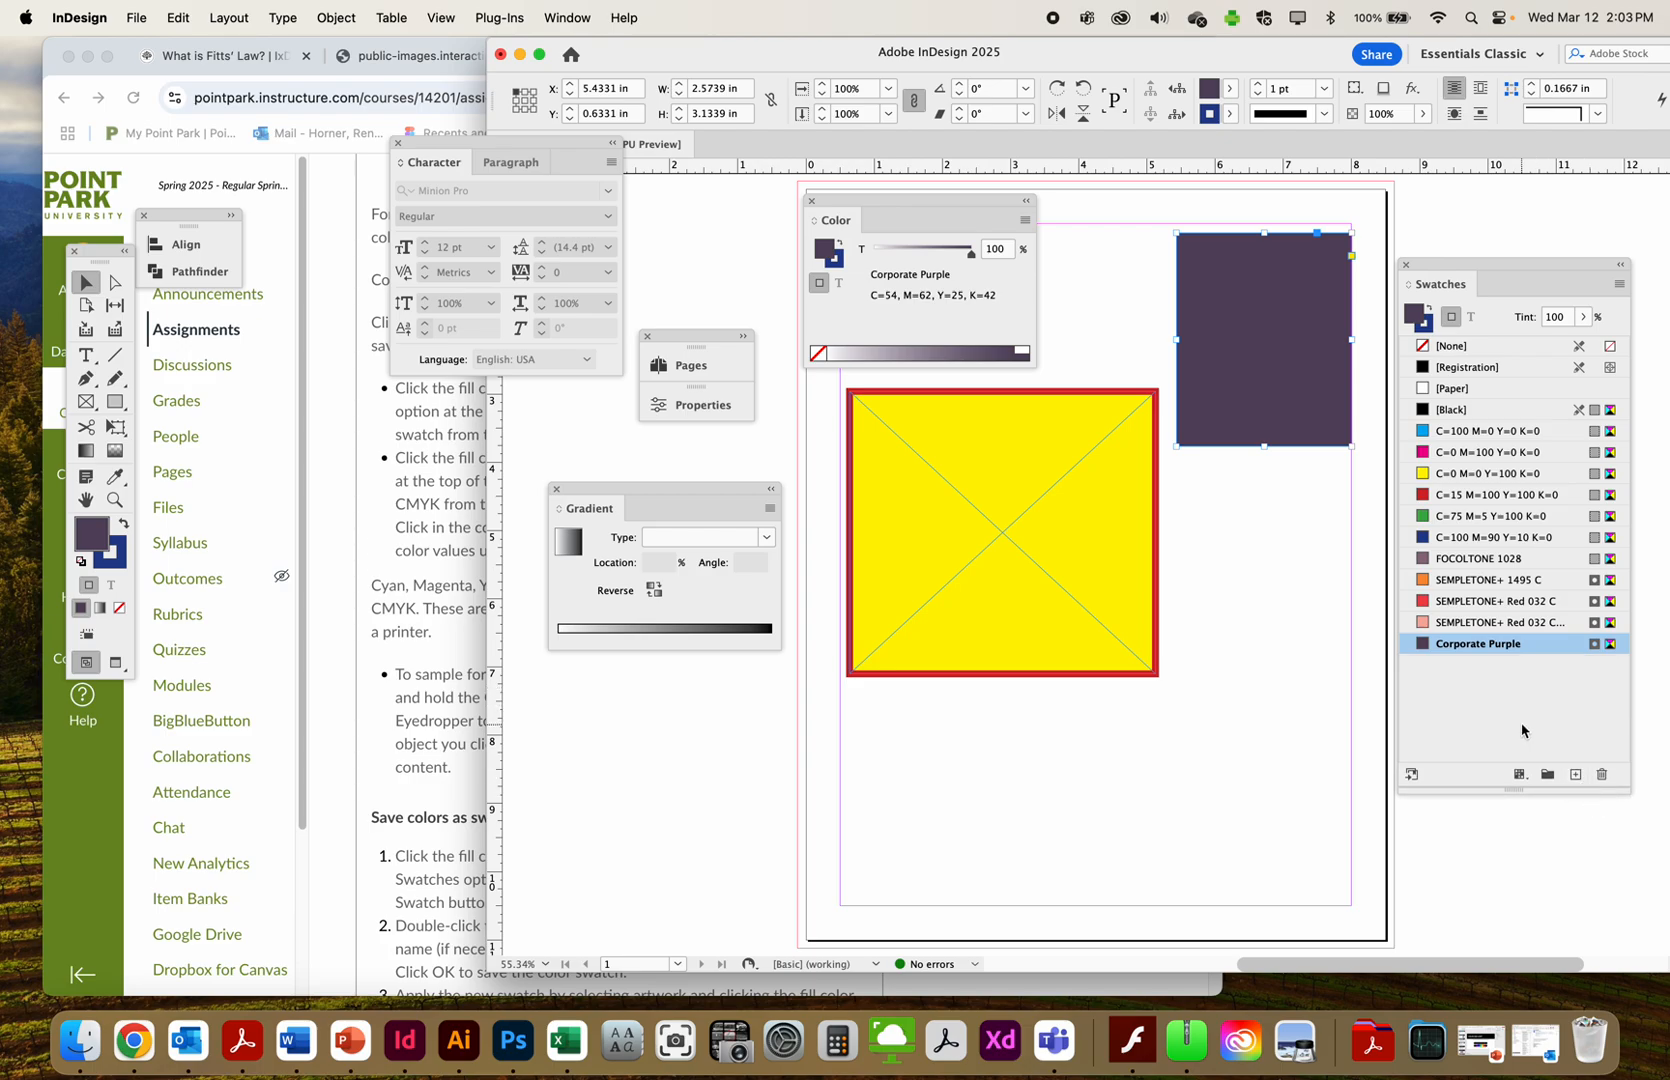
# Create a new tint swatch of Corporate Purple at 36% and add it to the document's swatches
pyautogui.click(1617, 284)
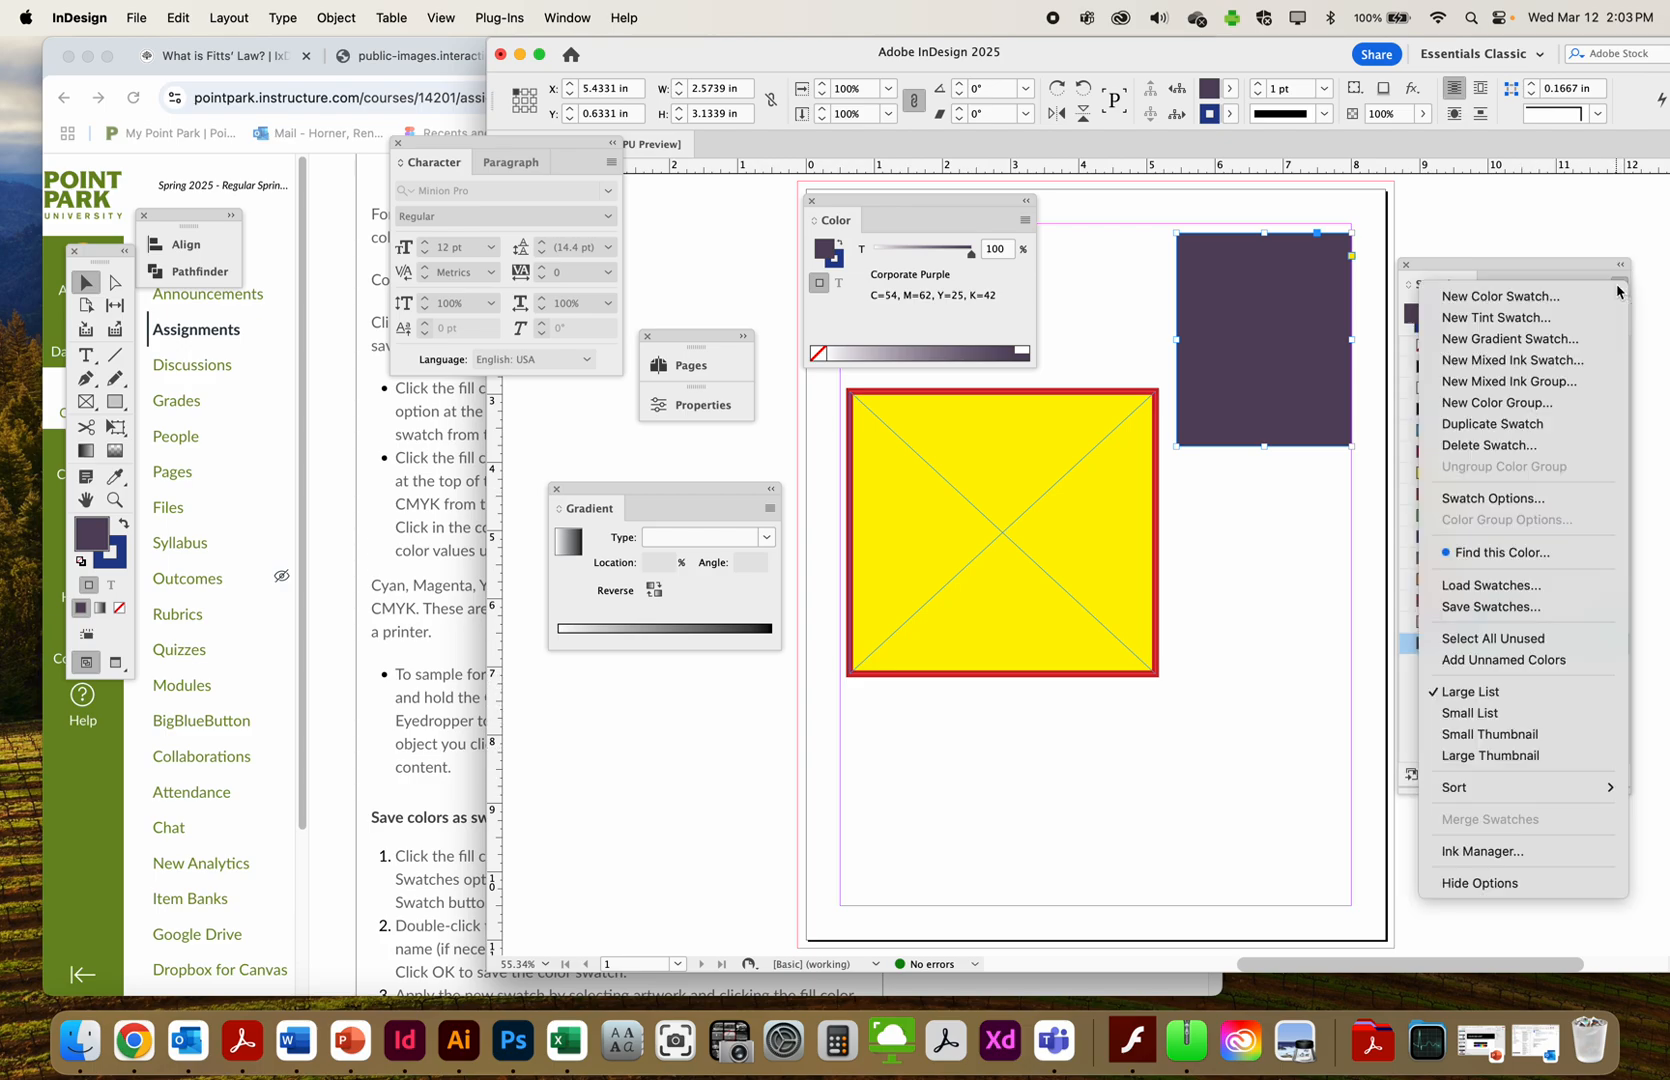
pyautogui.click(1527, 317)
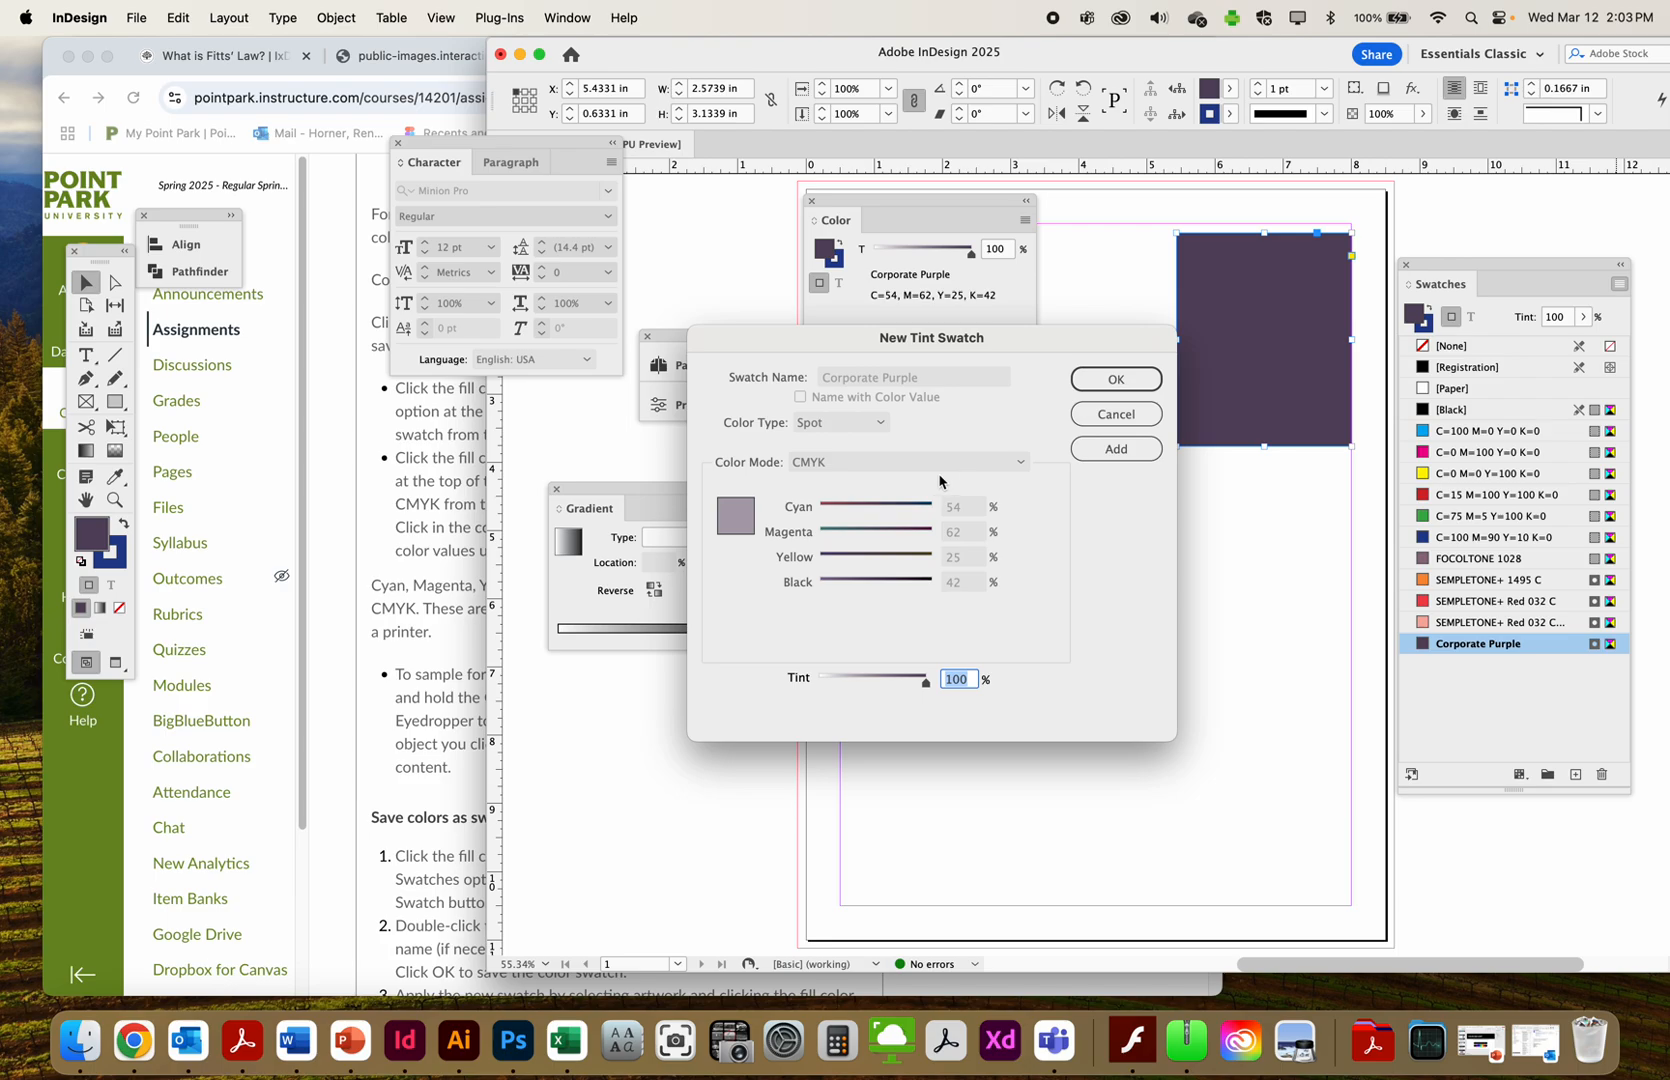
pyautogui.click(888, 375)
pyautogui.moveTo(931, 690); pyautogui.dragTo(857, 683)
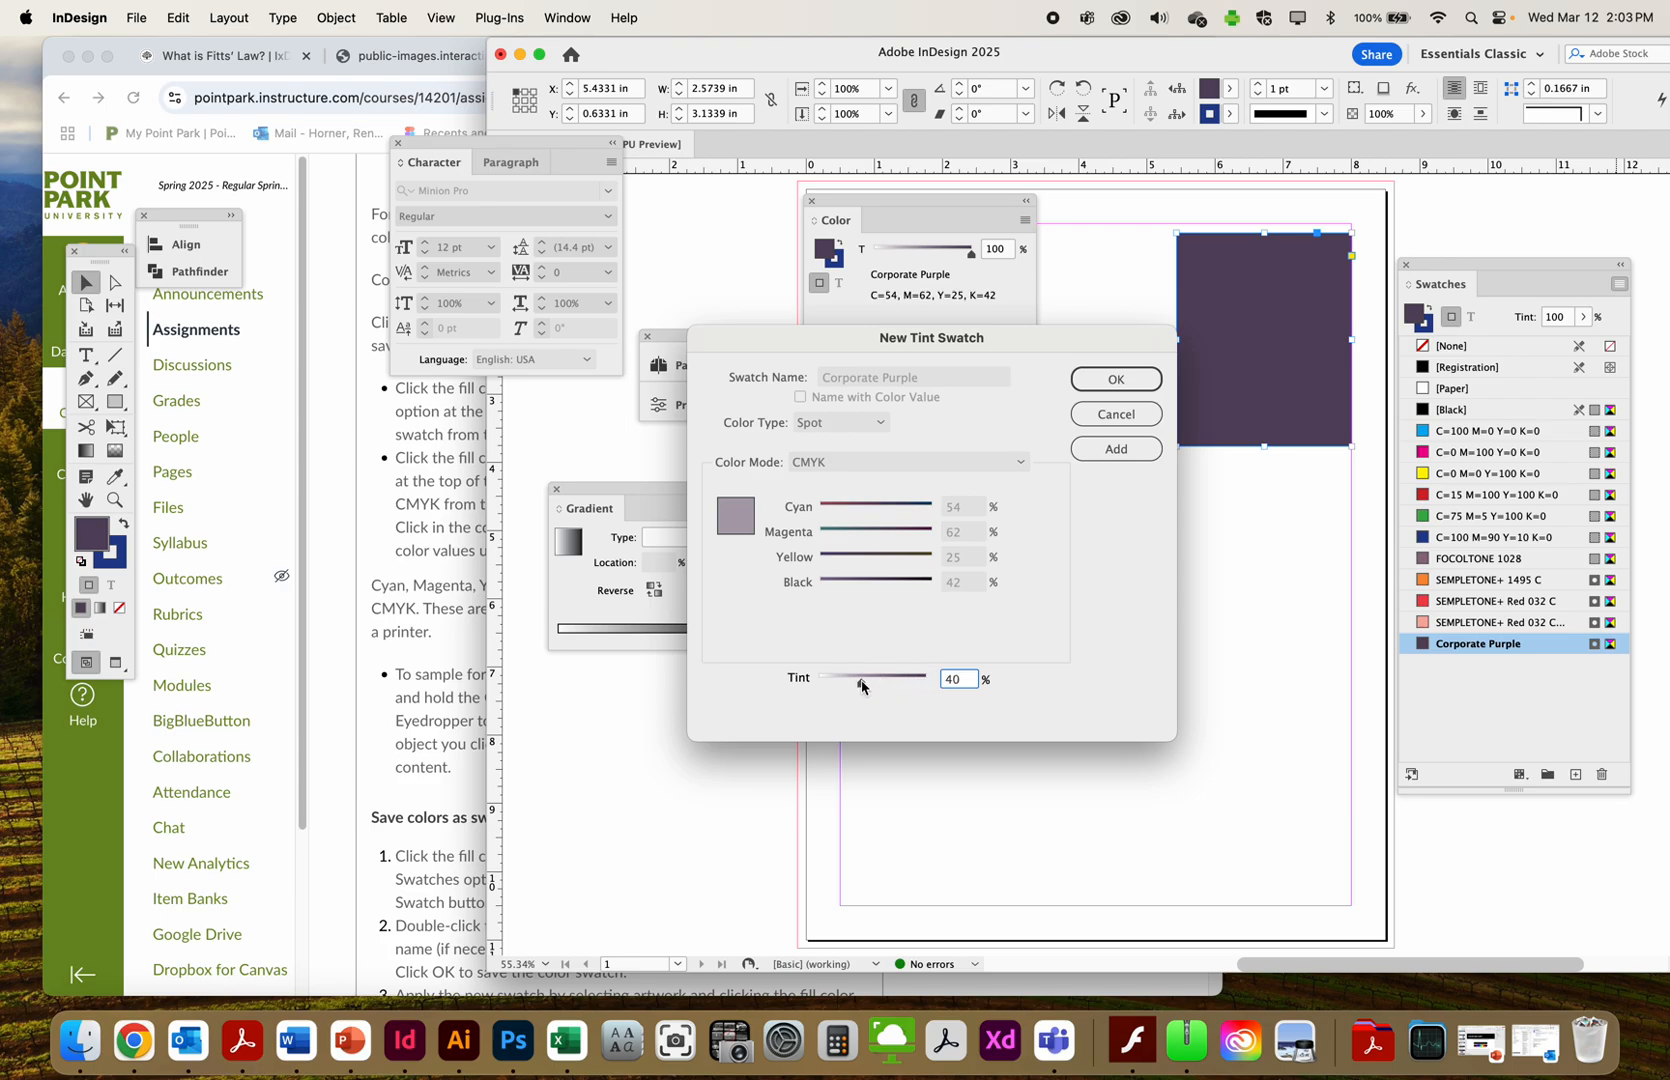
pyautogui.click(1117, 451)
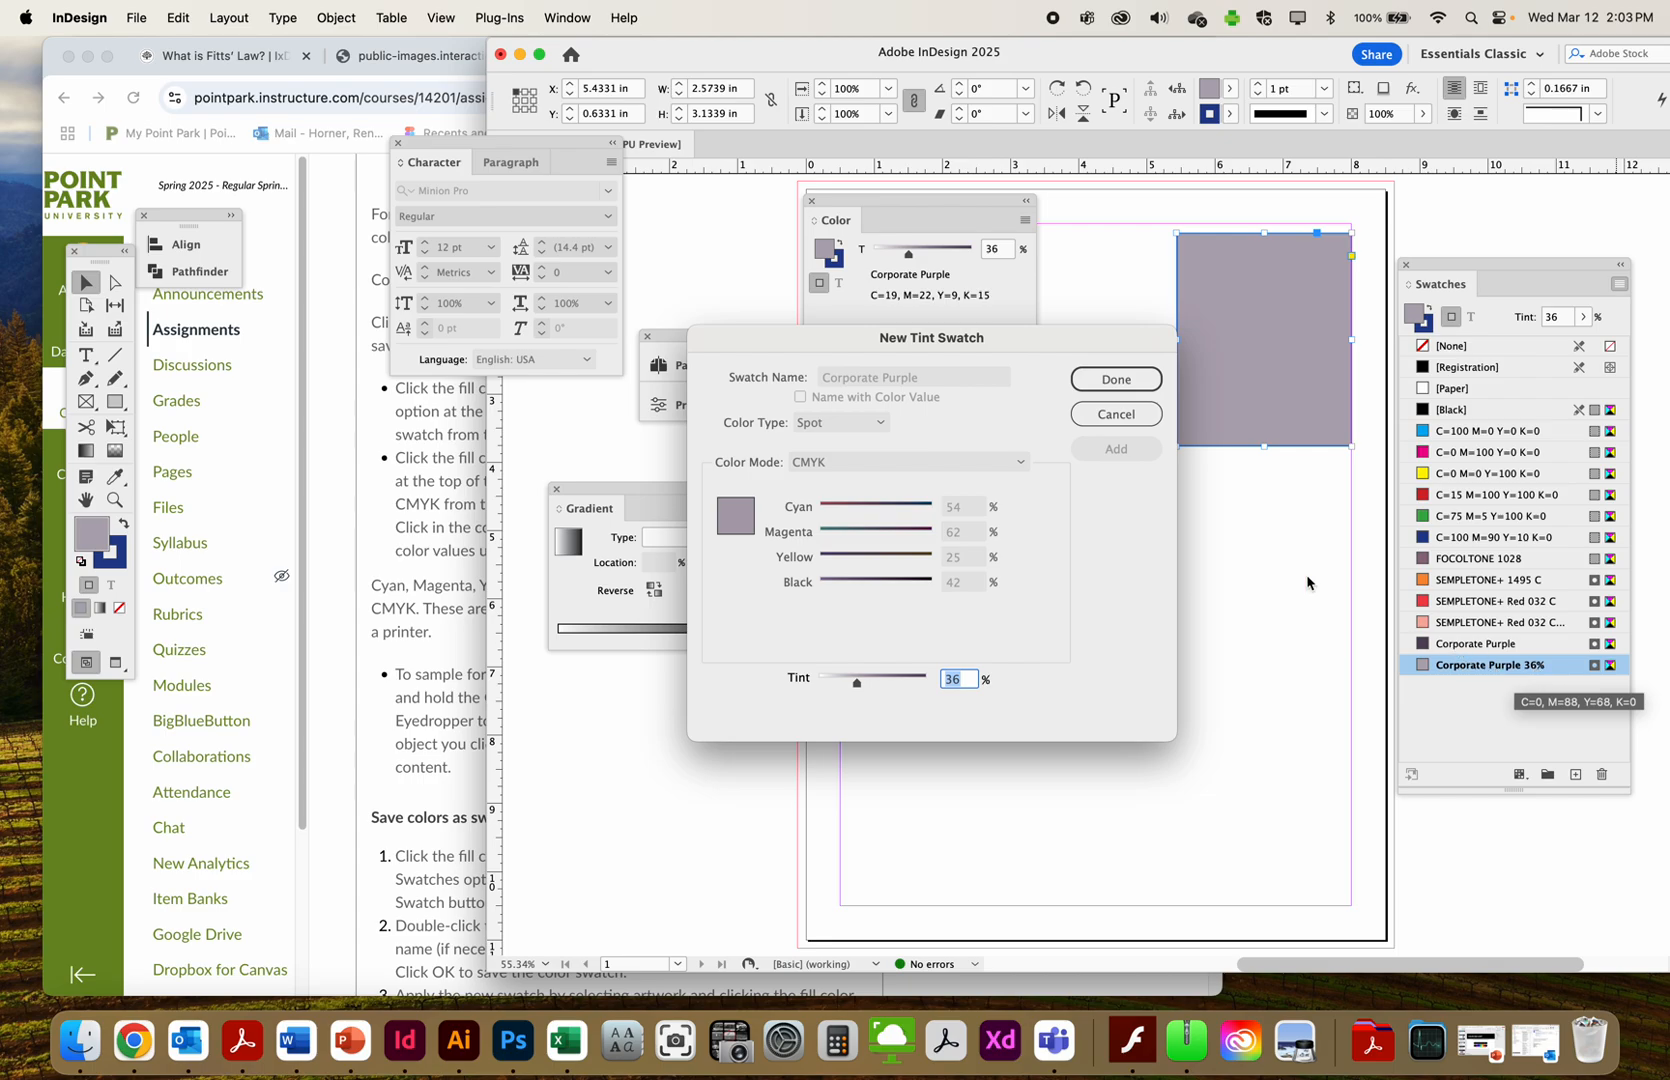
pyautogui.click(1115, 416)
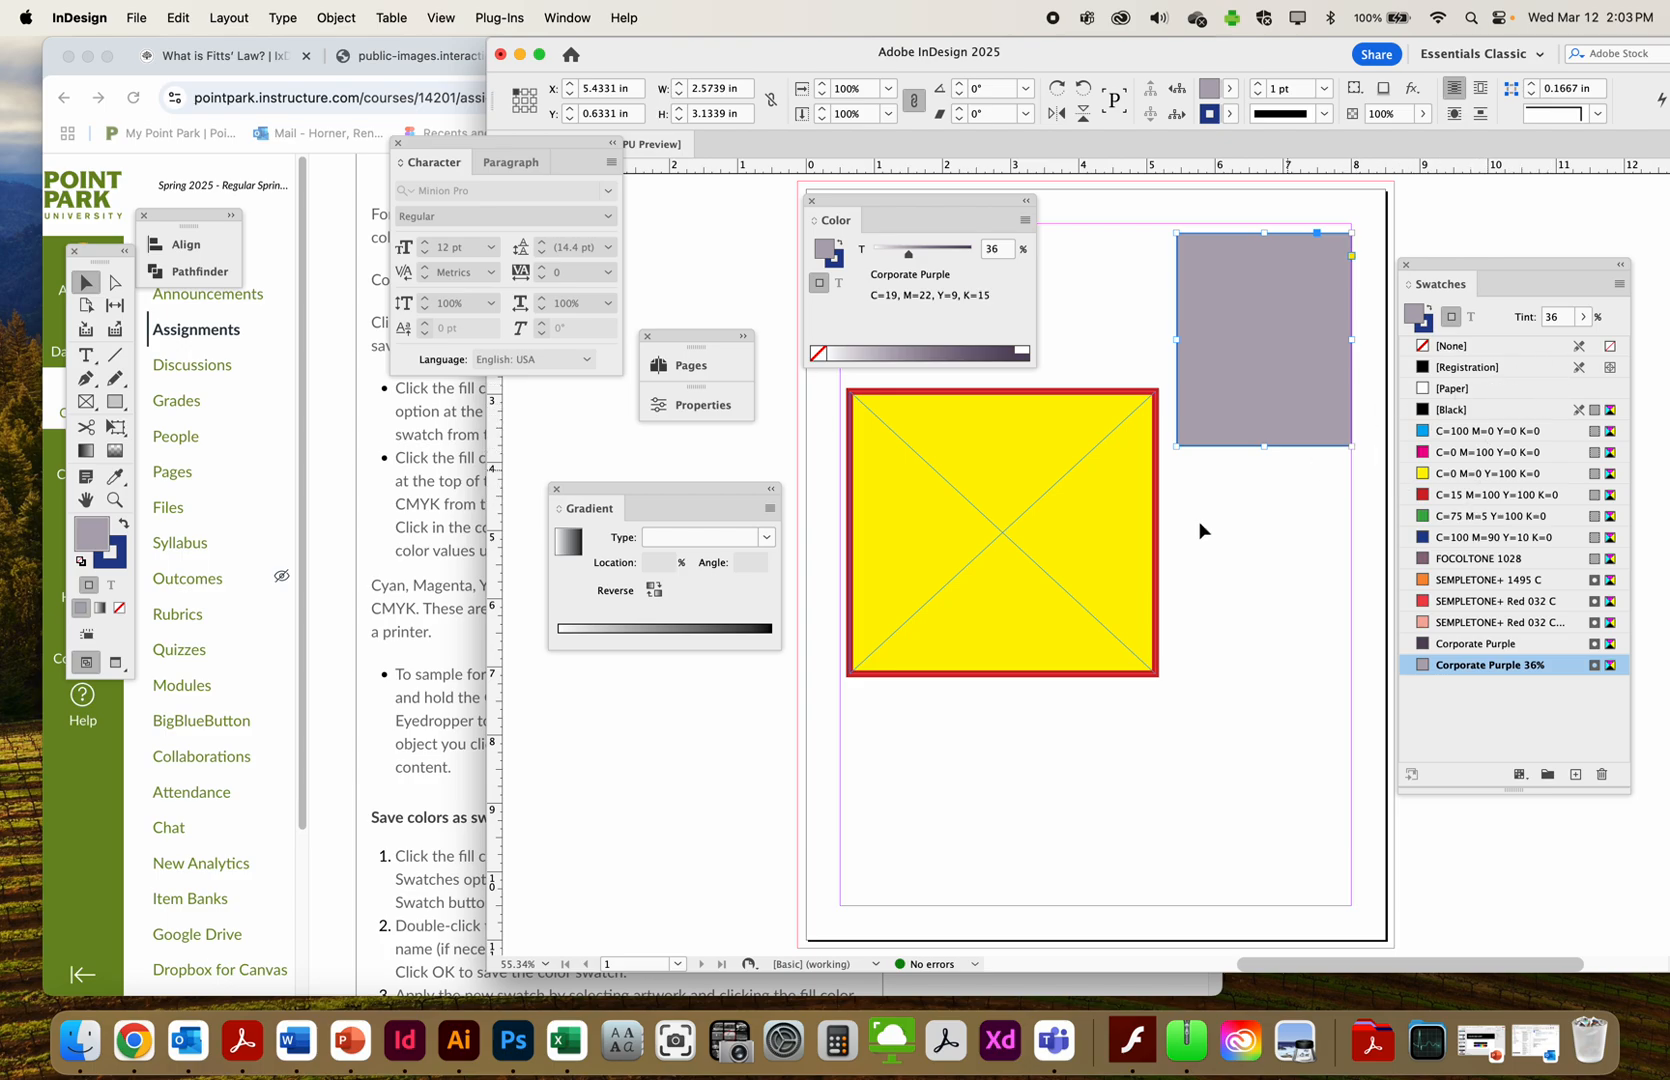
# Set the fill tint of the large yellow frame to 44% and save it as a new swatch
pyautogui.click(1041, 488)
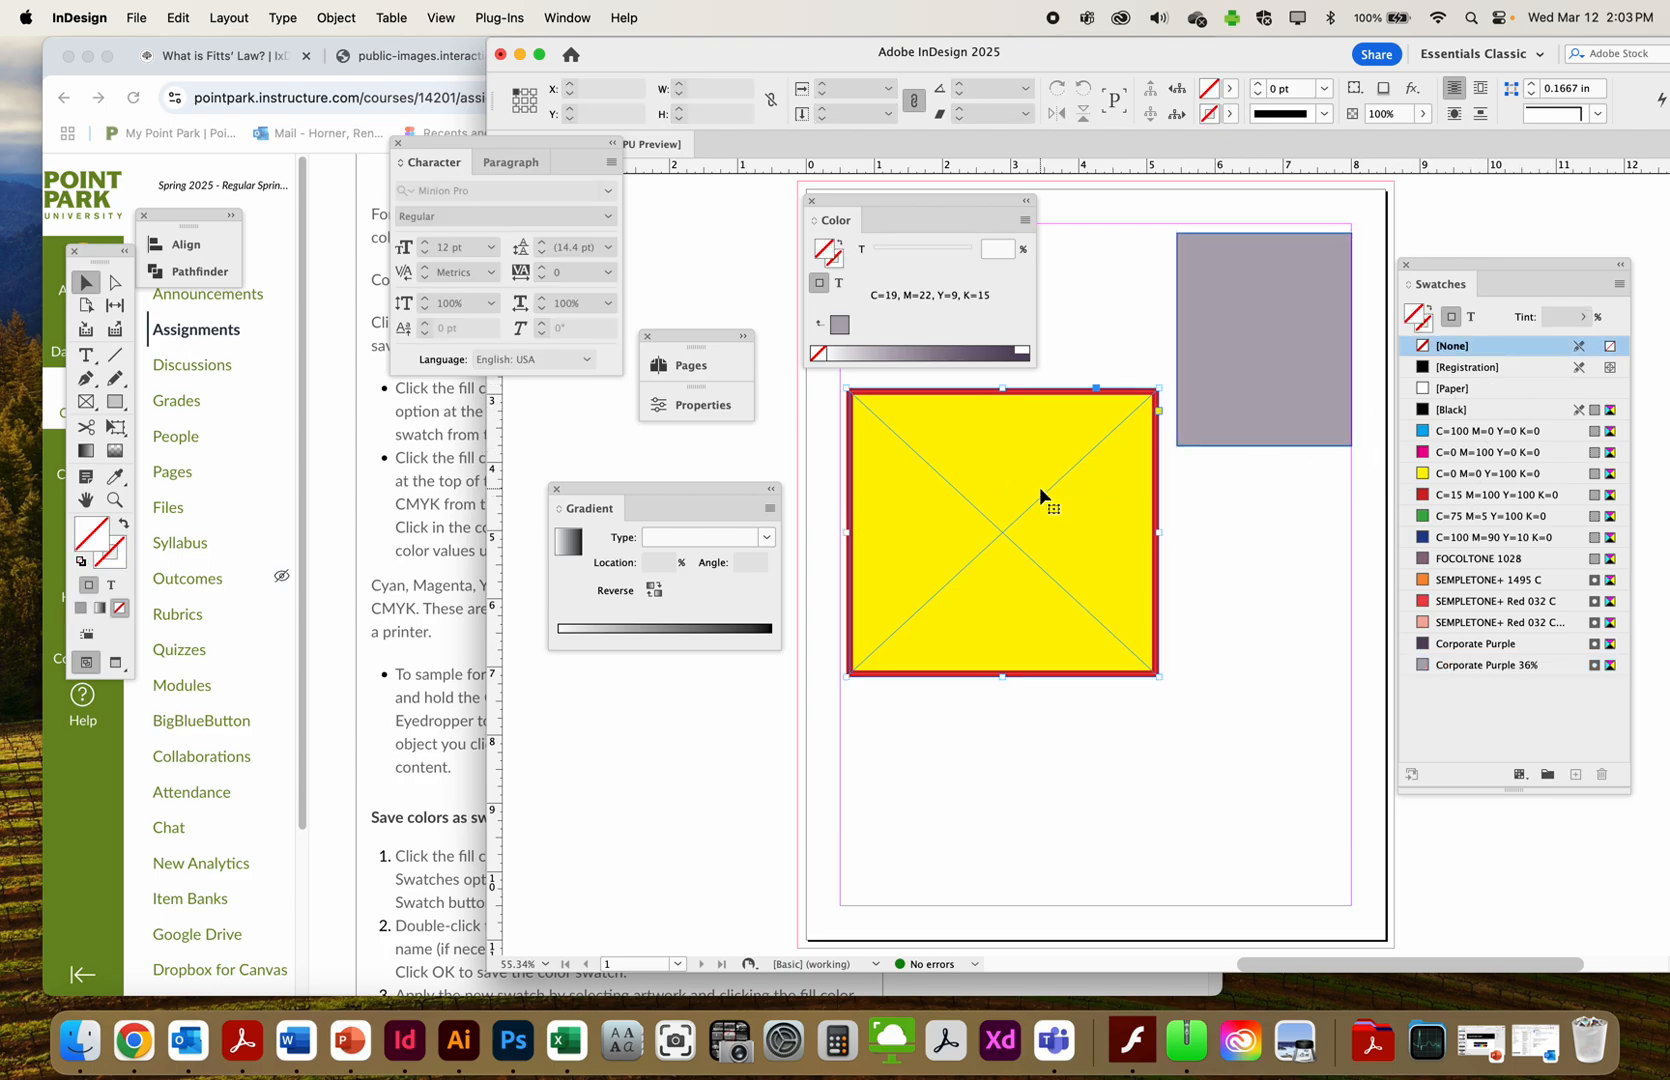
pyautogui.click(1583, 316)
pyautogui.moveTo(1585, 341); pyautogui.dragTo(1526, 341)
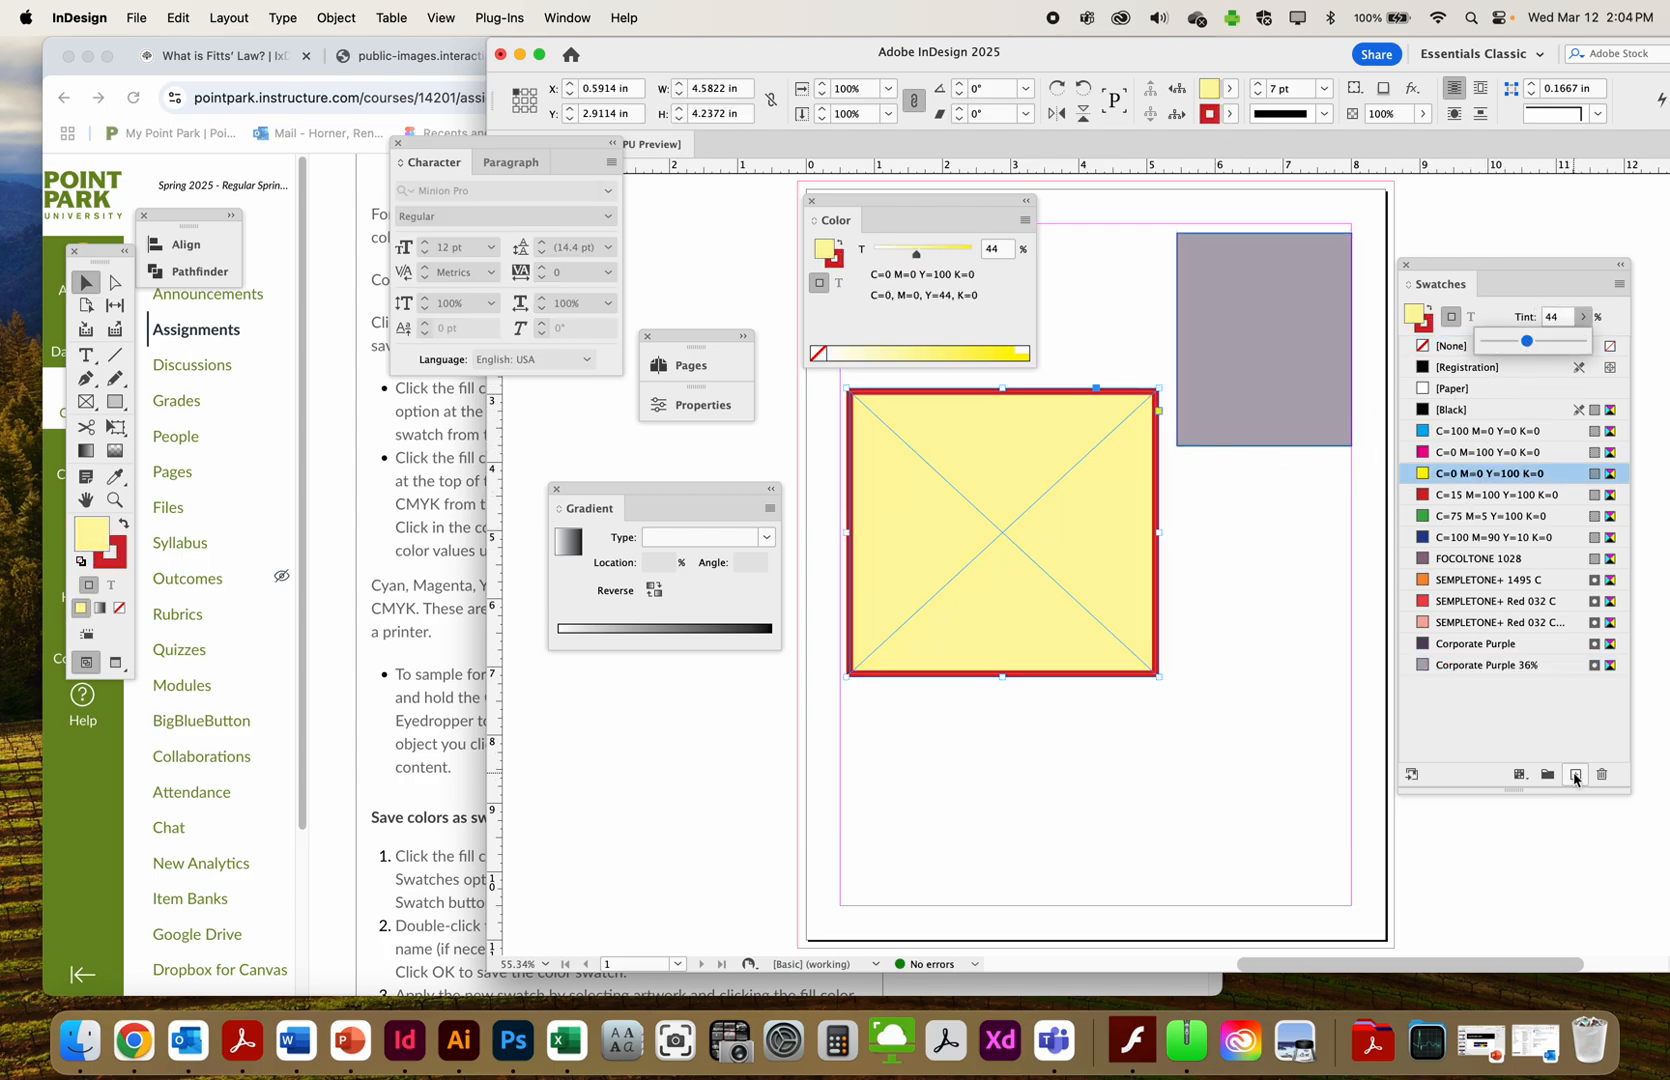
pyautogui.click(1576, 774)
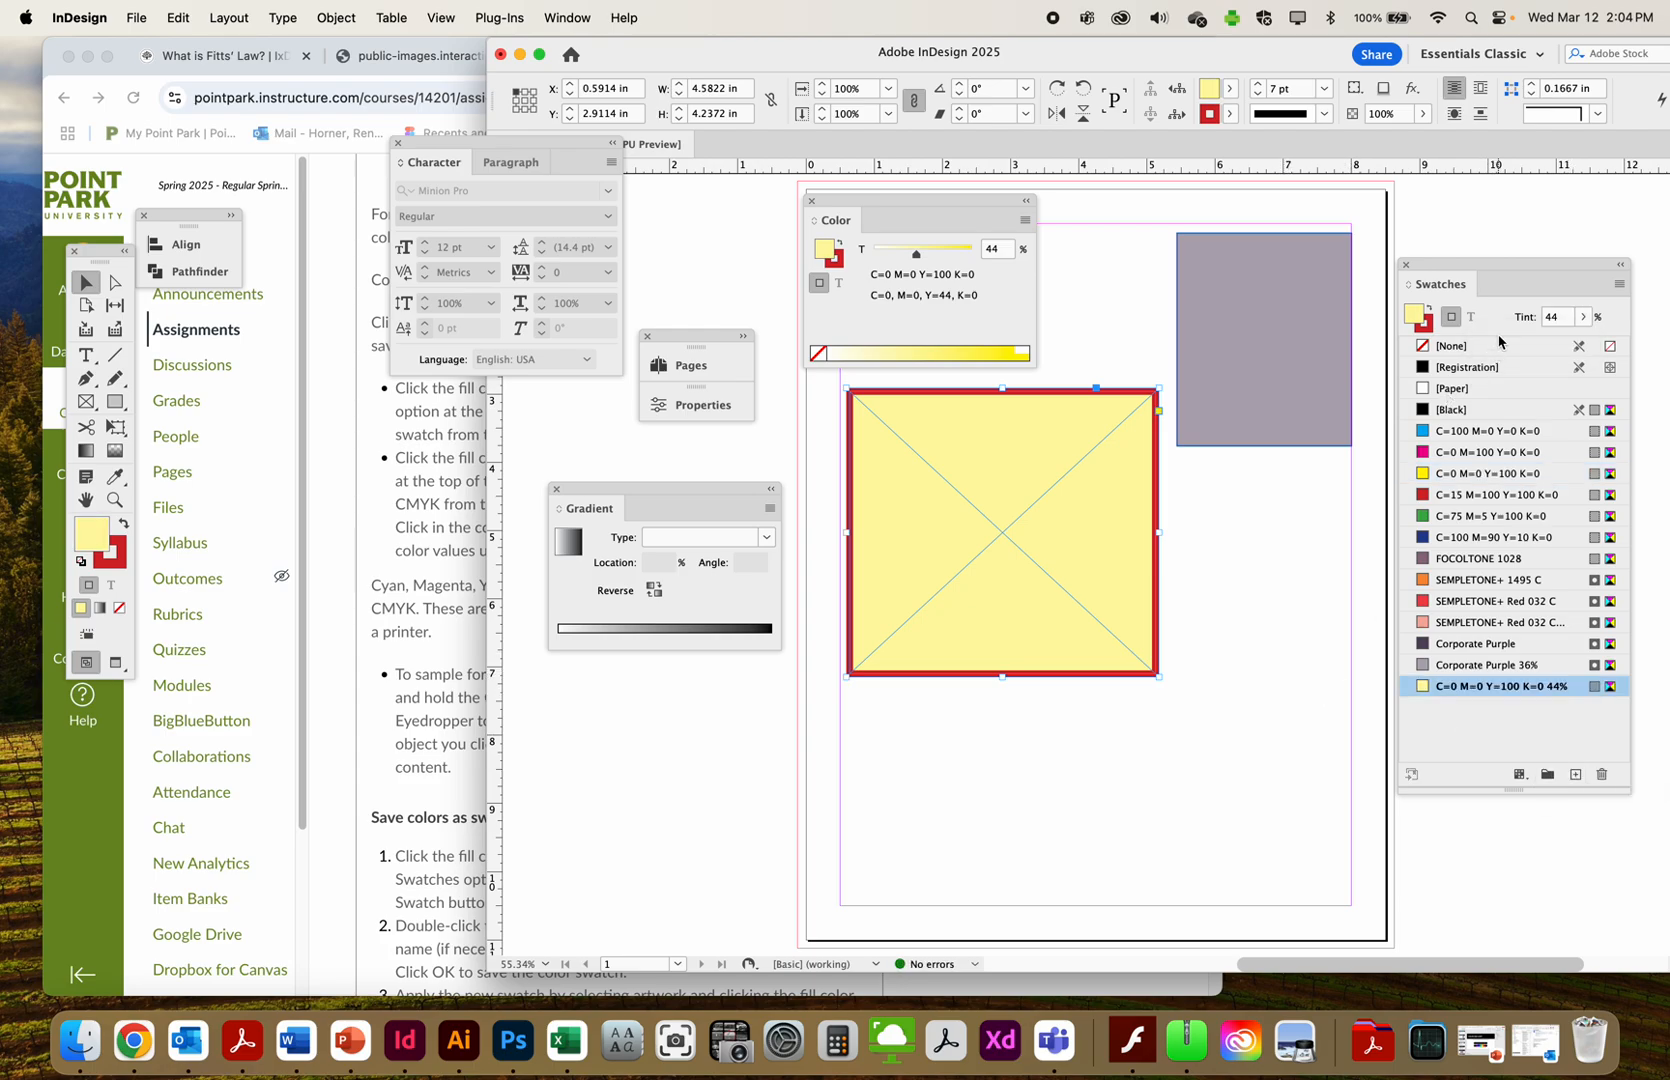
# Turn off naming by color value for the new yellow tint swatch and rename it as Corporate Yellow
pyautogui.doubleClick(1505, 686)
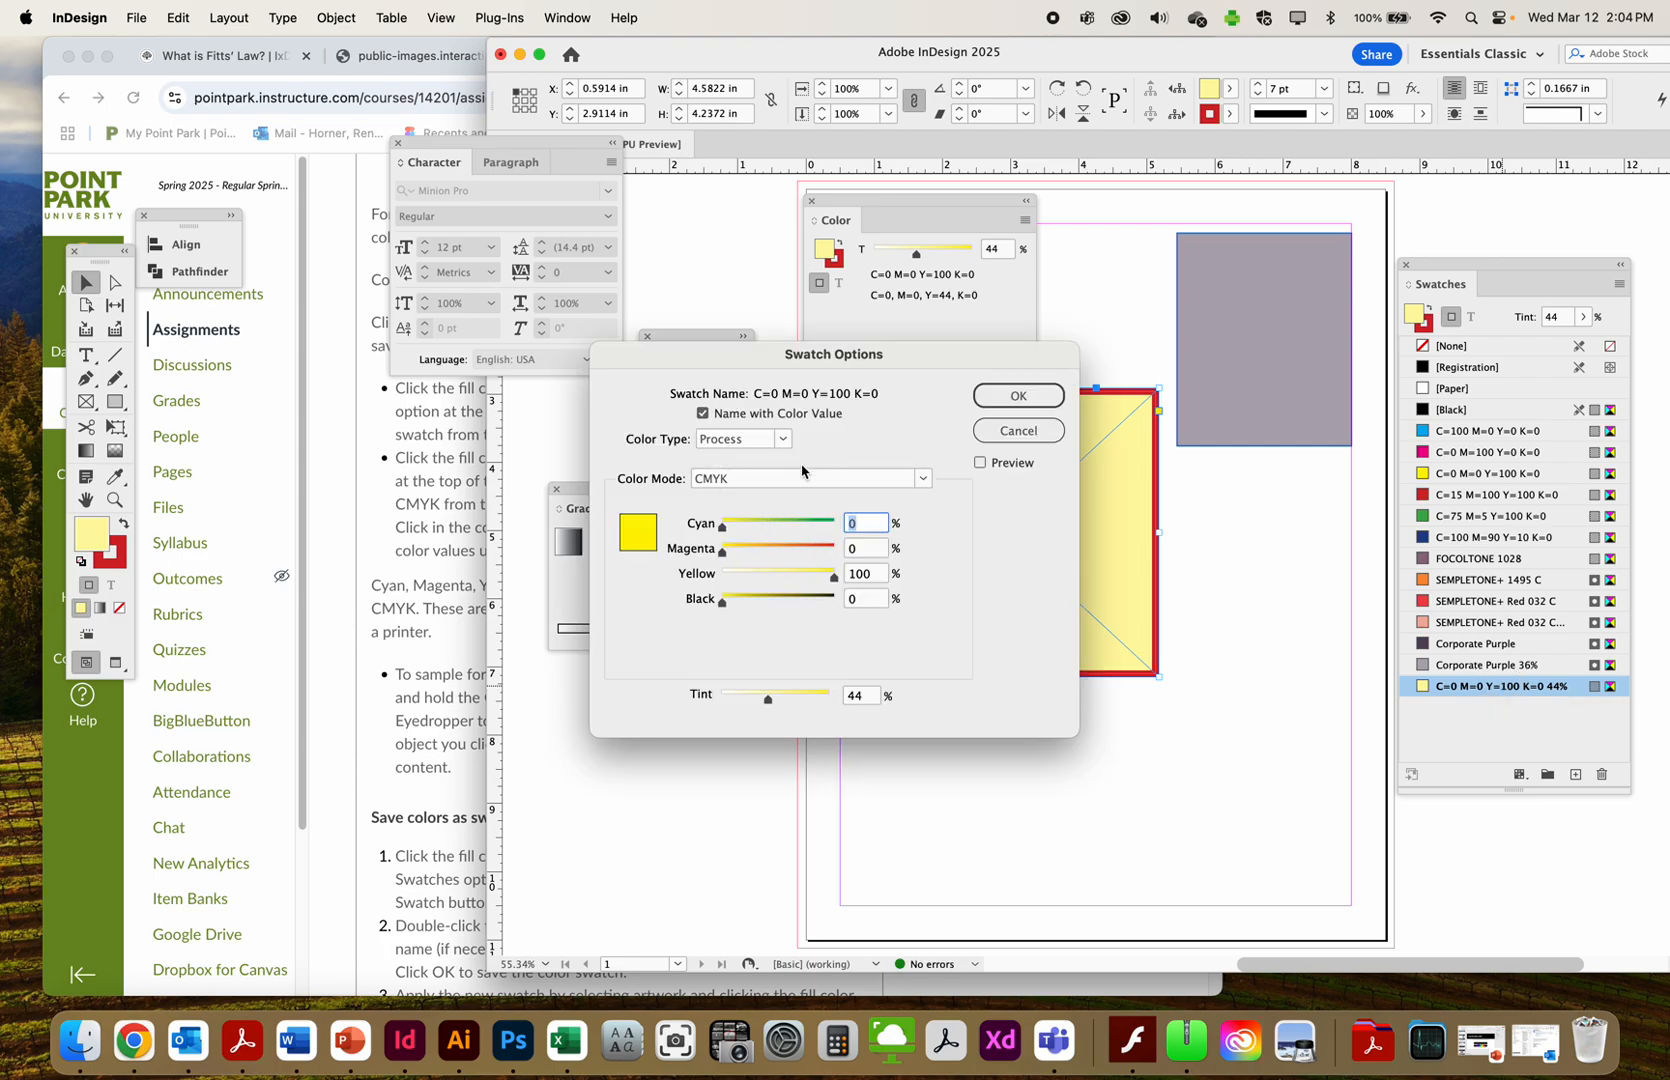
pyautogui.click(702, 413)
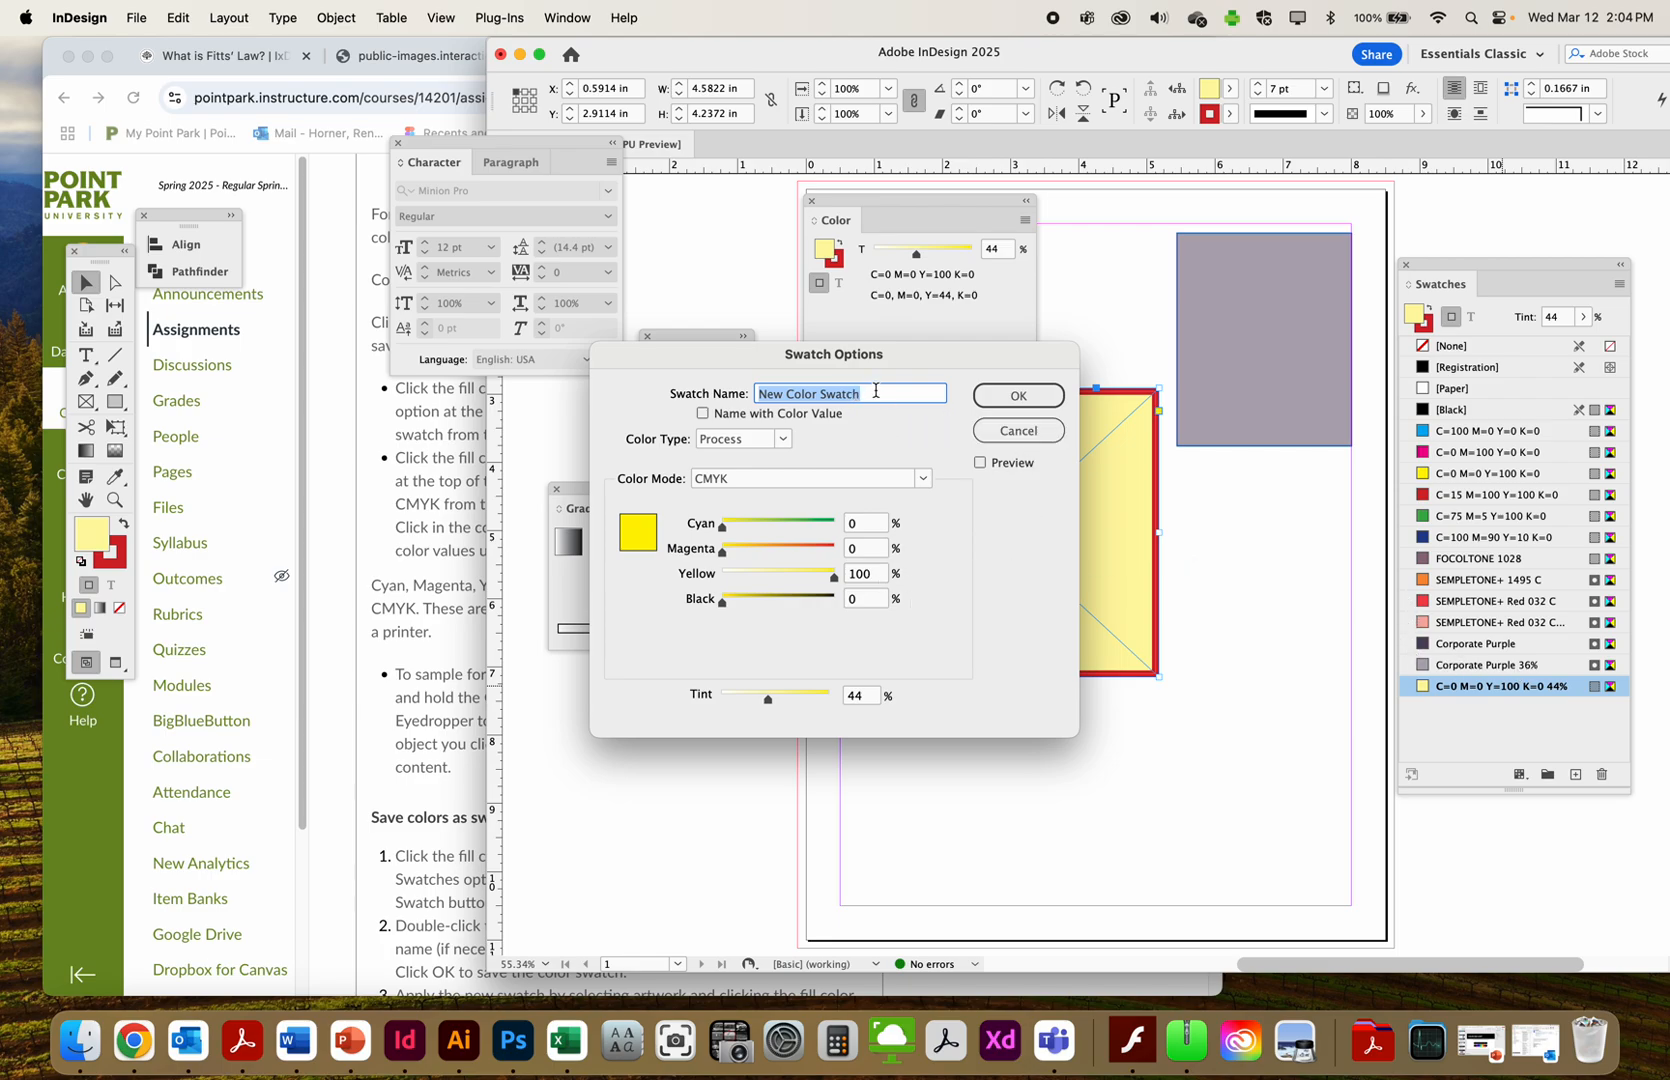
pyautogui.click(1050, 406)
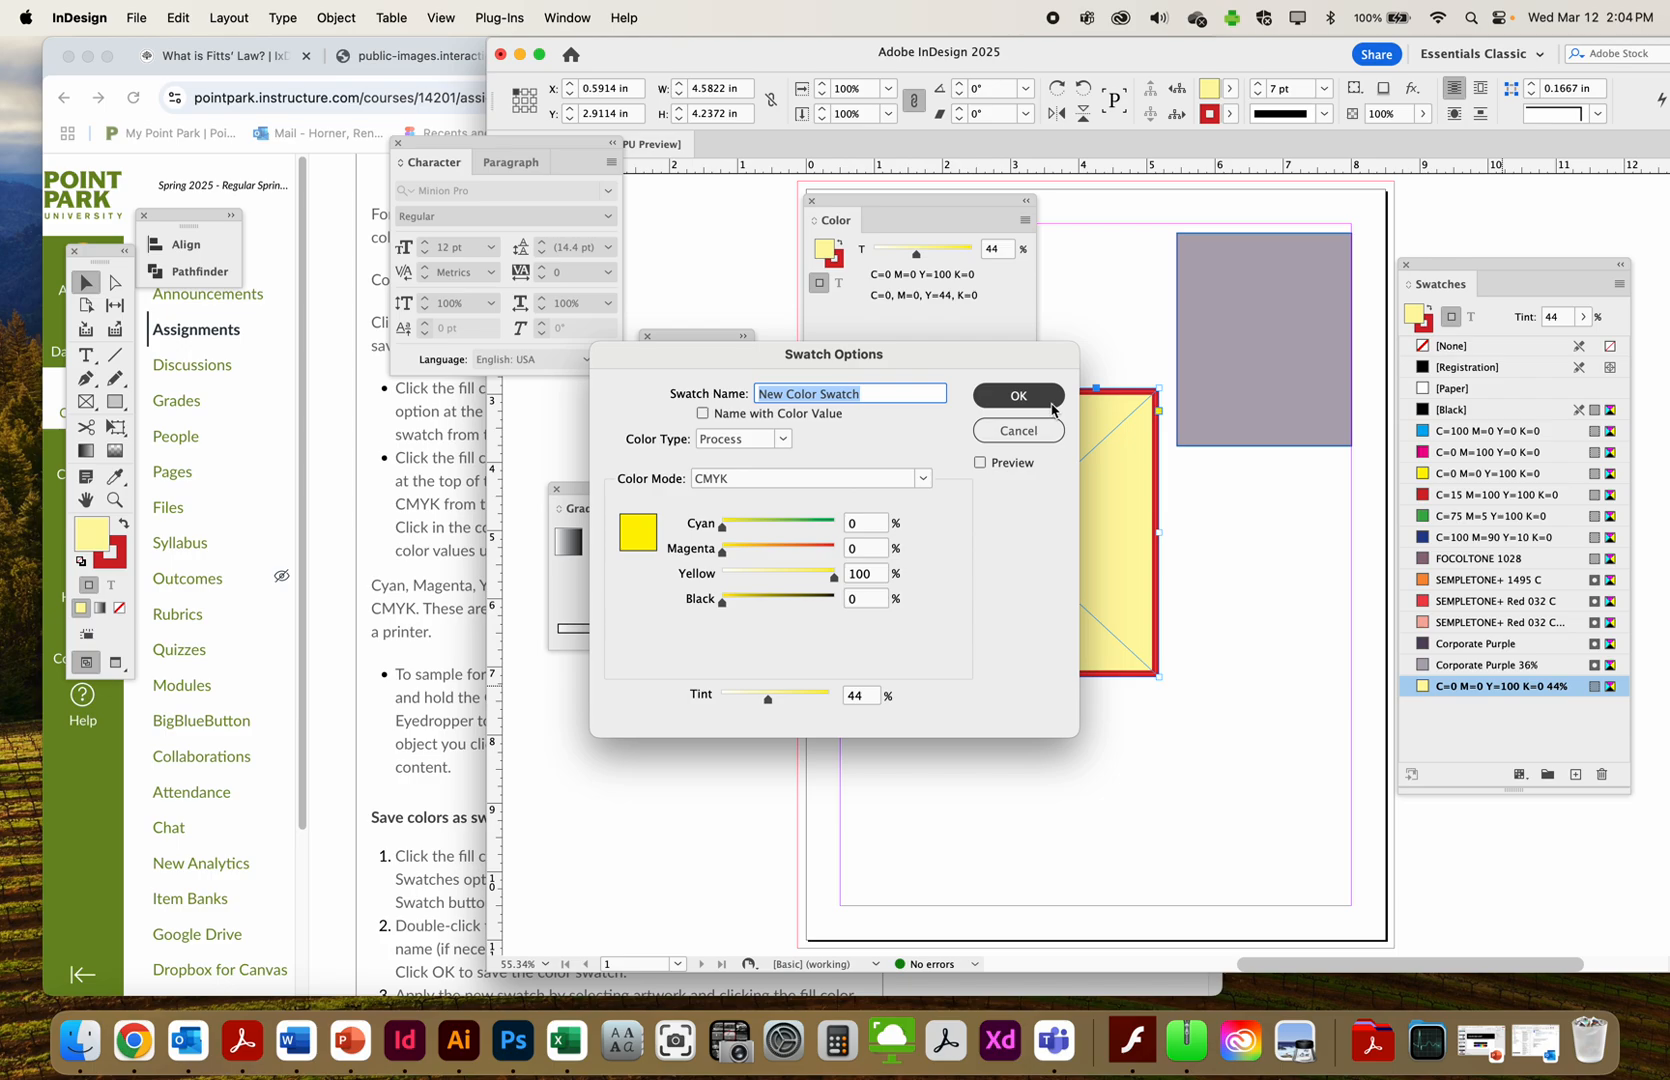
pyautogui.write('Corporate Yellow')
pyautogui.press('Return')
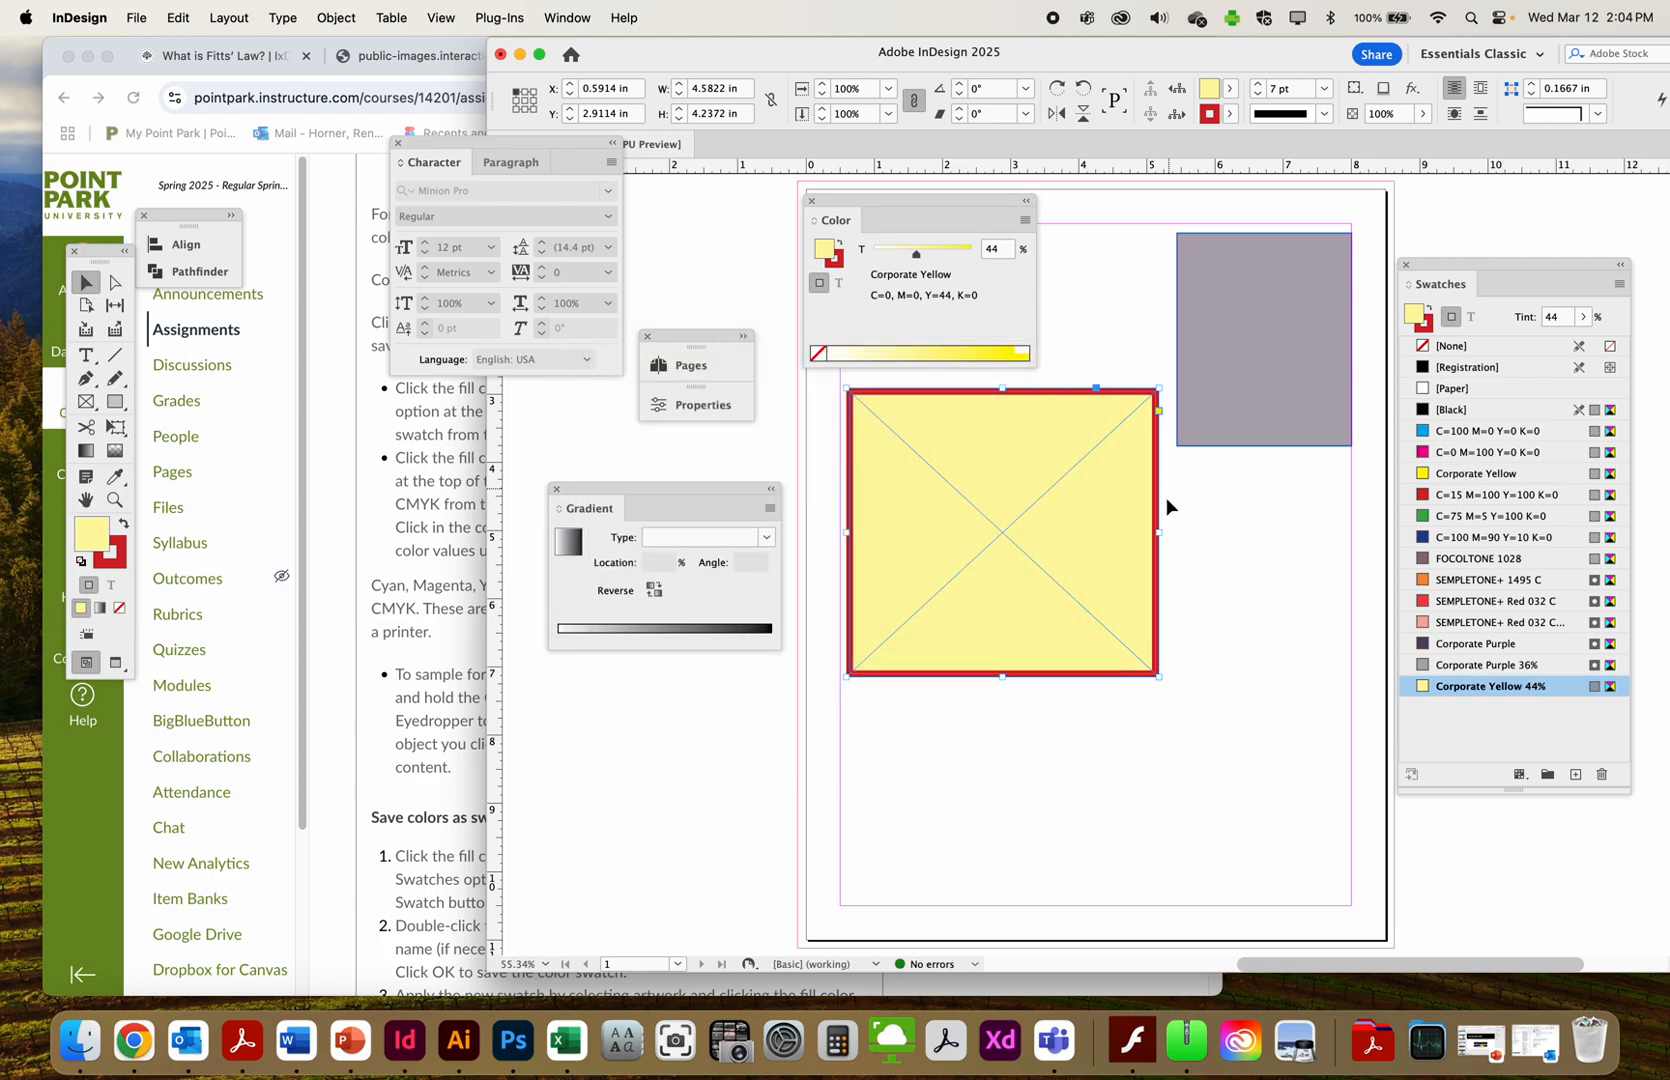
pyautogui.click(1232, 573)
pyautogui.doubleClick(1446, 686)
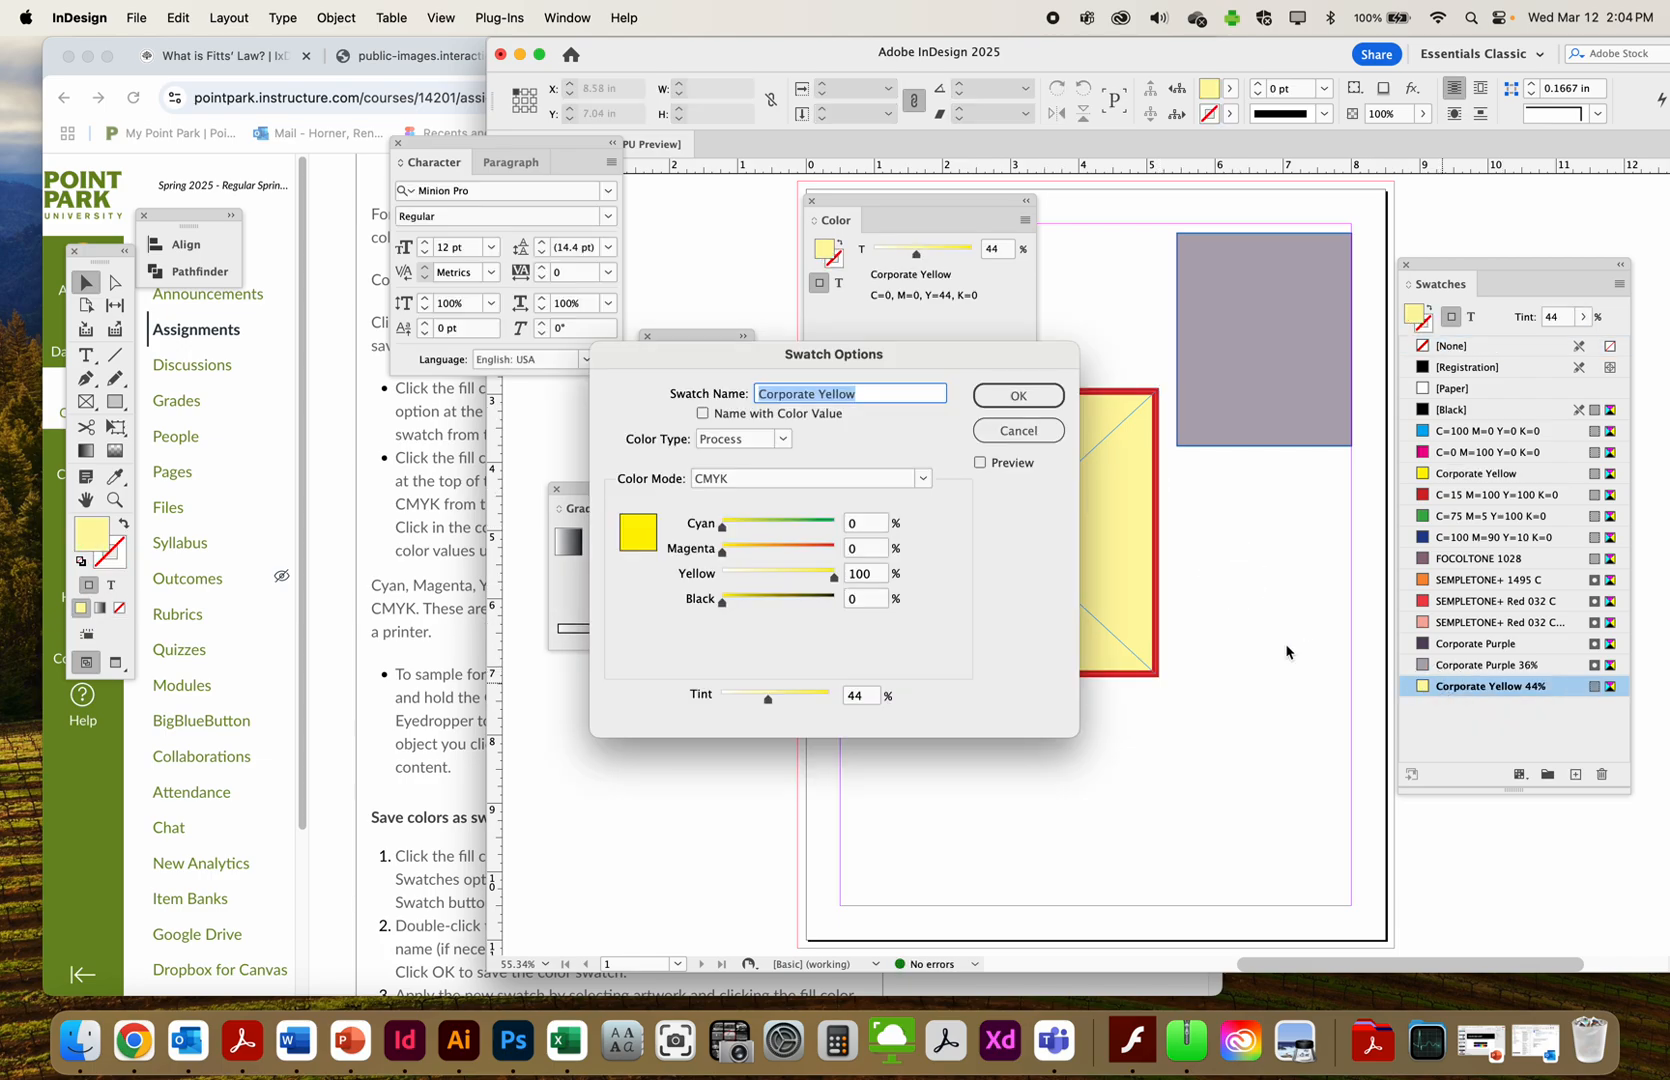
pyautogui.click(983, 440)
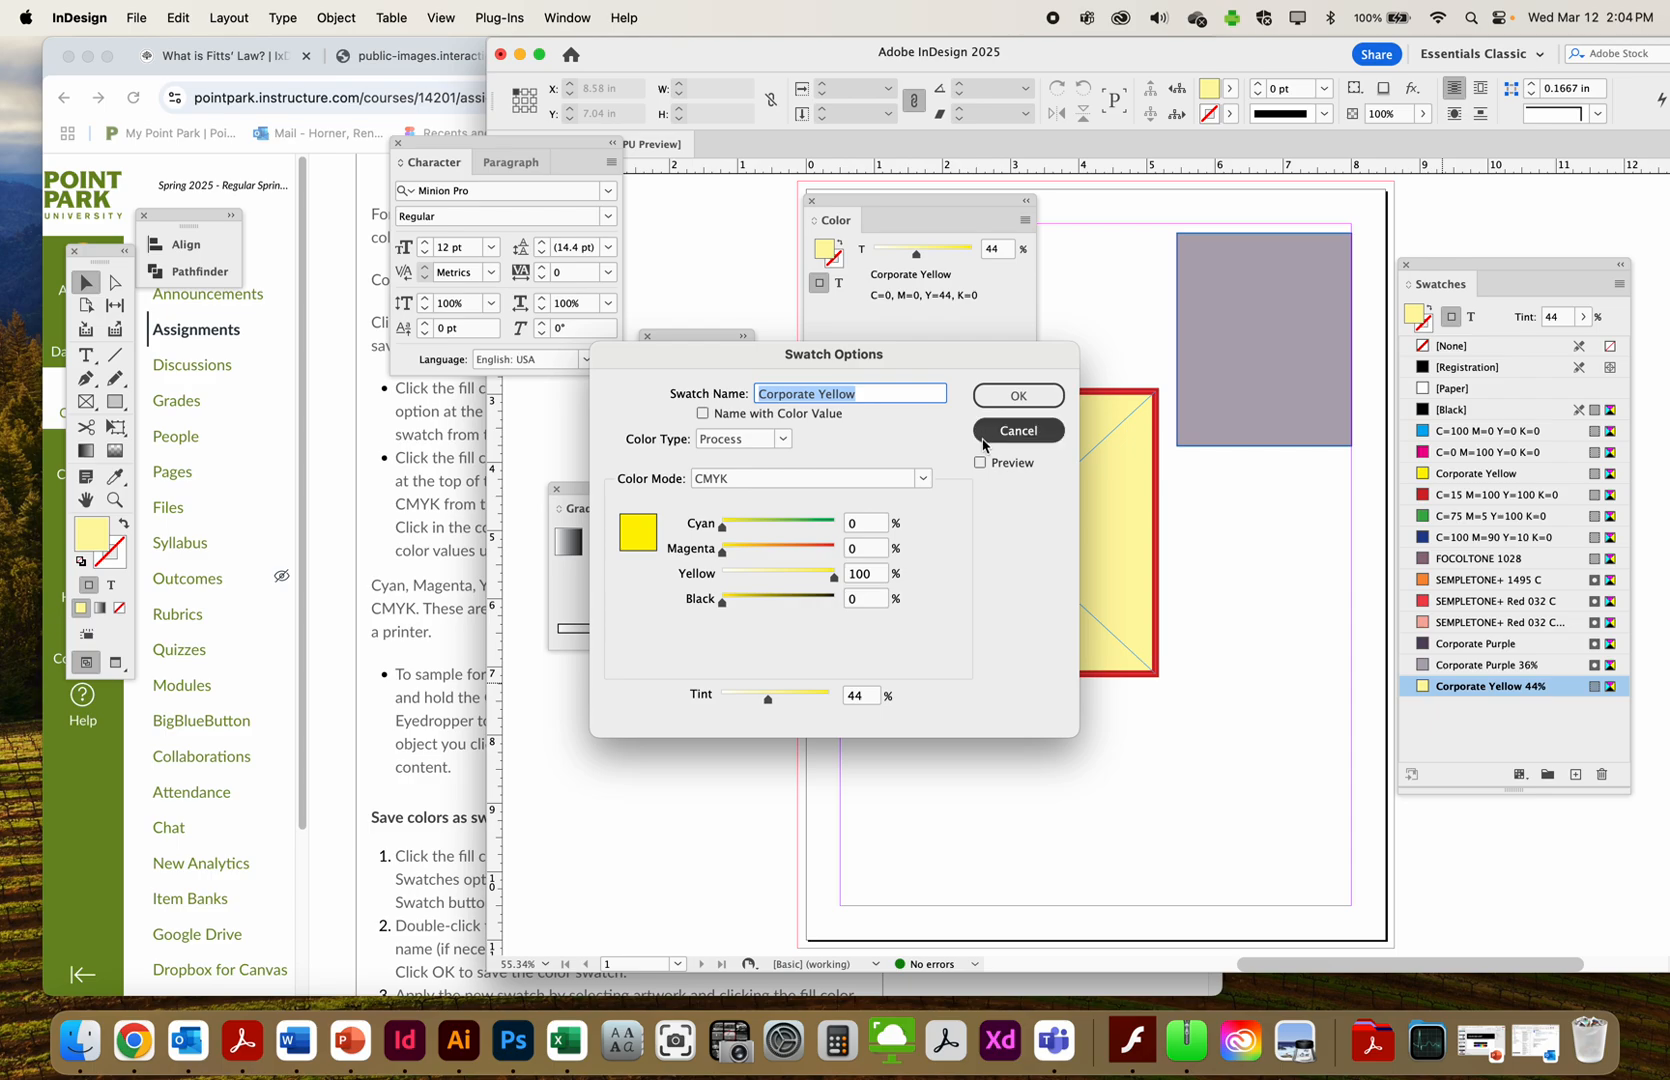
pyautogui.click(1222, 378)
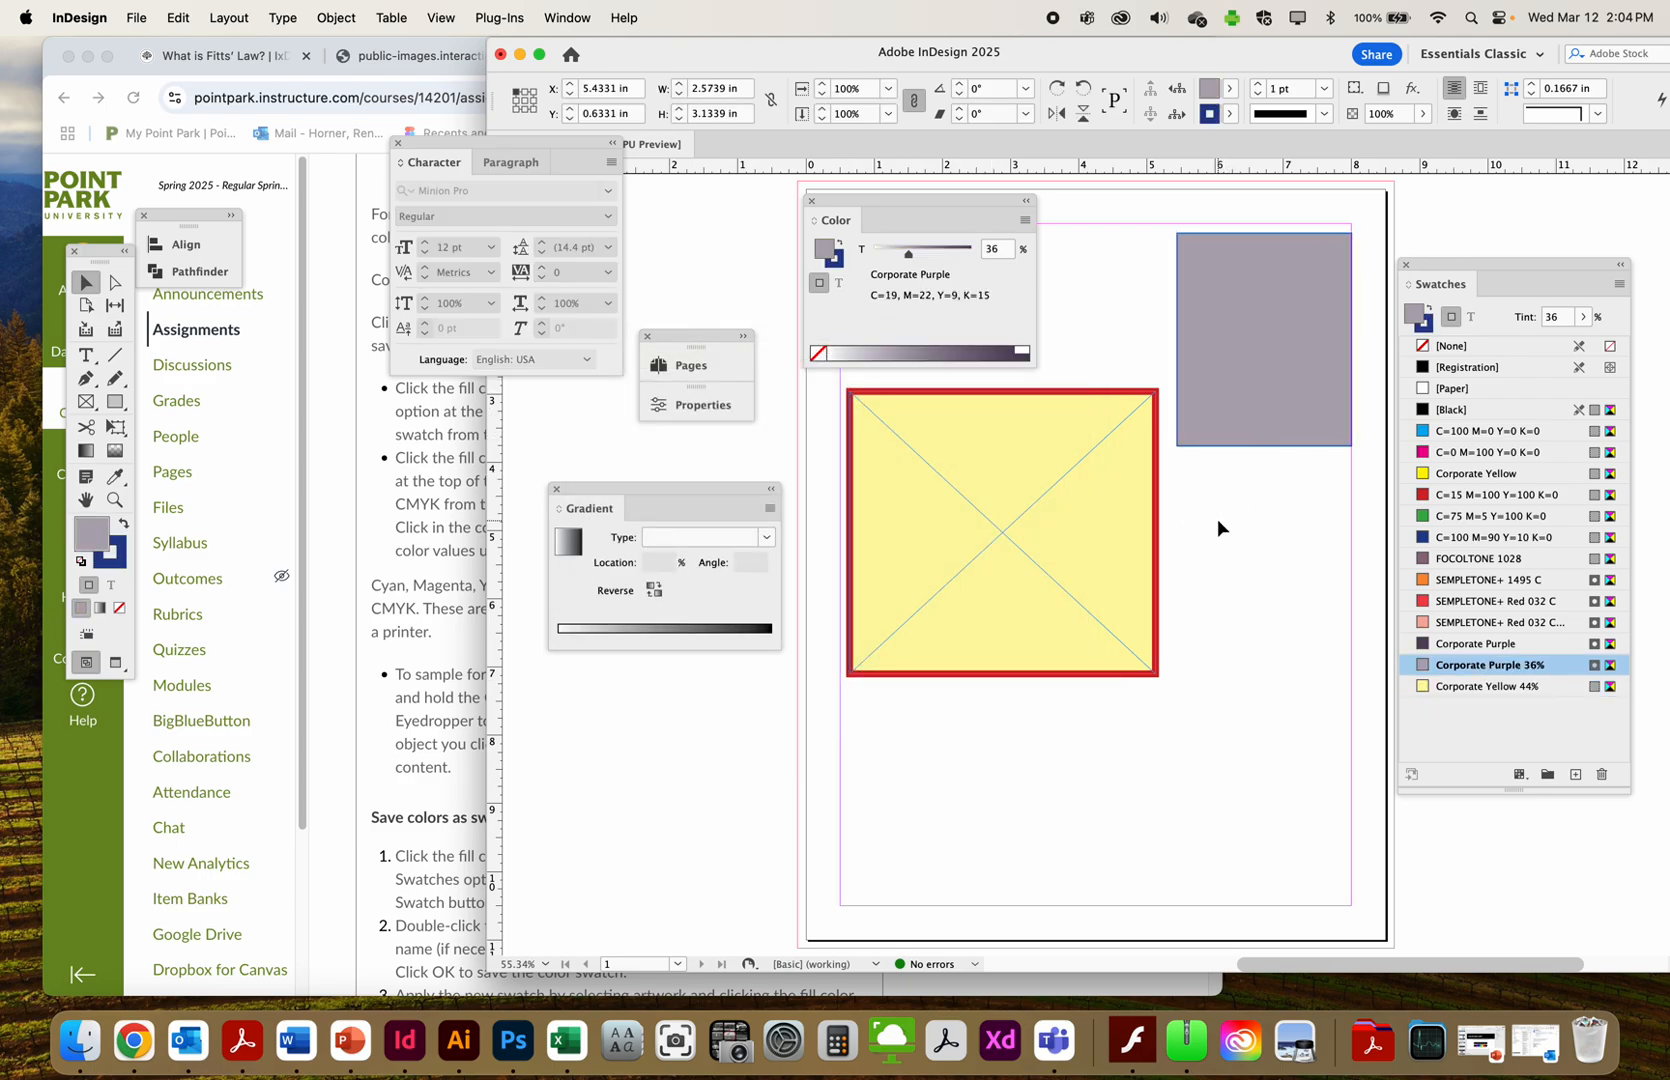
pyautogui.click(1246, 343)
# Check the Eyedropper instructions in Chrome and use the Eyedropper in InDesign to copy the purple rectangle's formatting to the yellow frame
pyautogui.click(1046, 534)
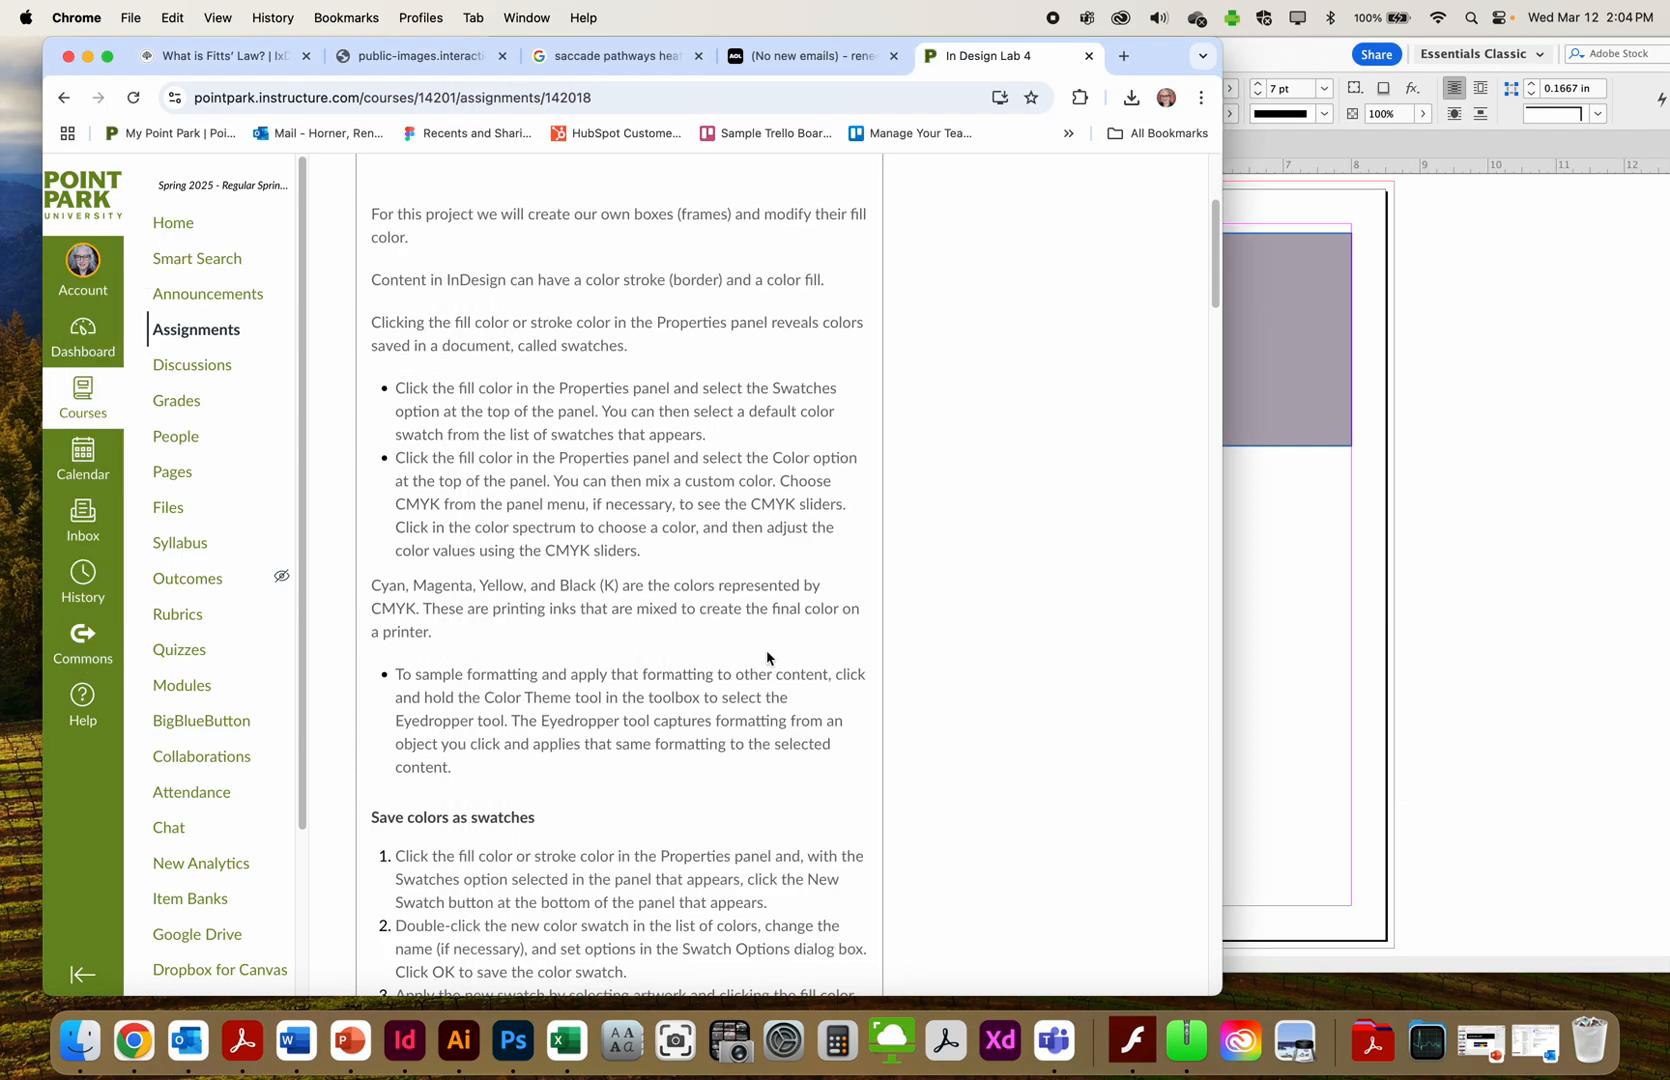
pyautogui.scroll(-3, 882, 634)
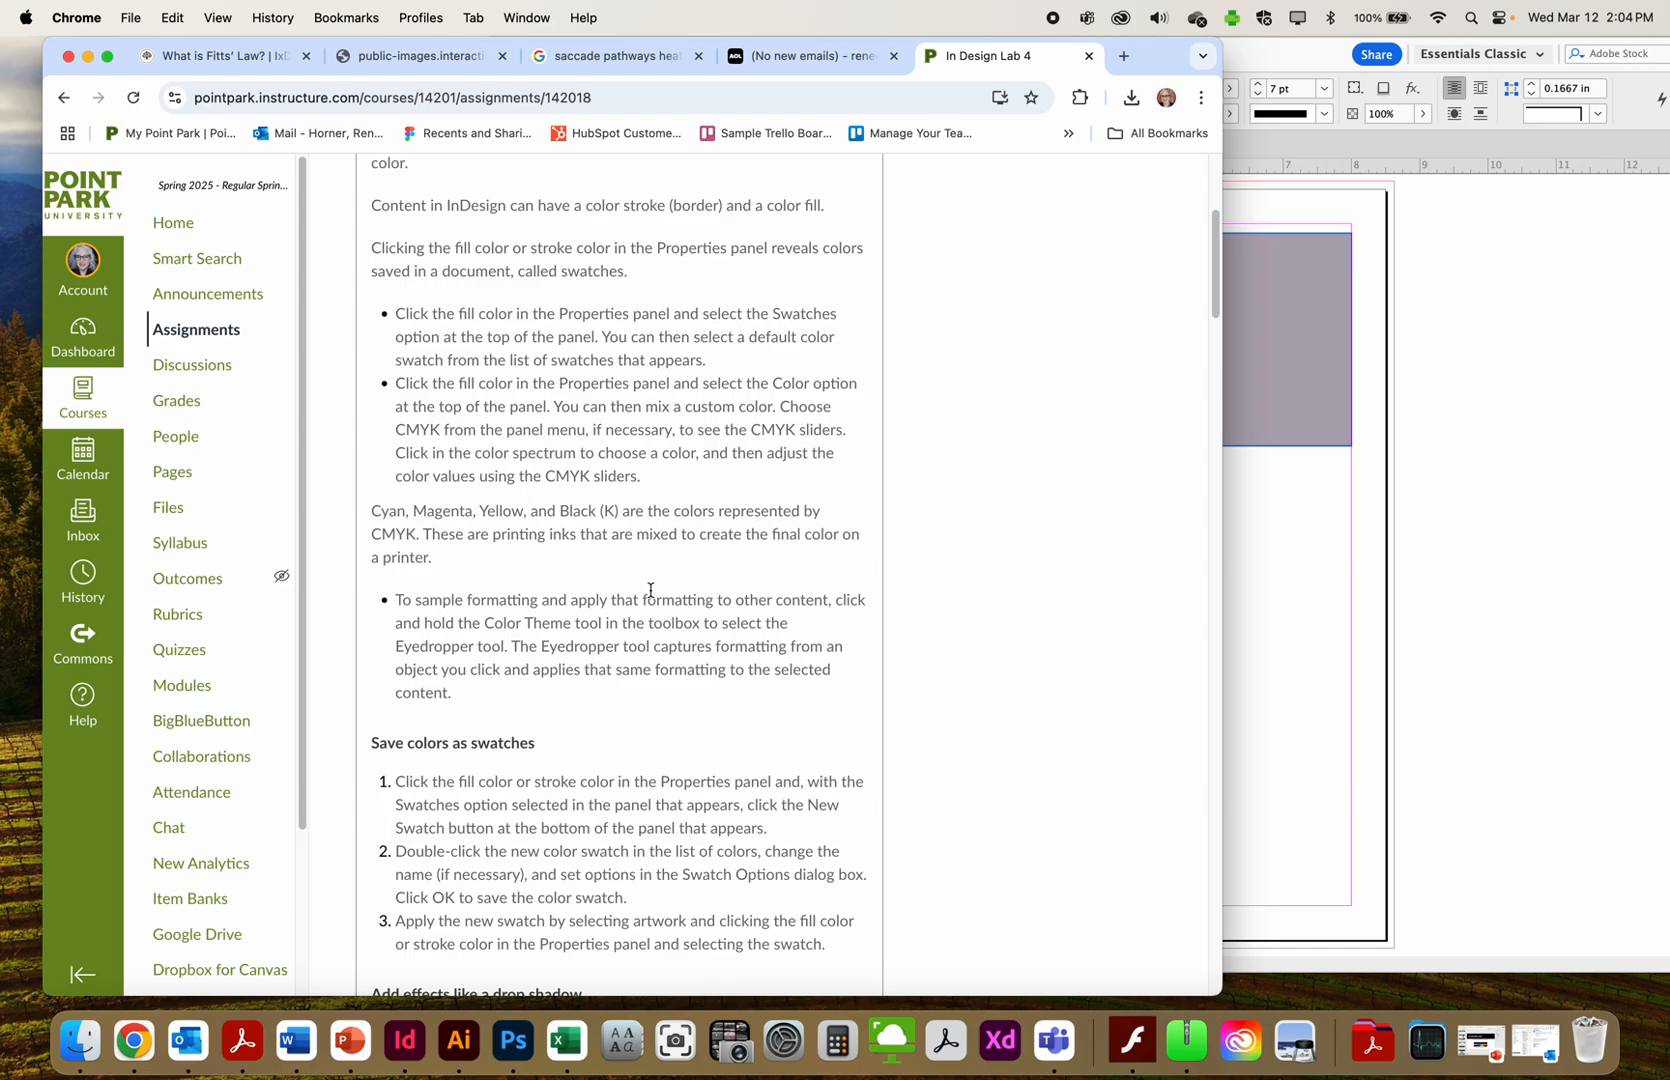
pyautogui.scroll(-4, 725, 600)
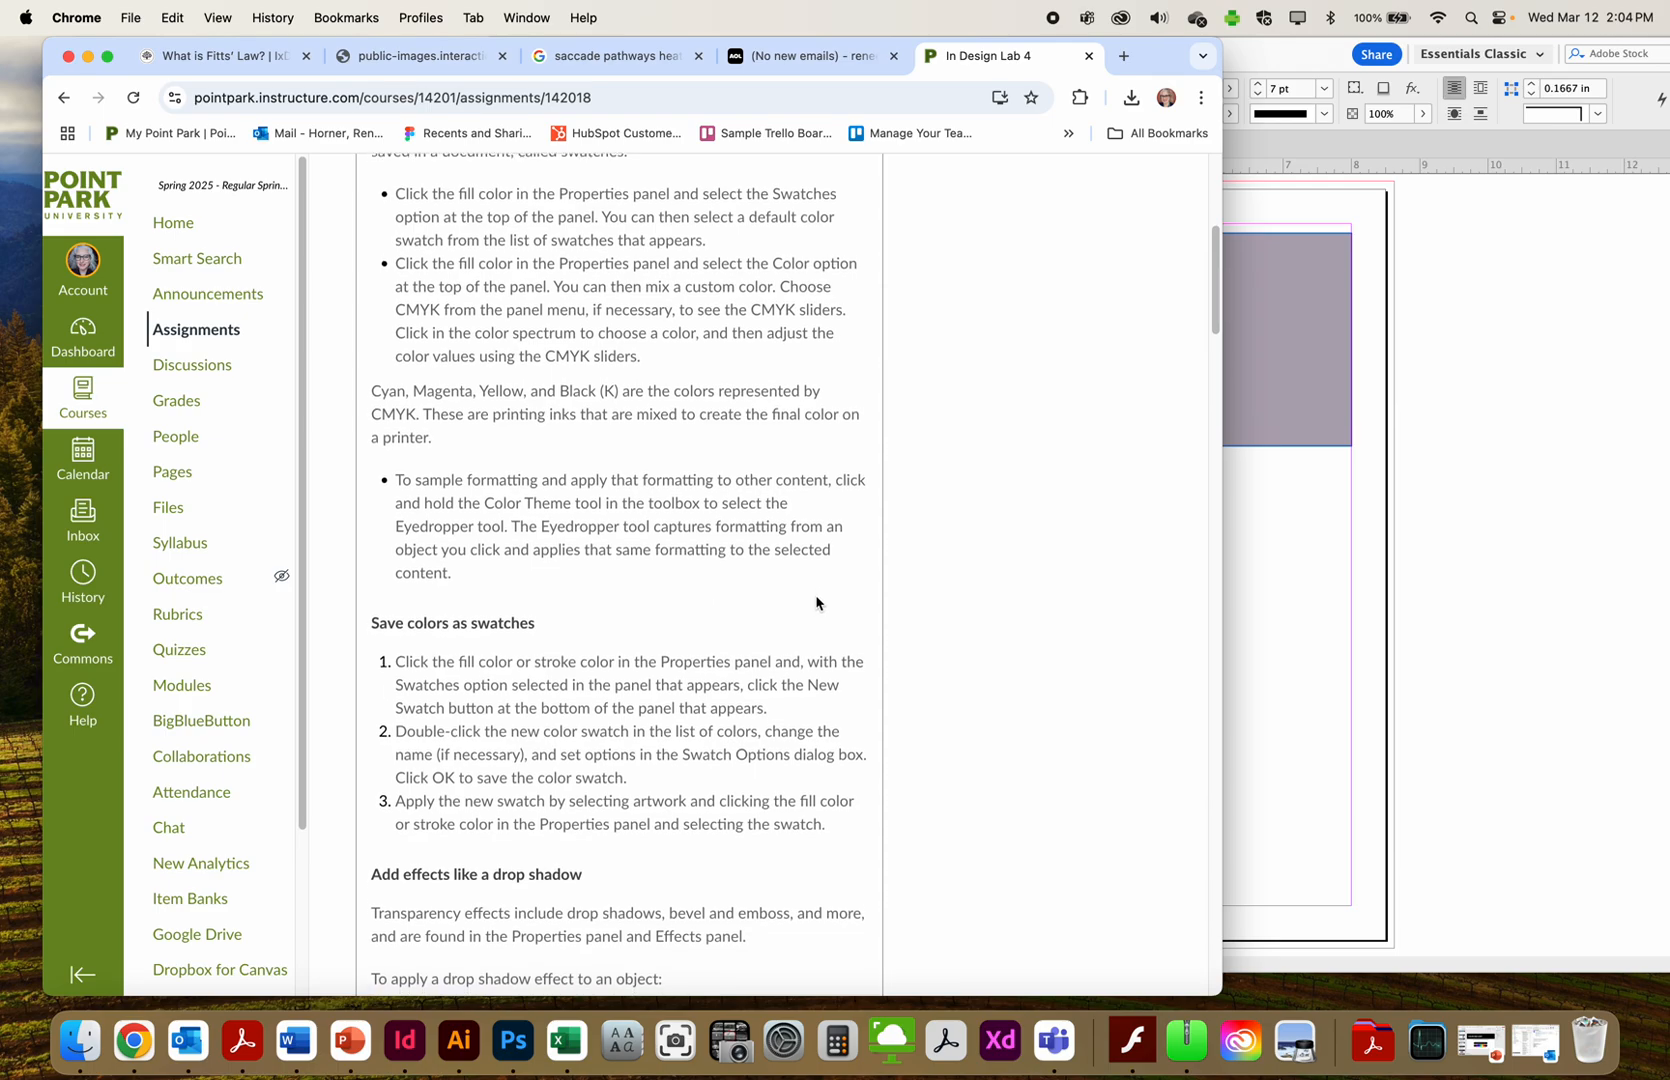
pyautogui.scroll(-3, 816, 603)
pyautogui.press('super+Tab')
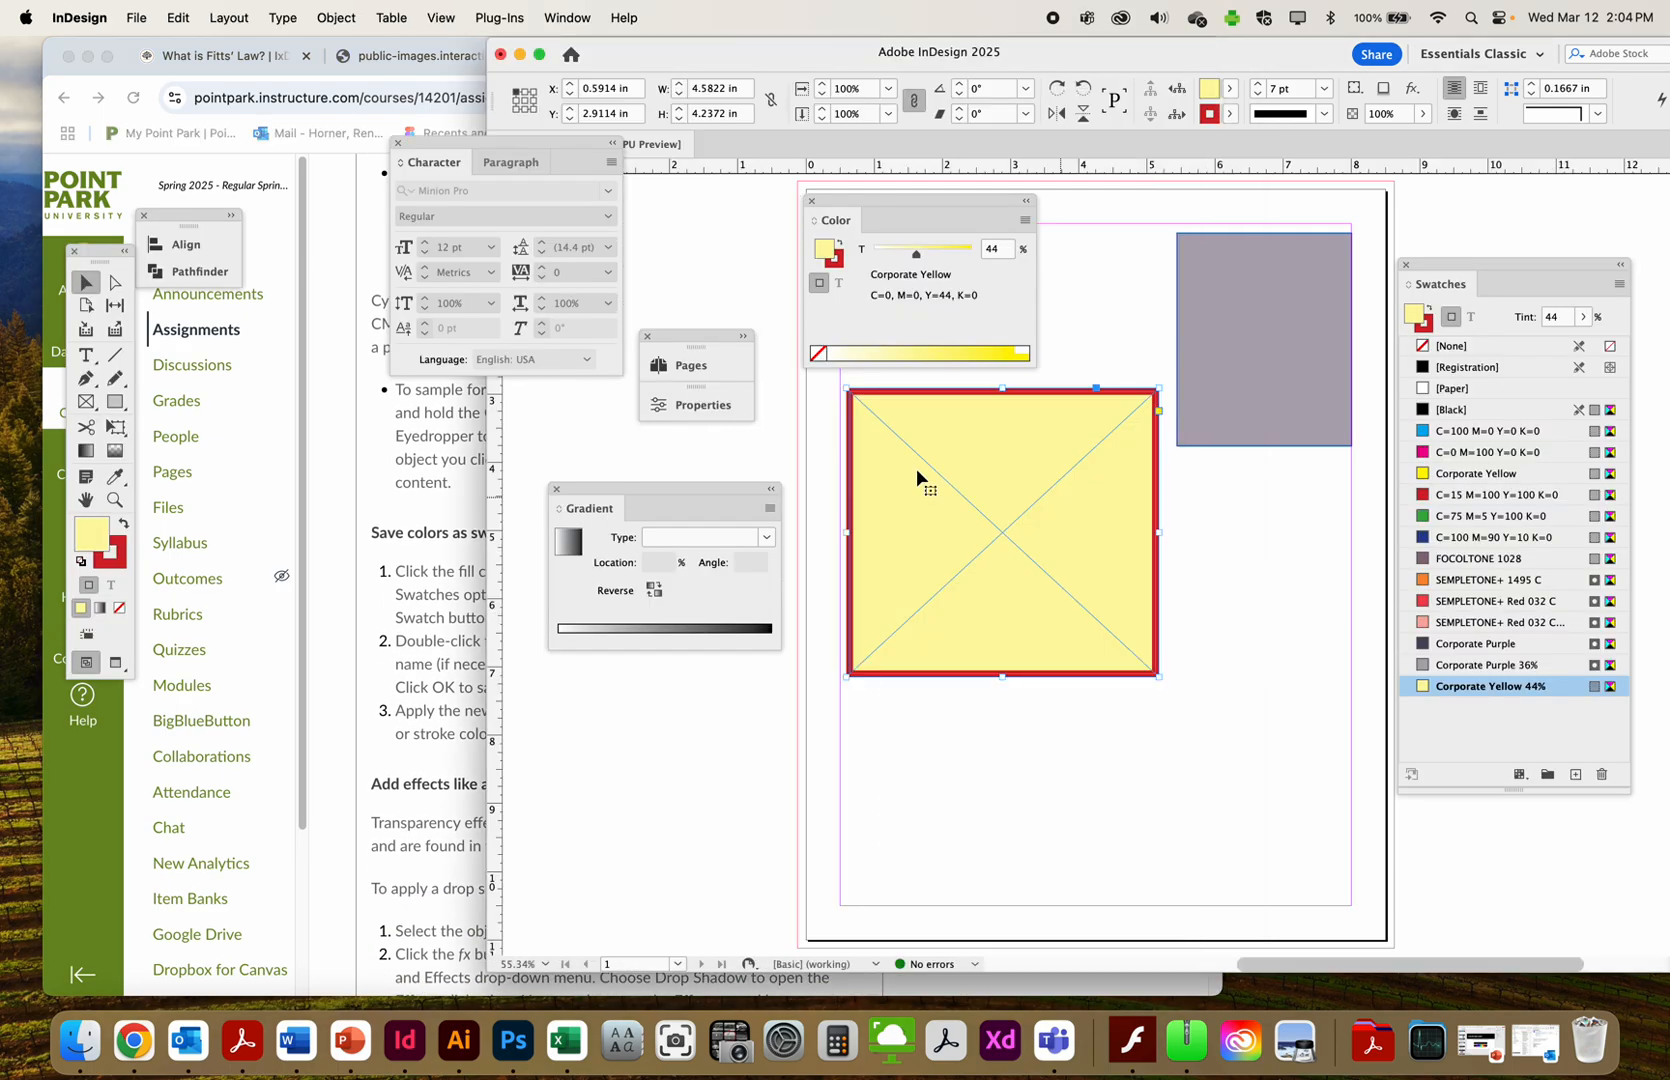
pyautogui.click(115, 477)
pyautogui.click(1247, 358)
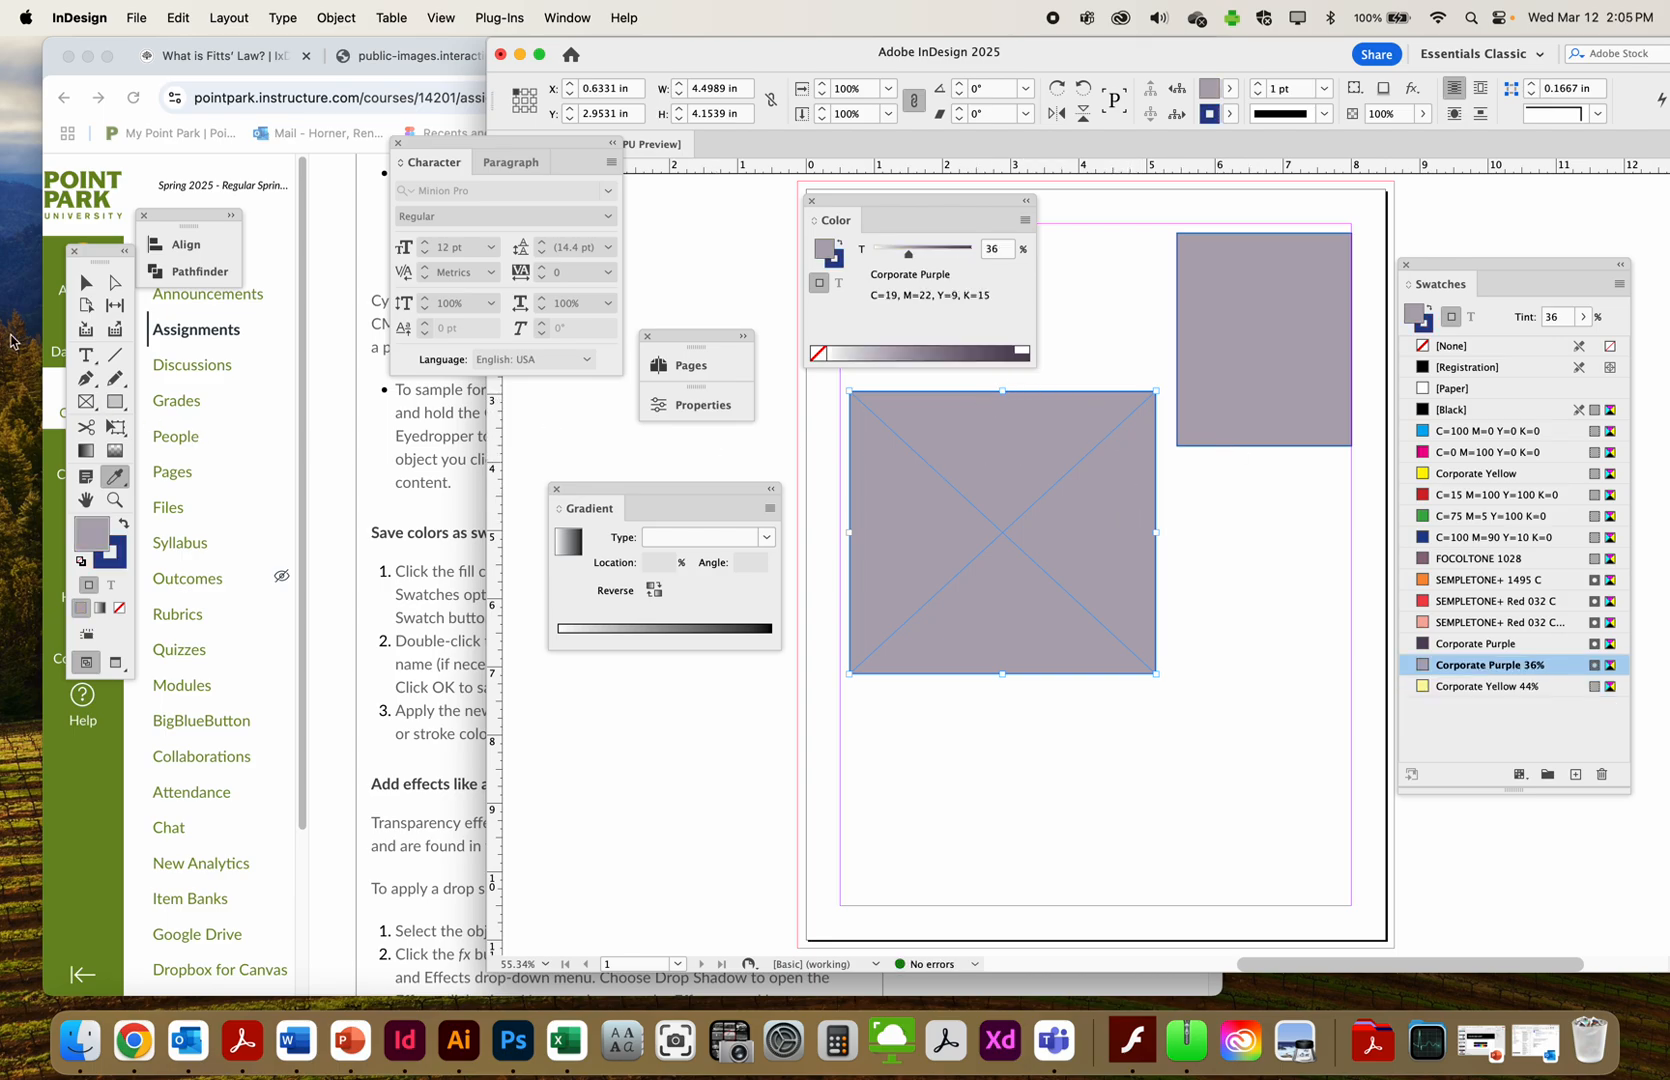
# Draw a rectangle about 3.66 by 1.67 in below the large frame and fill it with the green C=75 M=5 Y=100 K=0 swatch
pyautogui.click(86, 401)
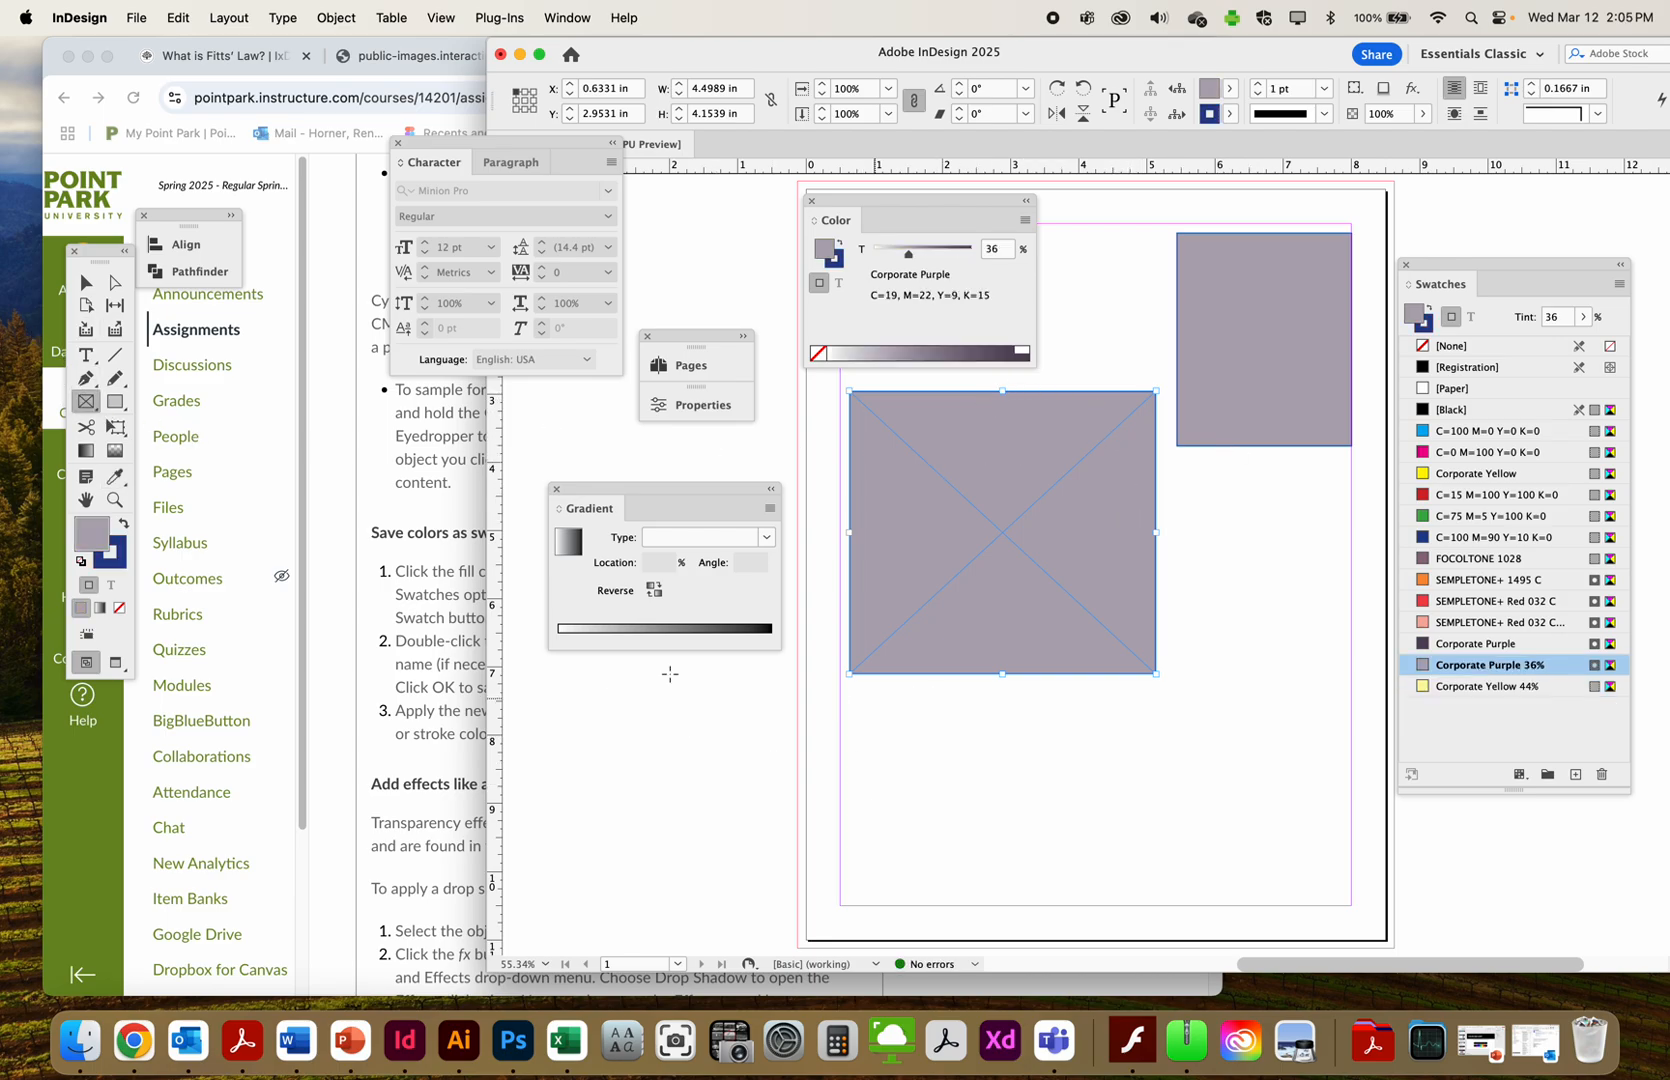
pyautogui.click(115, 401)
pyautogui.moveTo(946, 752); pyautogui.dragTo(1196, 865)
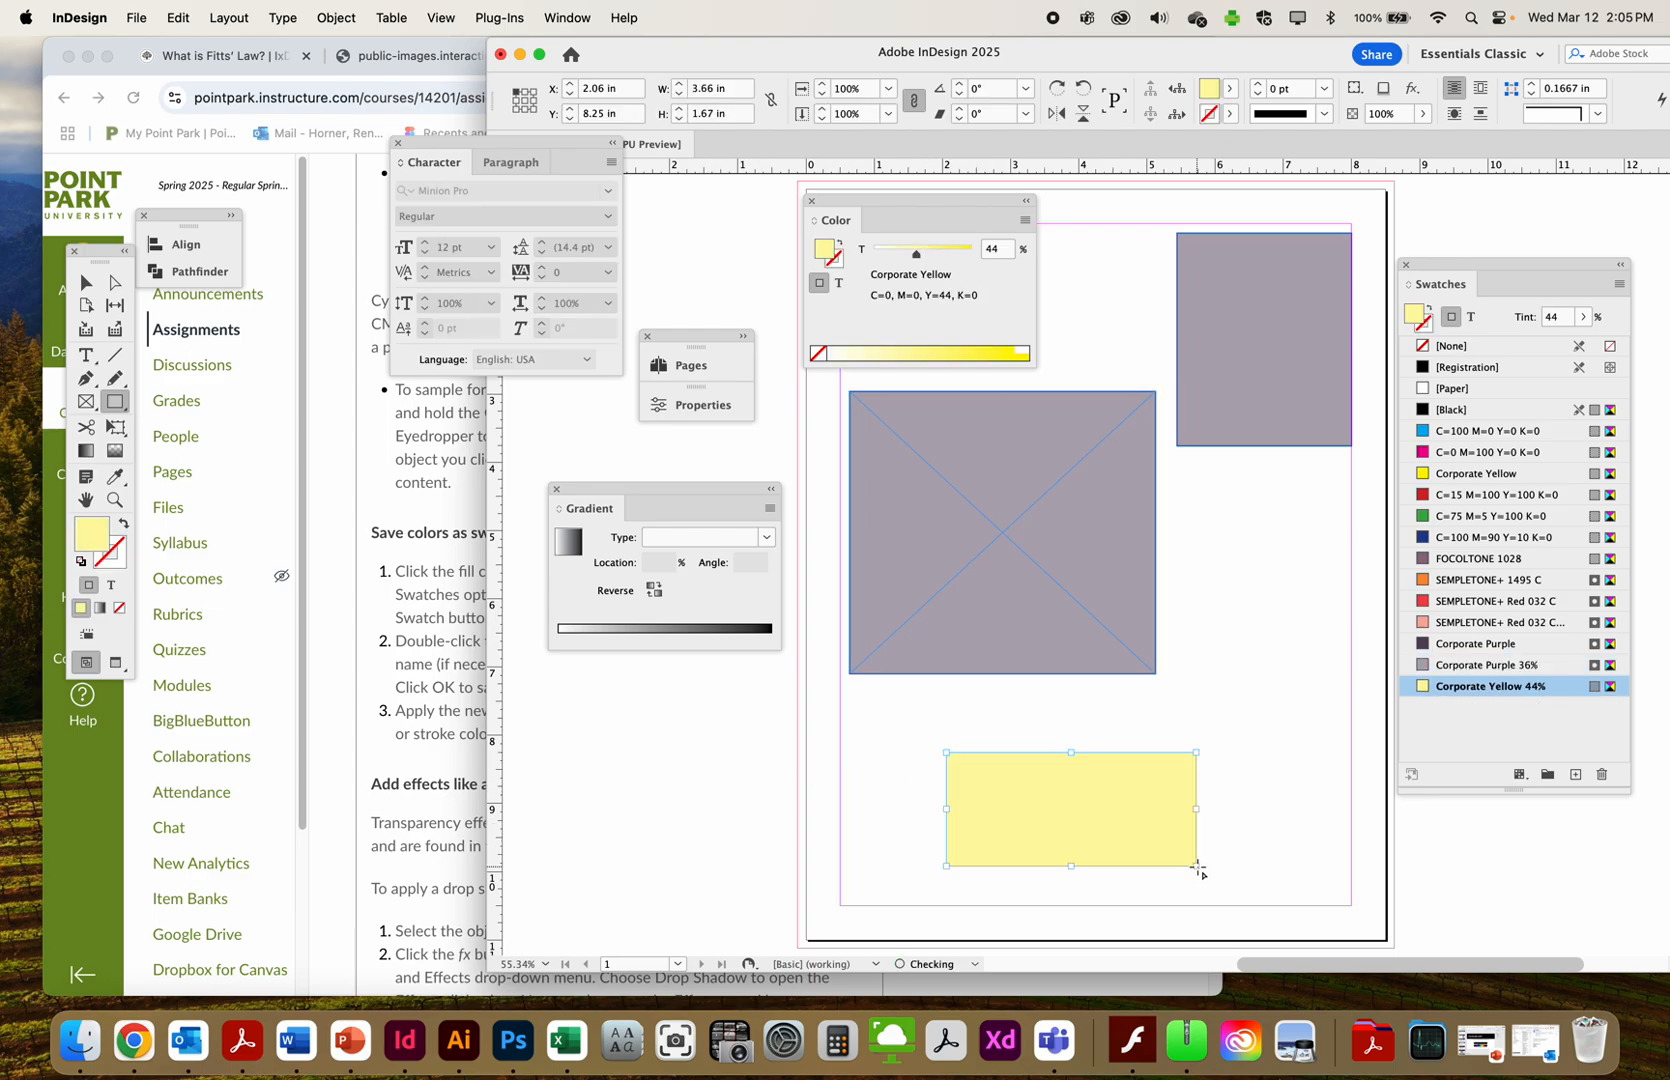
pyautogui.click(1530, 518)
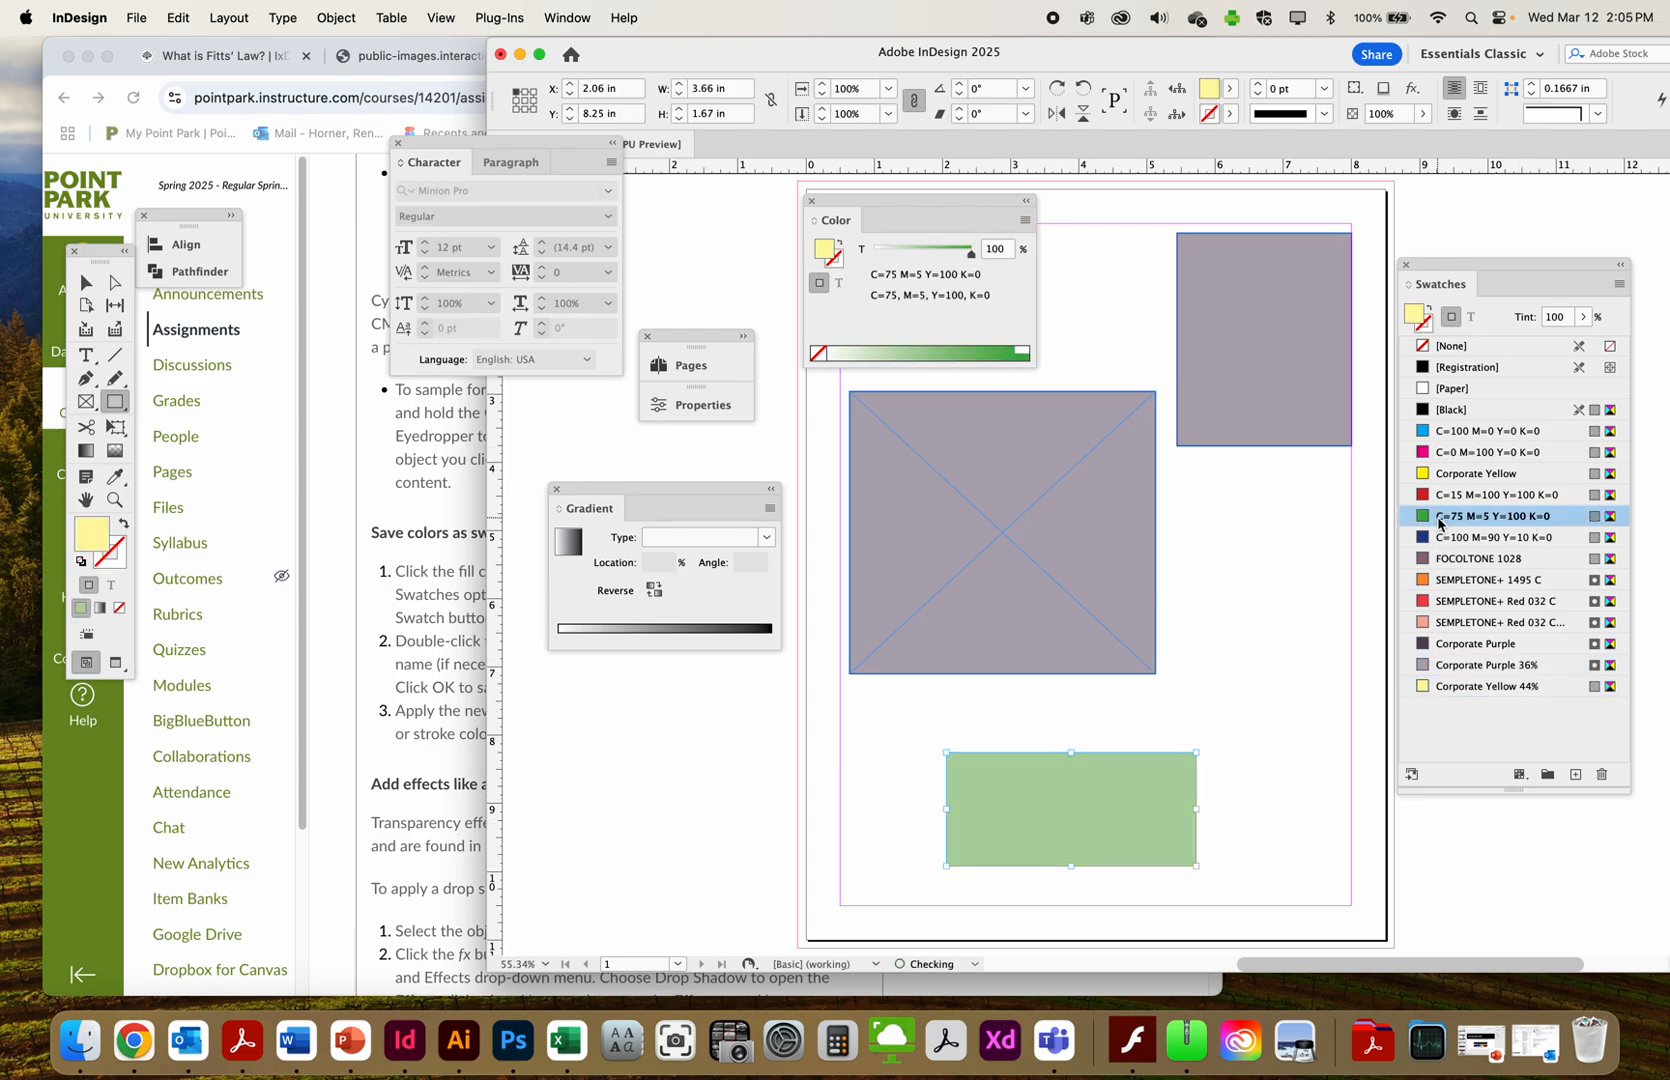
pyautogui.click(115, 476)
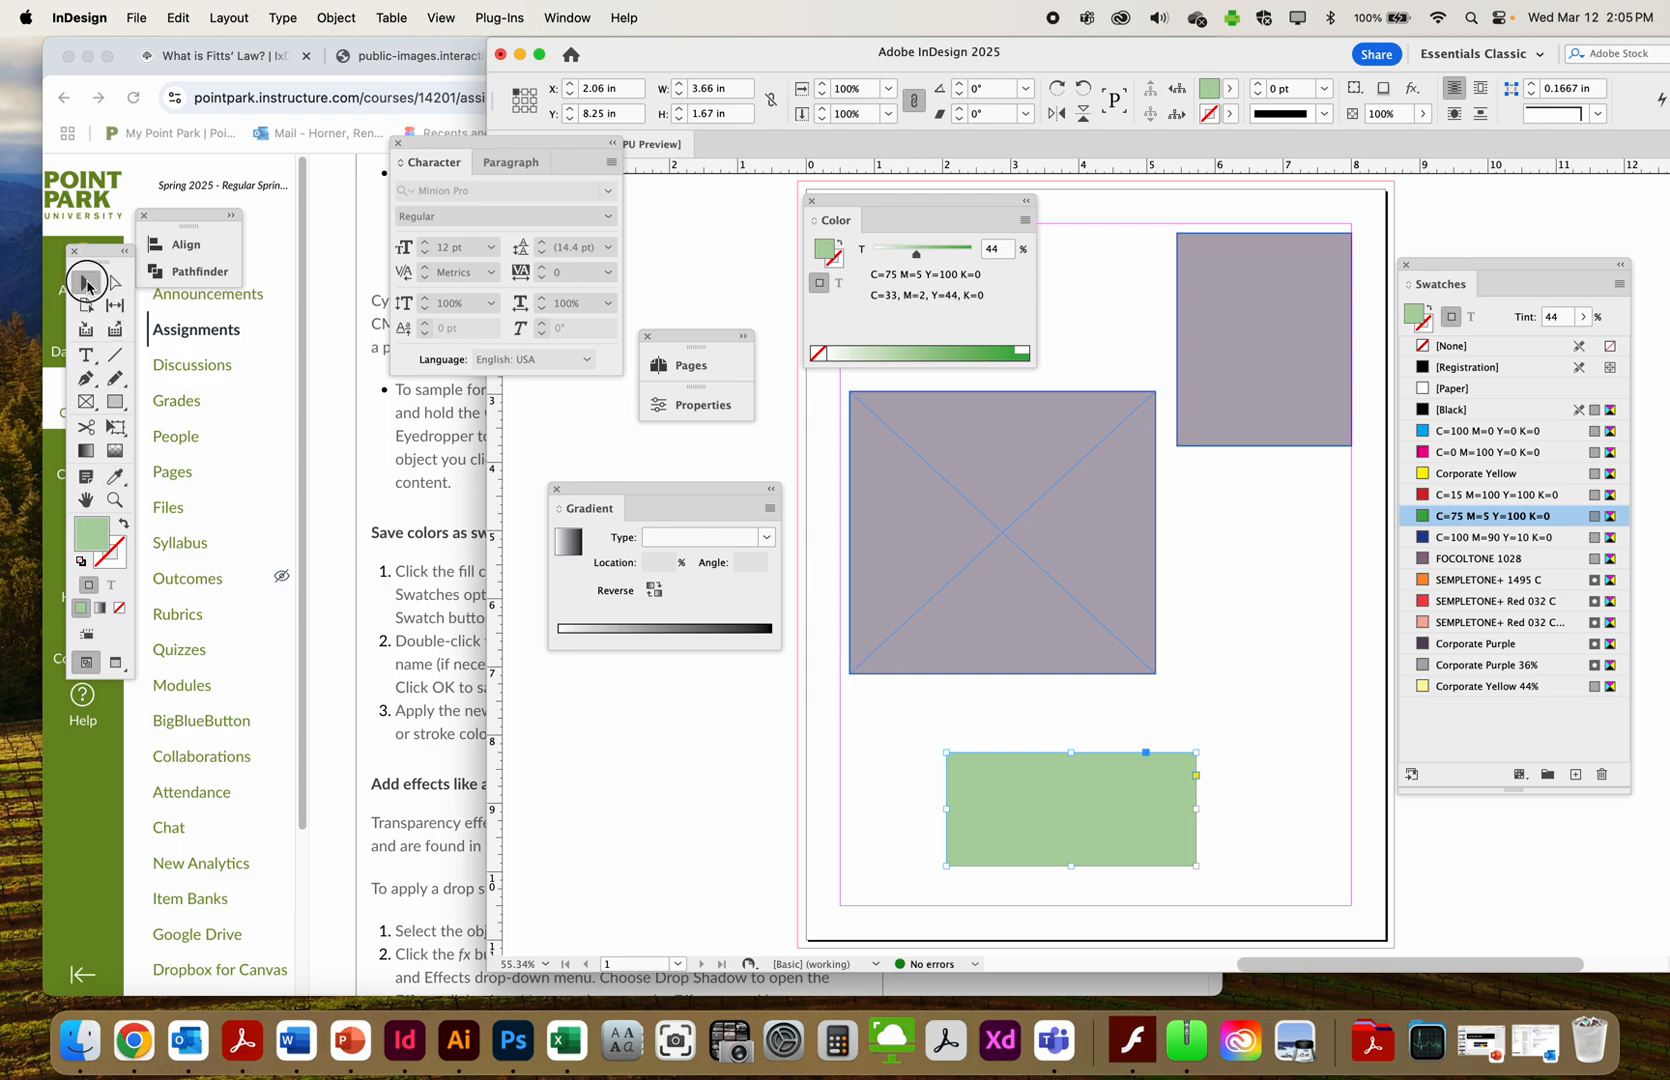
# Switch to Chrome to read the assignment's instructions on adding a drop shadow, and return to InDesign
pyautogui.click(466, 619)
pyautogui.scroll(-5, 729, 672)
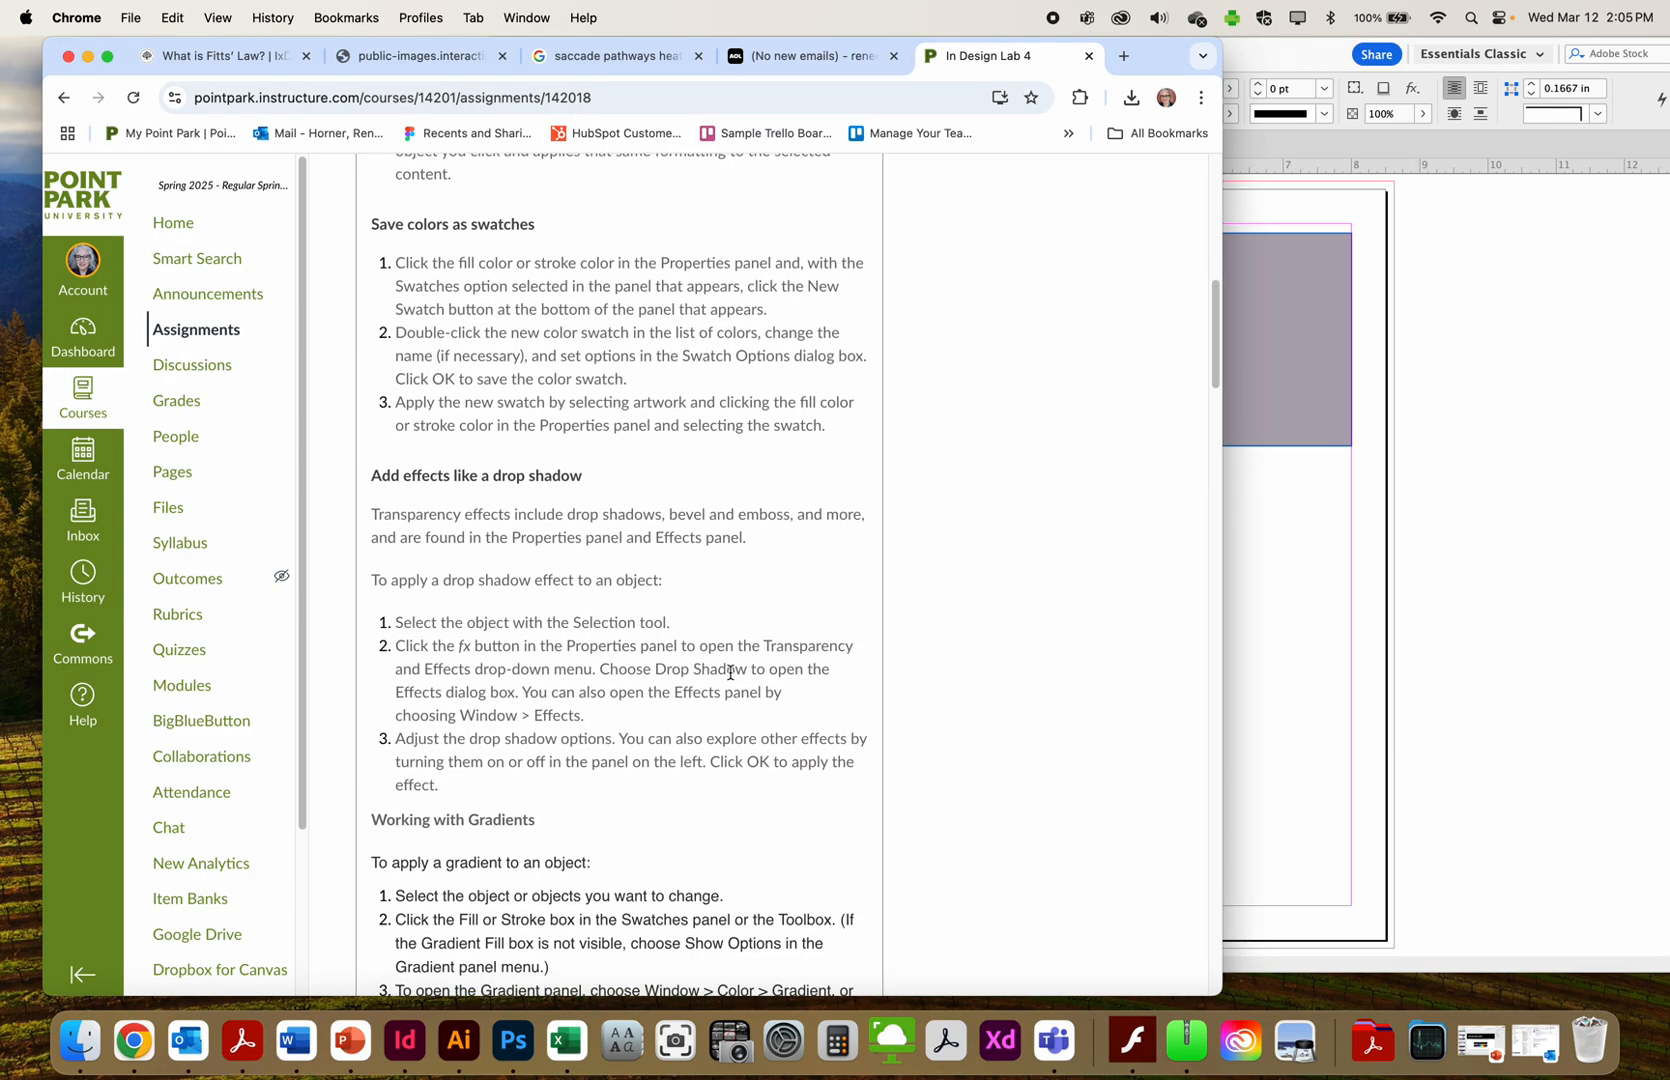
pyautogui.scroll(1, 760, 672)
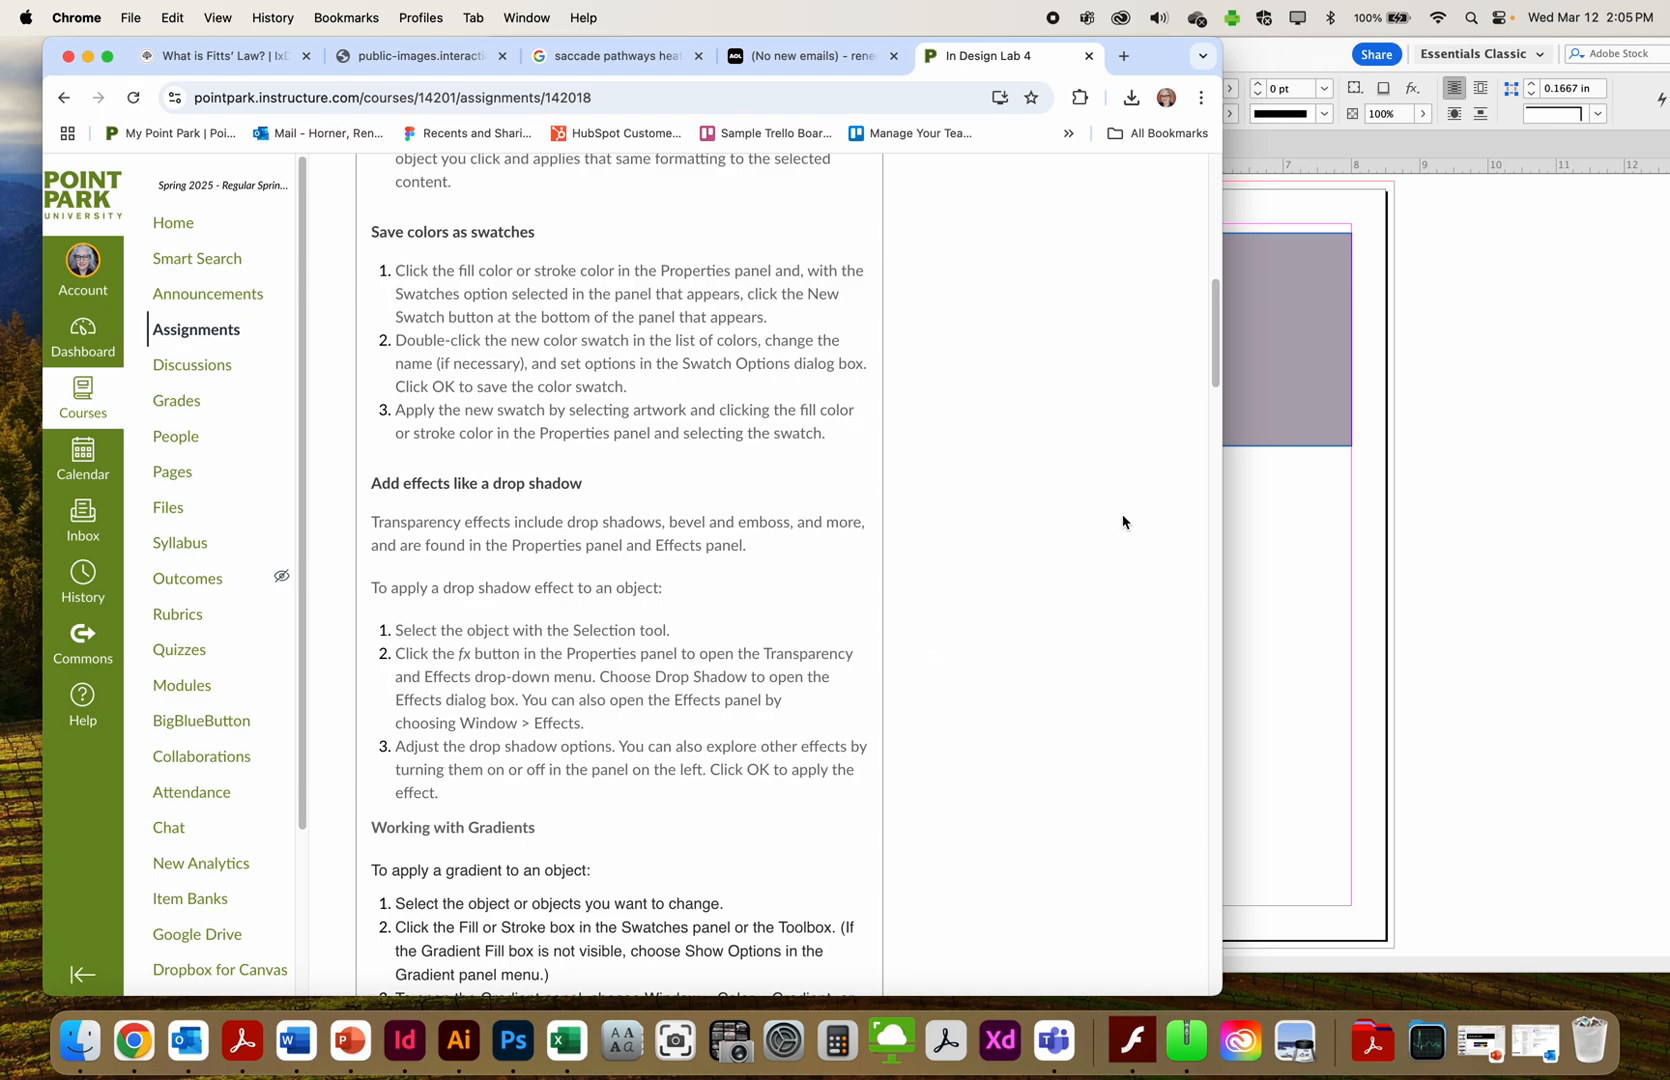
pyautogui.click(1277, 558)
# Give the green rectangle a 2 pt stroke with the Thin - Thick stroke type
pyautogui.click(697, 408)
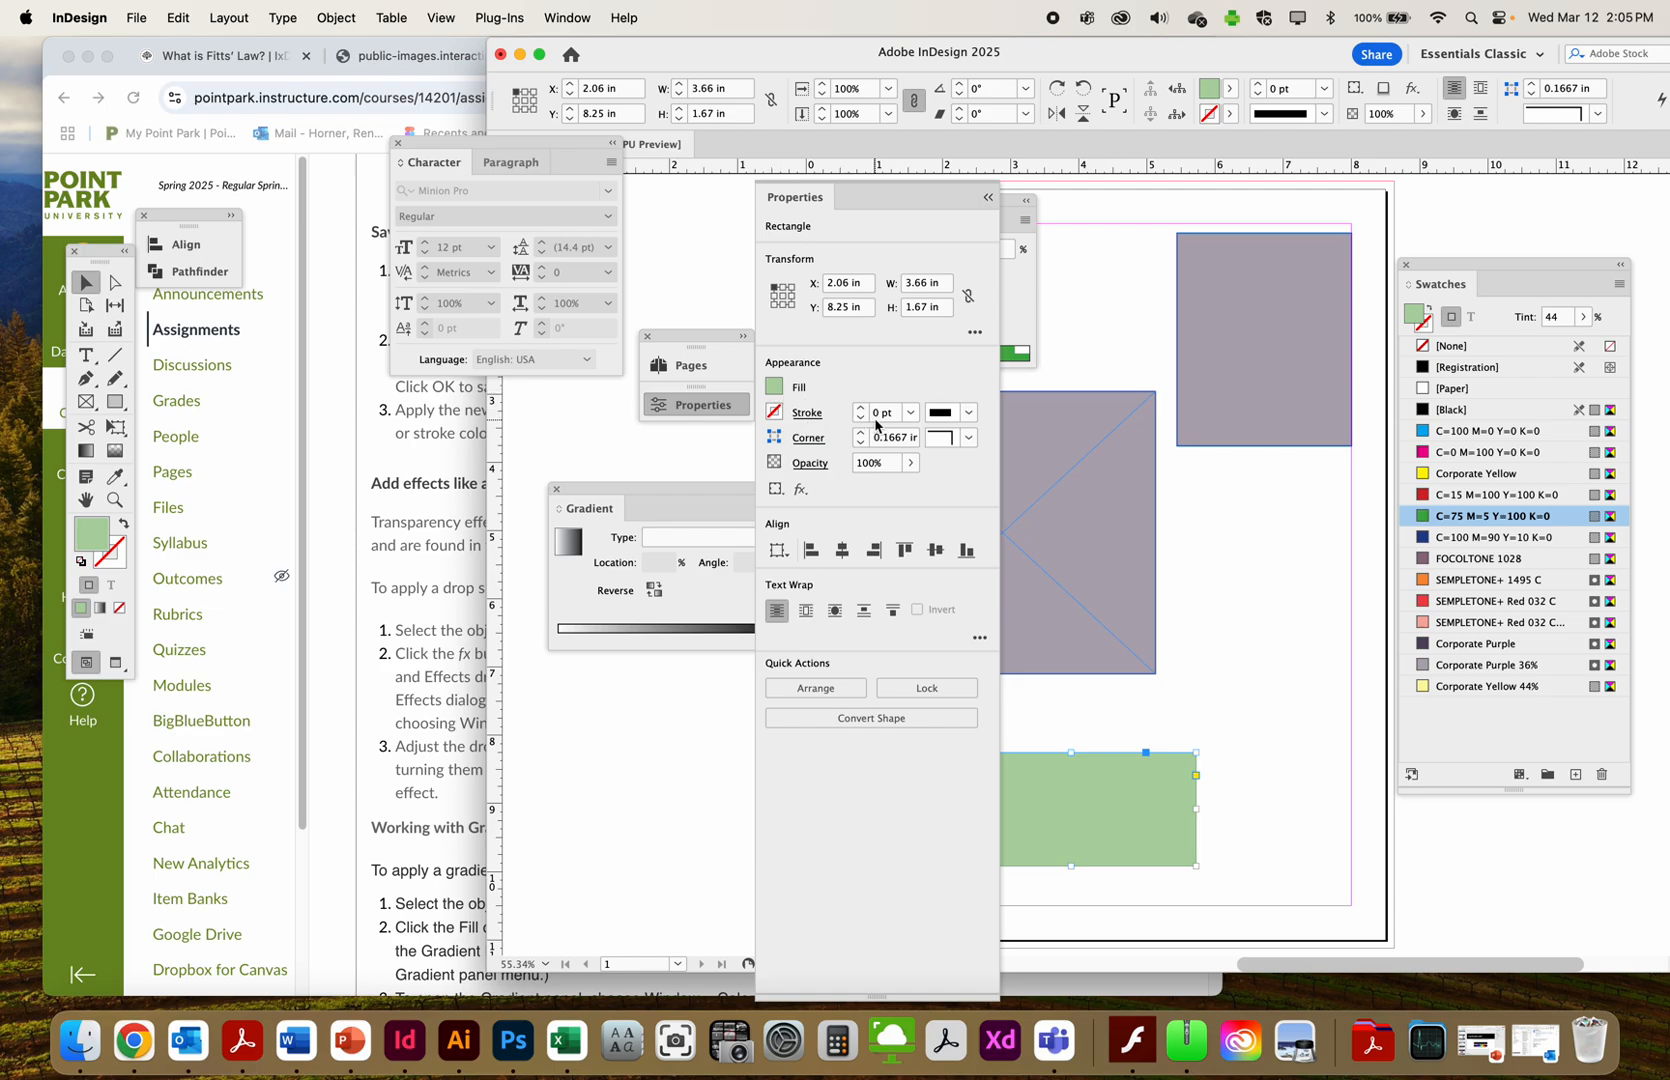
pyautogui.click(785, 418)
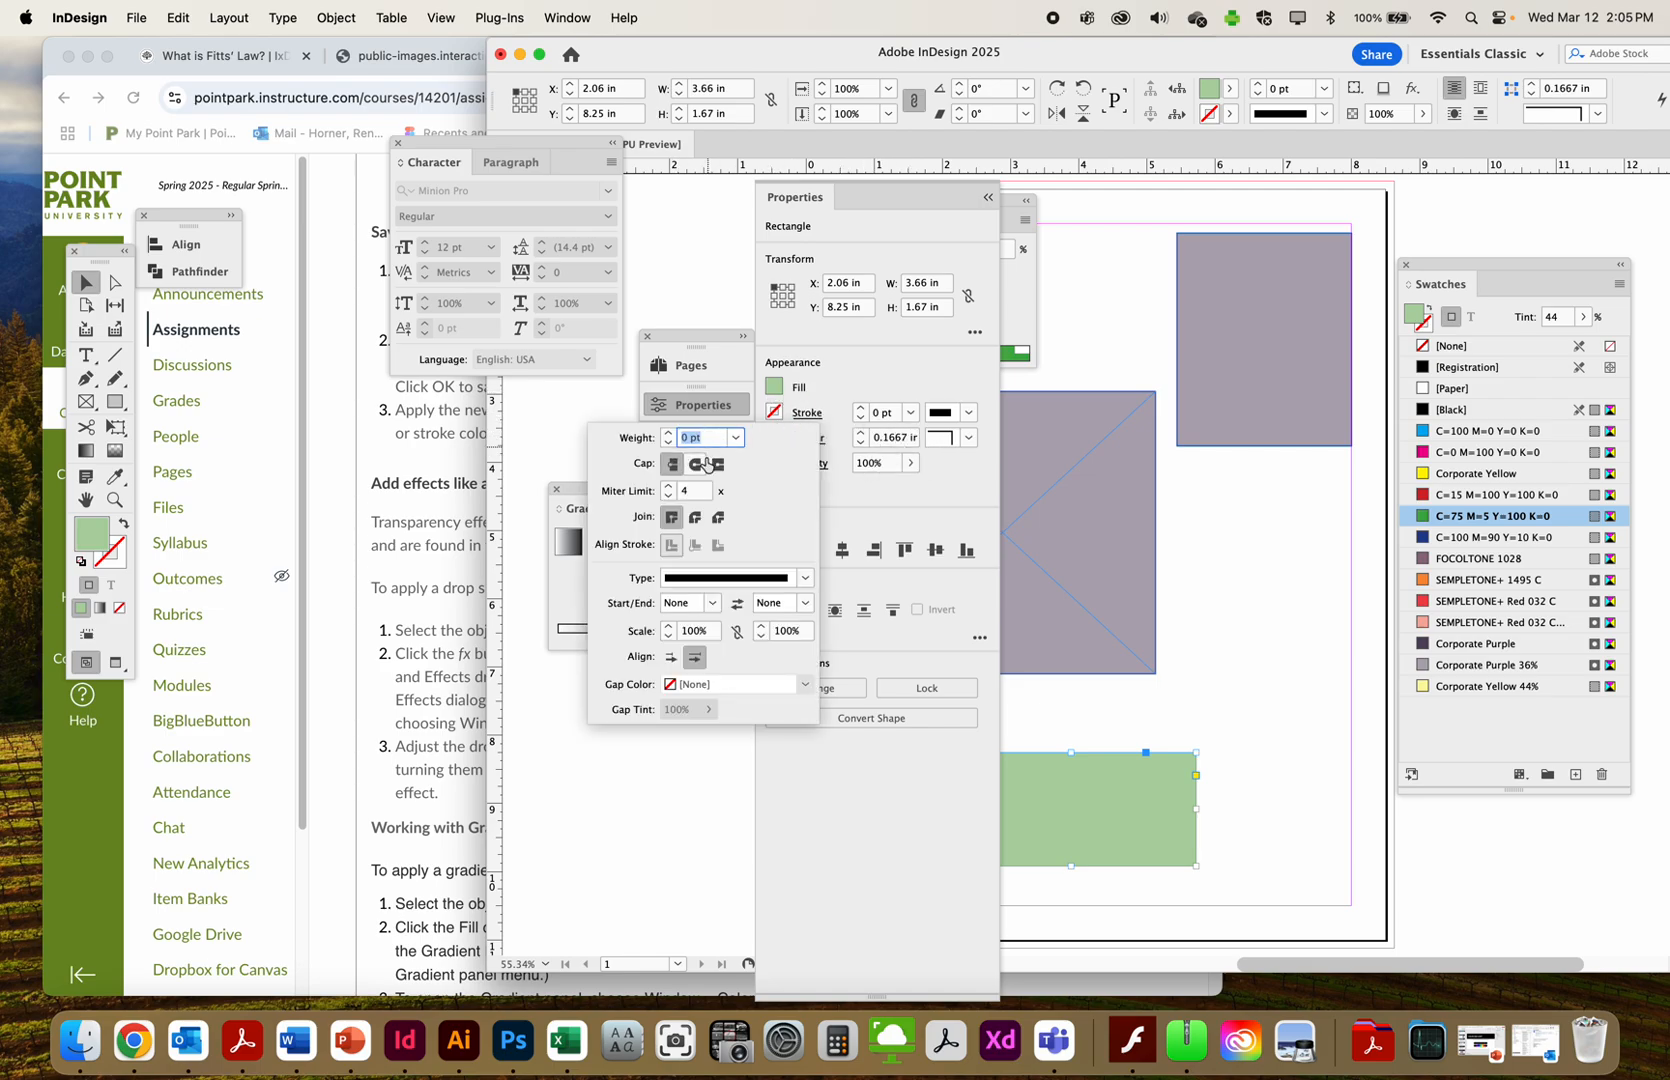
pyautogui.click(668, 433)
pyautogui.click(668, 433)
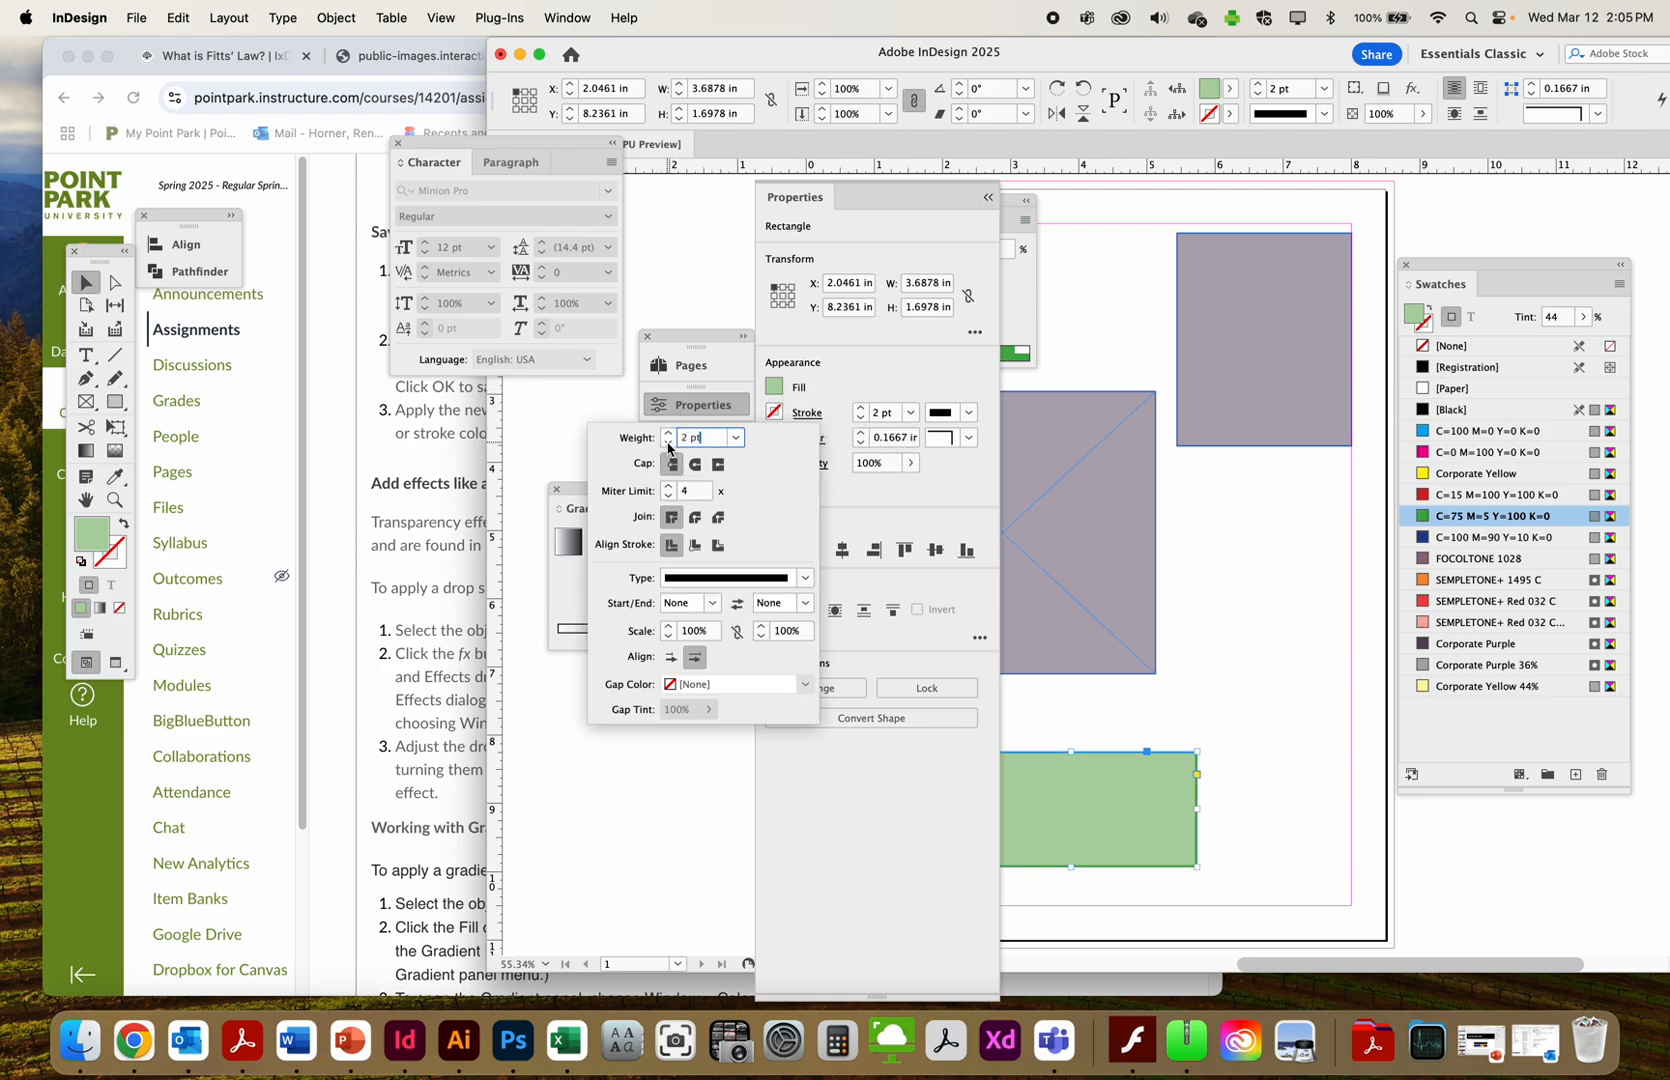
pyautogui.click(681, 580)
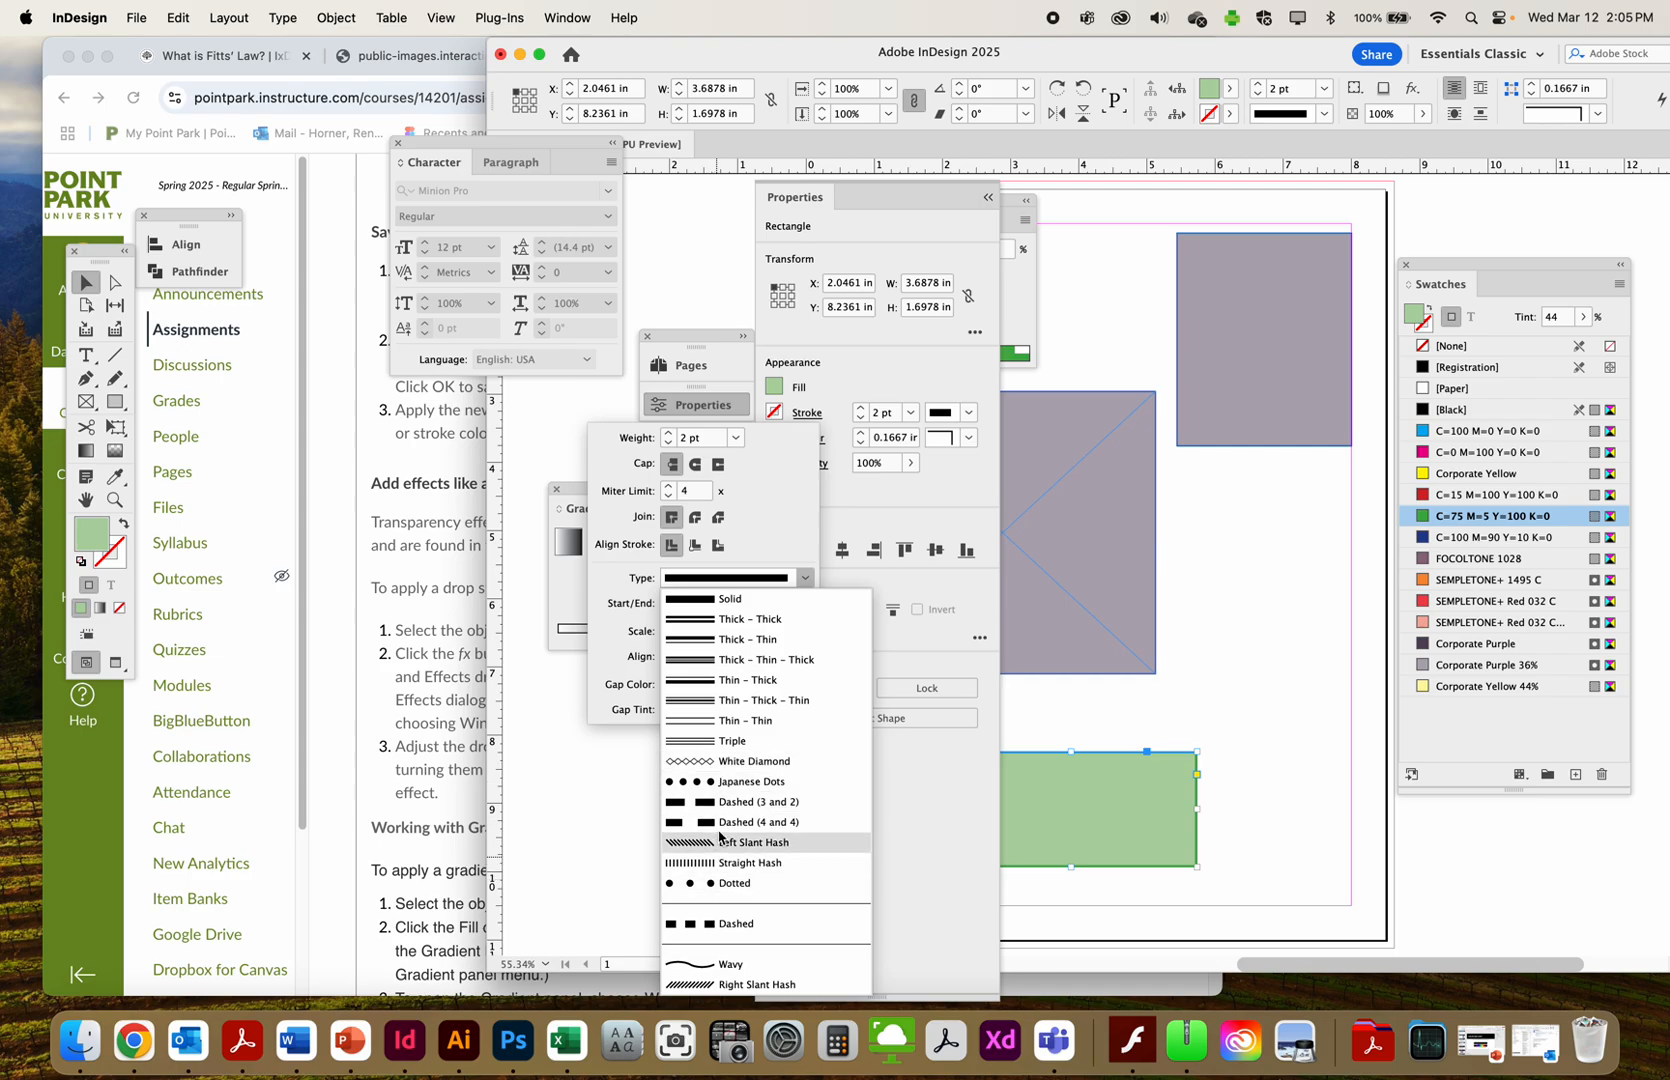
pyautogui.click(713, 700)
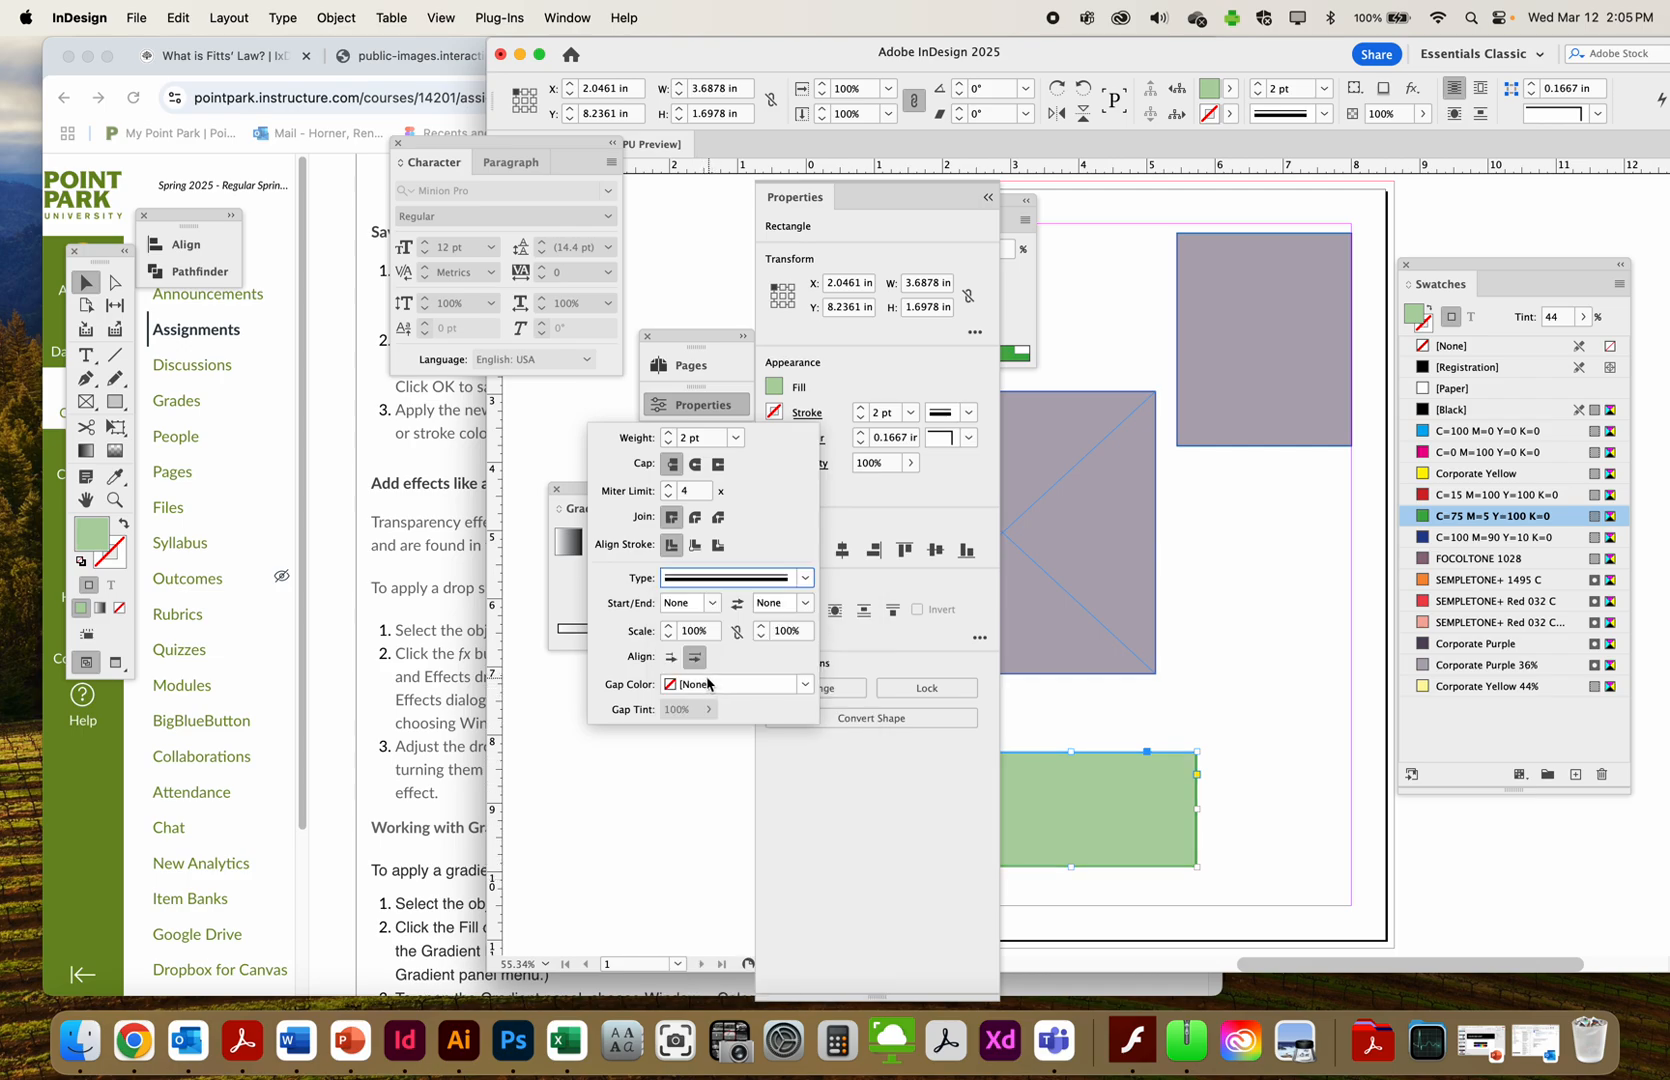
# Increase the green rectangle's stroke weight to 11 pt and change its stroke type to Japanese Dots
pyautogui.click(668, 433)
pyautogui.click(668, 433)
pyautogui.click(668, 433)
pyautogui.click(668, 433)
pyautogui.click(668, 433)
pyautogui.click(668, 433)
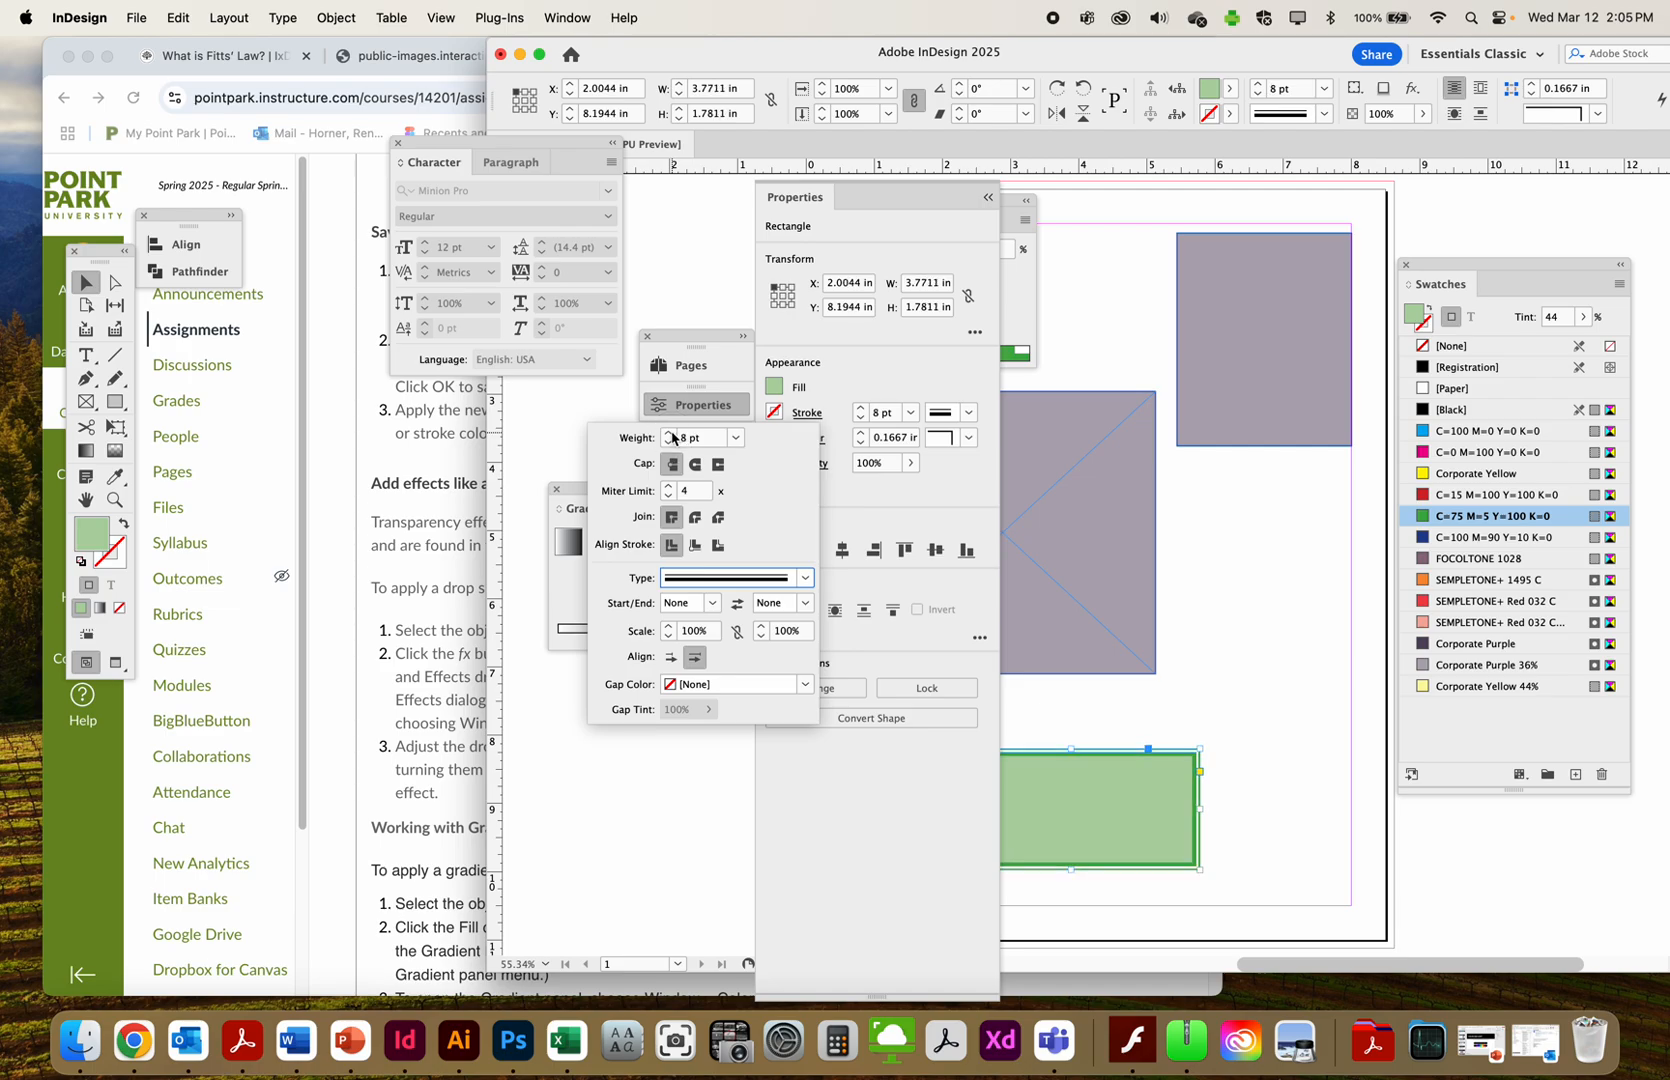
pyautogui.click(668, 433)
pyautogui.click(668, 433)
pyautogui.click(668, 433)
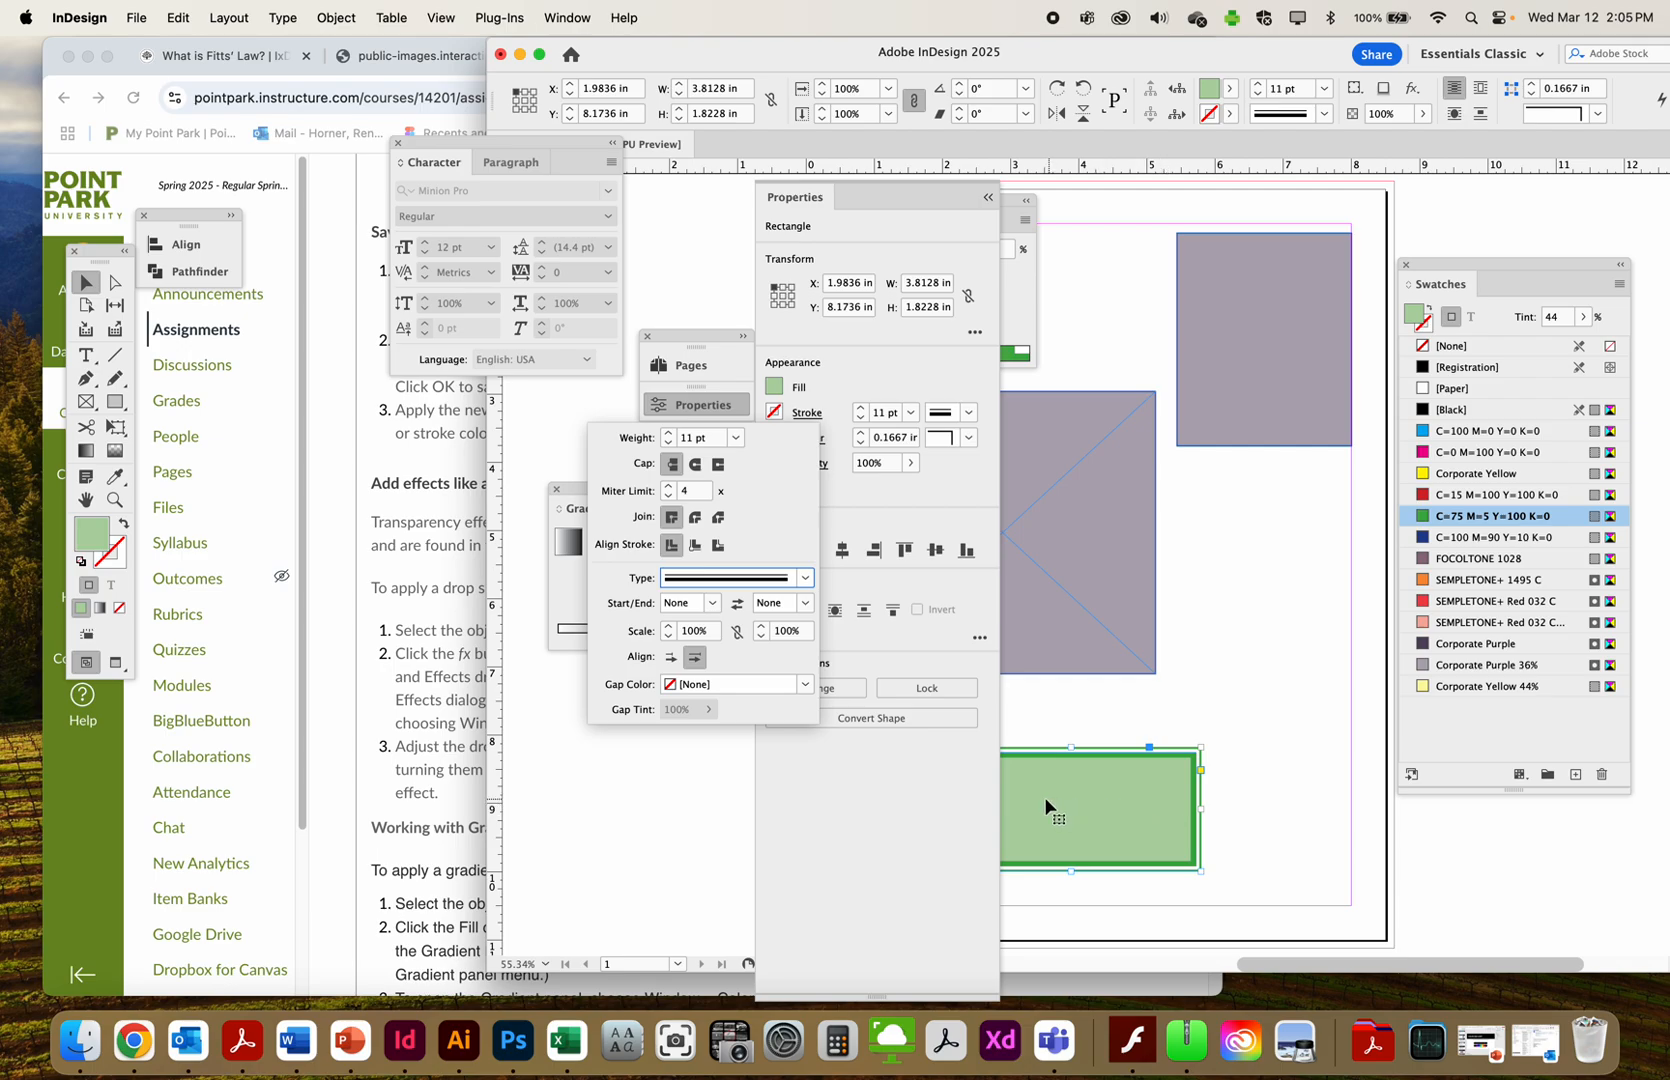
pyautogui.click(752, 578)
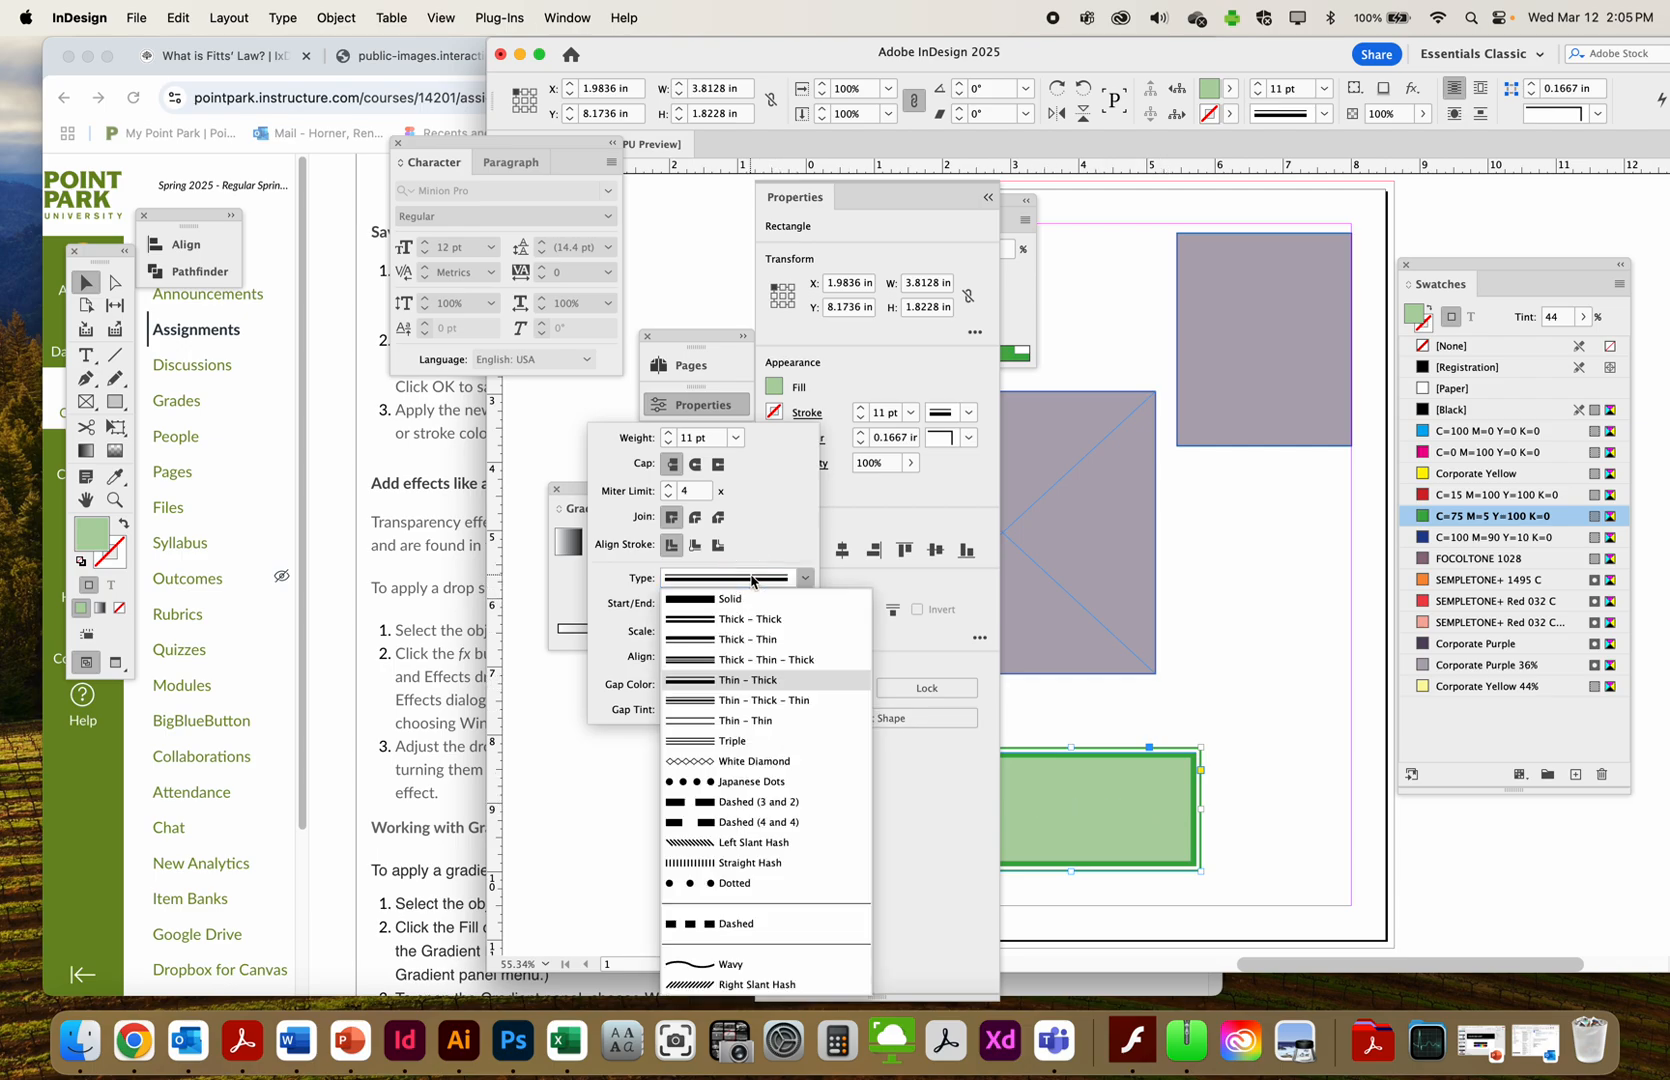
pyautogui.click(767, 782)
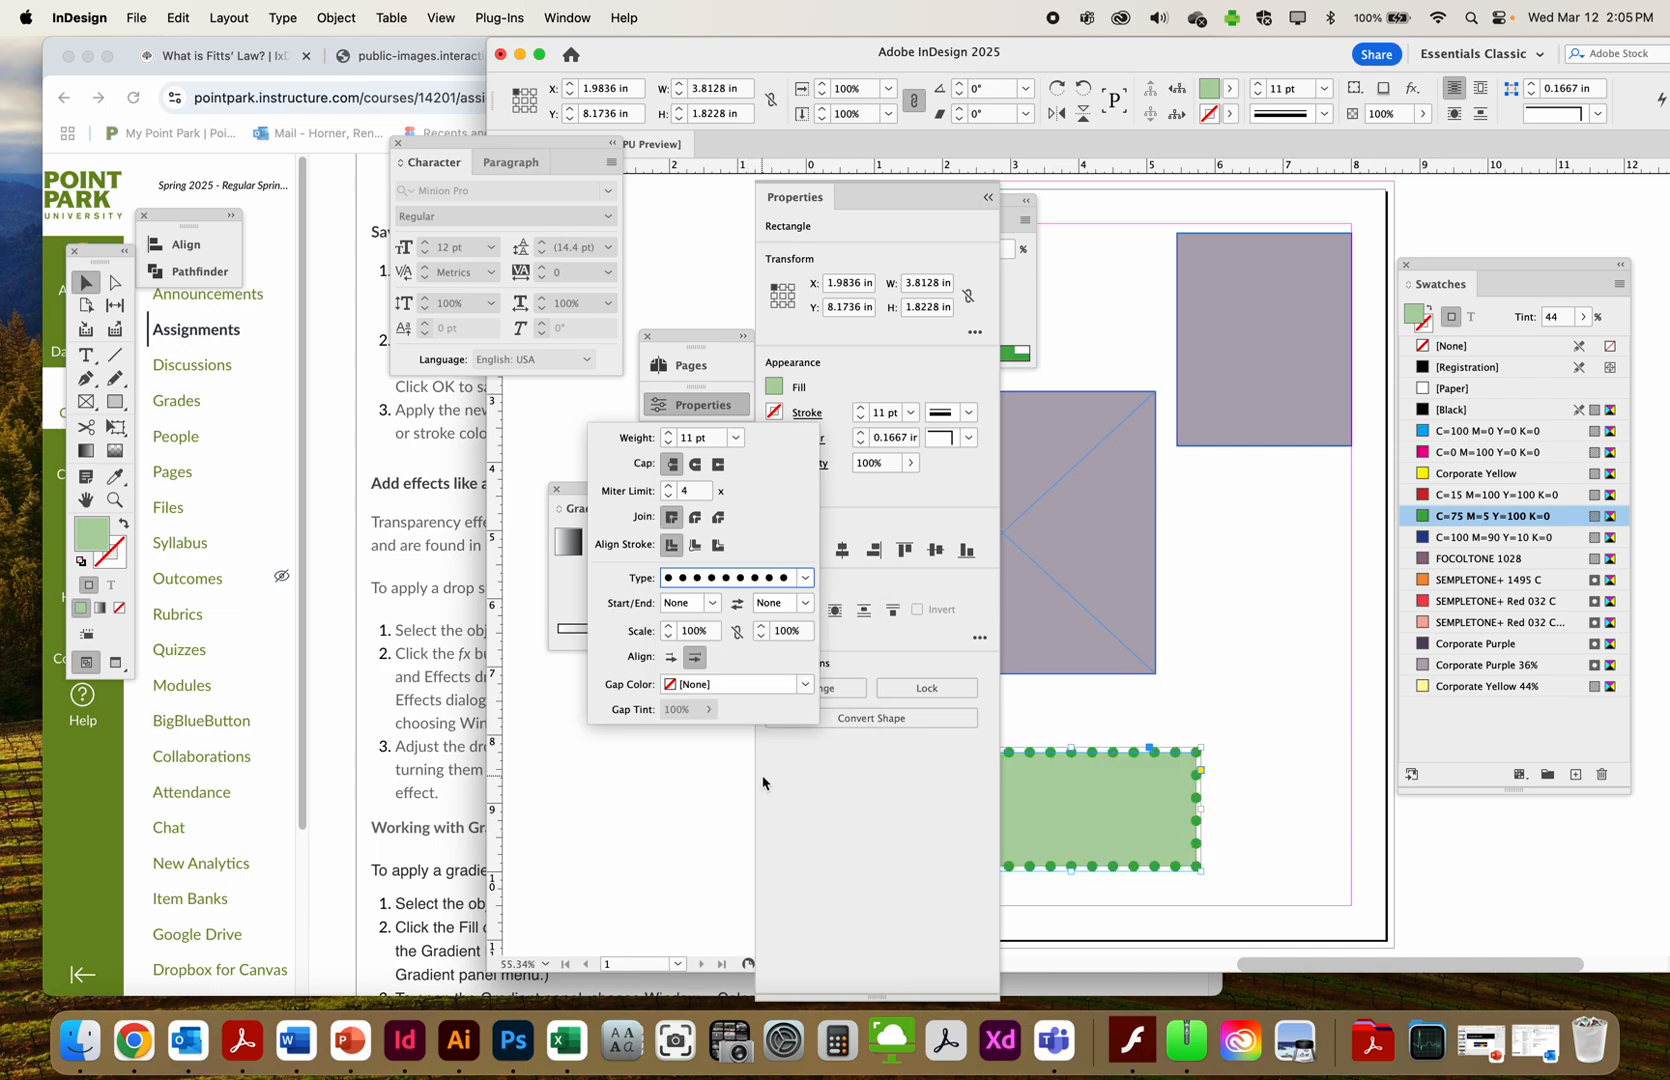
# Change the green rectangle's stroke type to Triple and deselect it
pyautogui.click(760, 578)
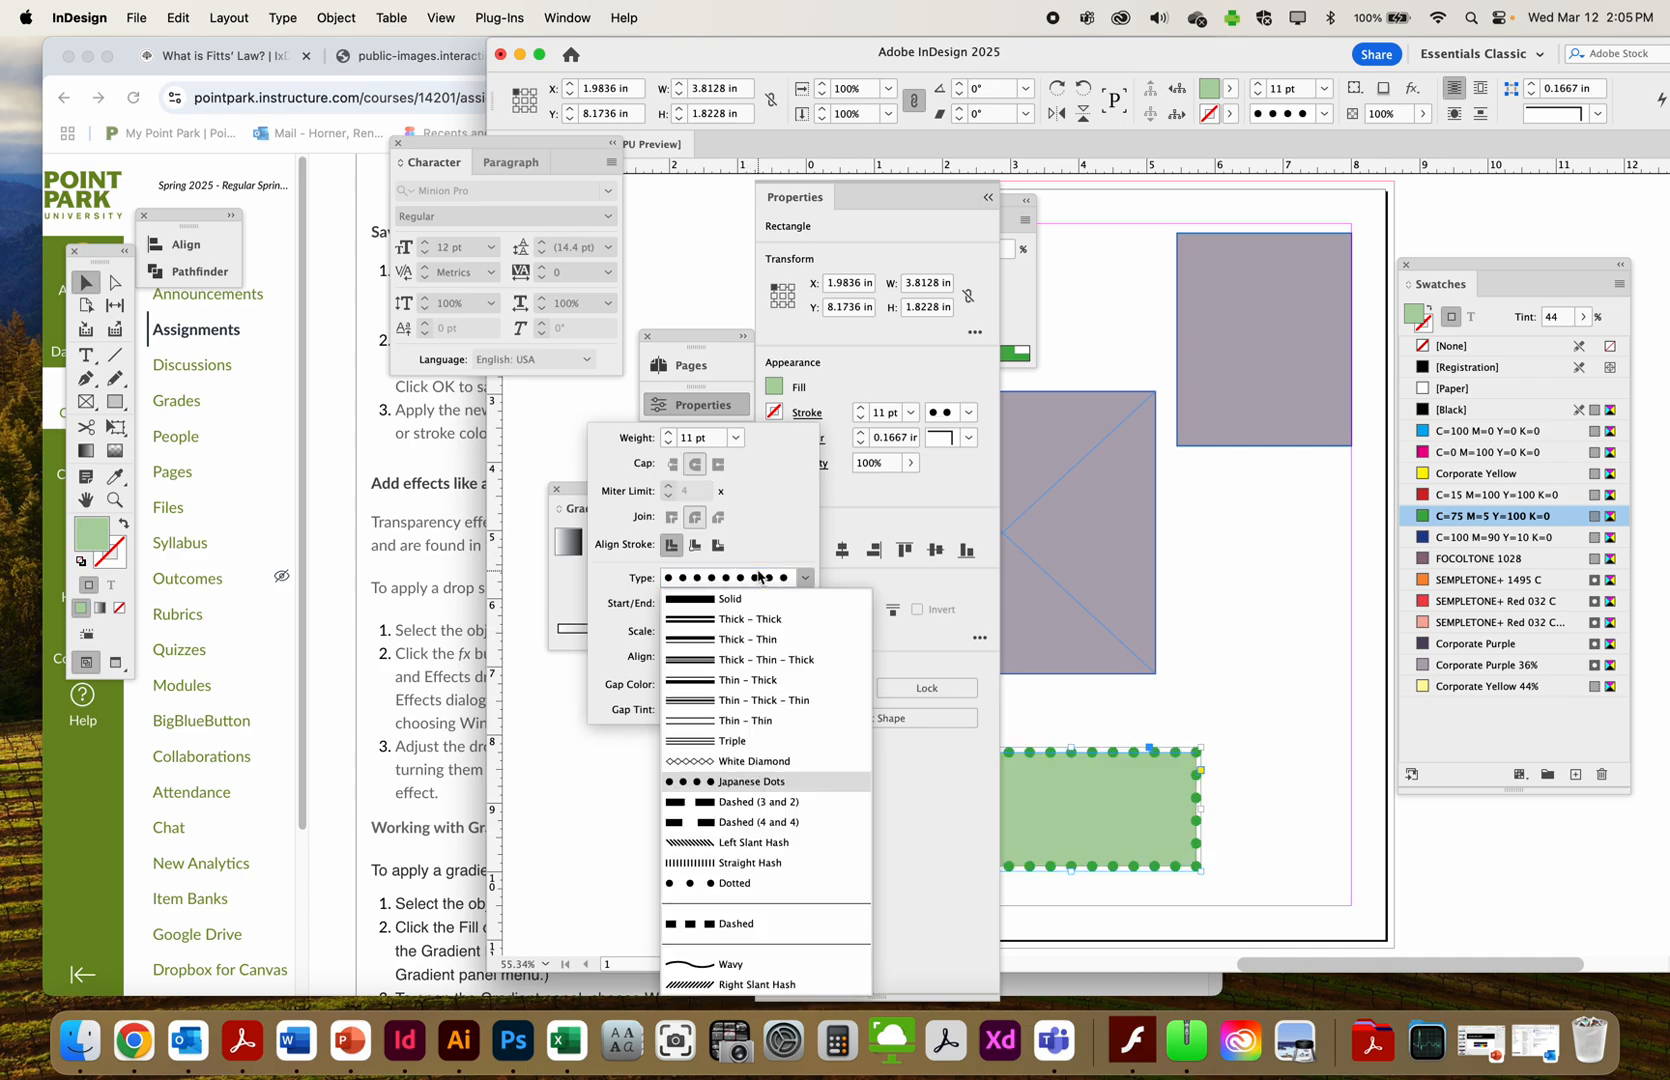
pyautogui.click(745, 740)
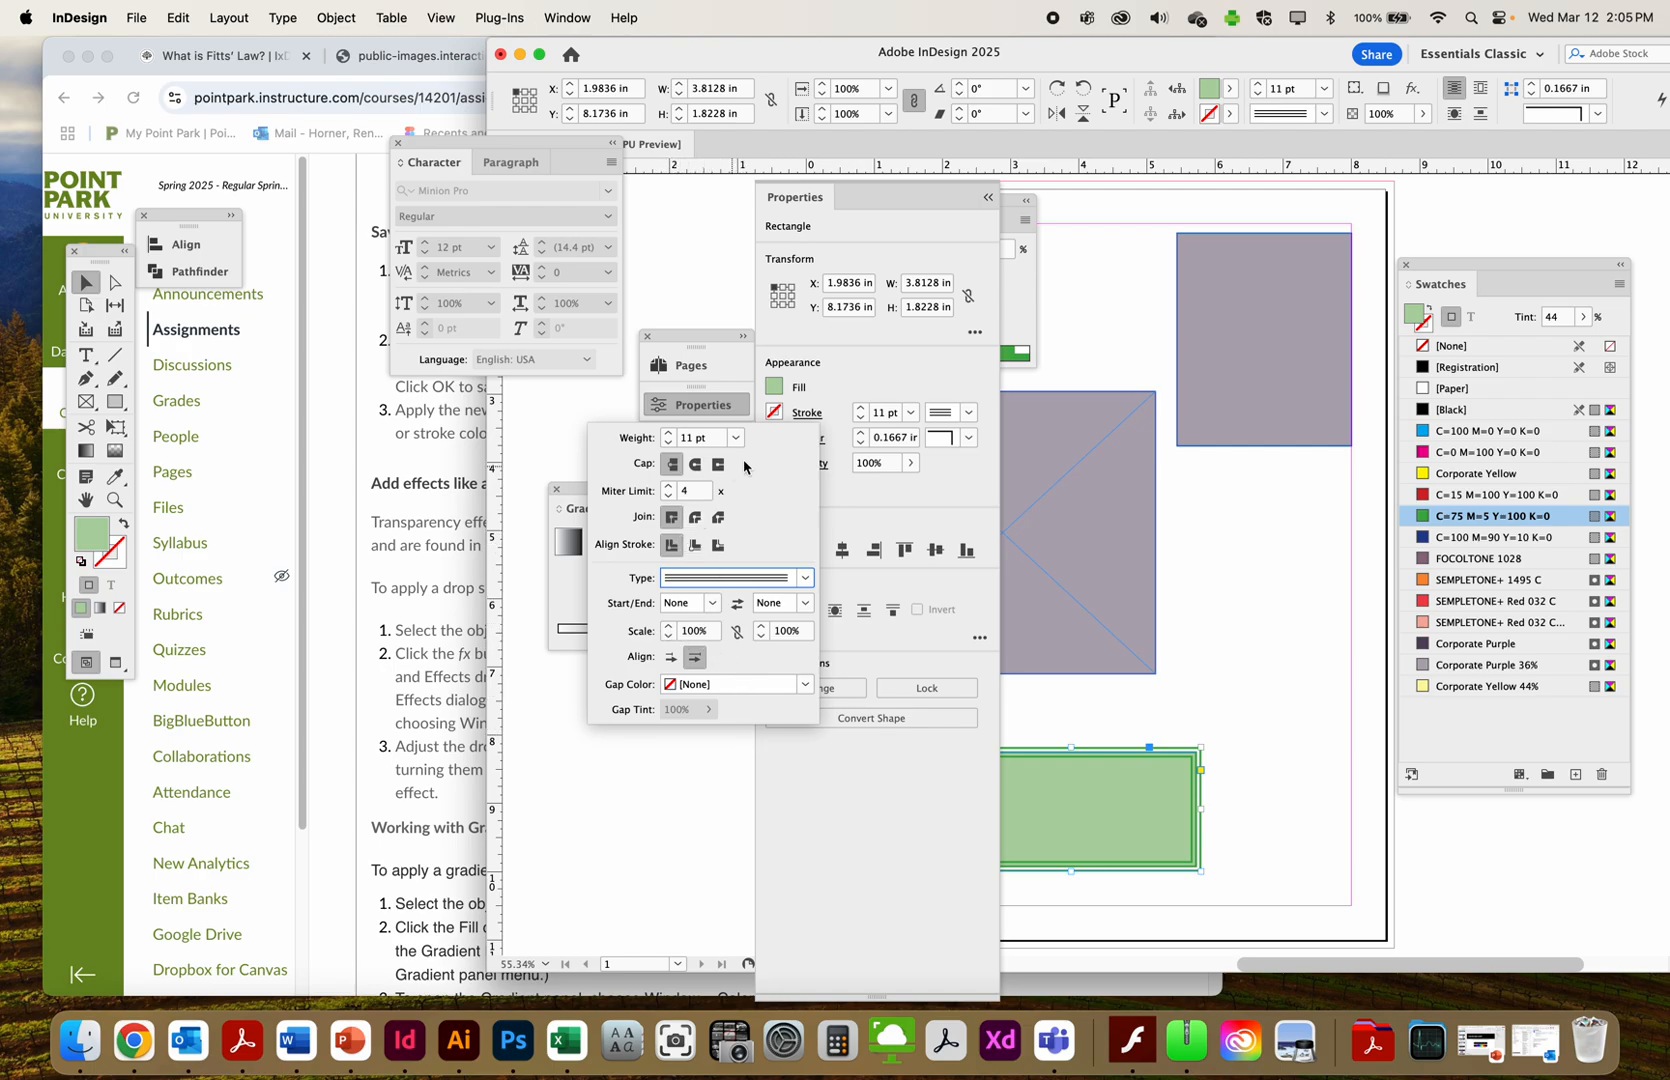
pyautogui.click(702, 405)
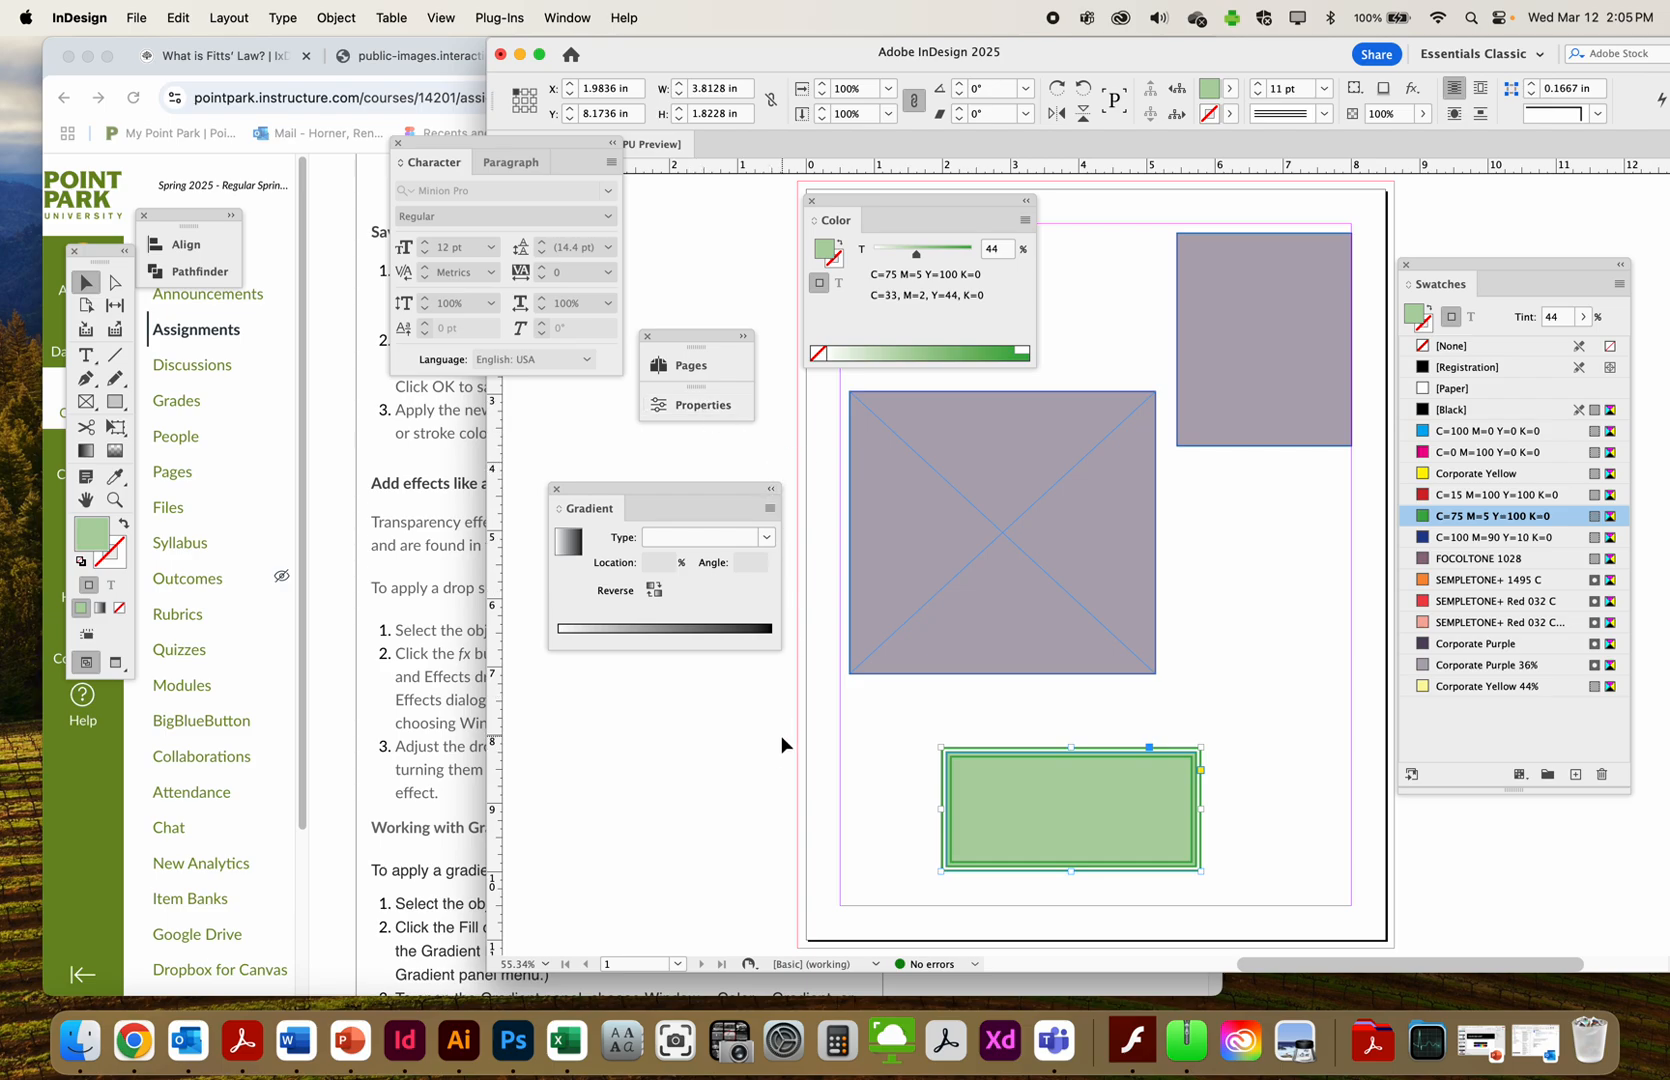
pyautogui.click(791, 765)
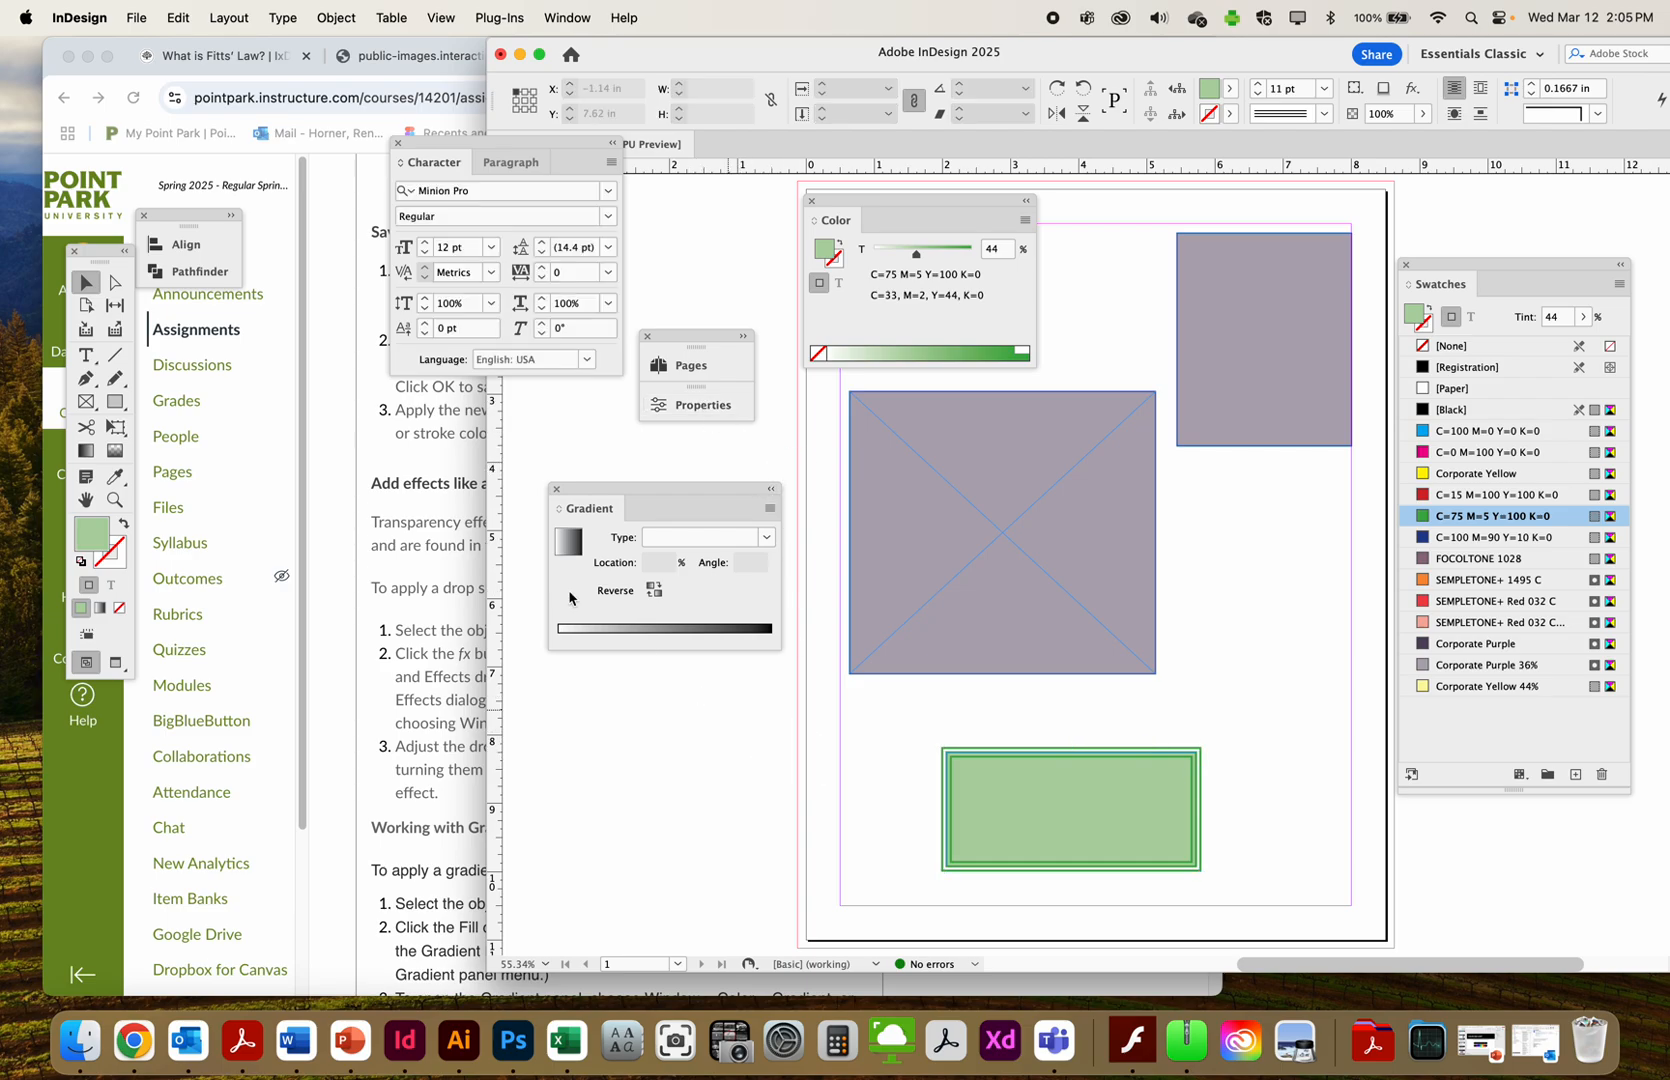
# Draw a text frame about 2.3 by 1.94 in beside the large frame, containing "Headline" in the C=15 M=100 Y=100 K=0 swatch
pyautogui.press('t')
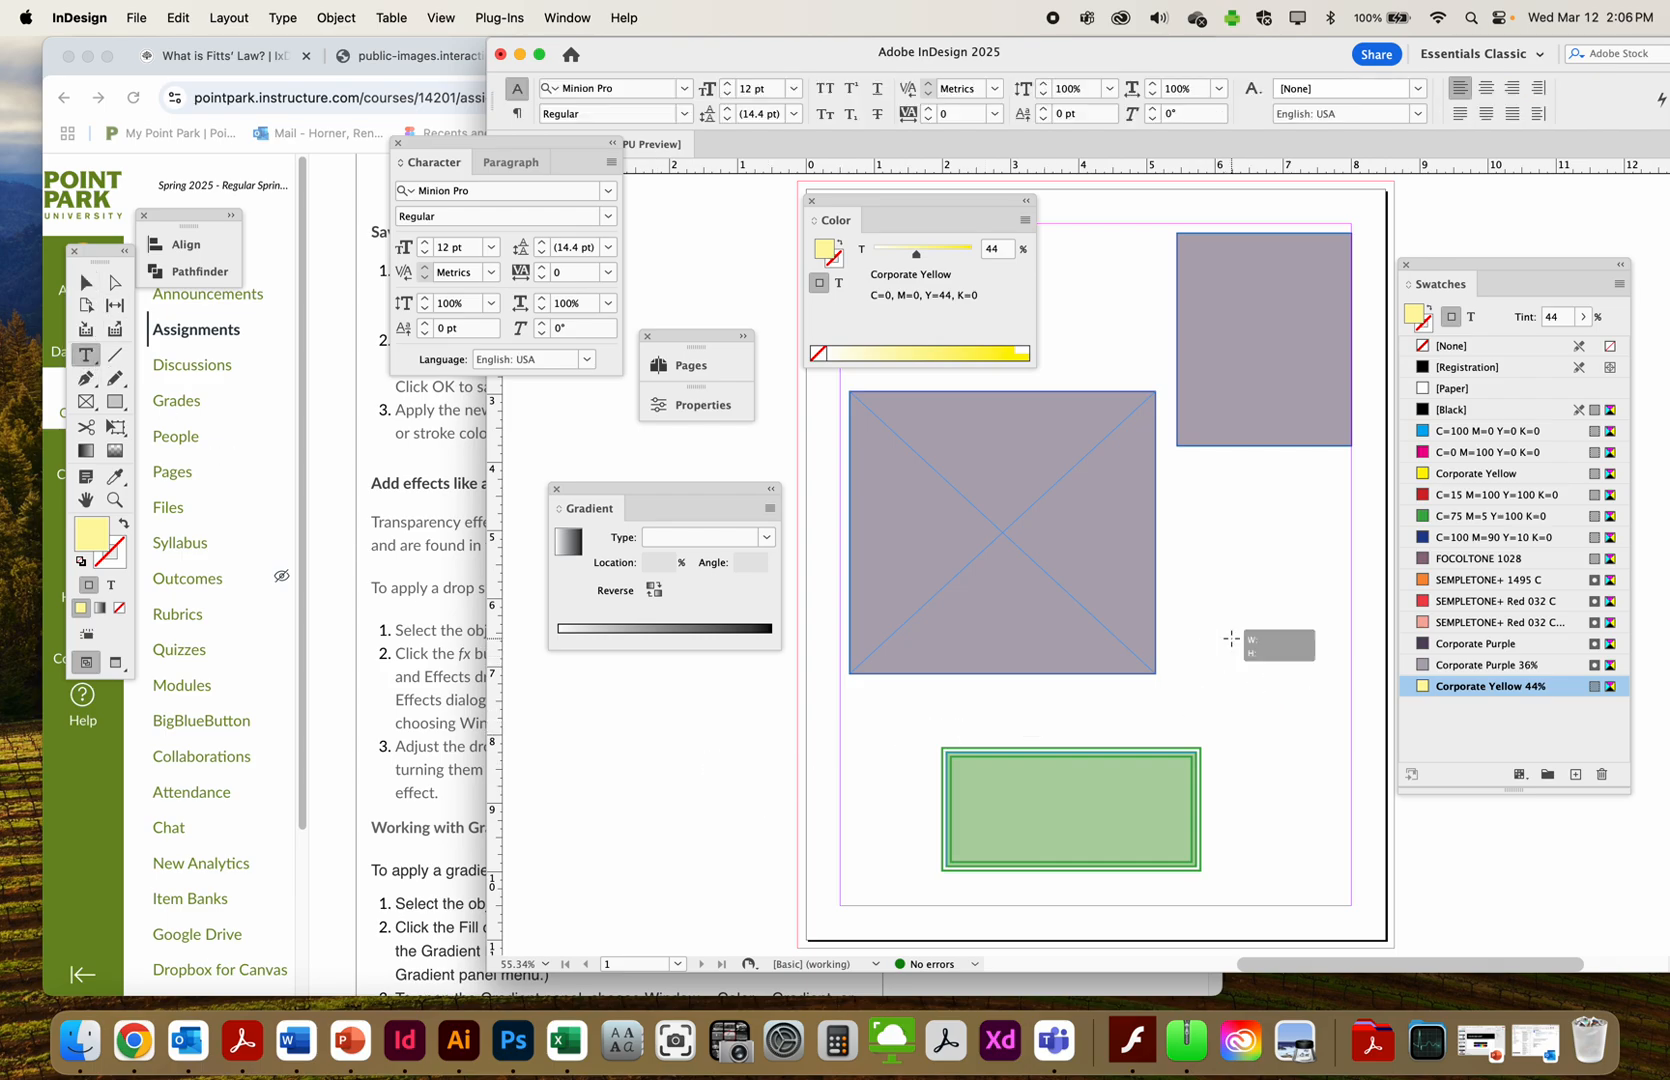
pyautogui.moveTo(1208, 549); pyautogui.dragTo(1365, 681)
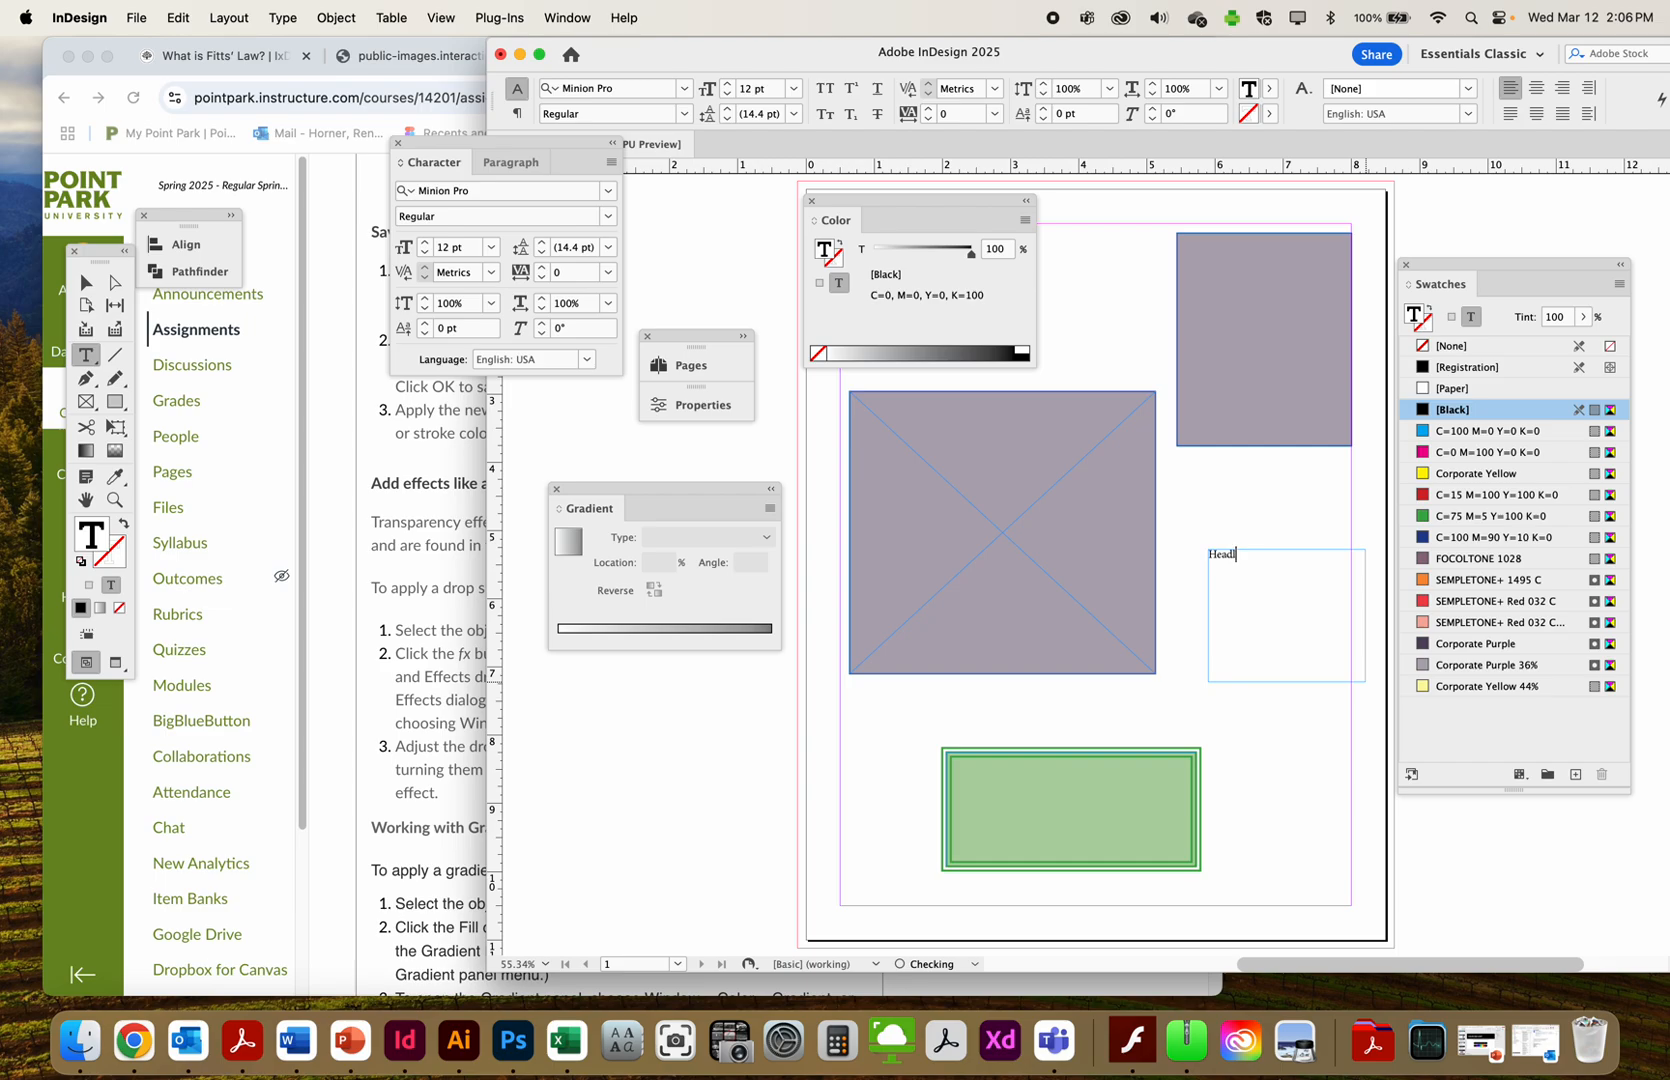
pyautogui.doubleClick(1230, 555)
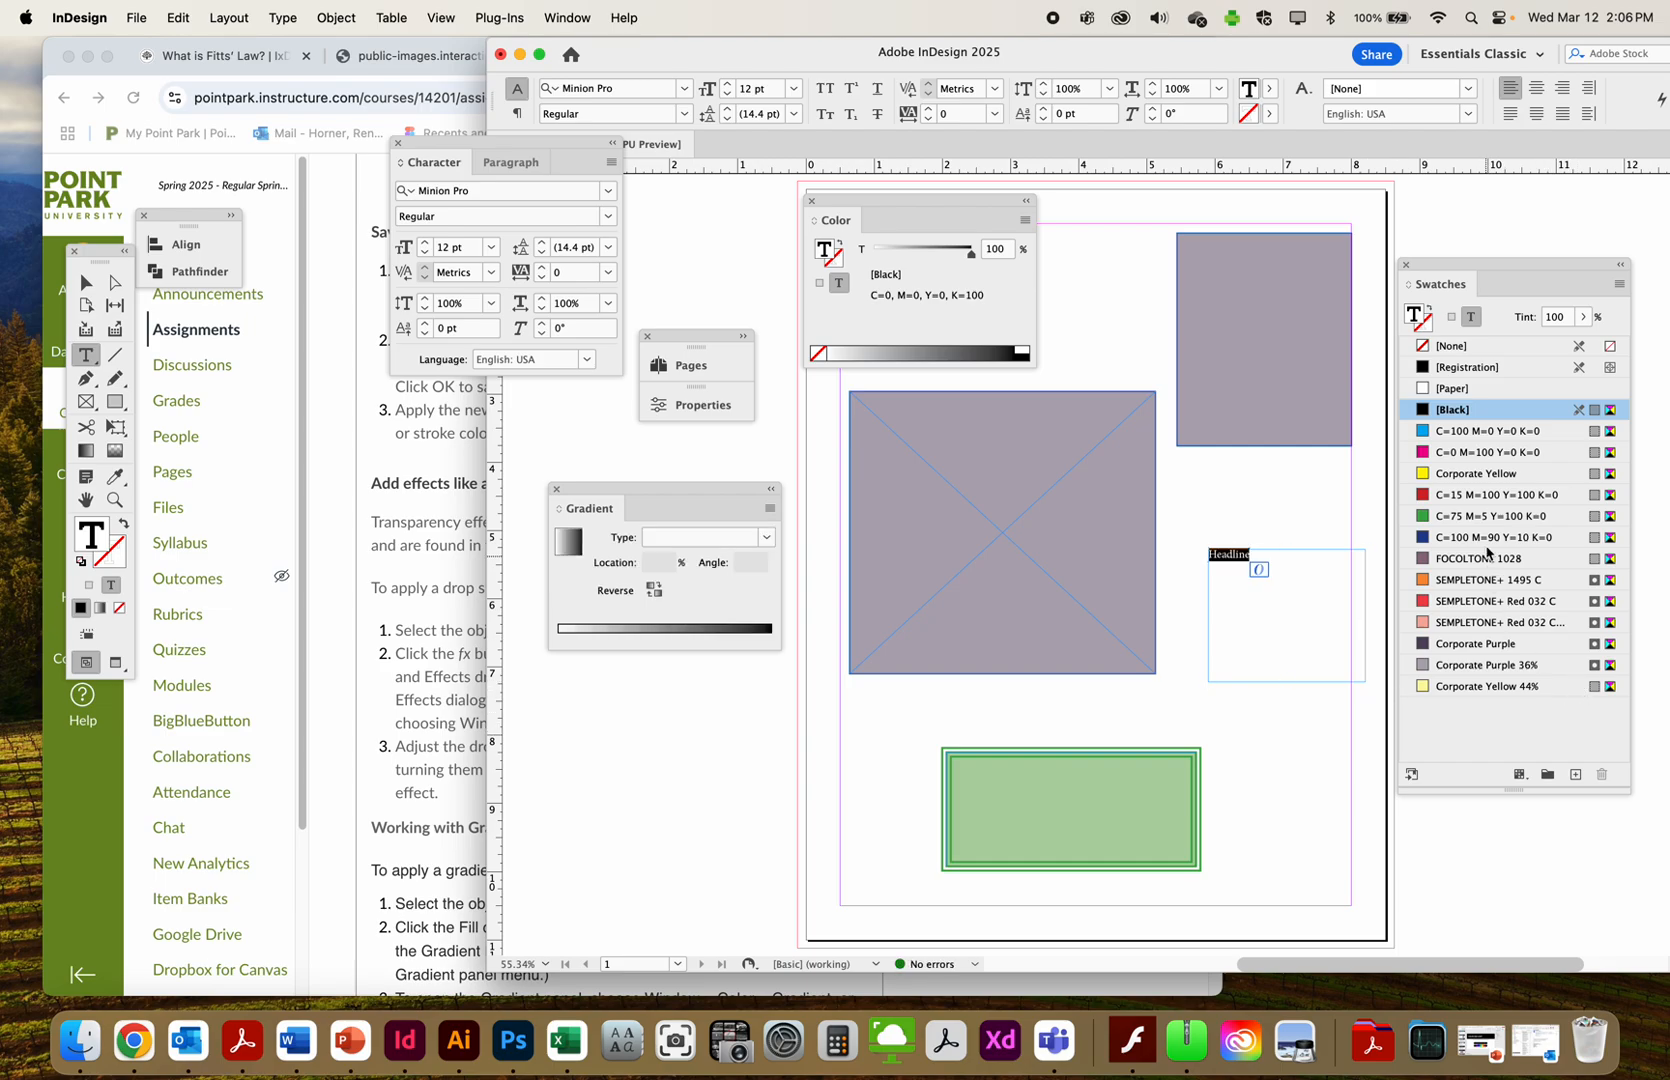
pyautogui.click(1488, 495)
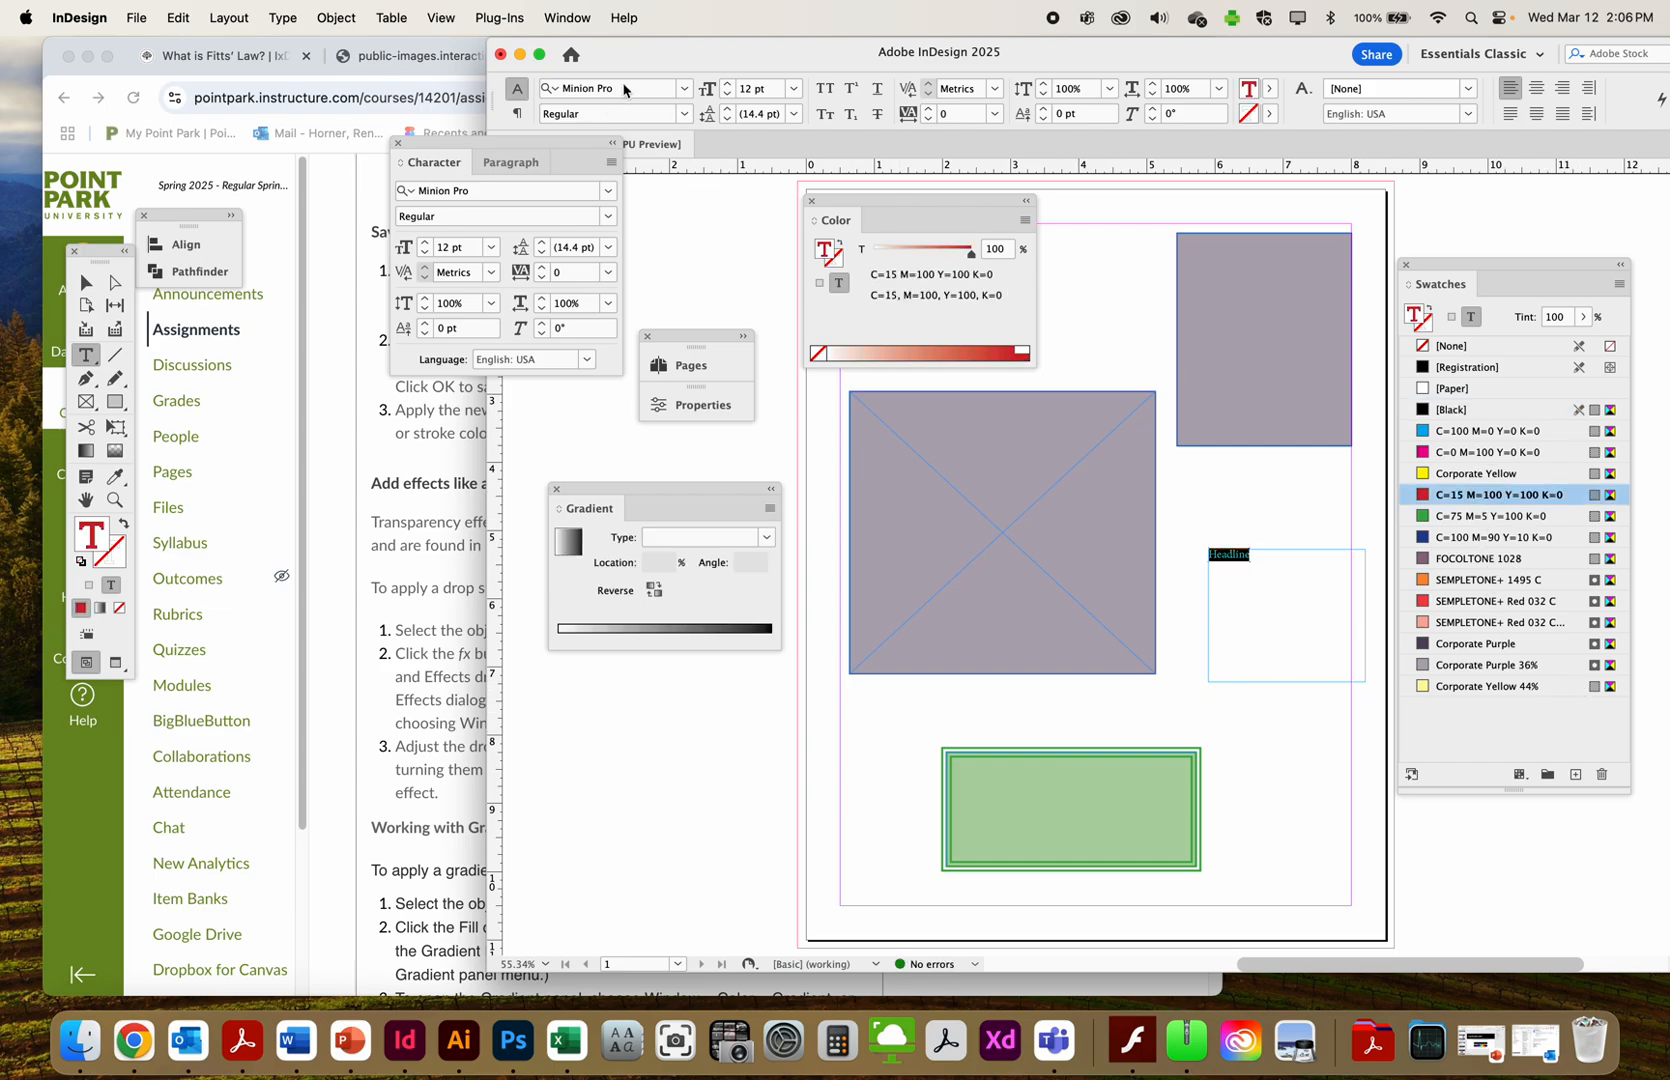
# Set the "Headline" text to 28 pt in Roboto Bold
pyautogui.click(727, 83)
pyautogui.click(727, 83)
pyautogui.click(727, 83)
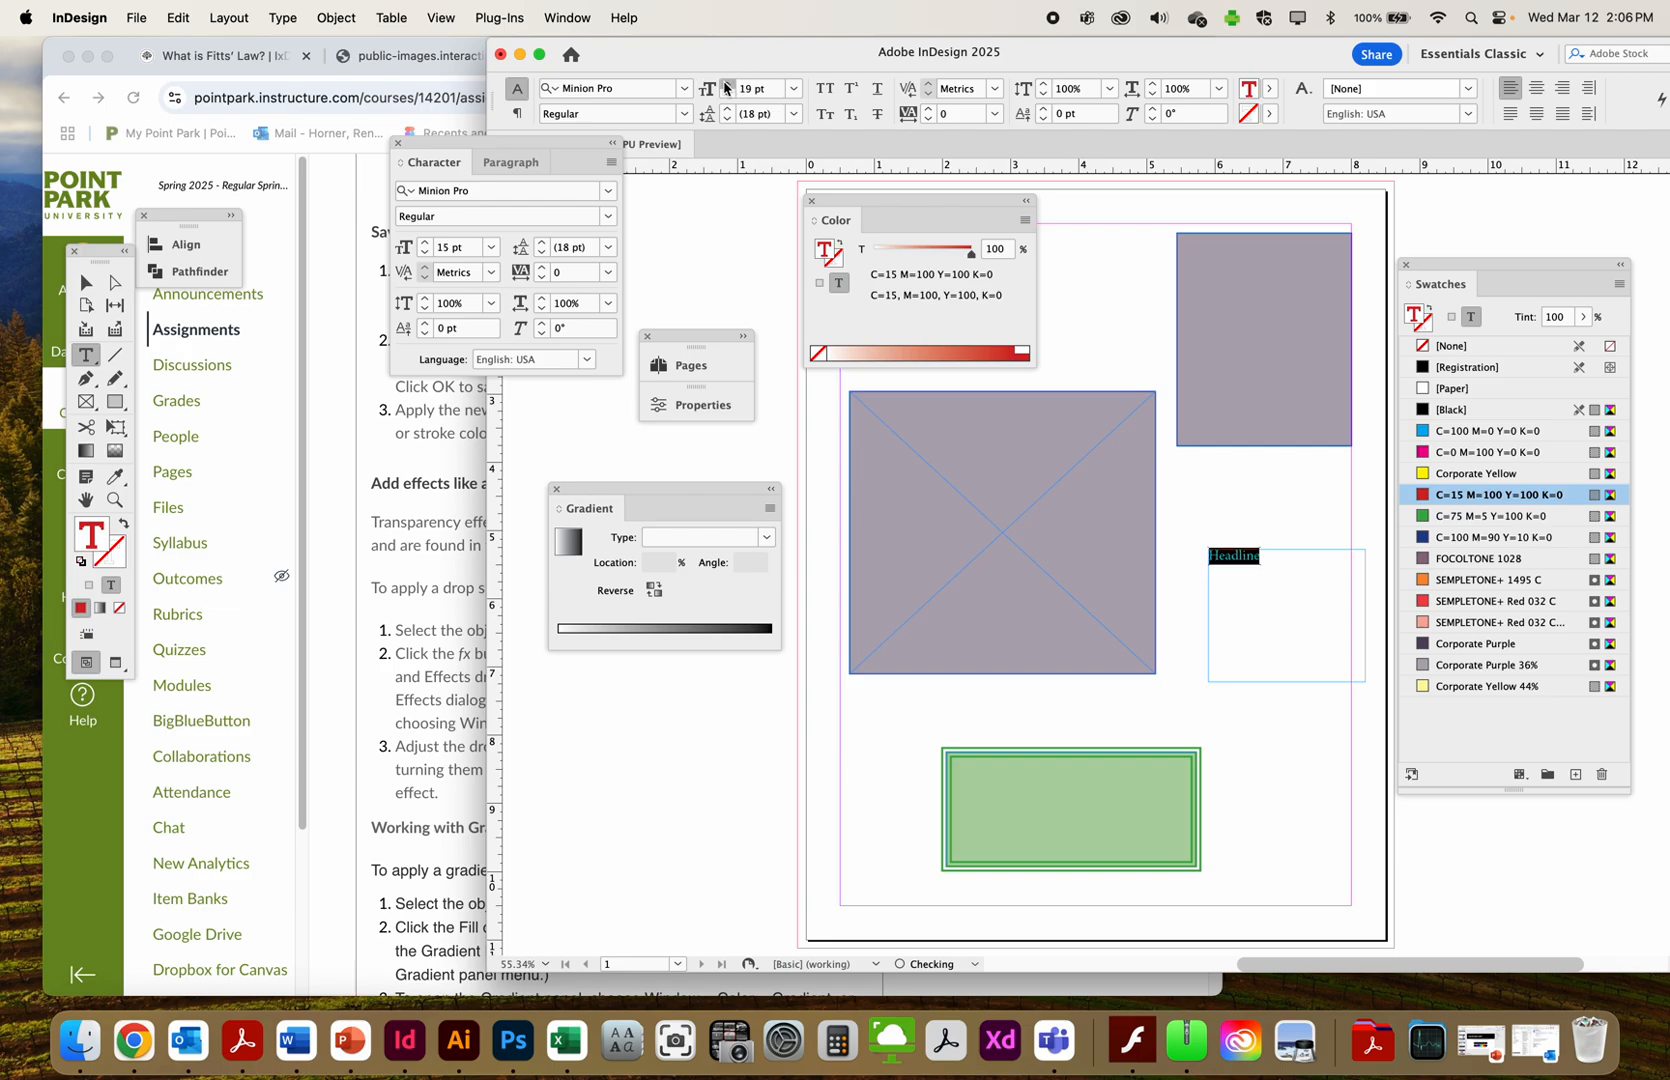
pyautogui.click(727, 84)
pyautogui.click(727, 84)
pyautogui.click(686, 114)
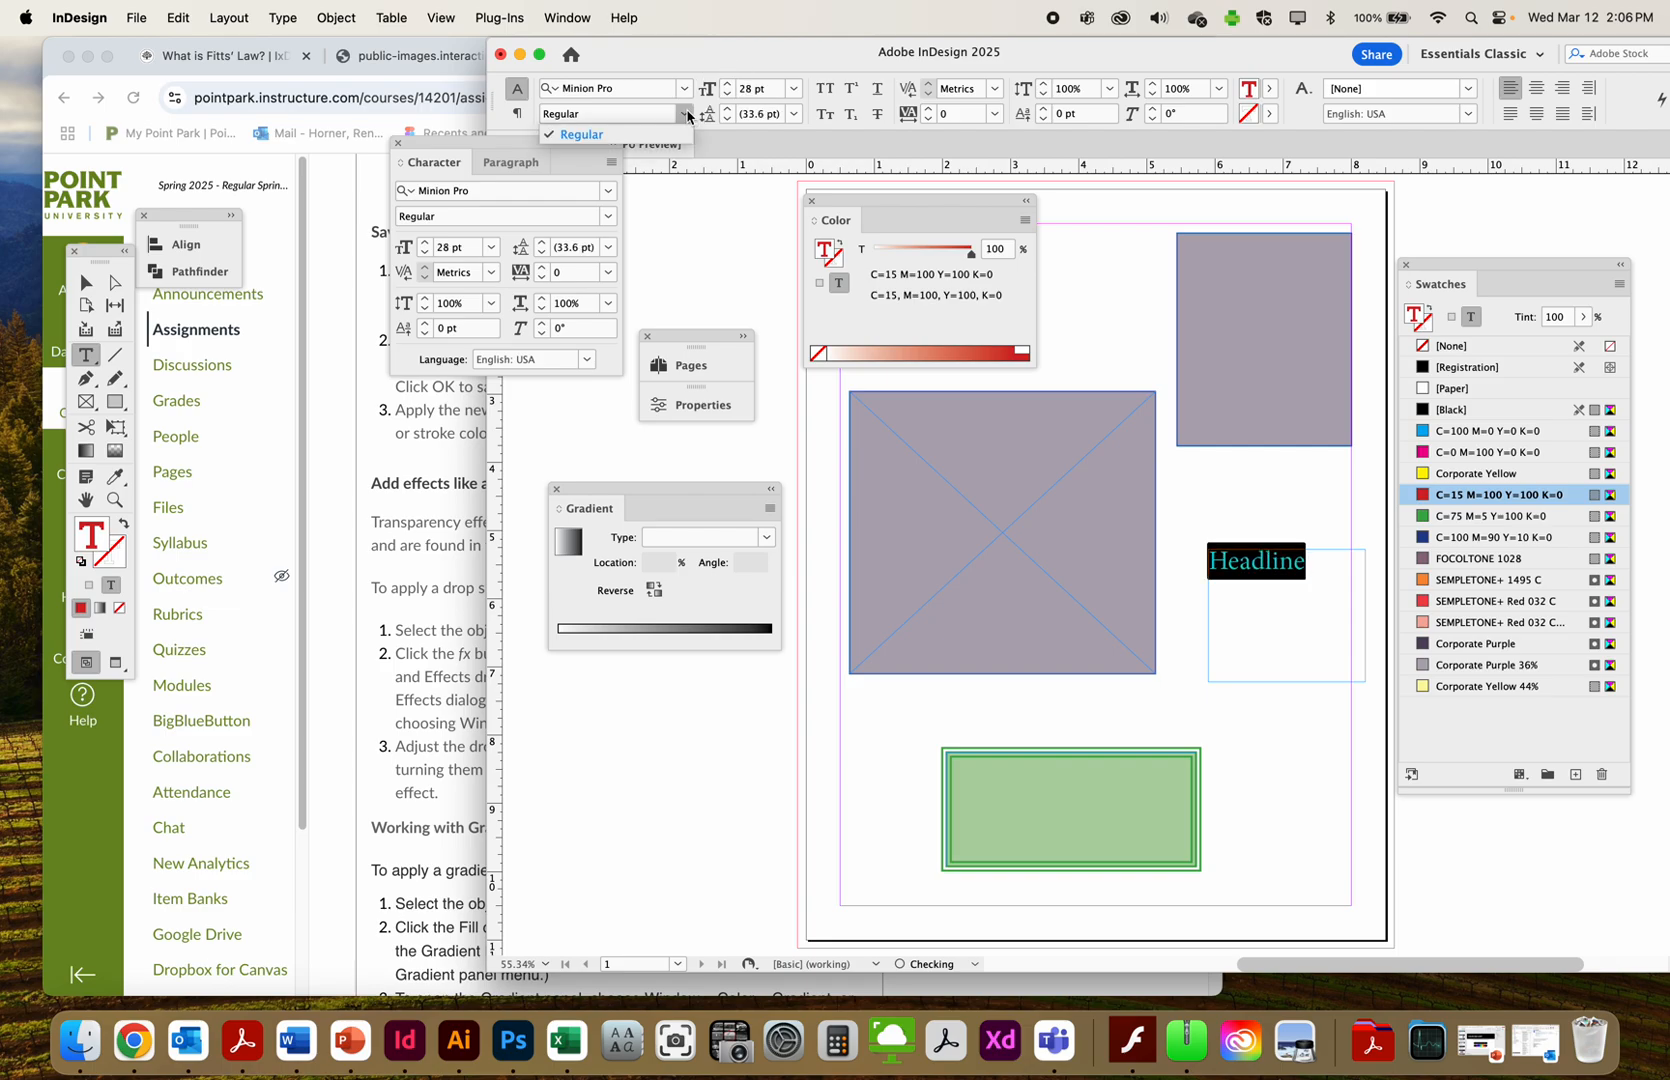
pyautogui.click(686, 114)
pyautogui.click(685, 89)
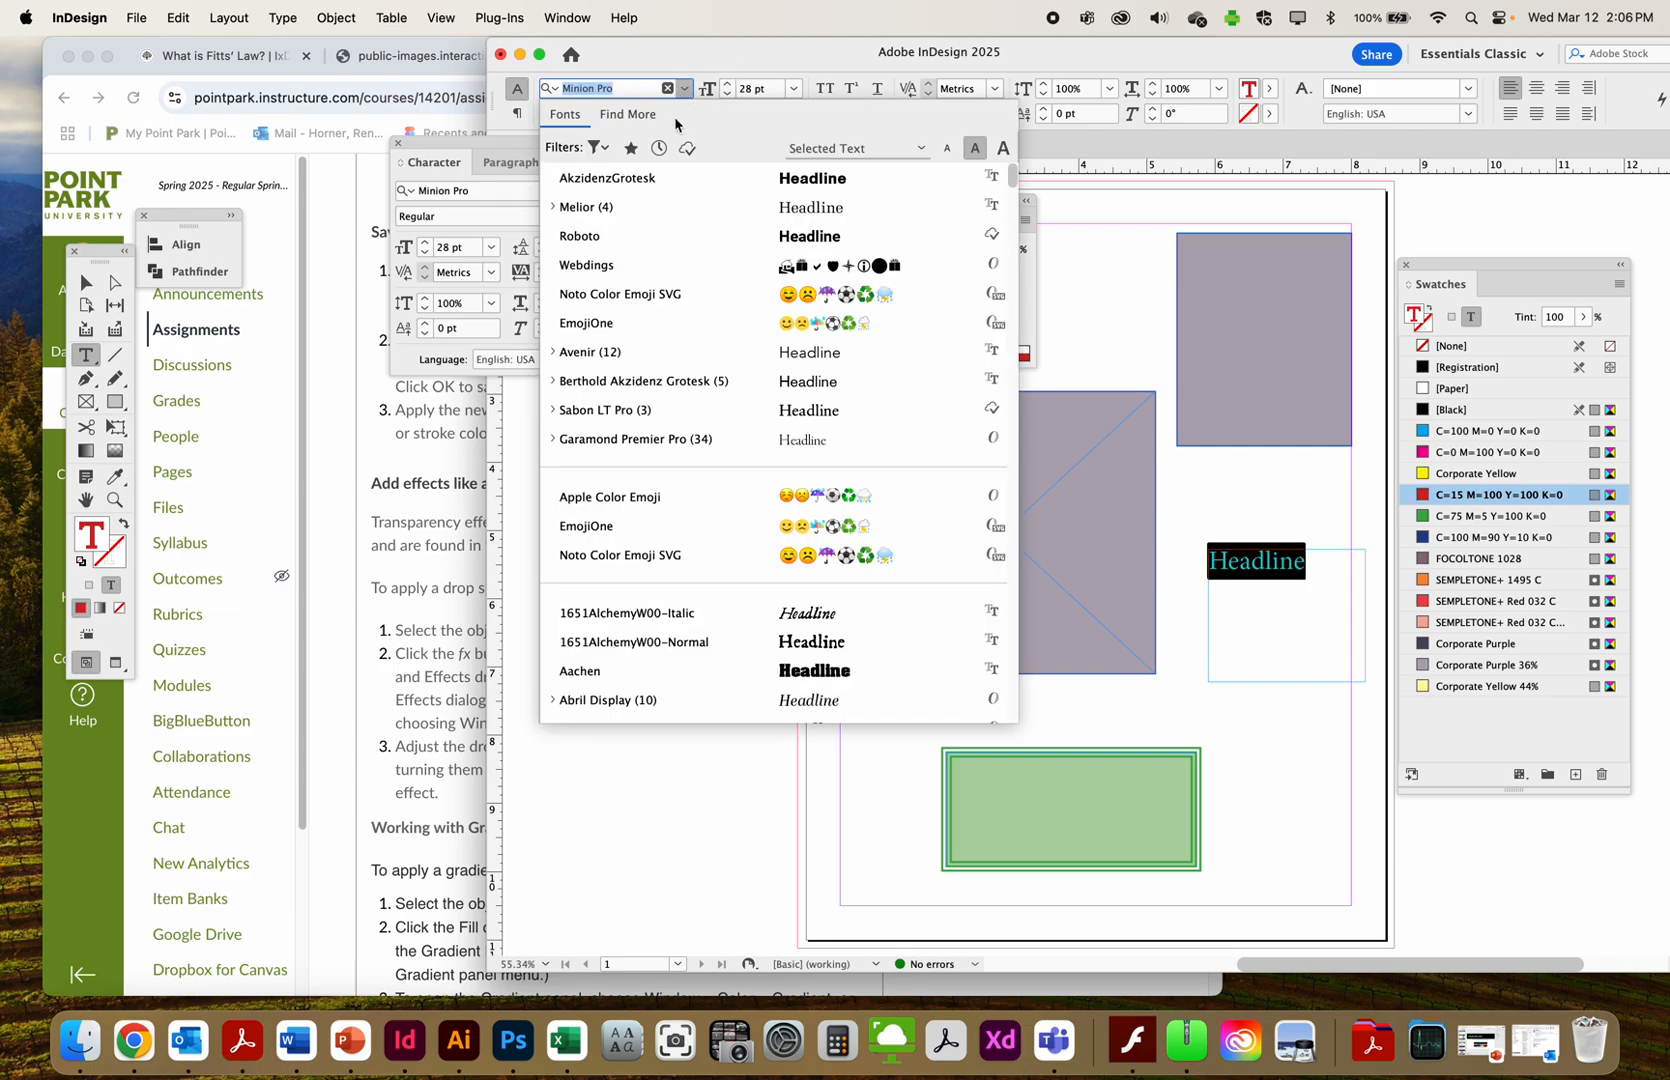
pyautogui.click(668, 236)
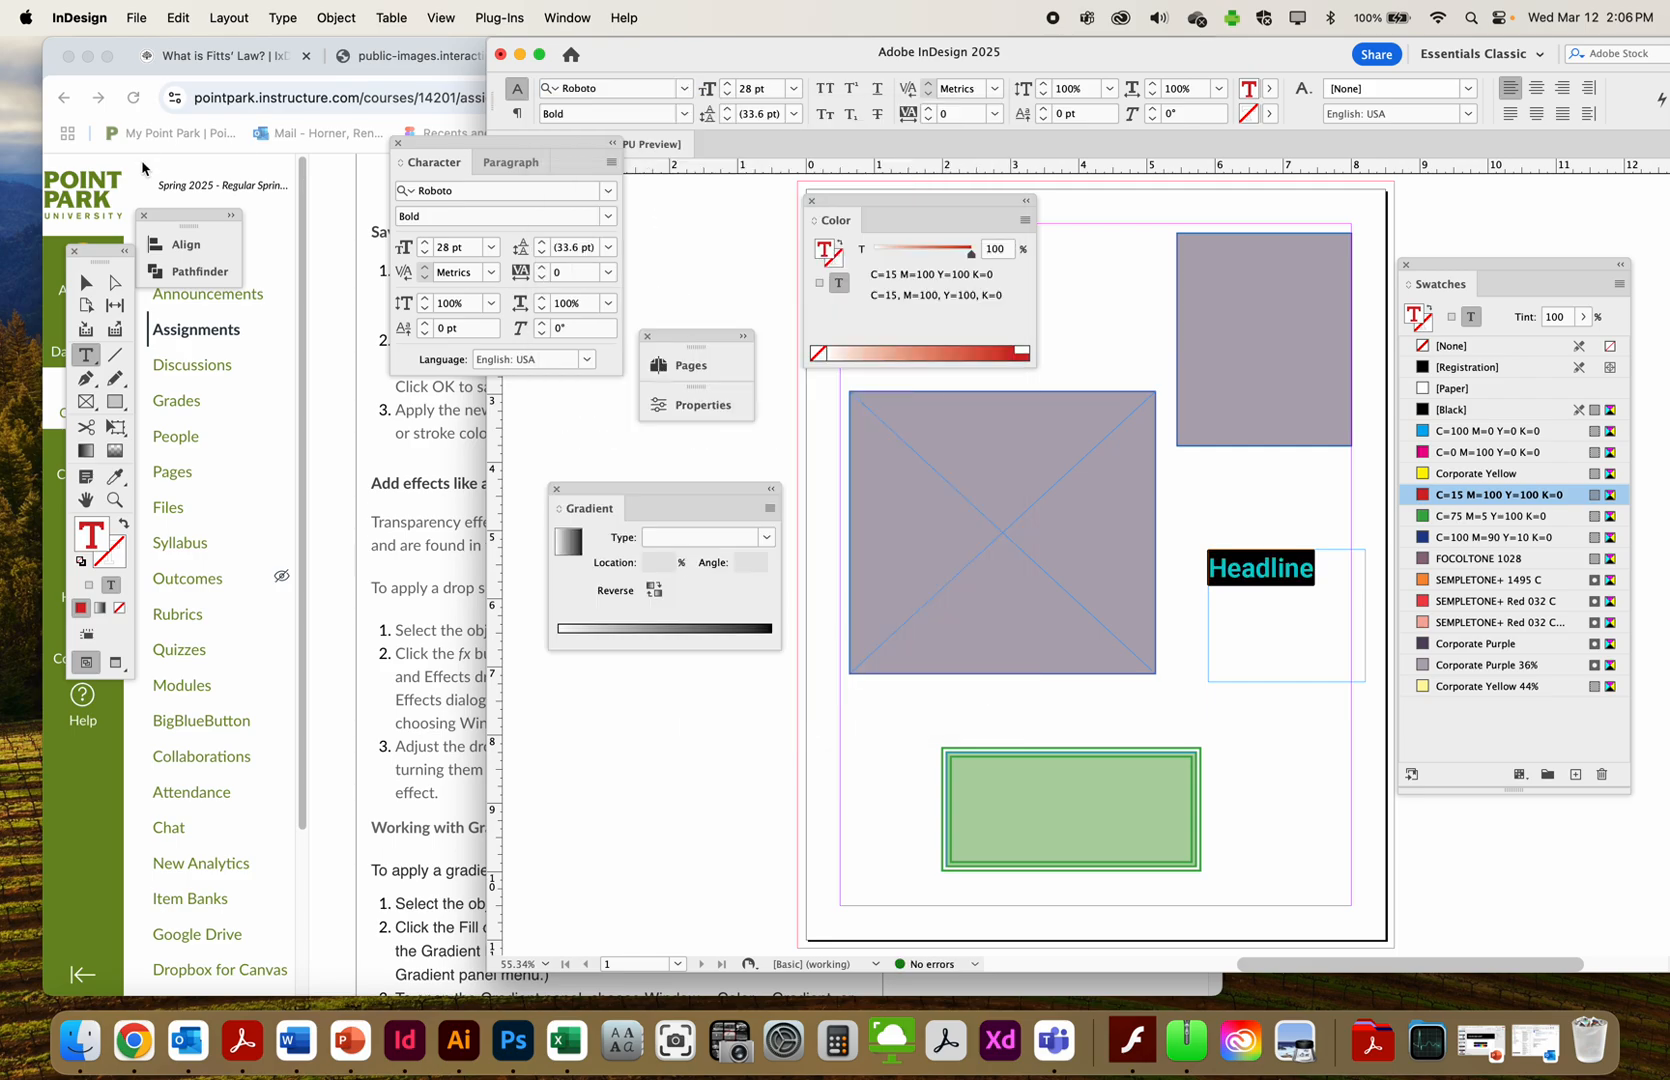
# Move the headline frame up beneath the upper-right purple rectangle and shorten it to about 2.28 by 0.775 in
pyautogui.click(86, 283)
pyautogui.click(1206, 489)
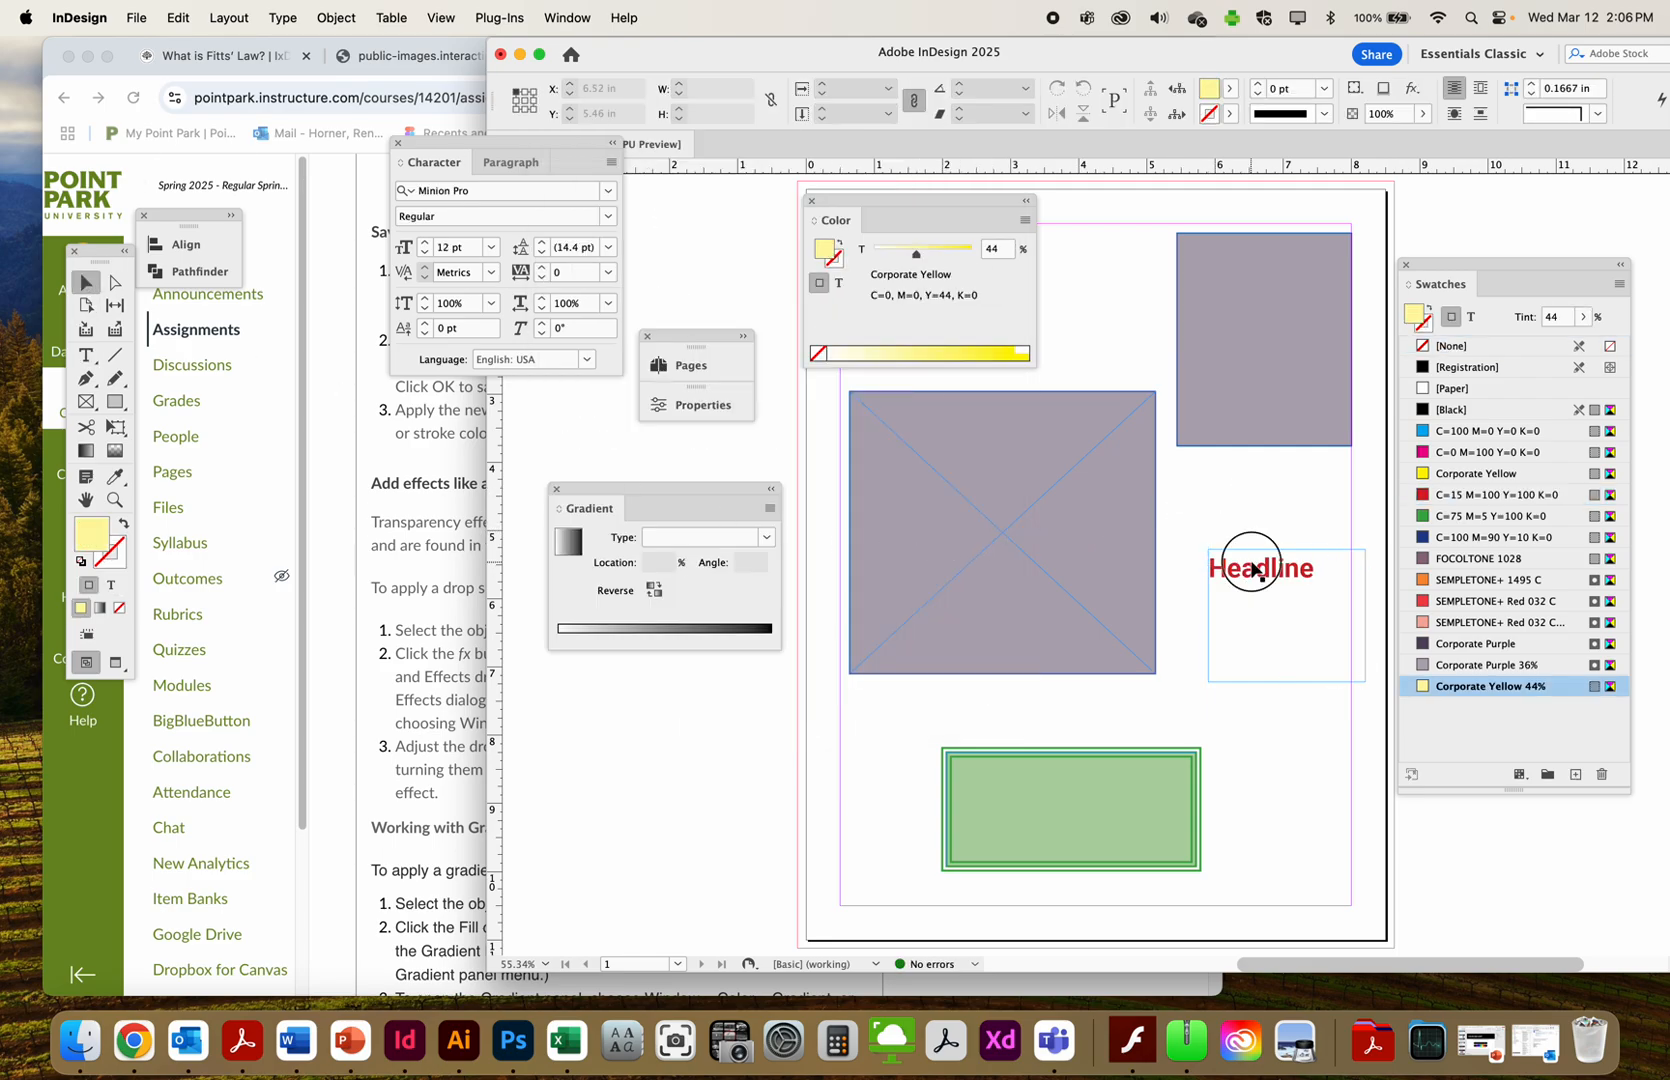
pyautogui.moveTo(1254, 569); pyautogui.dragTo(1227, 525)
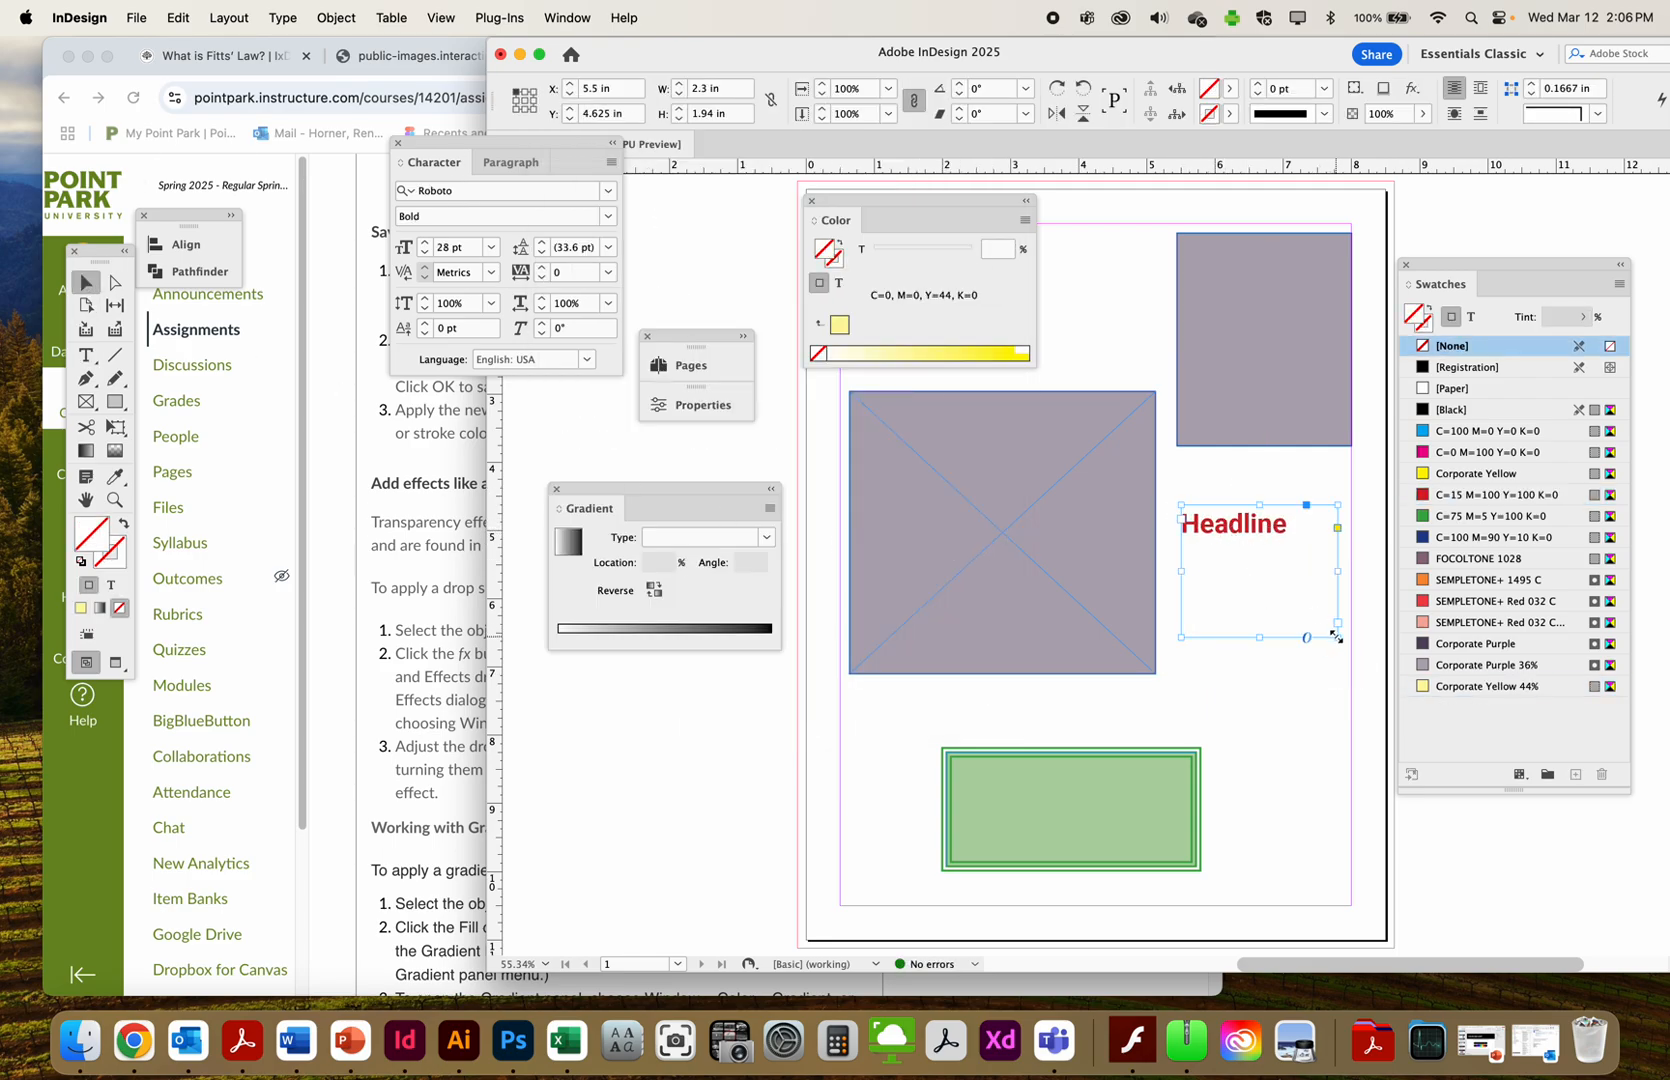
pyautogui.moveTo(1336, 636); pyautogui.dragTo(1337, 557)
# Add a drop shadow to the purple rectangle in the page's upper-right corner
pyautogui.click(1060, 490)
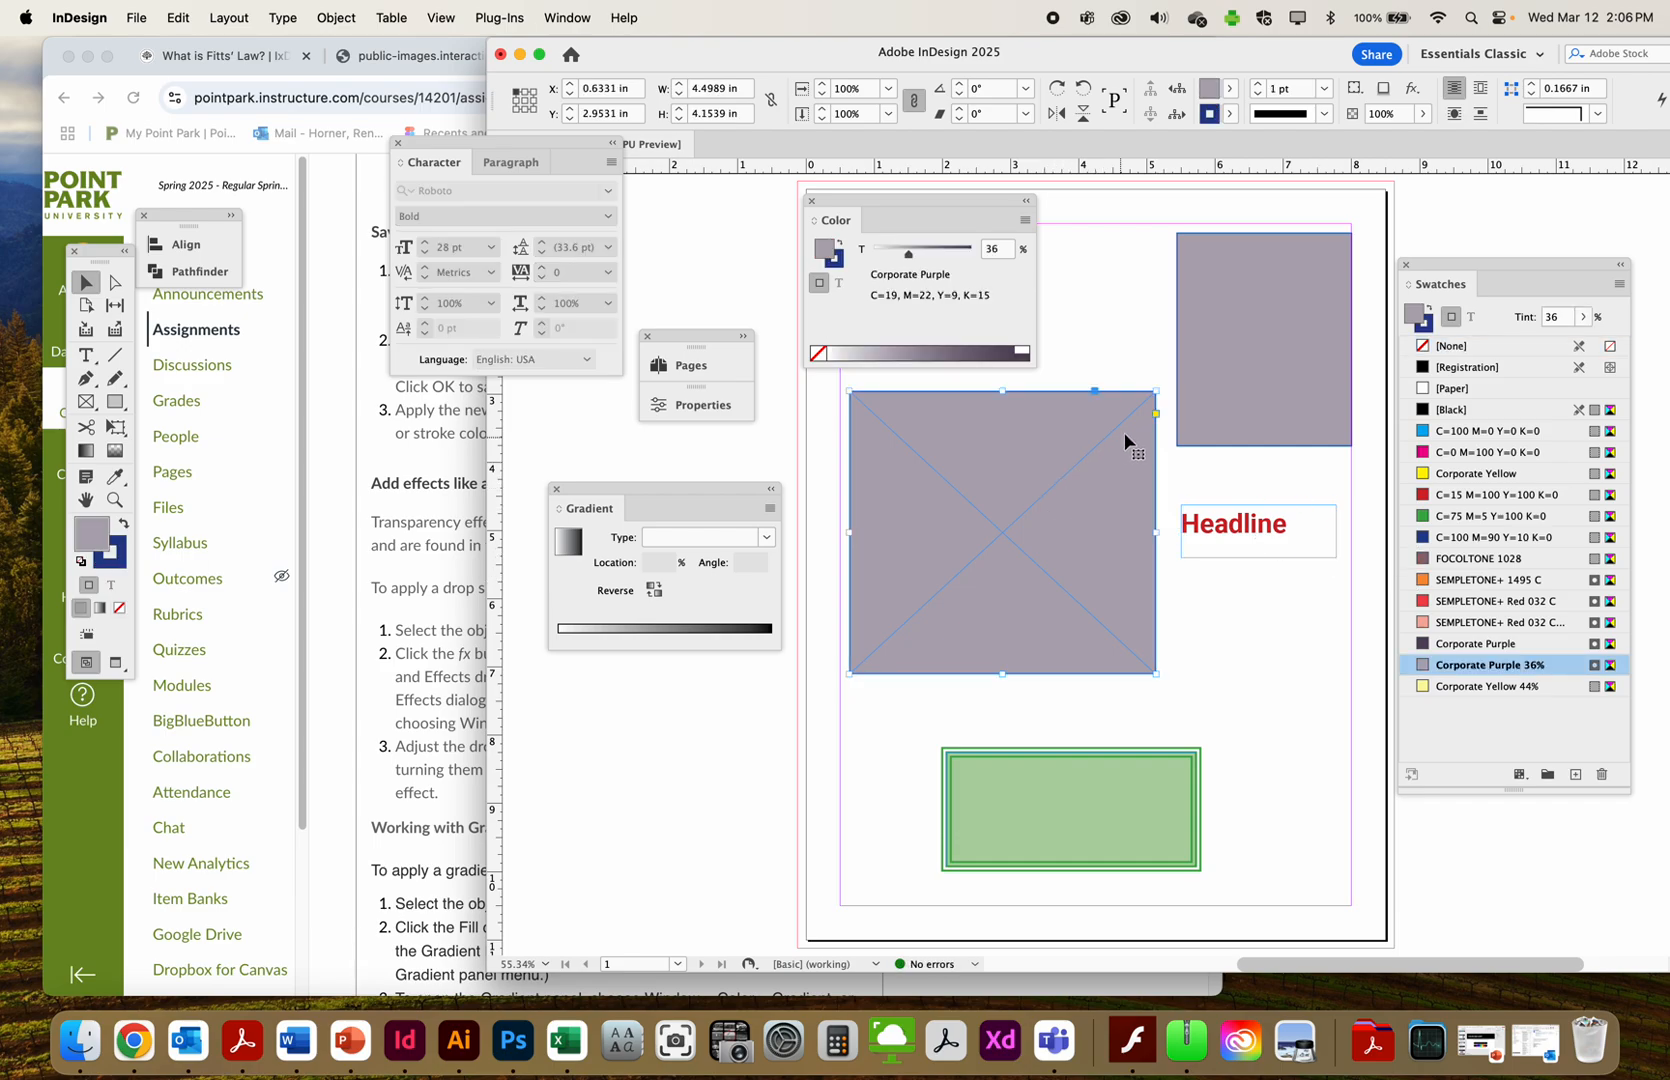
pyautogui.click(1245, 347)
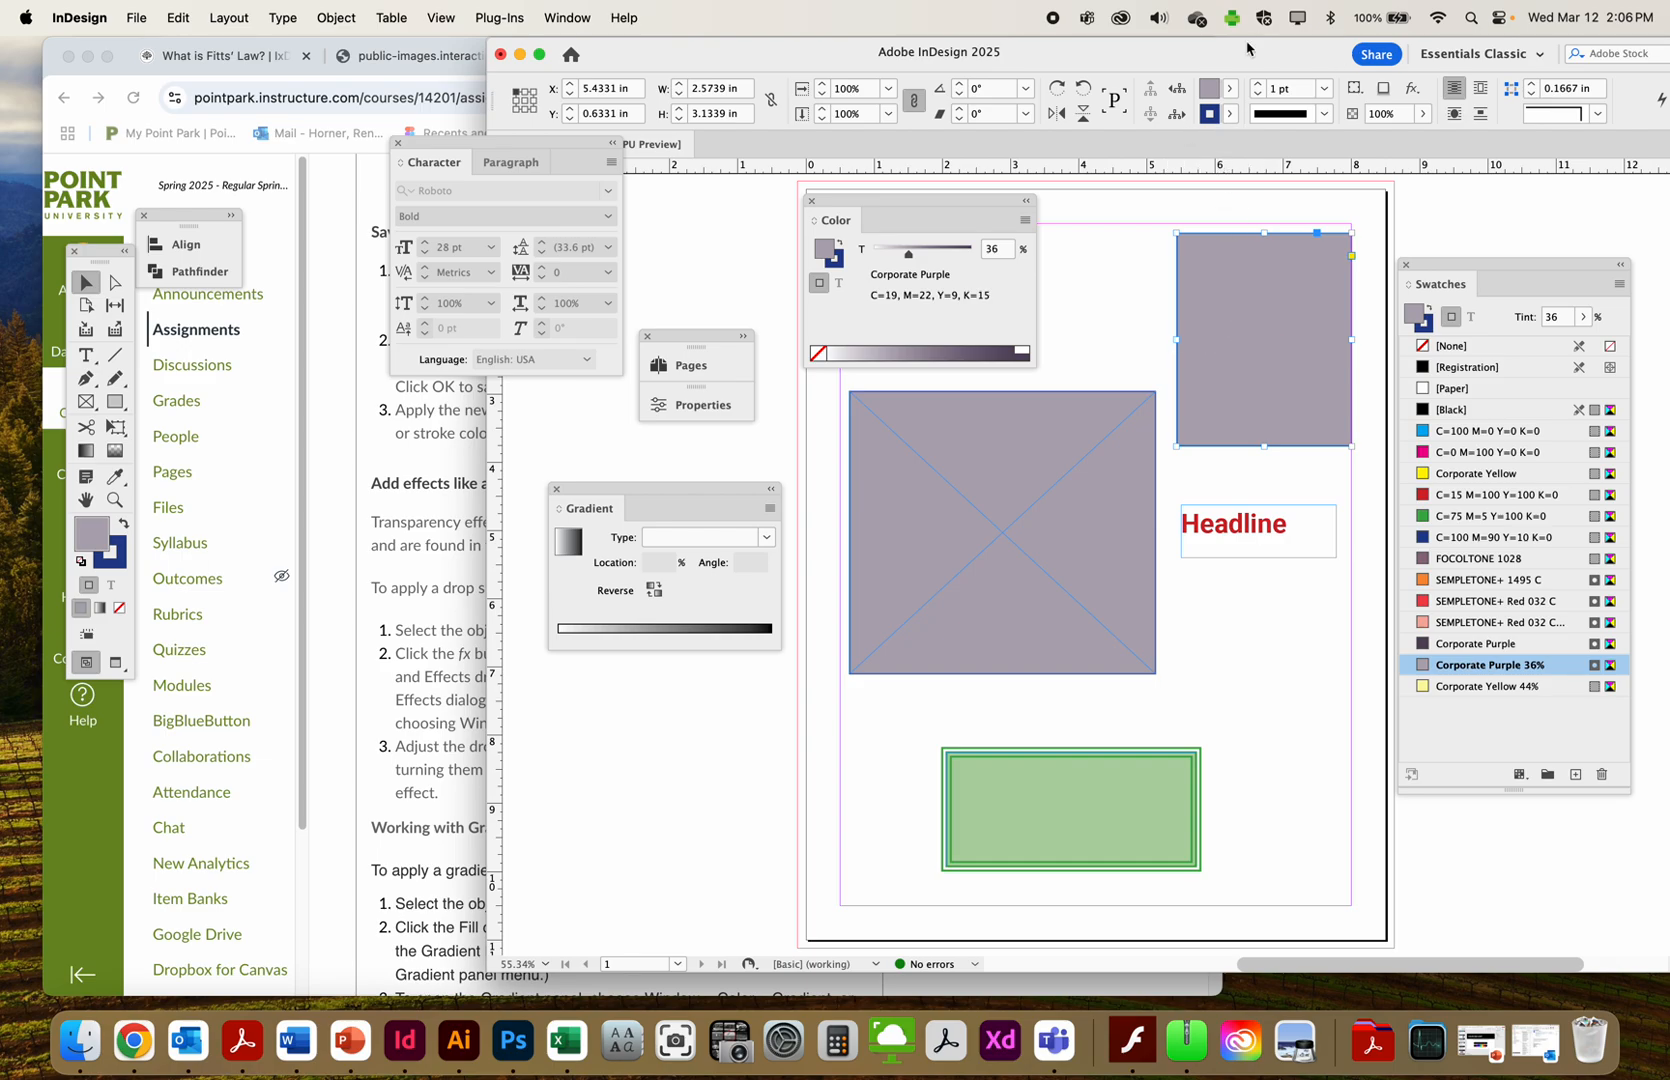
pyautogui.moveTo(1246, 48); pyautogui.dragTo(1148, 57)
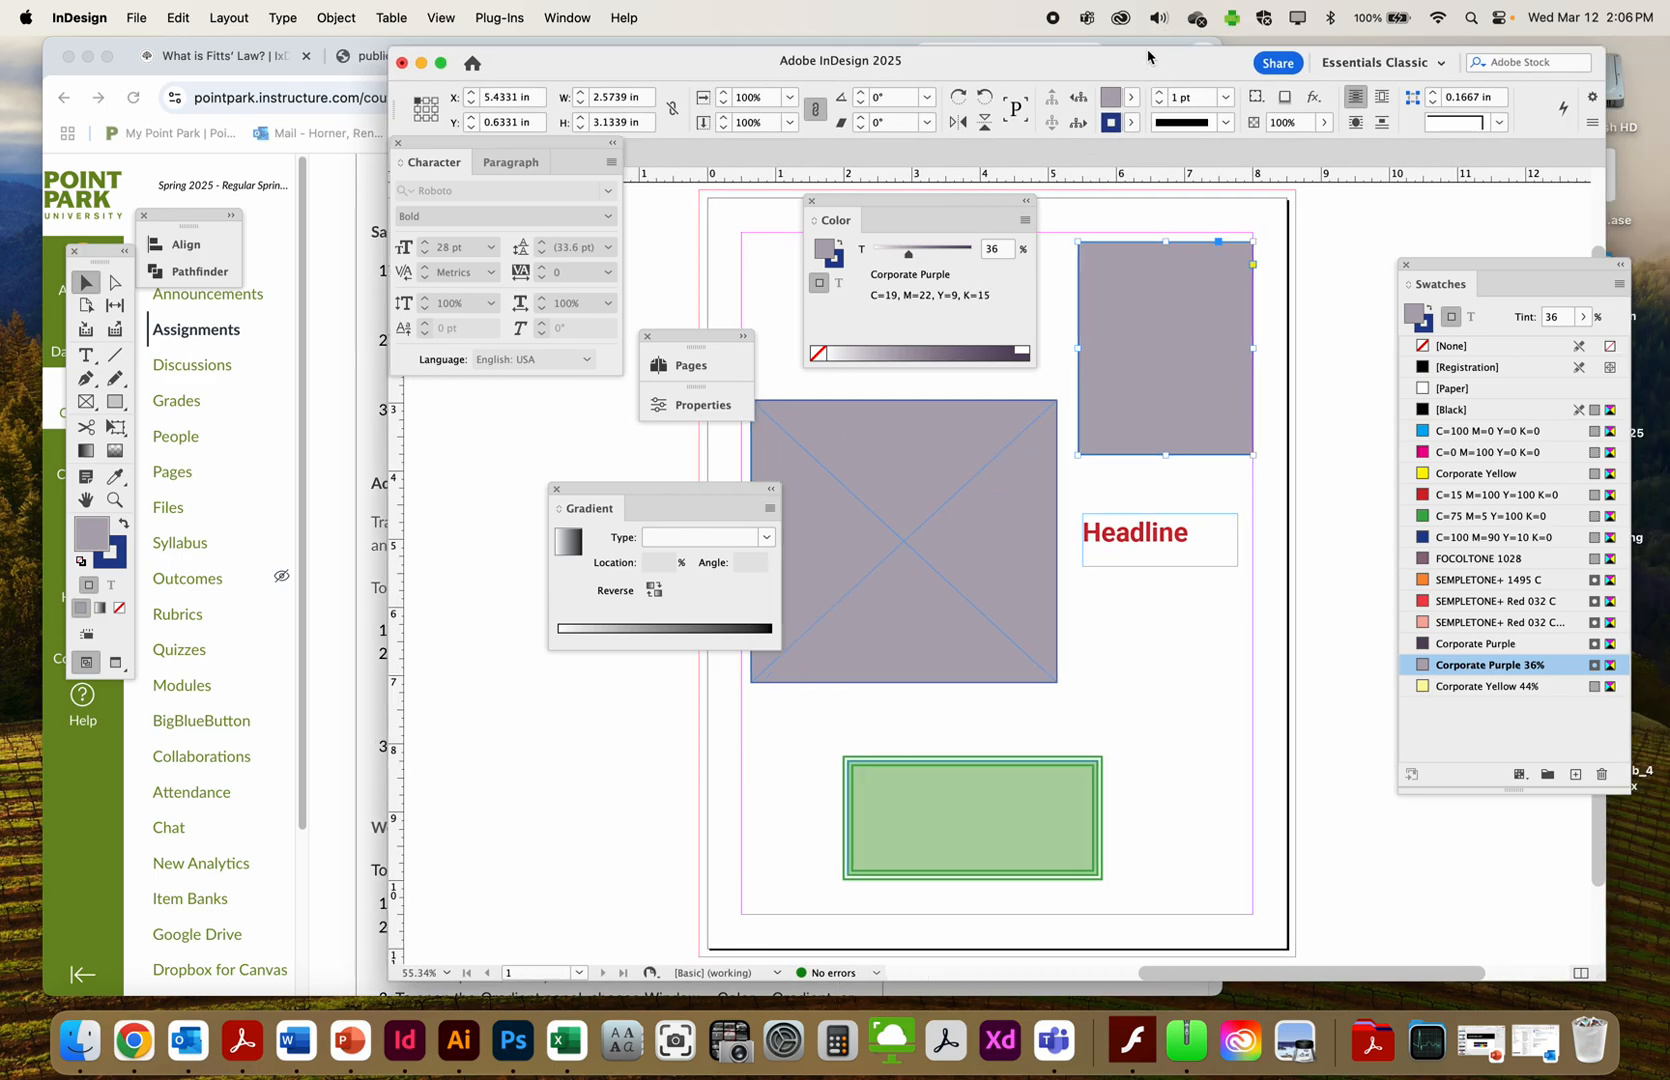
pyautogui.click(1314, 103)
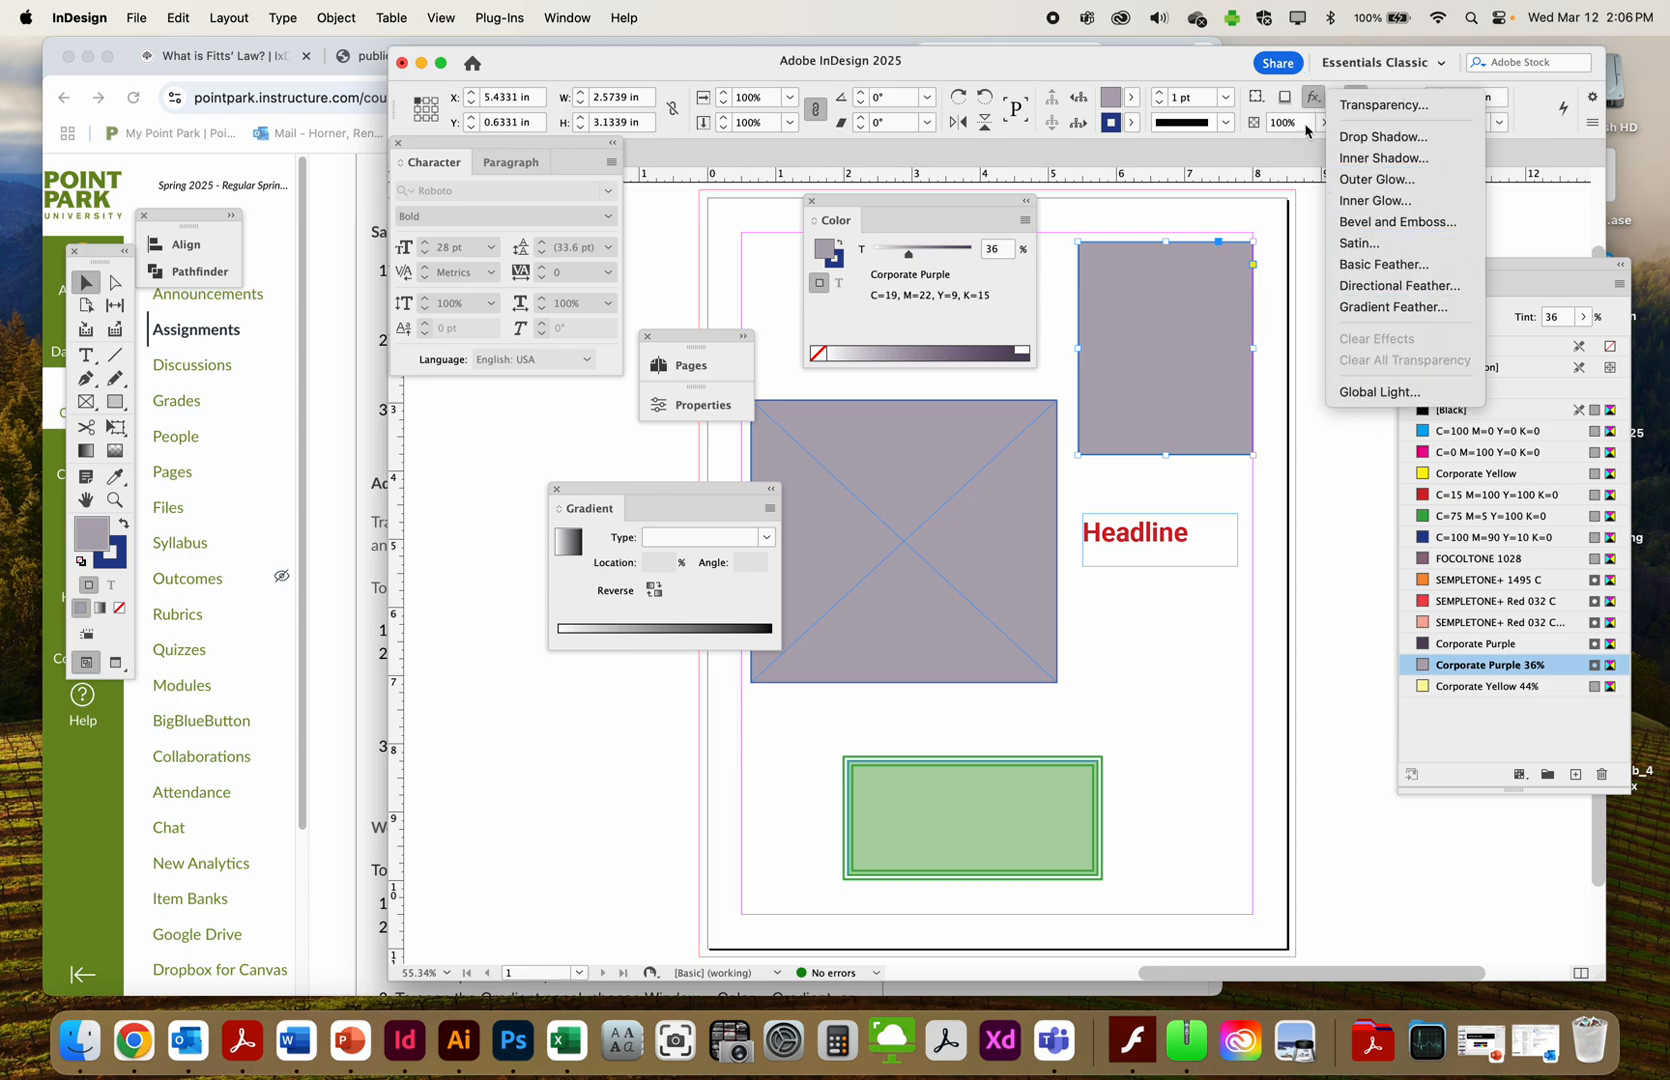
pyautogui.click(1309, 101)
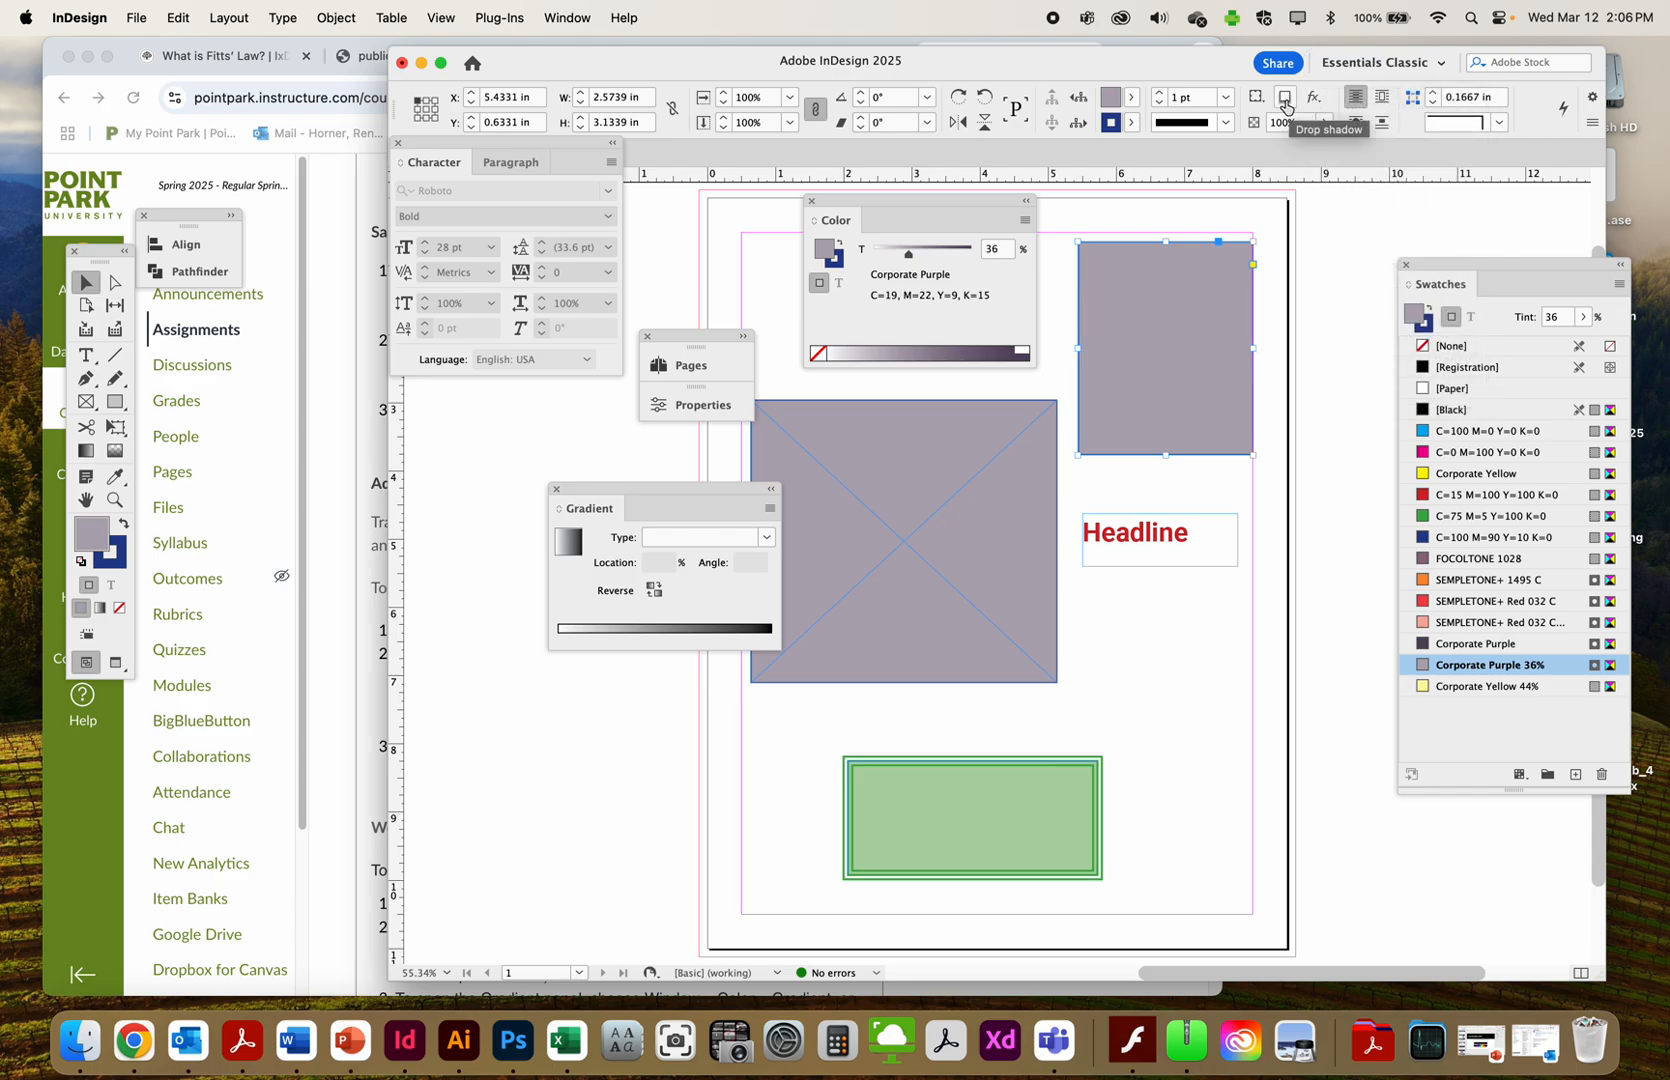
pyautogui.click(1285, 101)
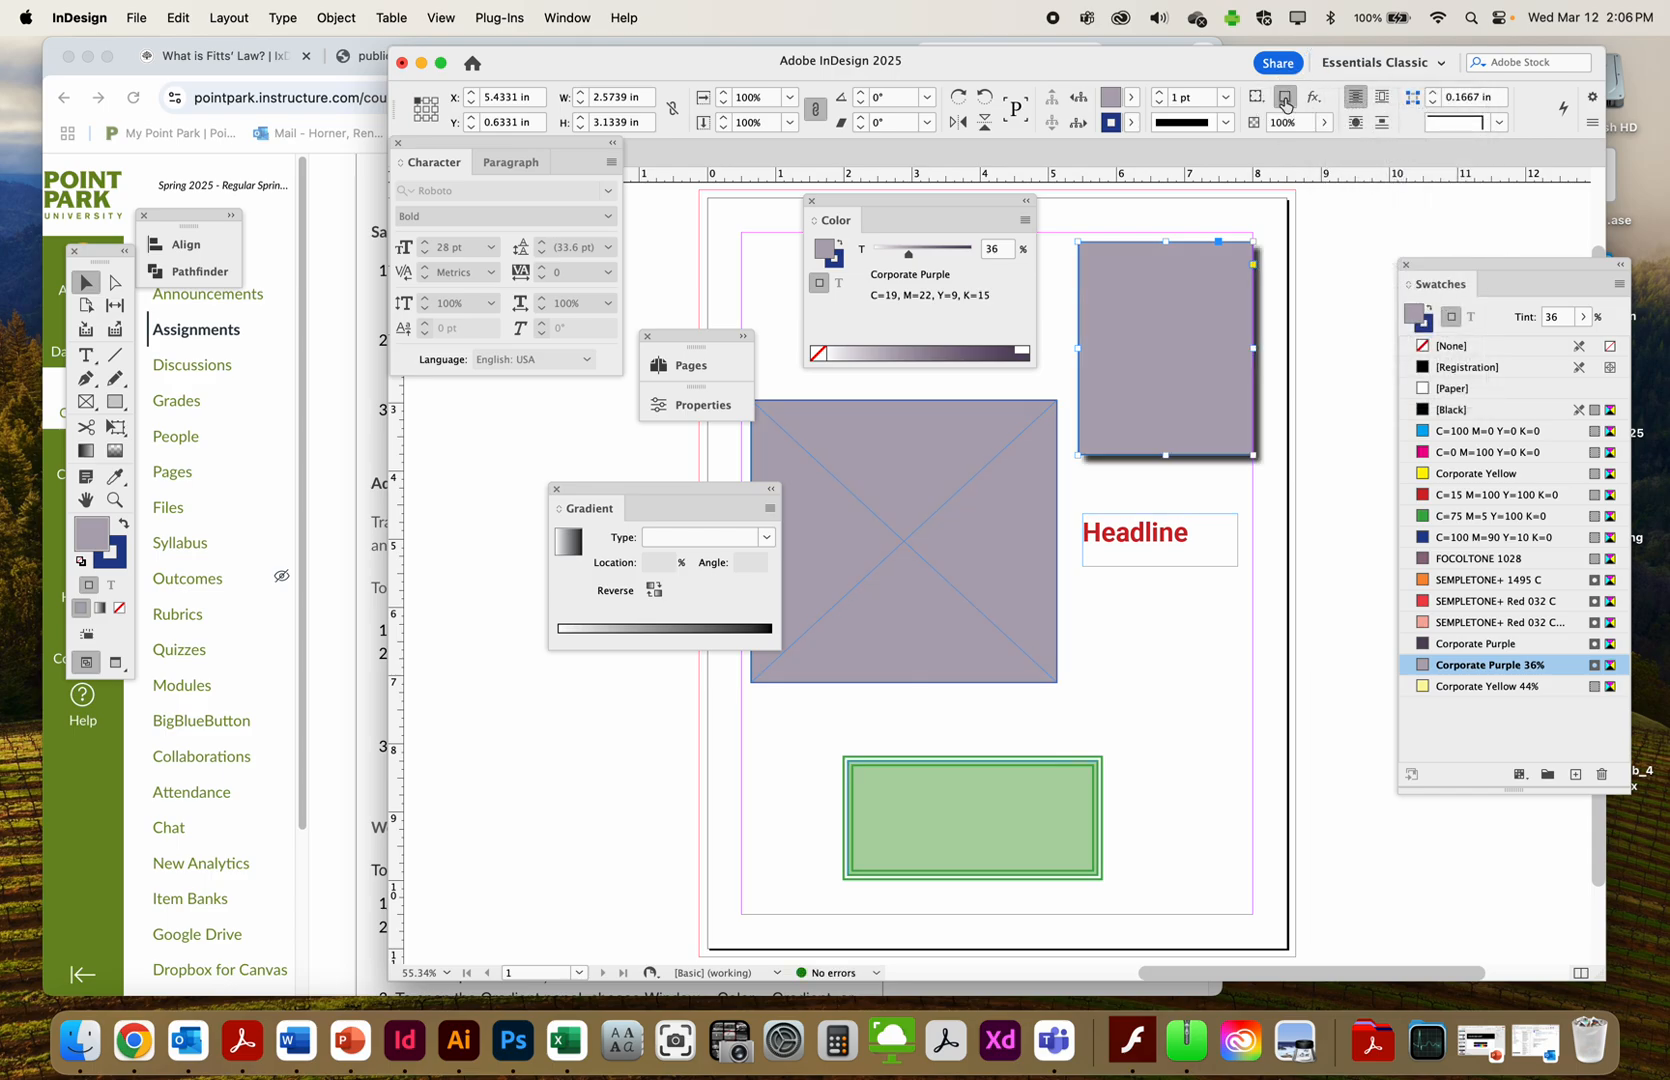
# Add a drop shadow to the headline text frame and to the large purple frame
pyautogui.click(1132, 550)
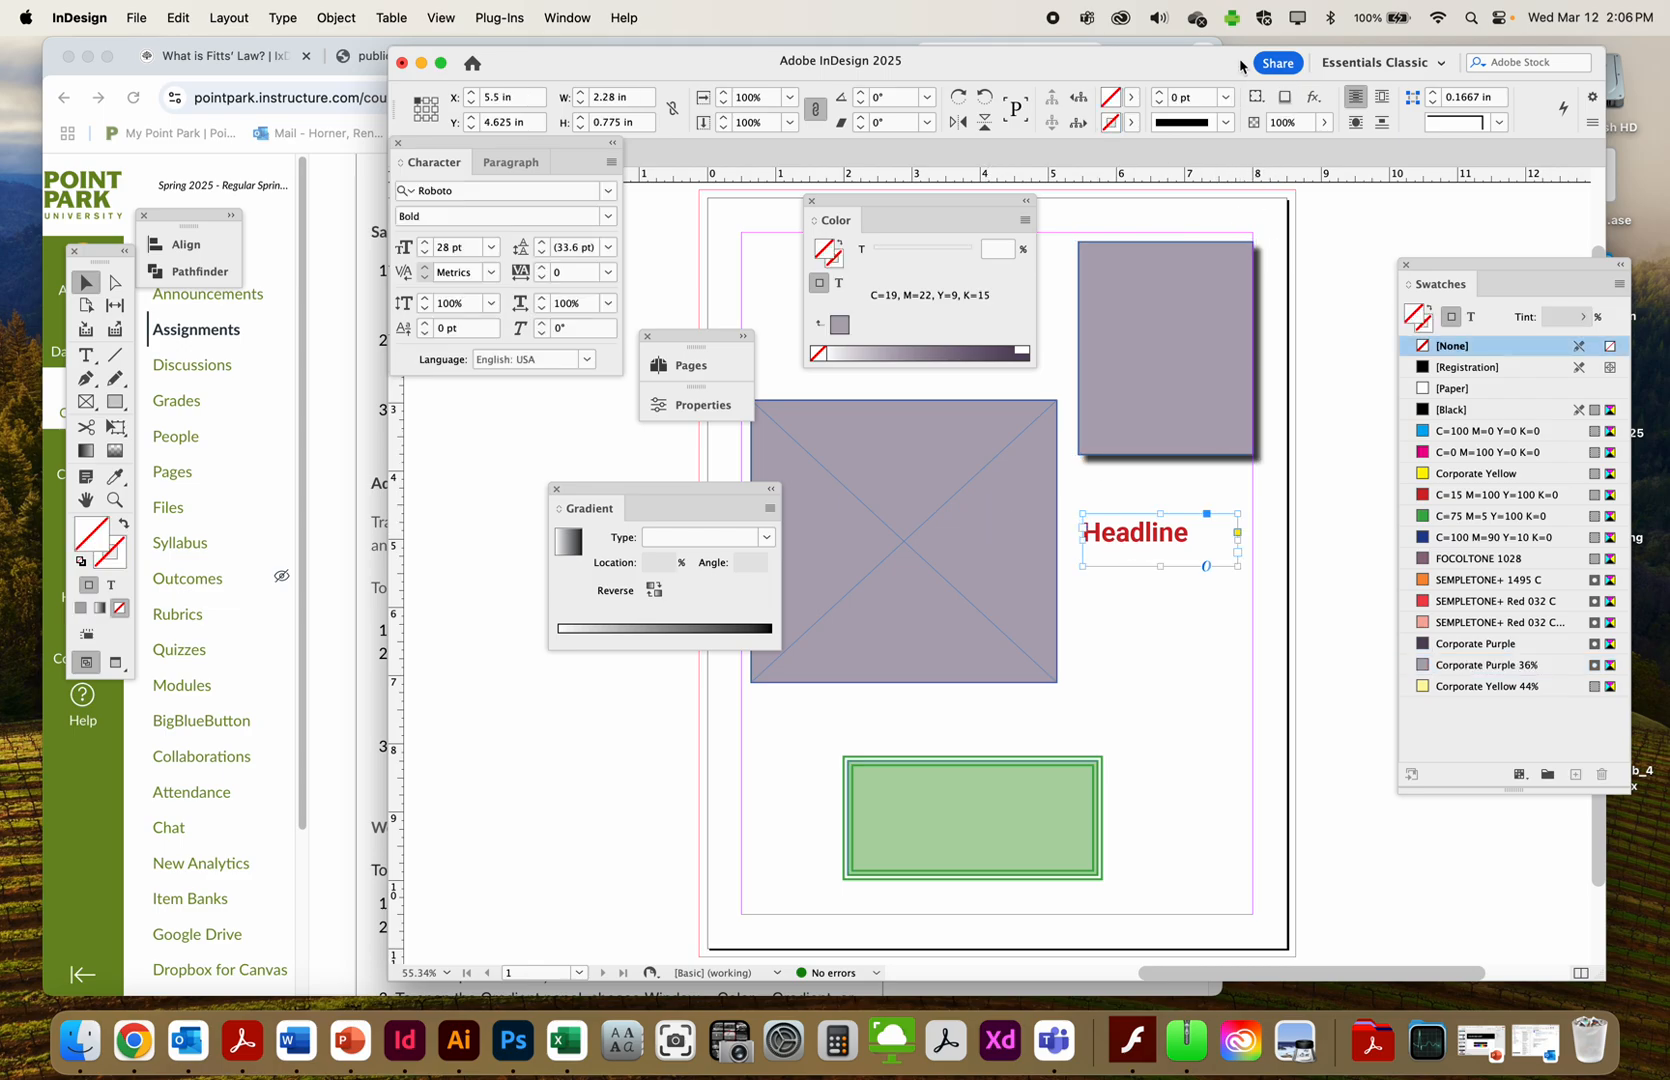
pyautogui.click(1284, 101)
pyautogui.click(960, 521)
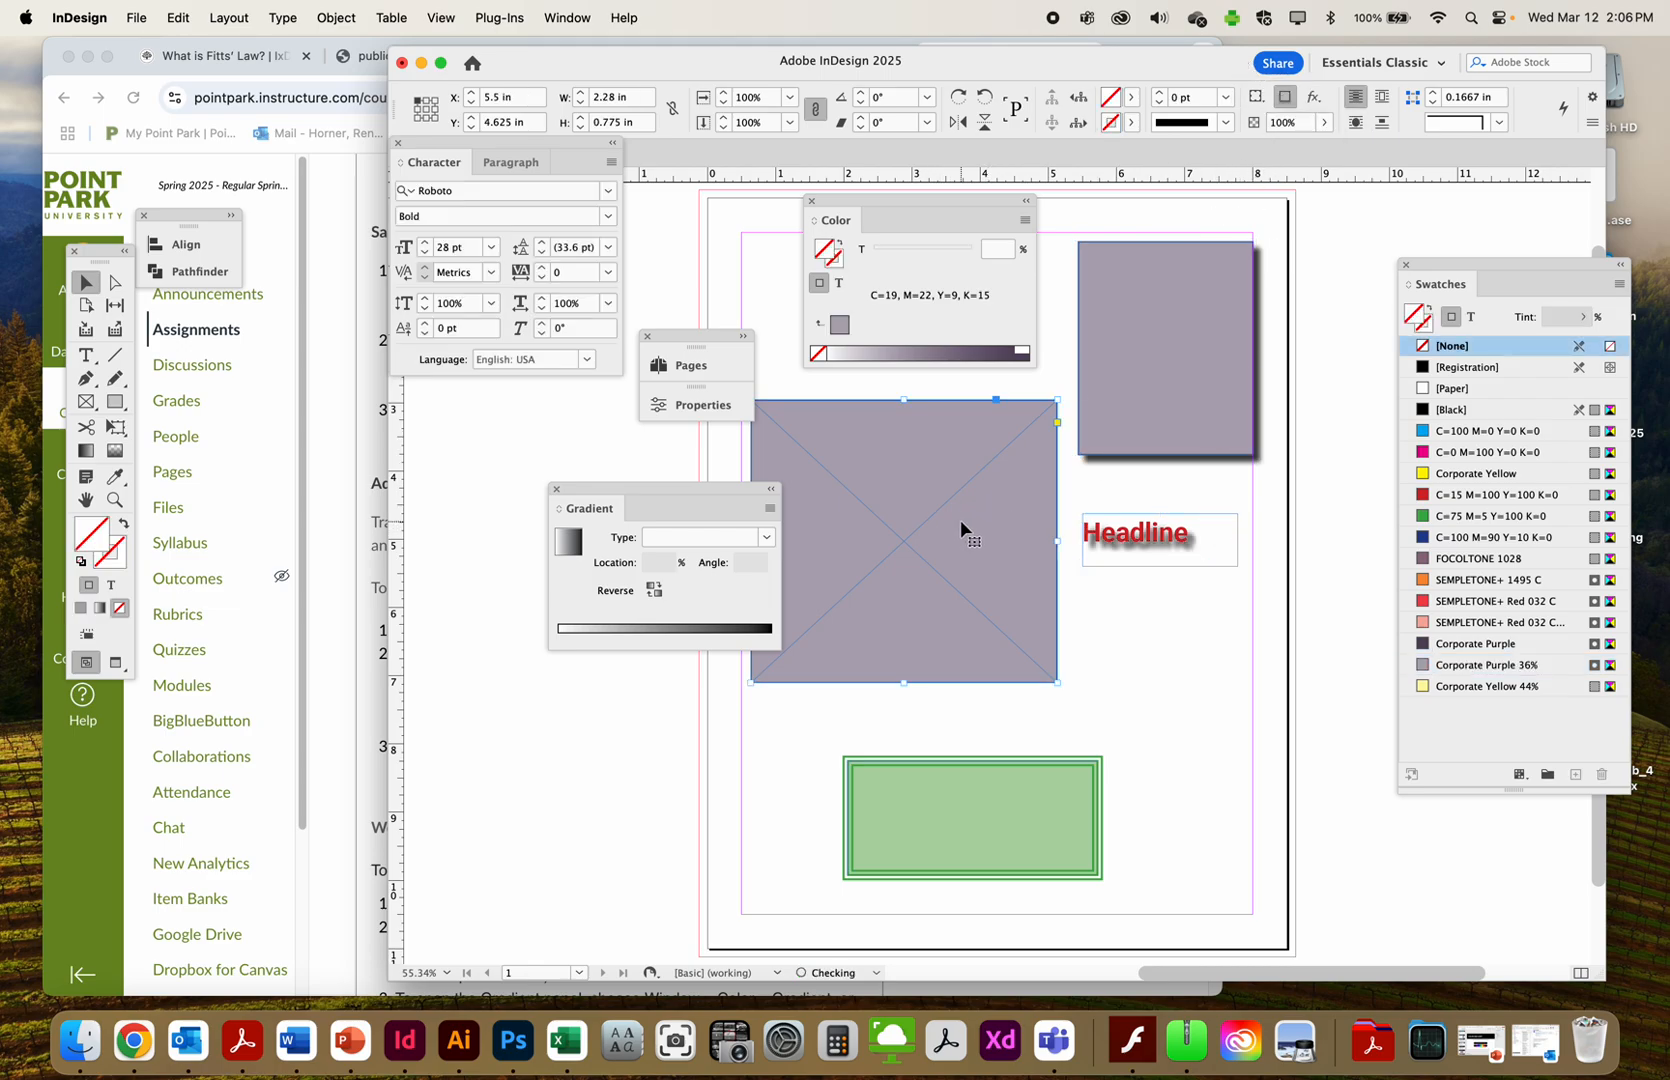
pyautogui.click(1282, 100)
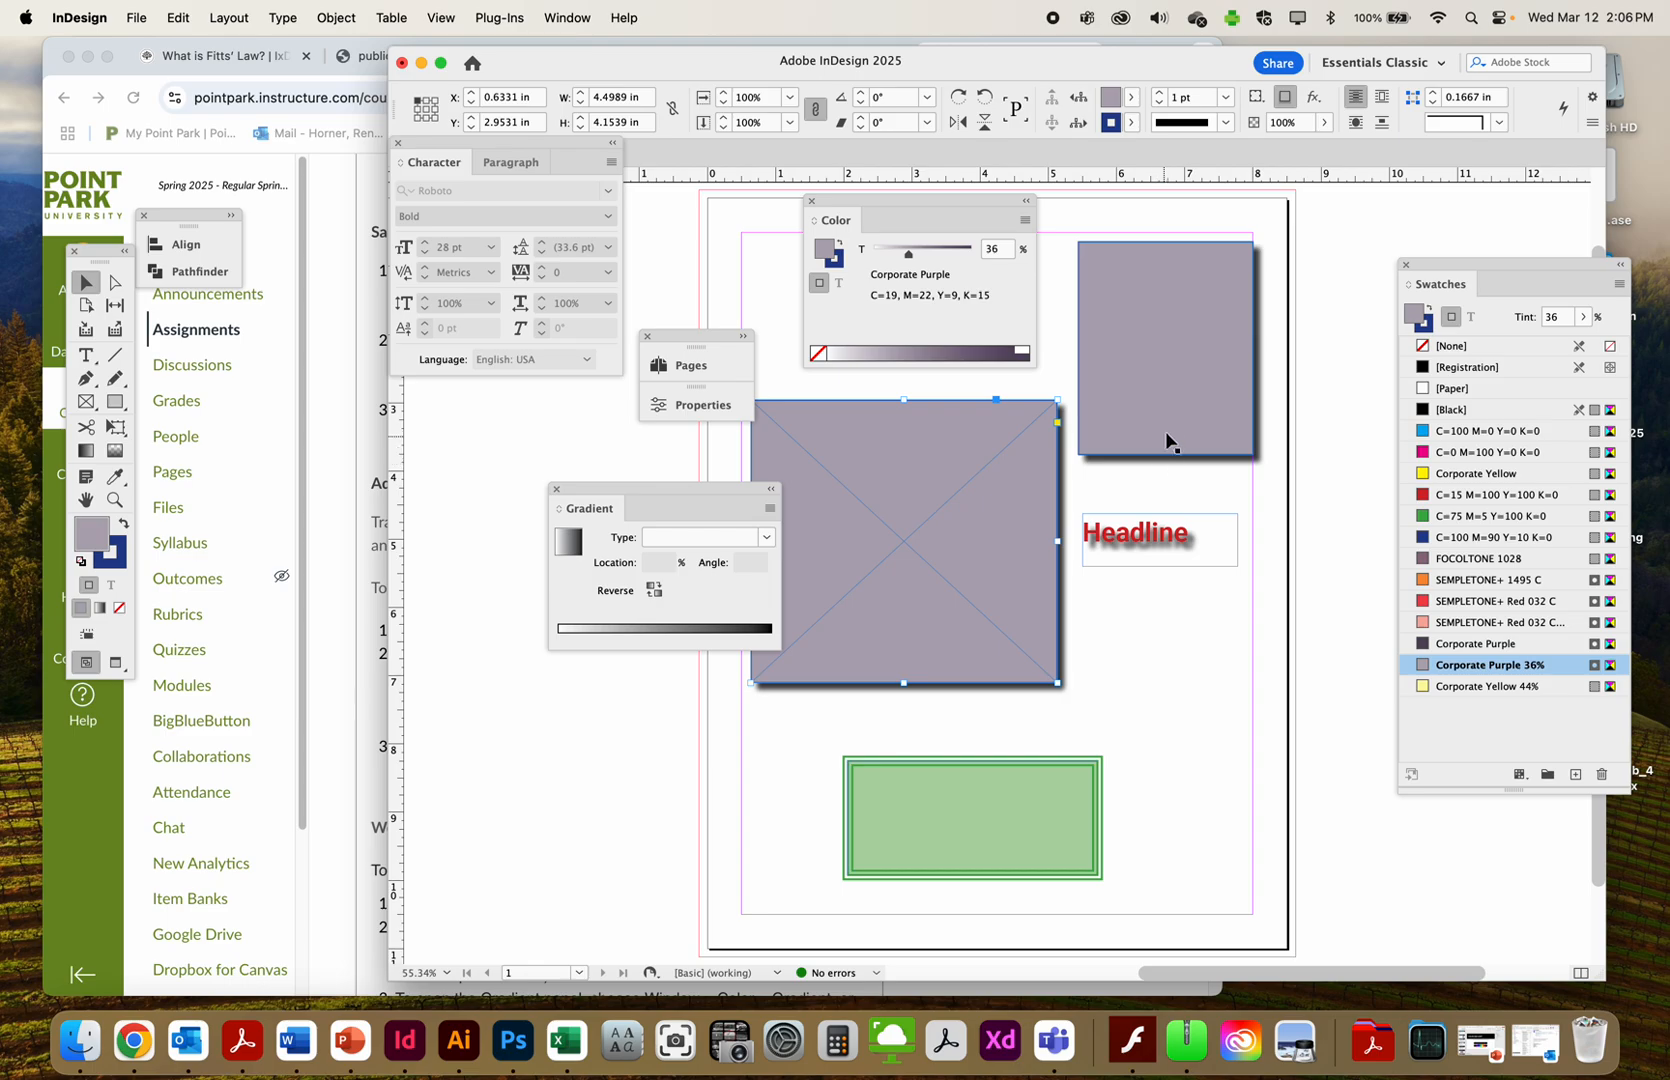
pyautogui.click(1168, 536)
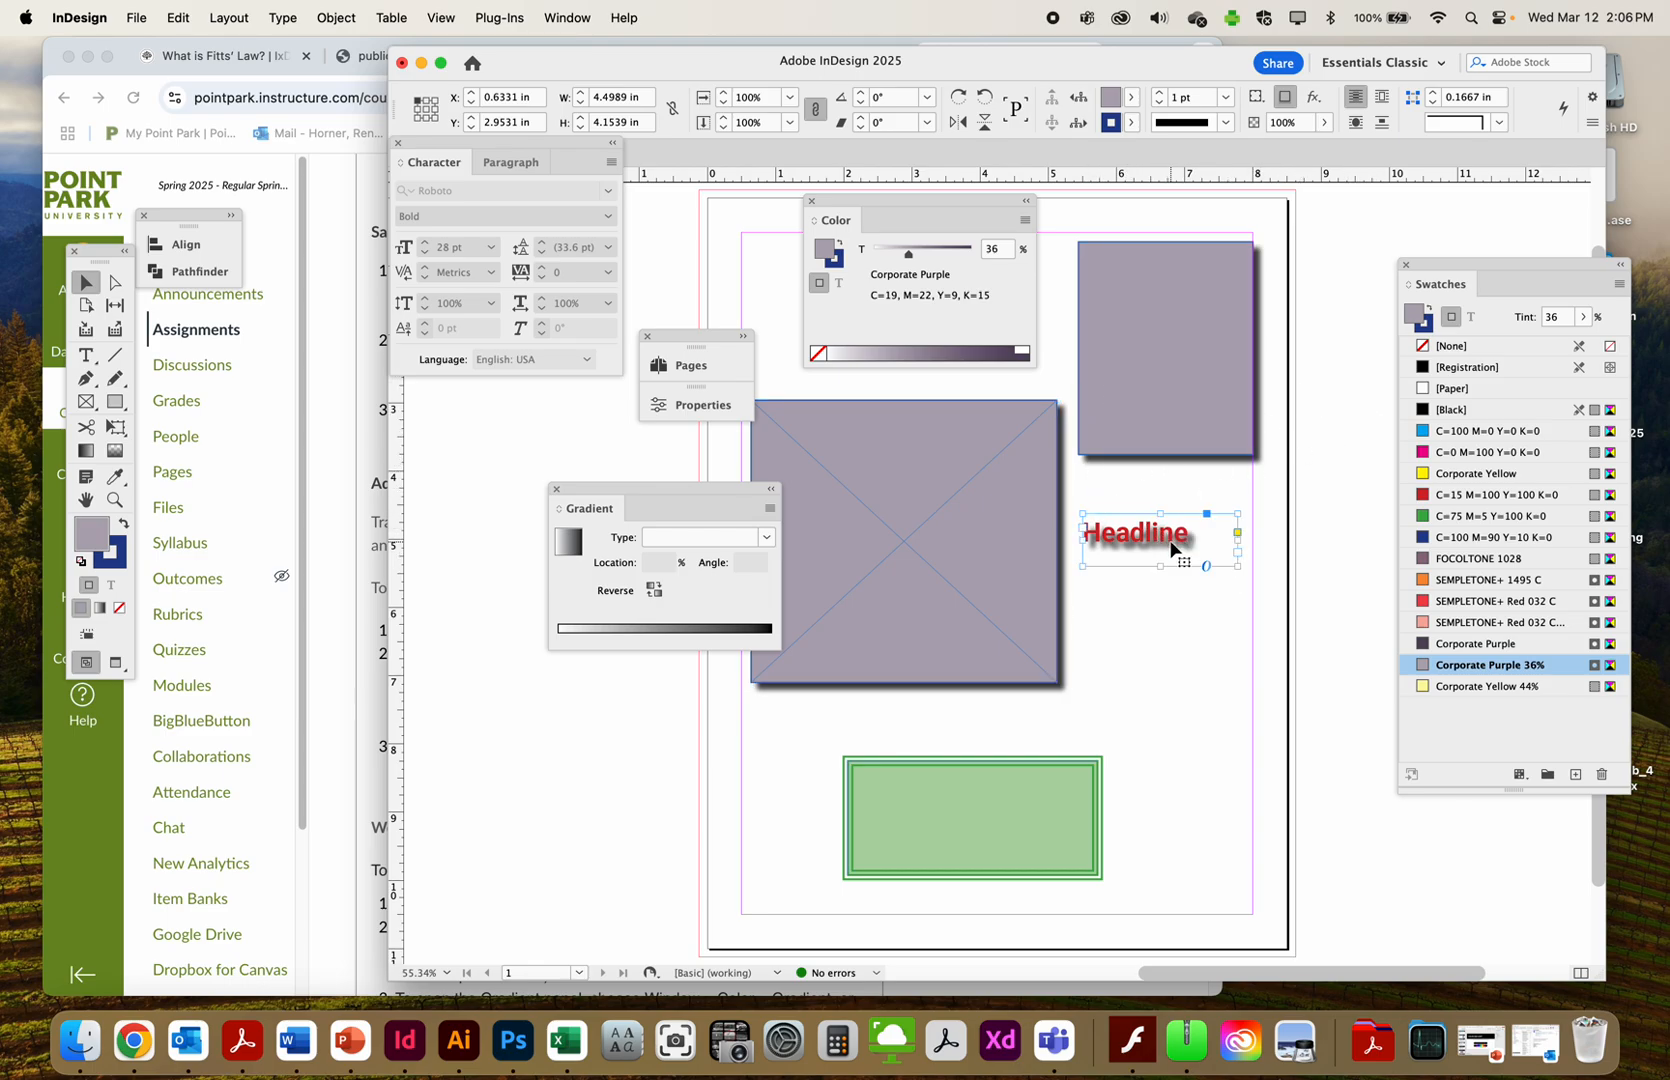
pyautogui.click(1314, 99)
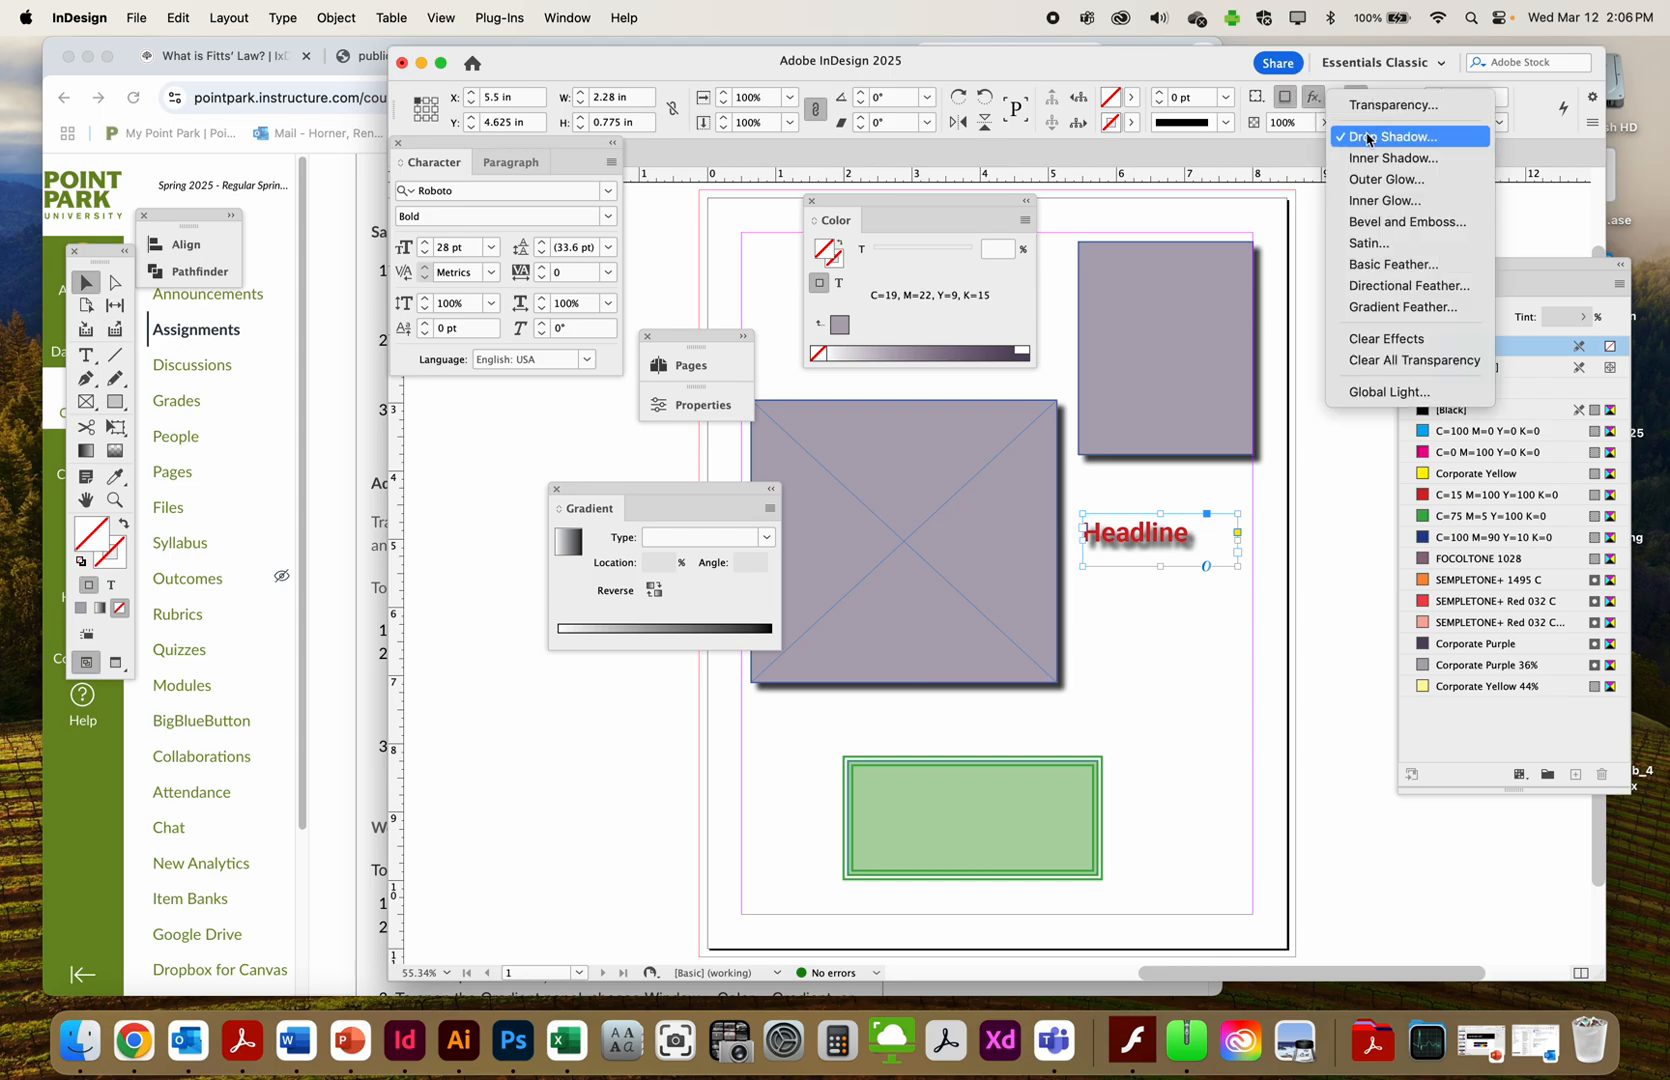
pyautogui.click(1370, 224)
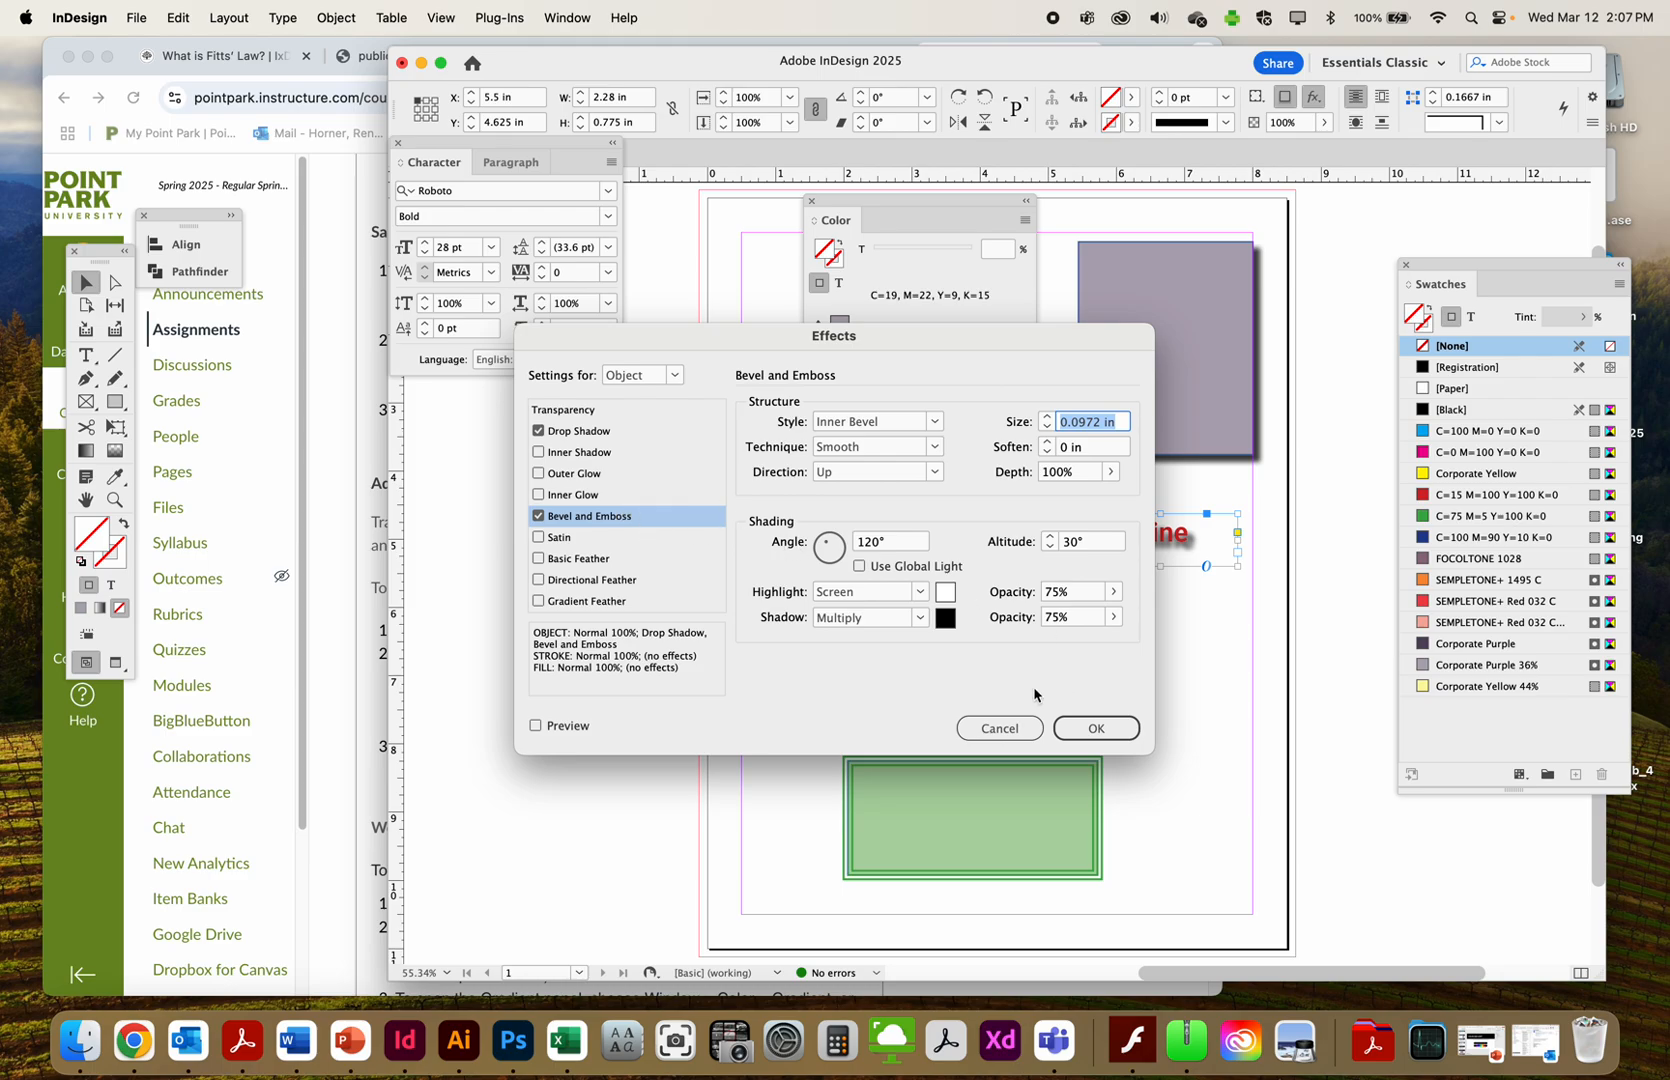
pyautogui.click(1030, 727)
pyautogui.click(1121, 404)
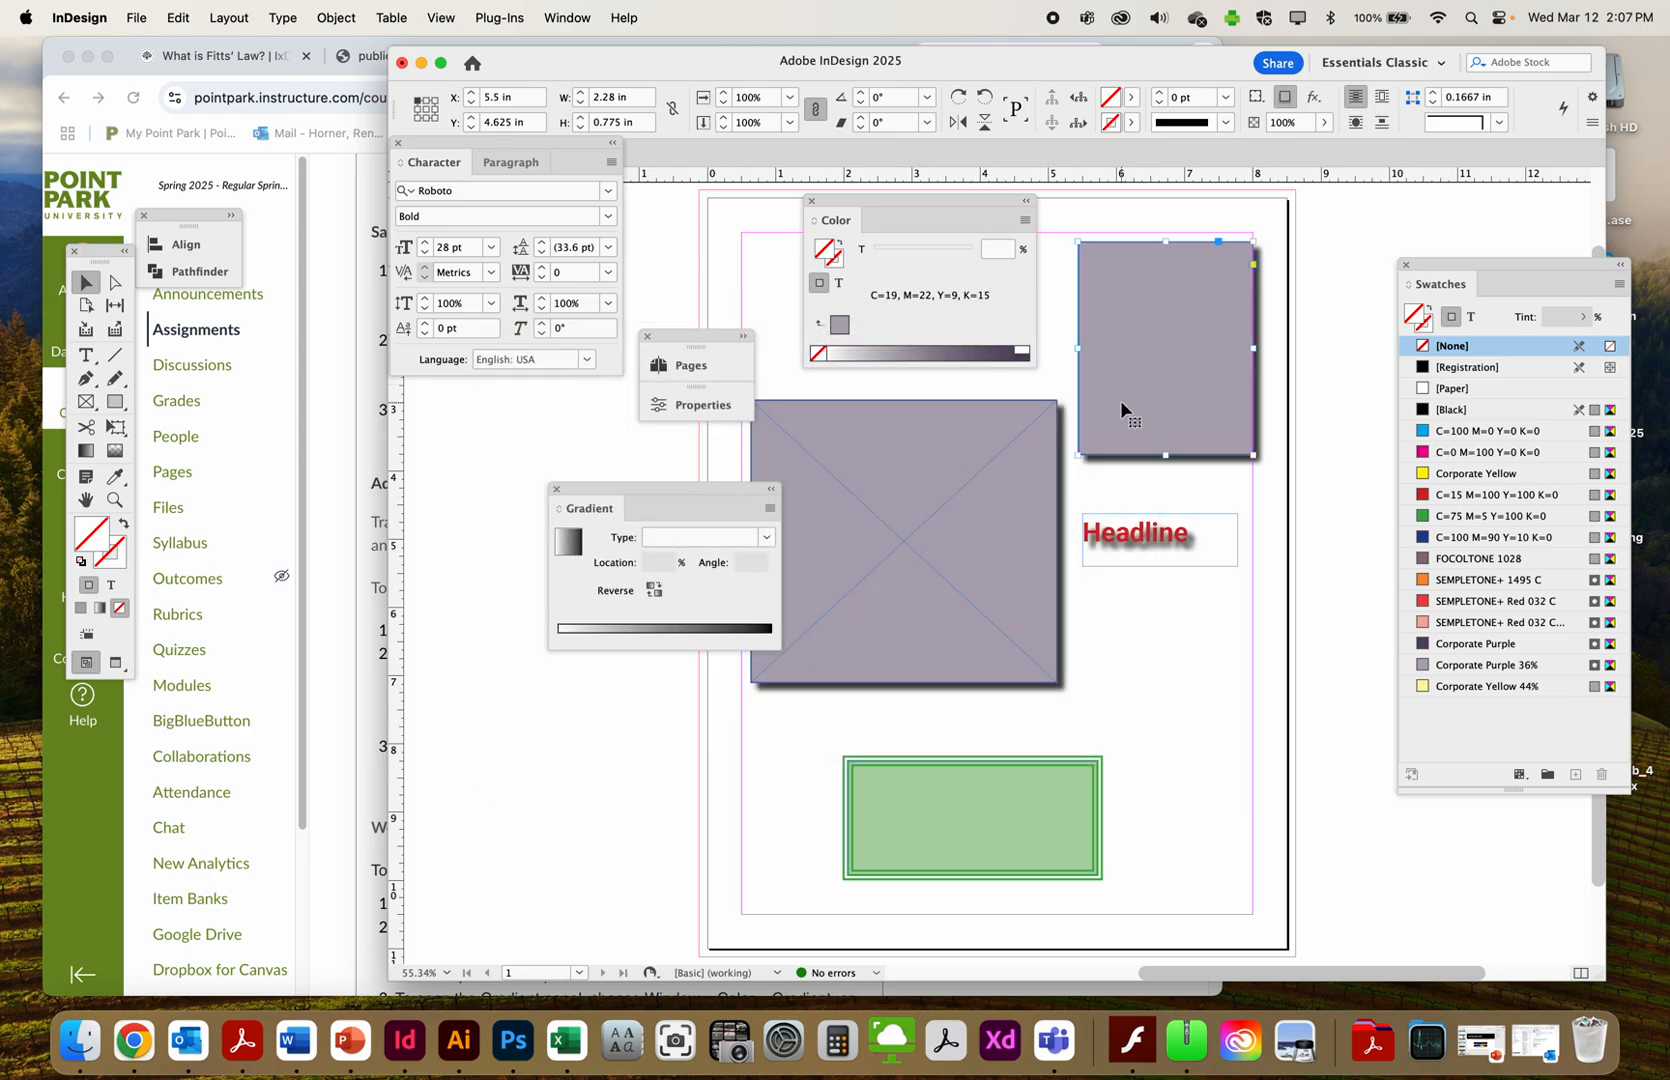
# Enable Bevel and Emboss for the headline frame in the Effects dialog with the preview on
pyautogui.click(1140, 527)
pyautogui.click(1316, 100)
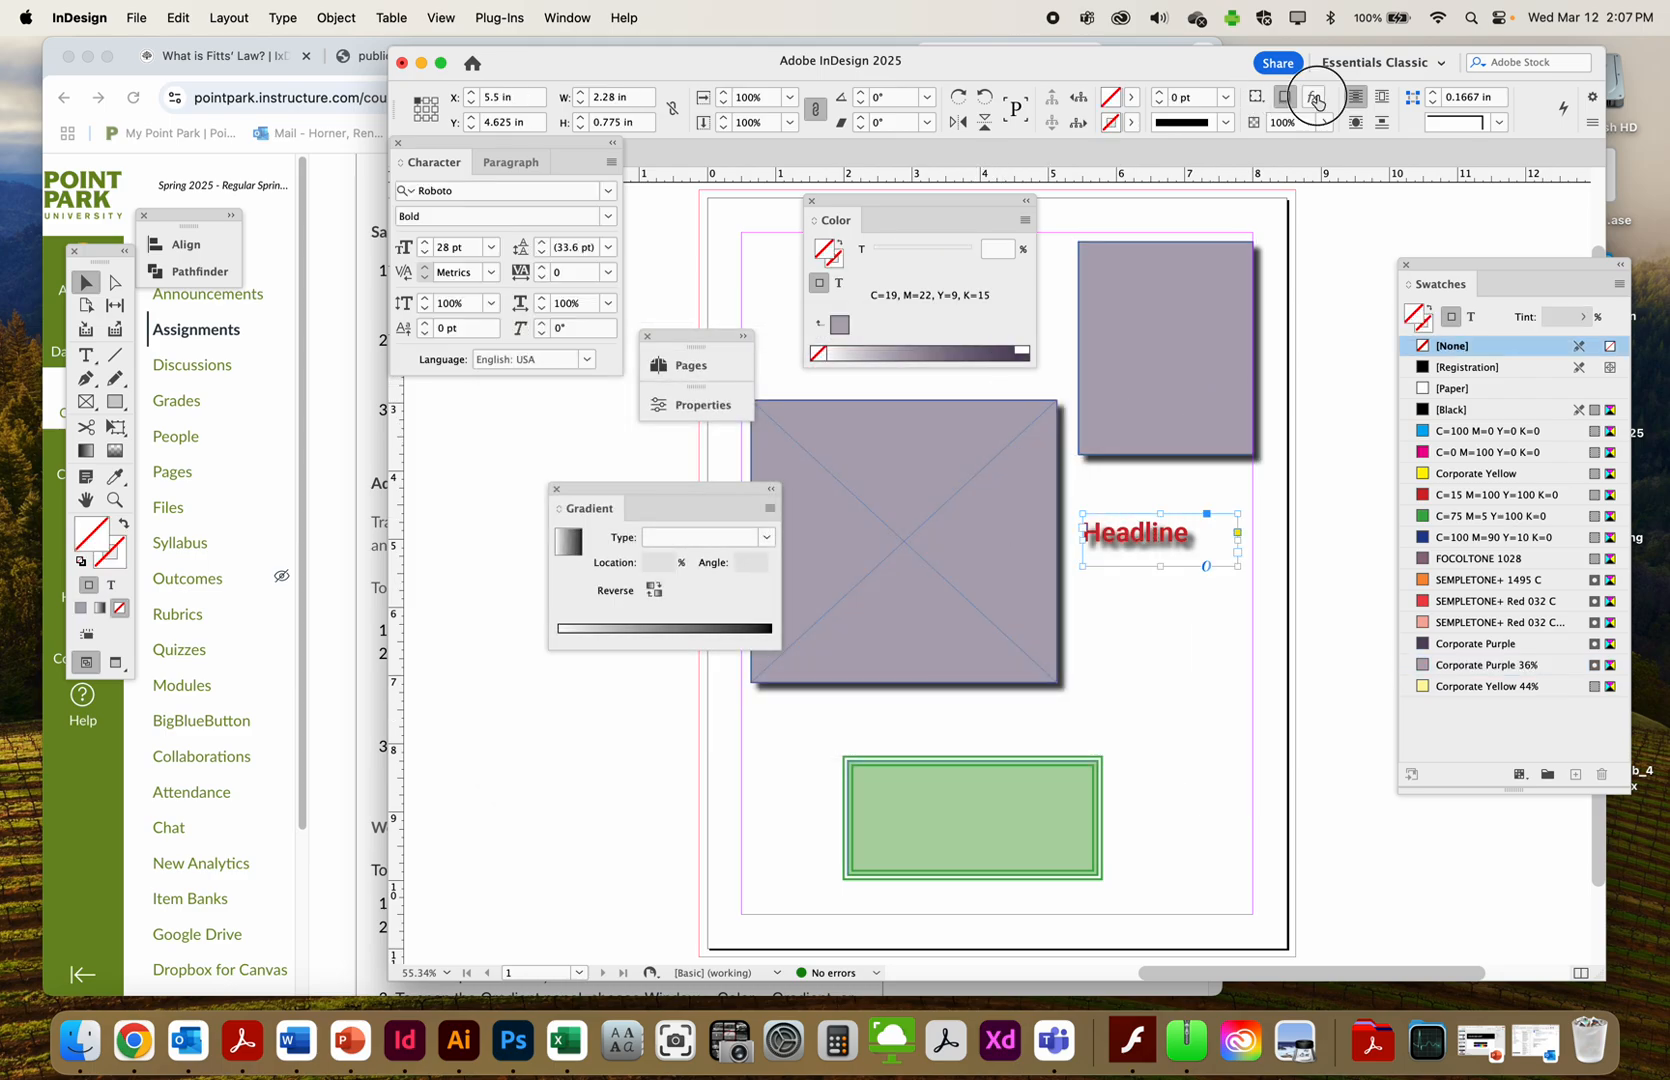
pyautogui.click(1383, 222)
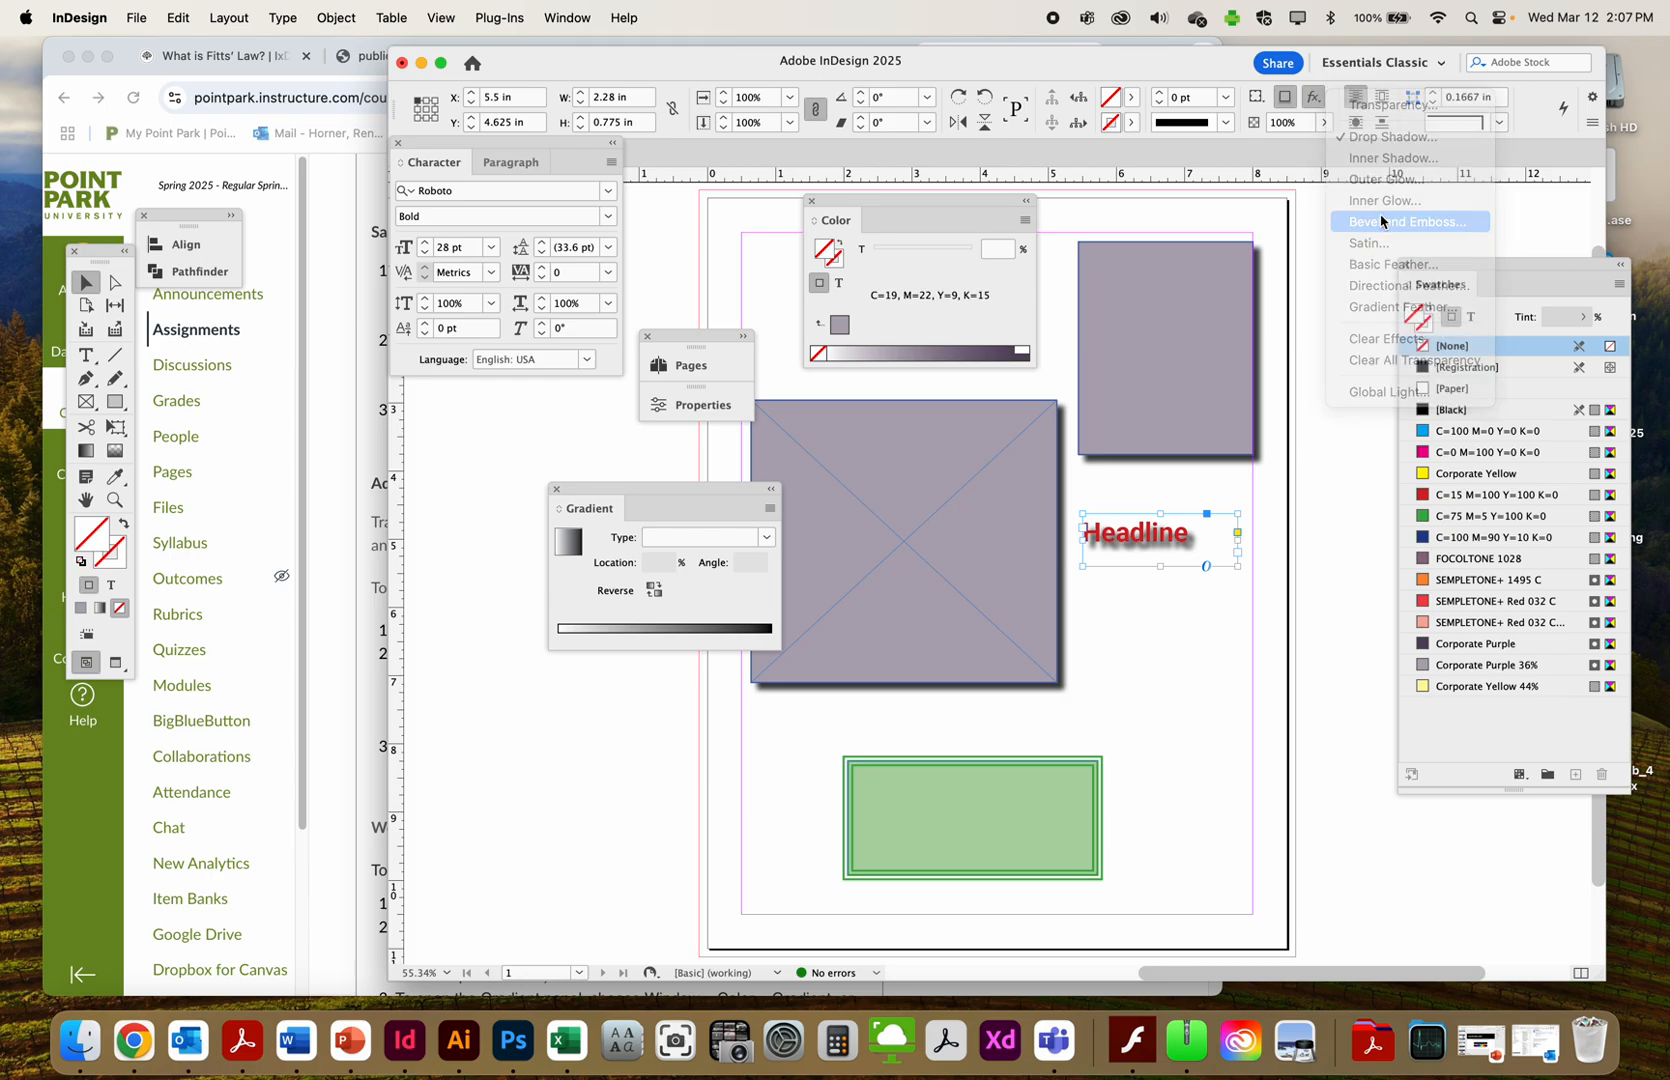
pyautogui.moveTo(762, 340); pyautogui.dragTo(597, 319)
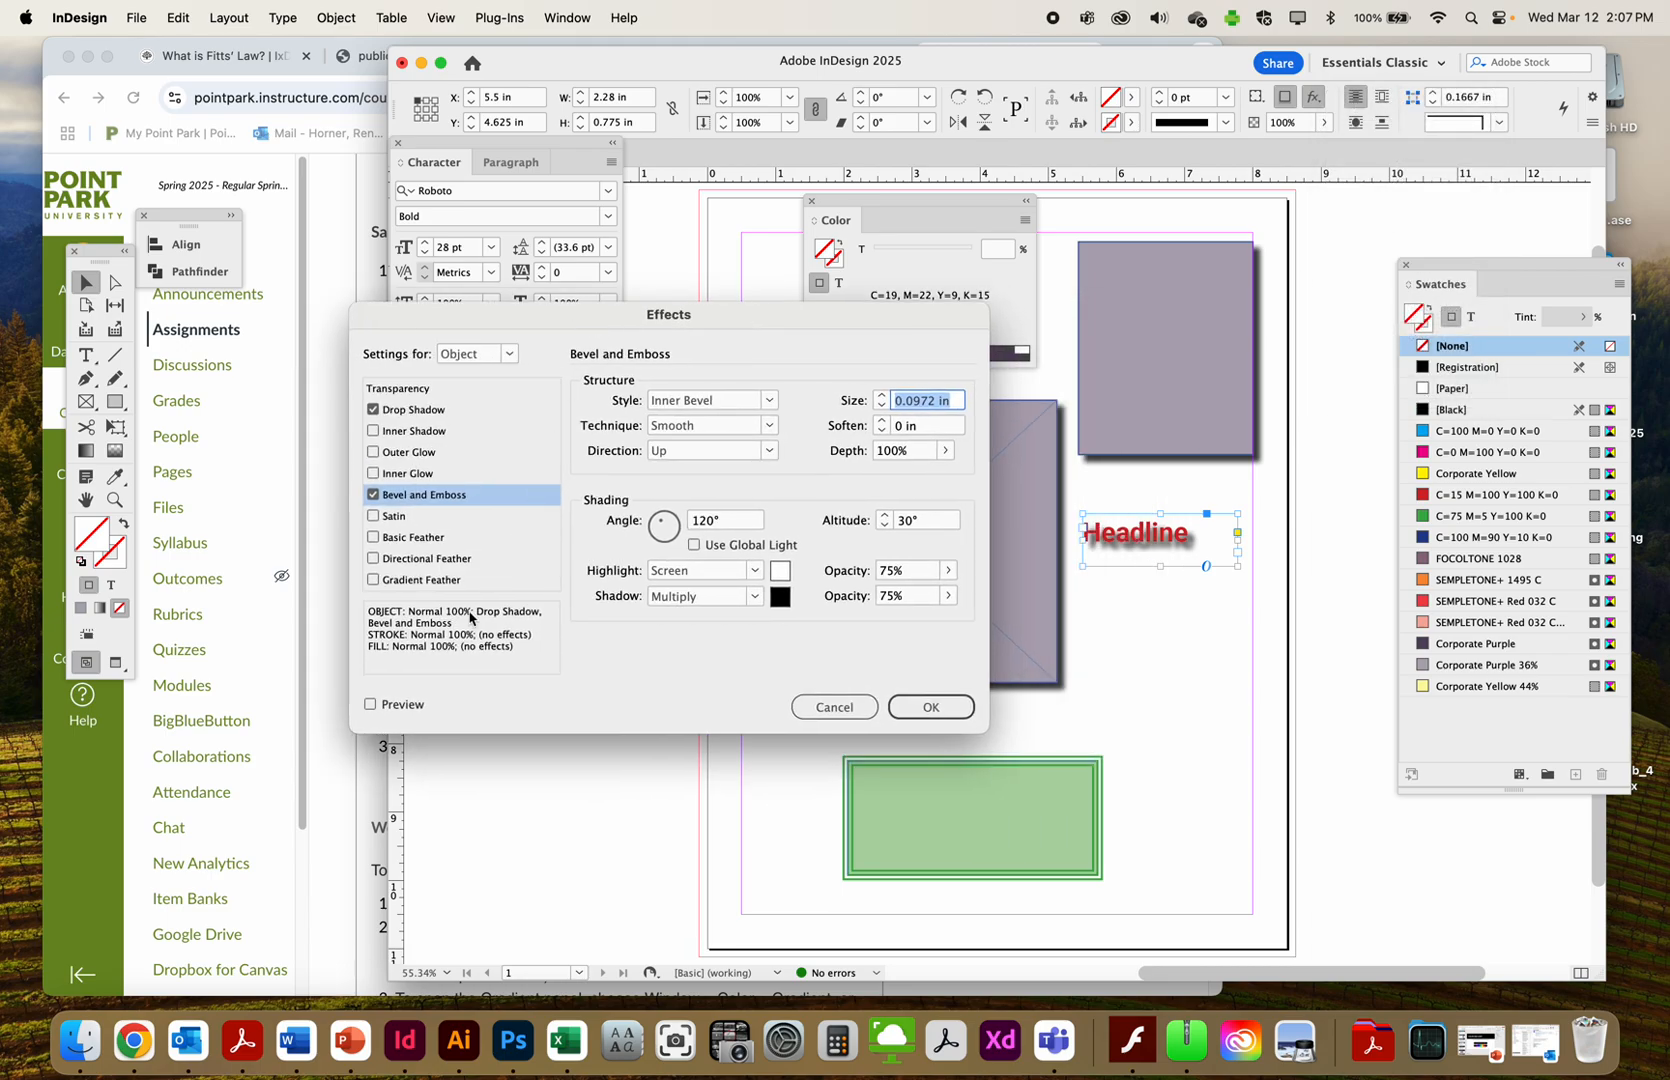
pyautogui.click(370, 705)
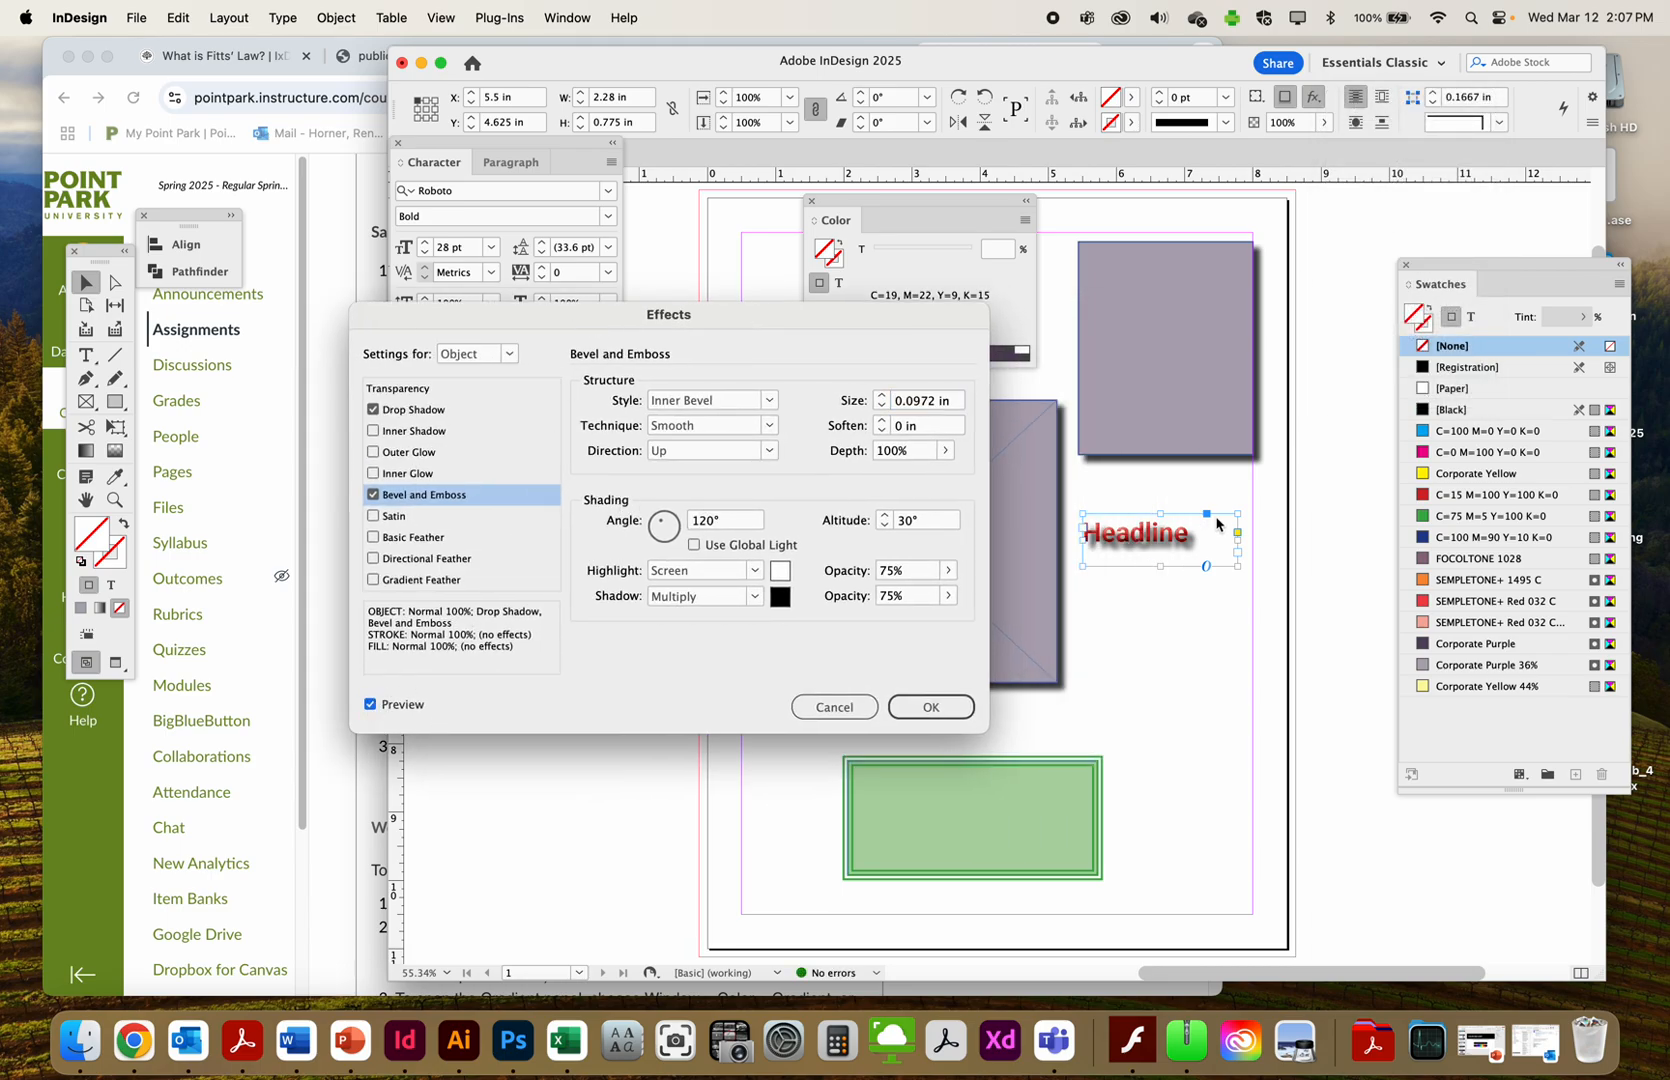
# Try Basic Feather and Inner Shadow on the headline, and toggle its Drop Shadow to compare the looks
pyautogui.click(400, 538)
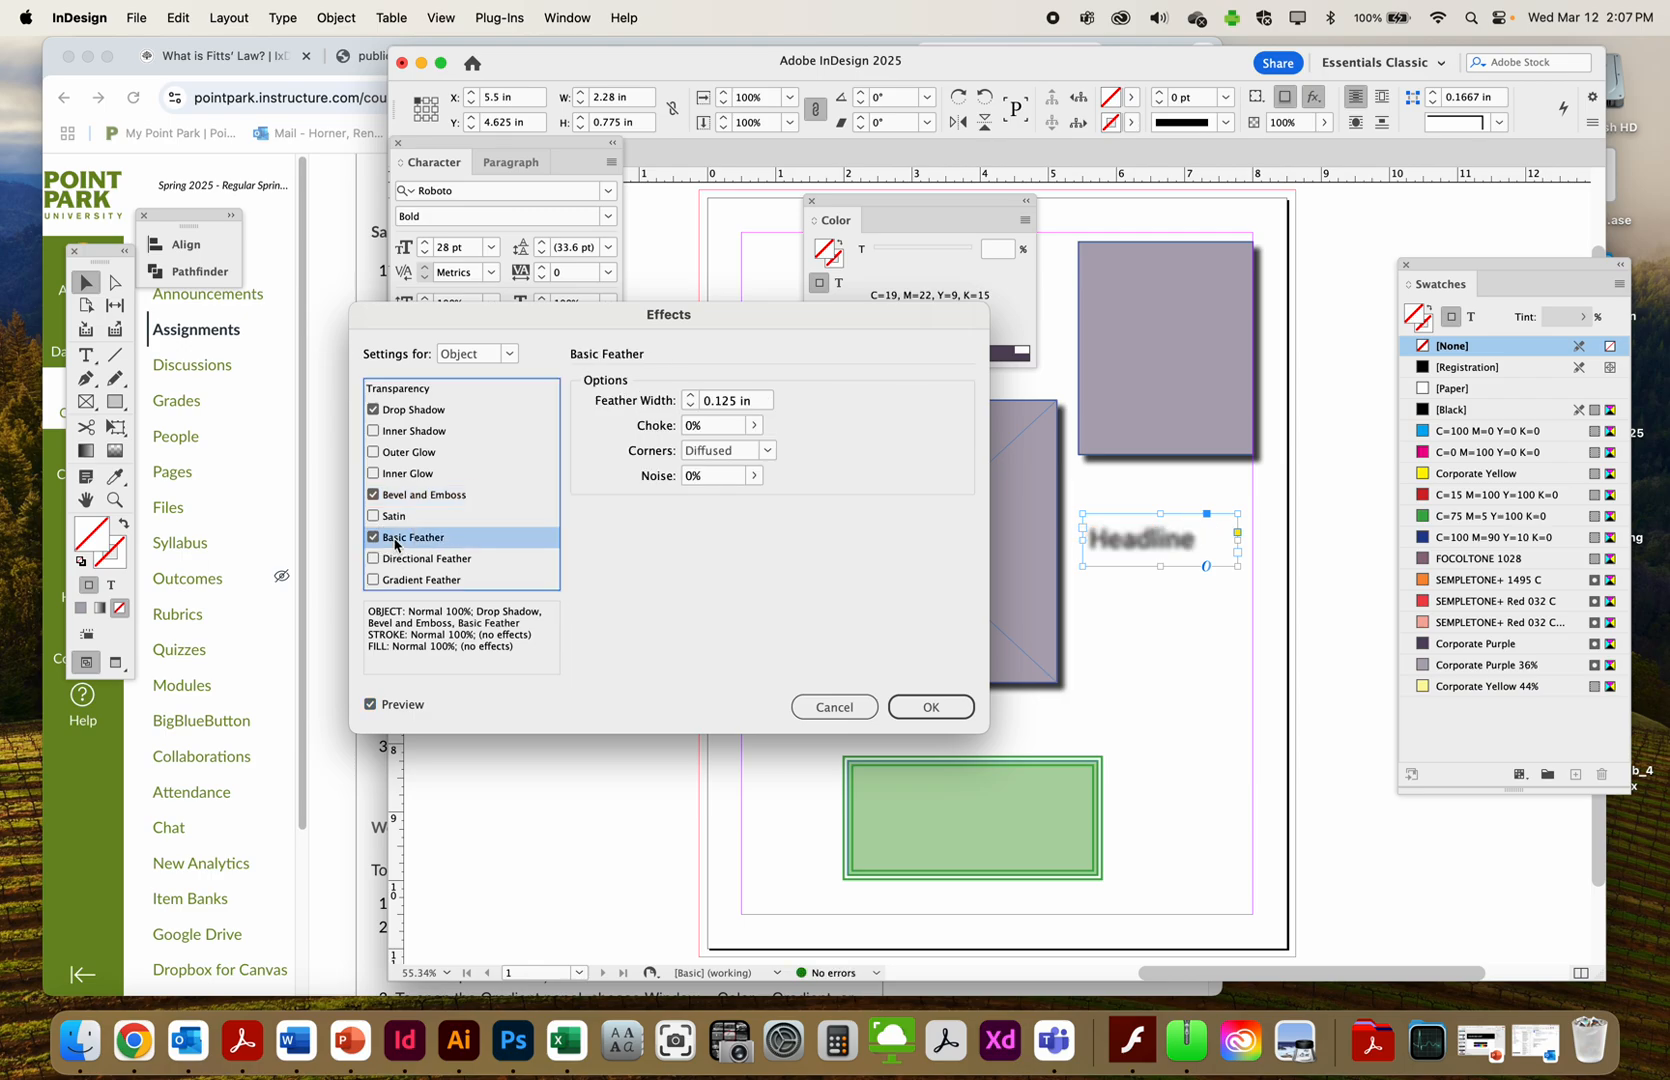
pyautogui.click(373, 431)
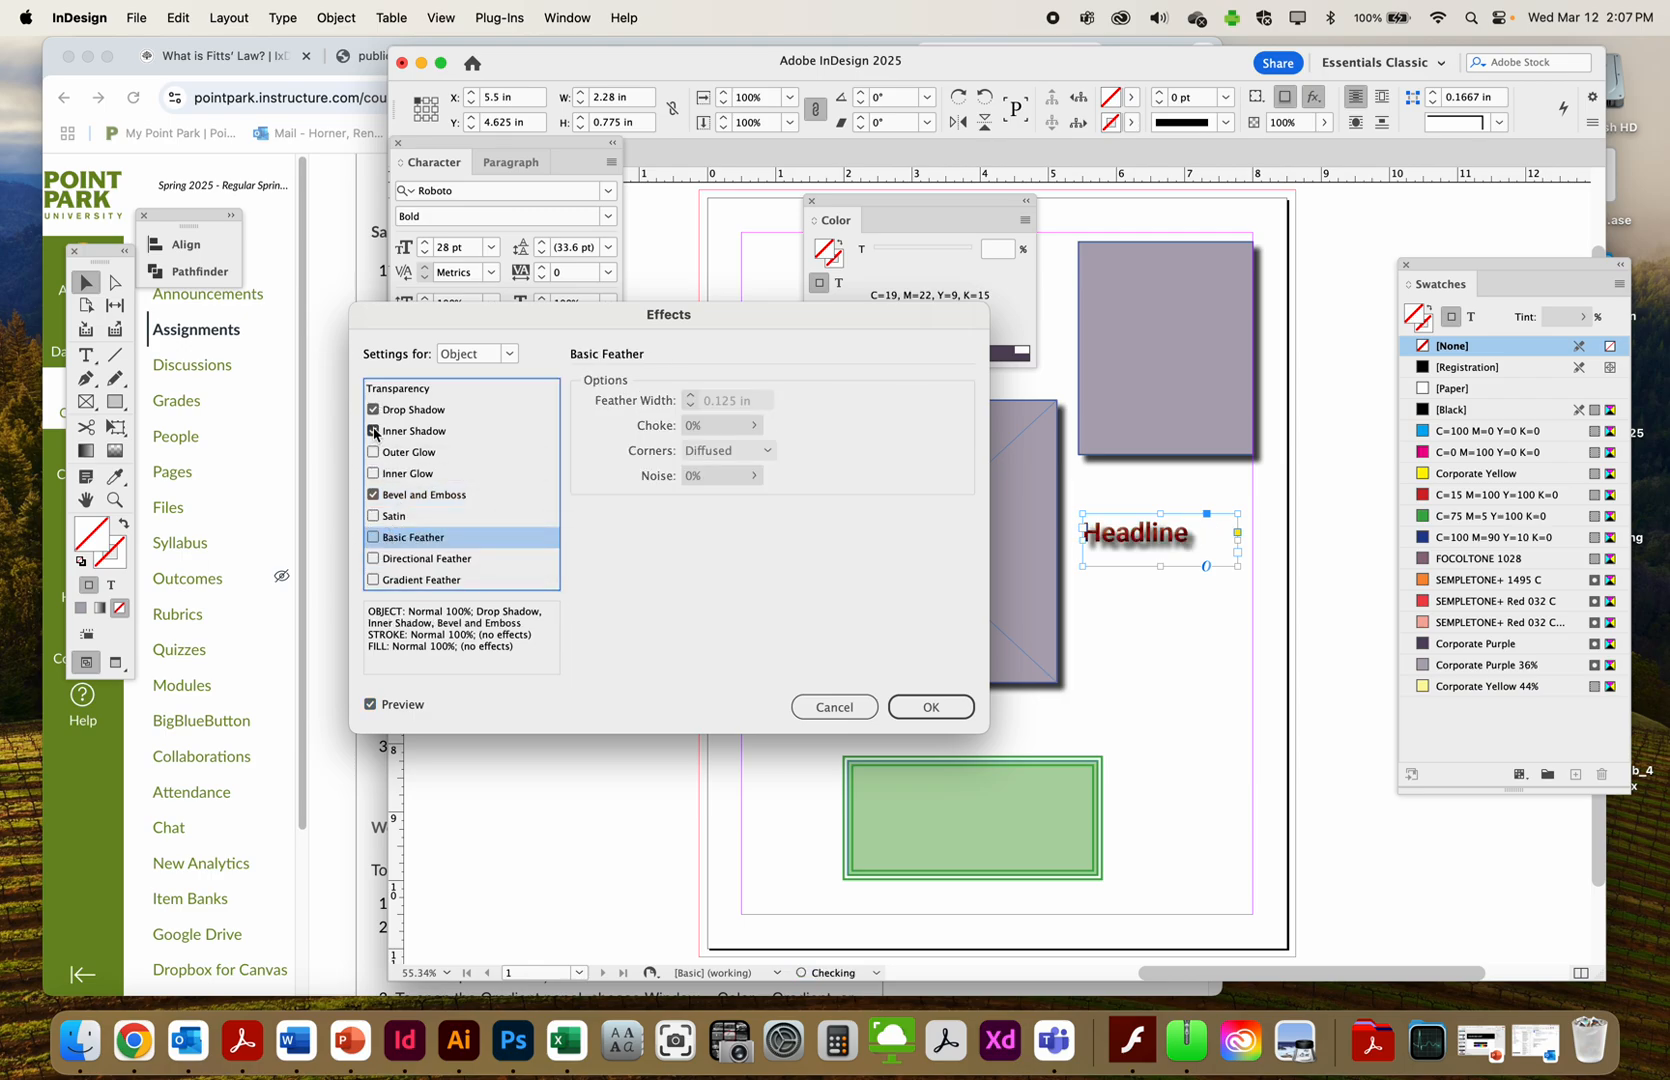
pyautogui.click(373, 409)
pyautogui.click(373, 431)
pyautogui.click(373, 409)
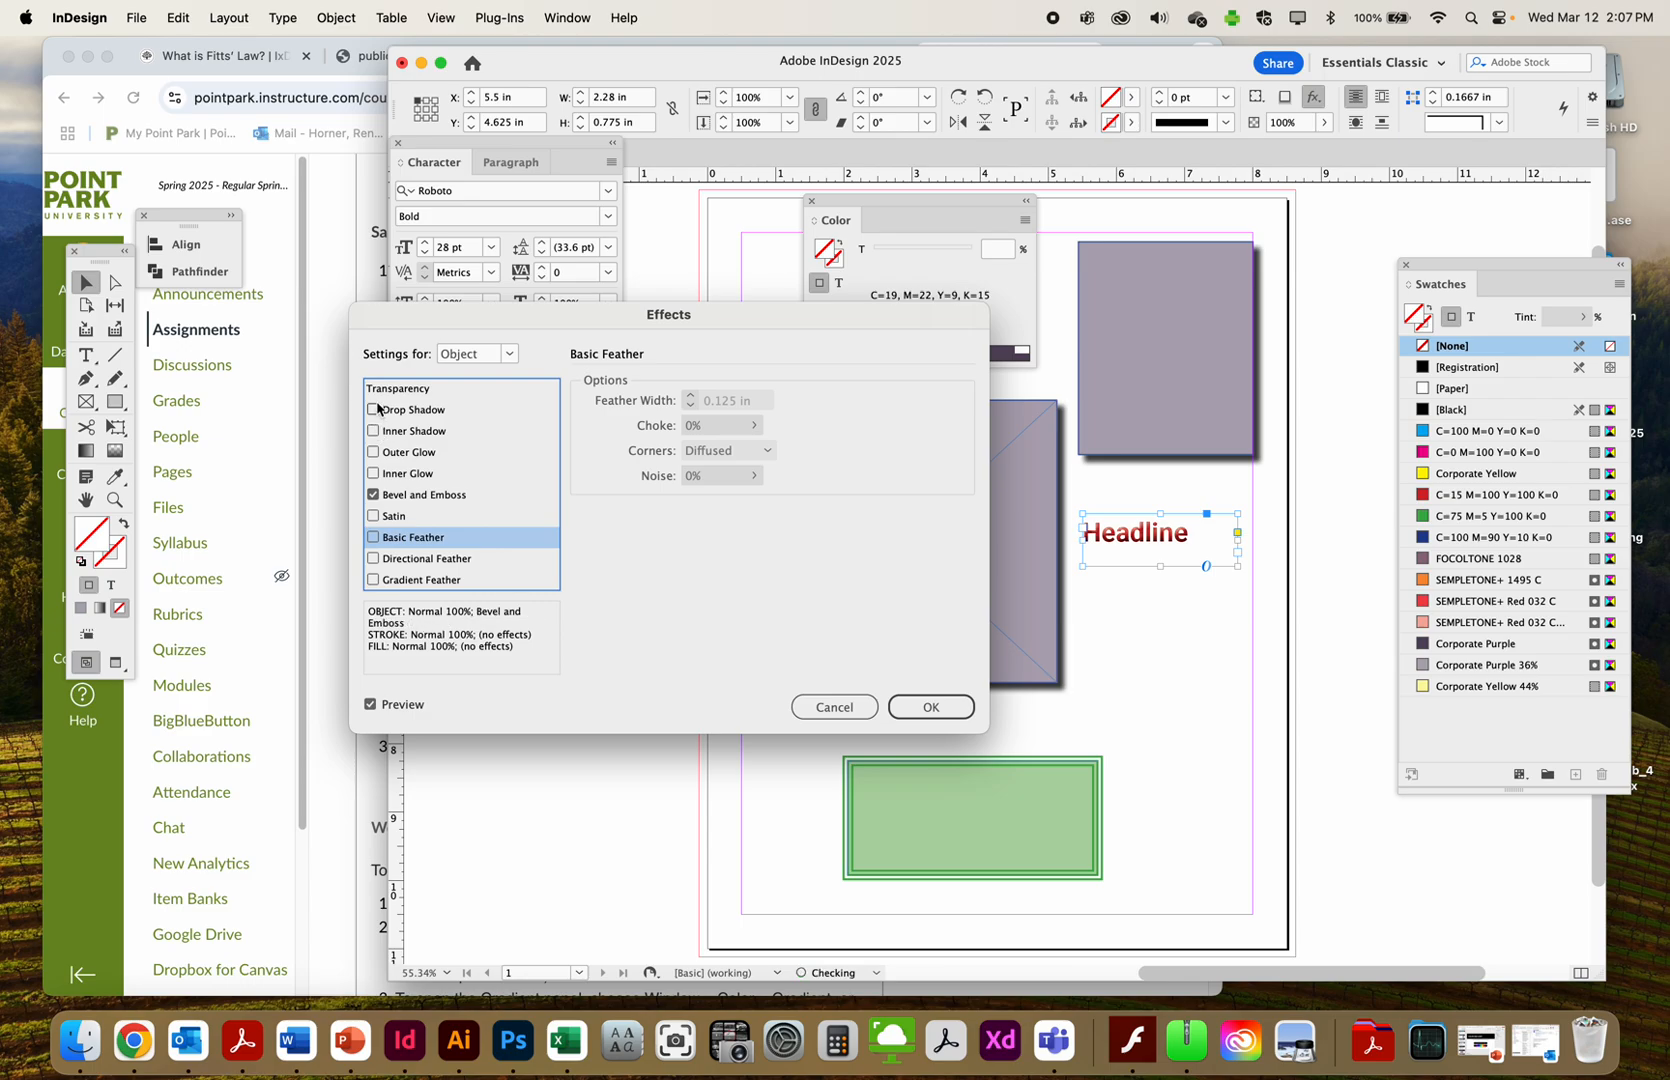
# Turn off Bevel and Emboss for the headline and enable Inner Glow alongside its Drop Shadow
pyautogui.click(373, 494)
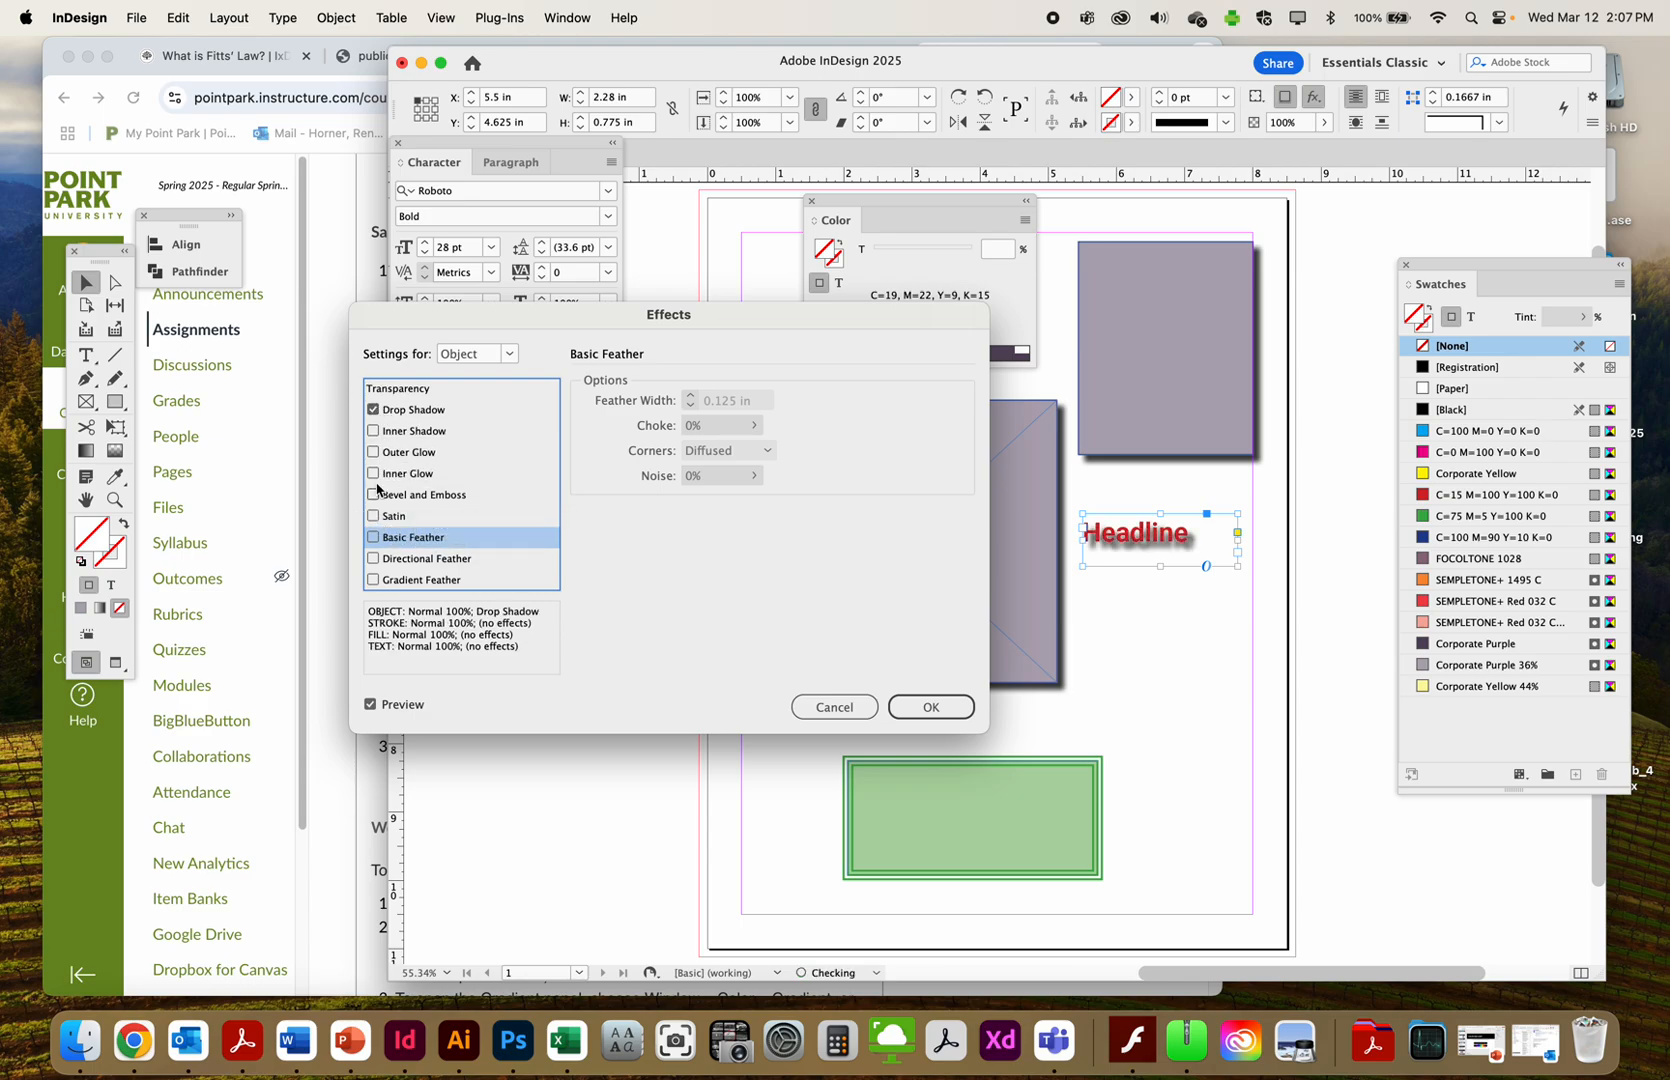
pyautogui.click(373, 473)
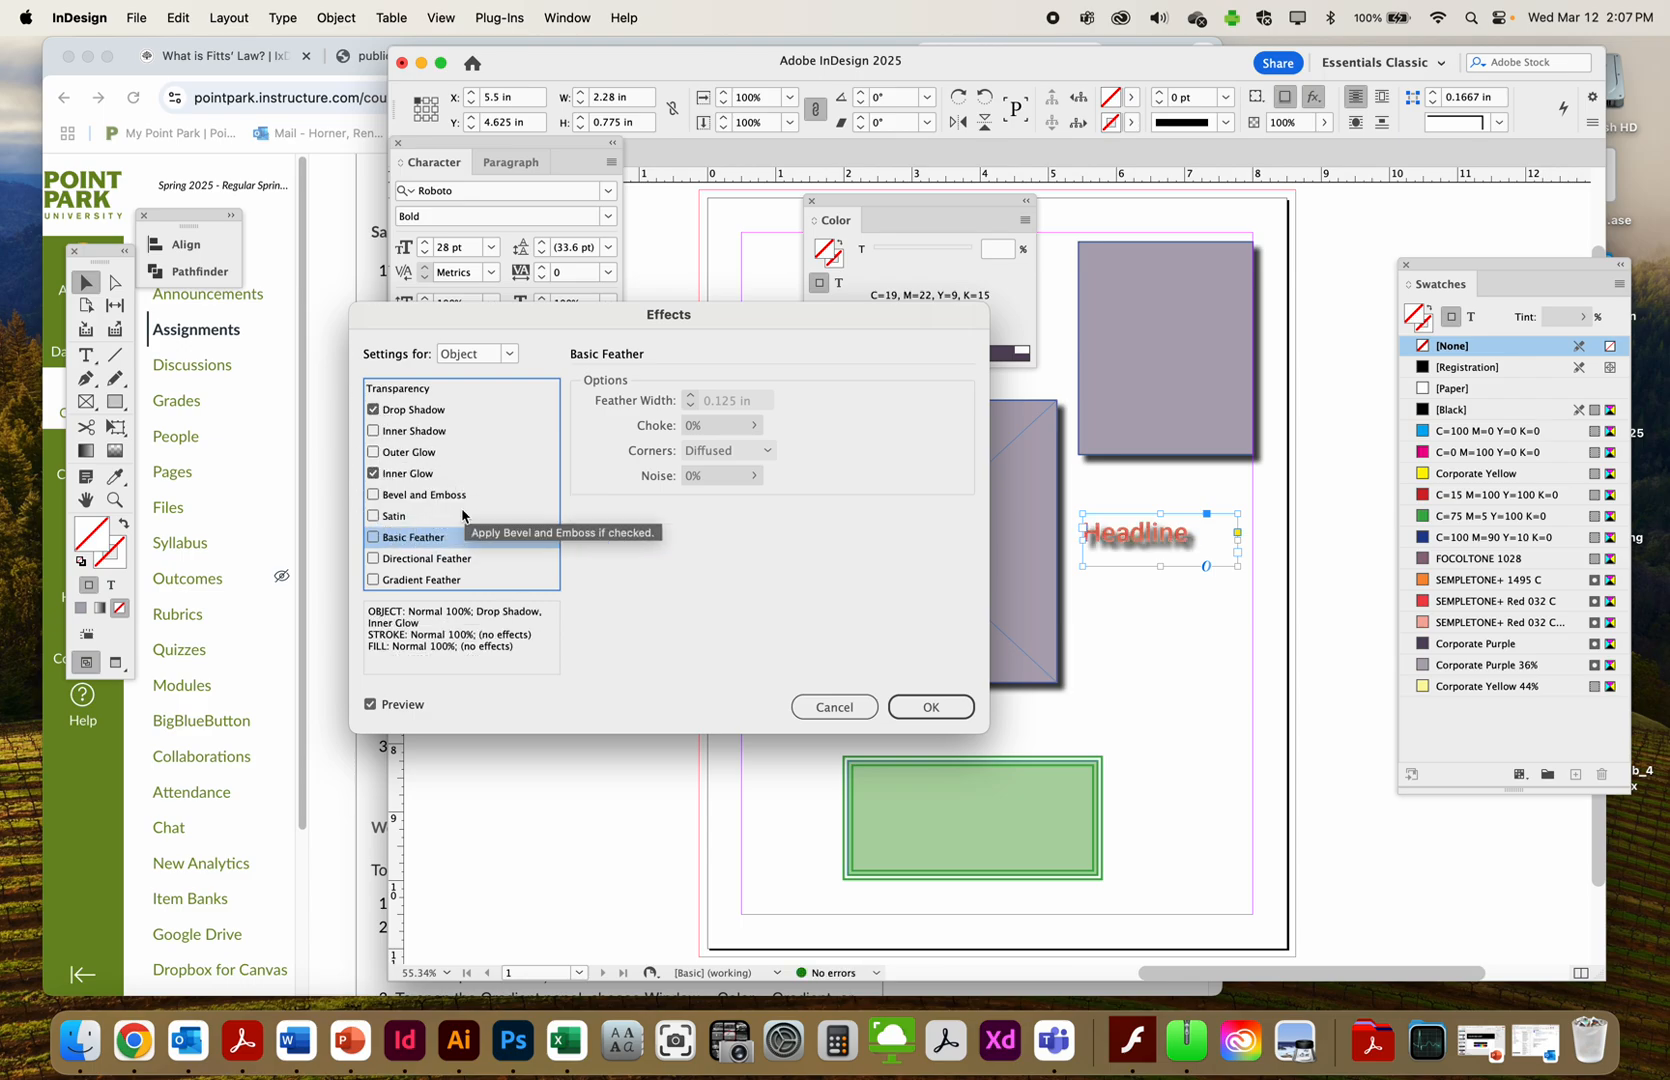
# Set the opacity of the headline's drop shadow to 20%
pyautogui.click(399, 413)
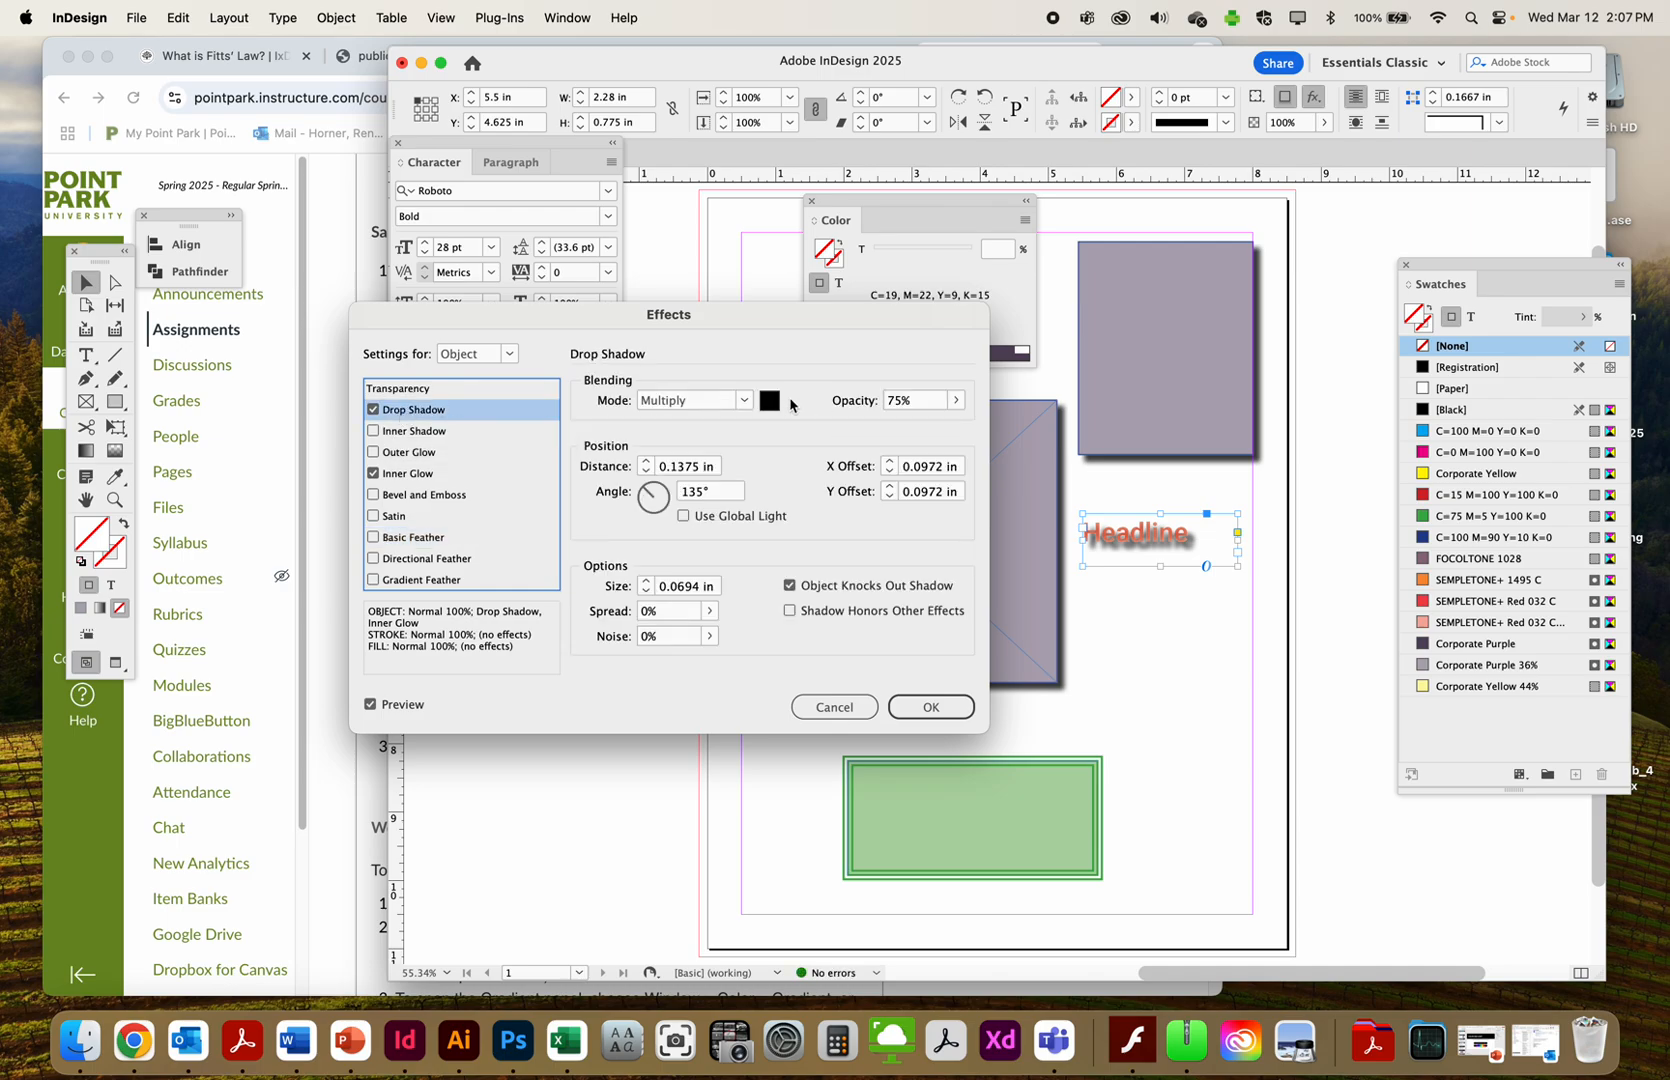
pyautogui.doubleClick(904, 401)
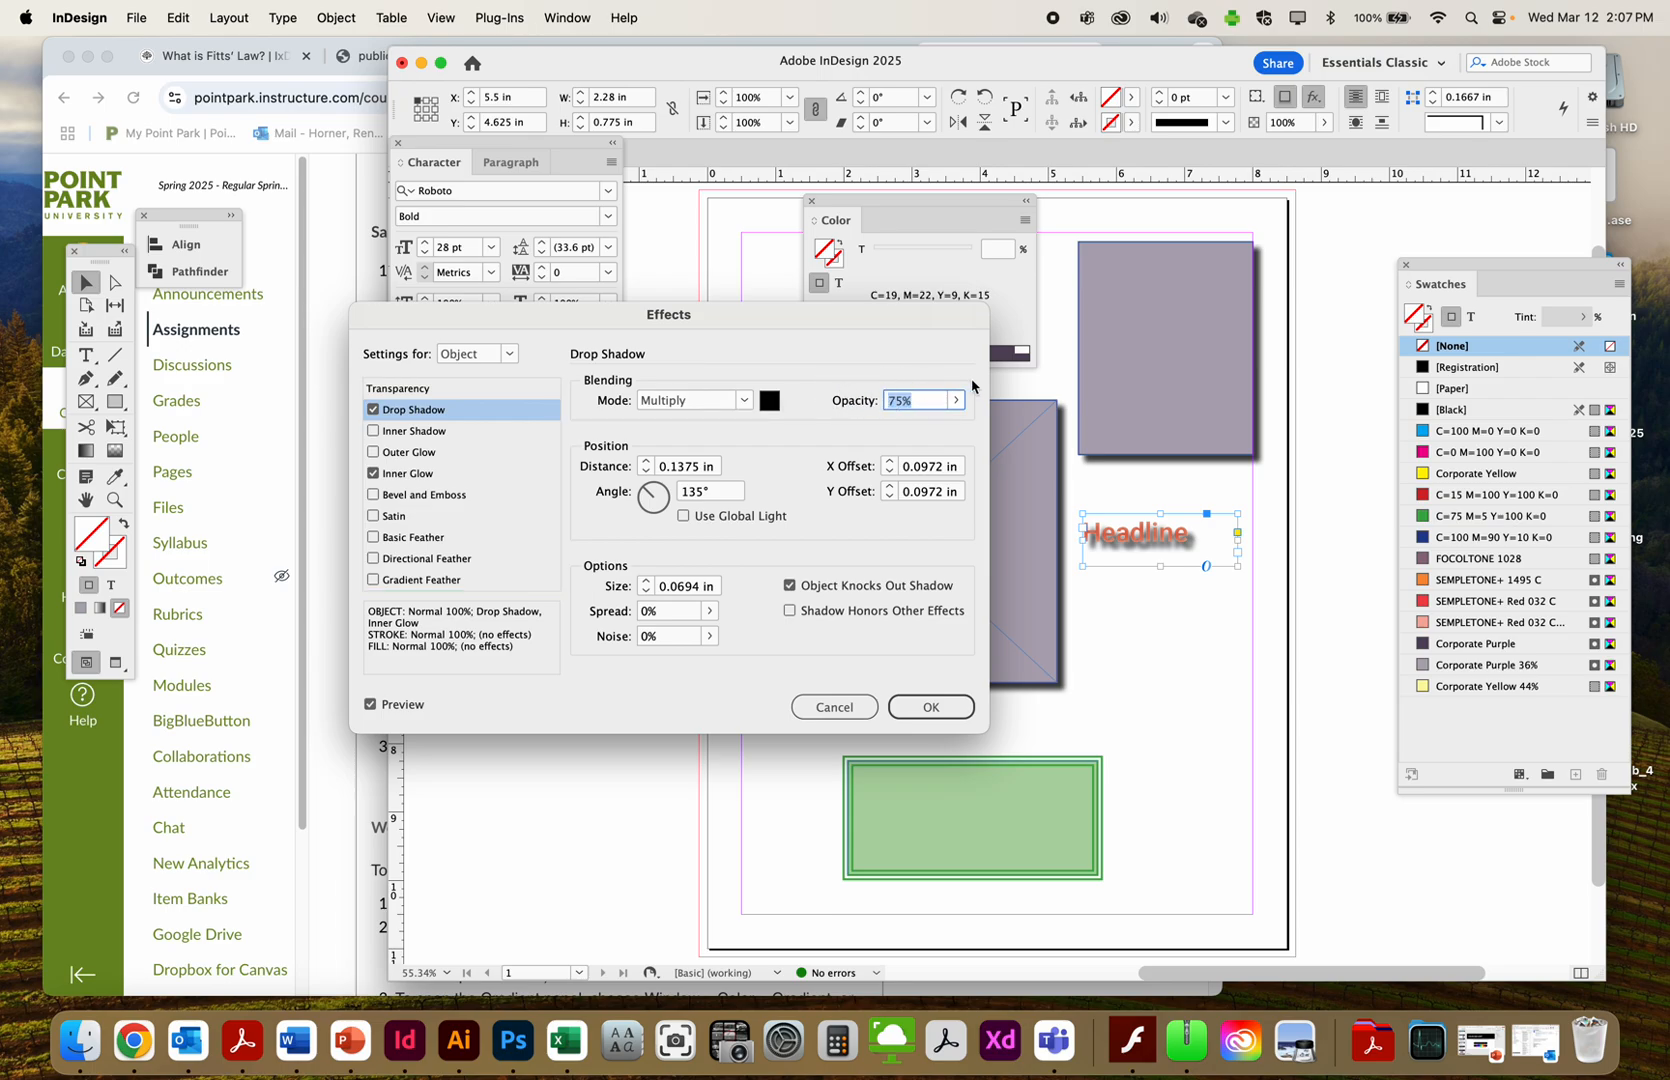
pyautogui.write('2')
pyautogui.write('0')
# Set the headline shadow's X and Y offsets to 0.03 in and its angle to 120°
pyautogui.click(923, 469)
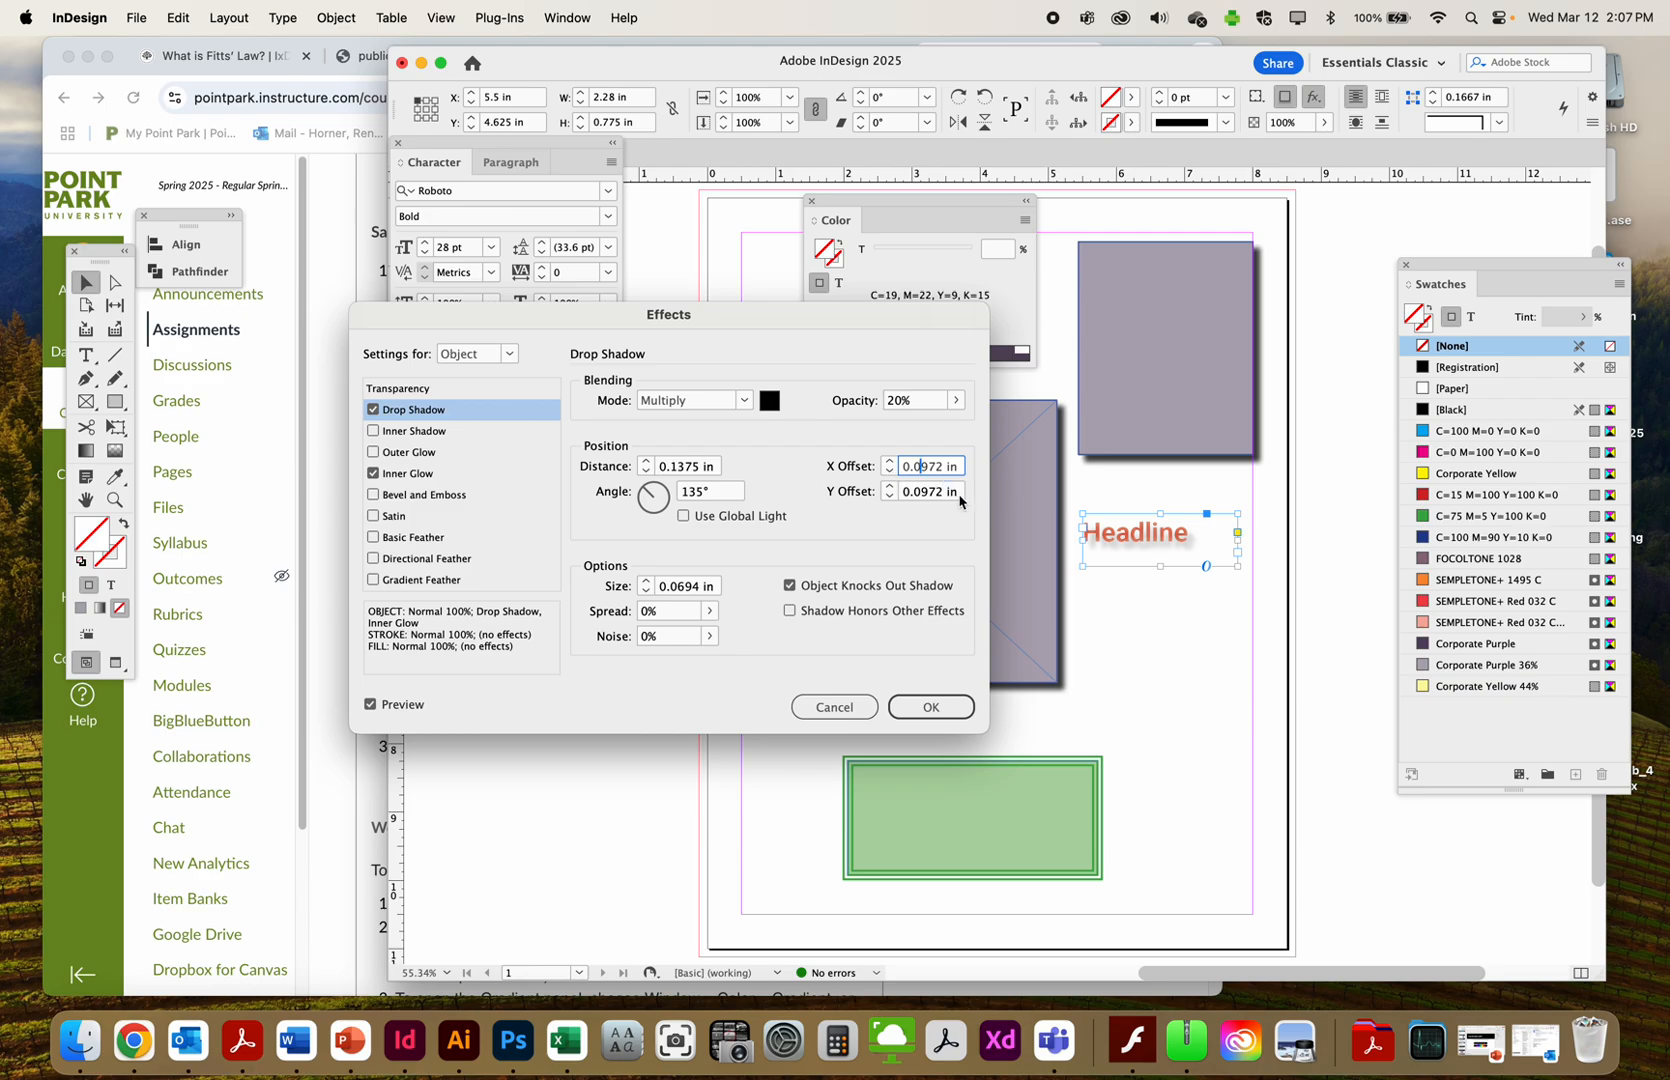
pyautogui.moveTo(940, 466)
pyautogui.mouseDown()
pyautogui.moveTo(921, 469)
pyautogui.moveTo(940, 493)
pyautogui.mouseUp()
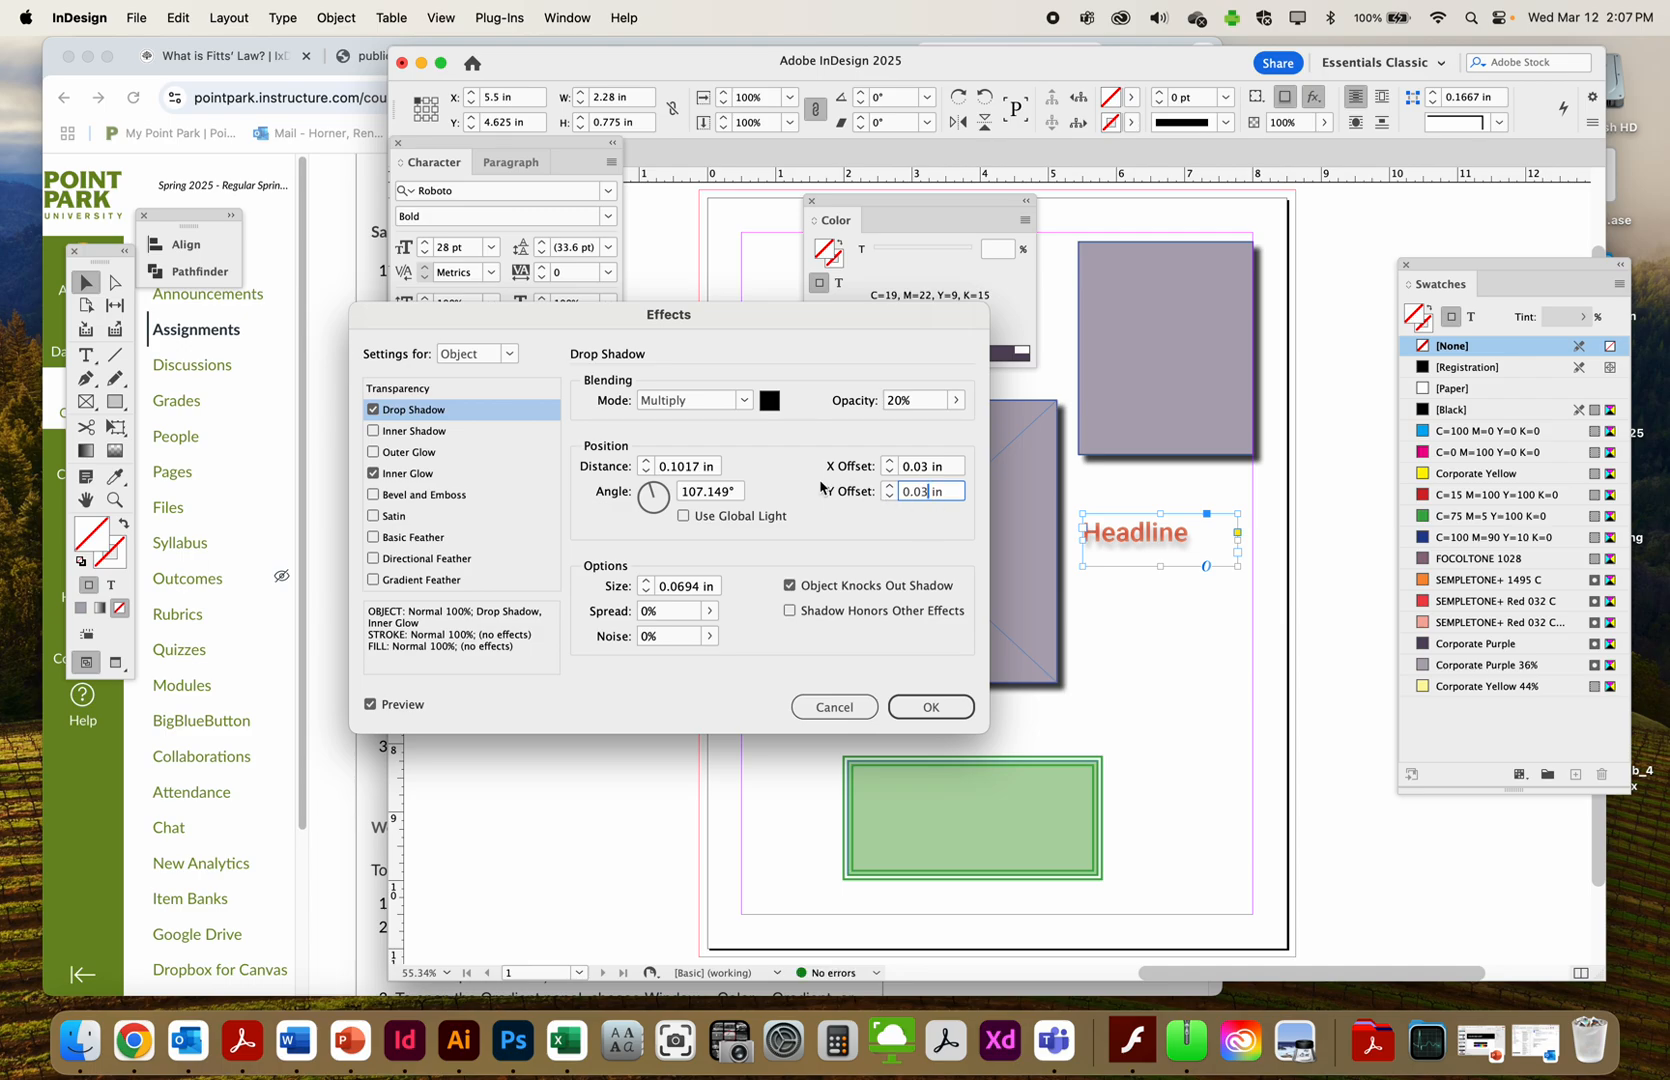
pyautogui.doubleClick(700, 491)
pyautogui.write('120')
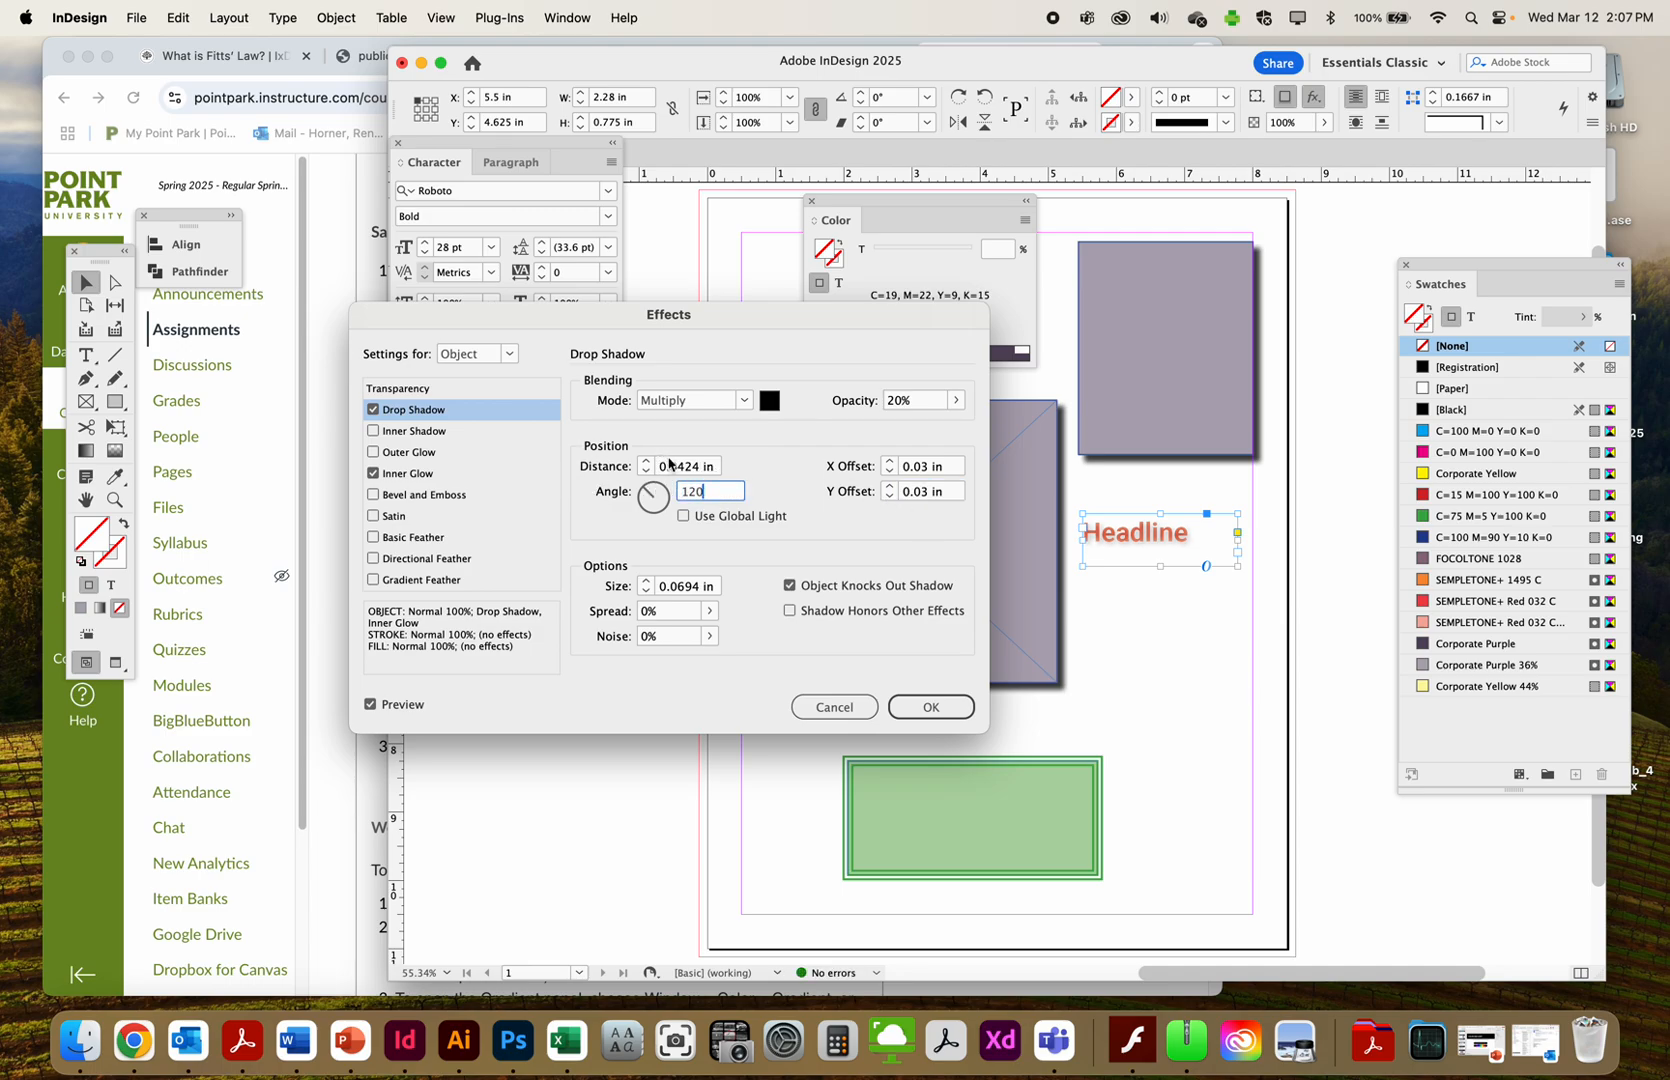
# Try distances of 0.6 in and 0.2 in for the headline's drop shadow
pyautogui.click(669, 466)
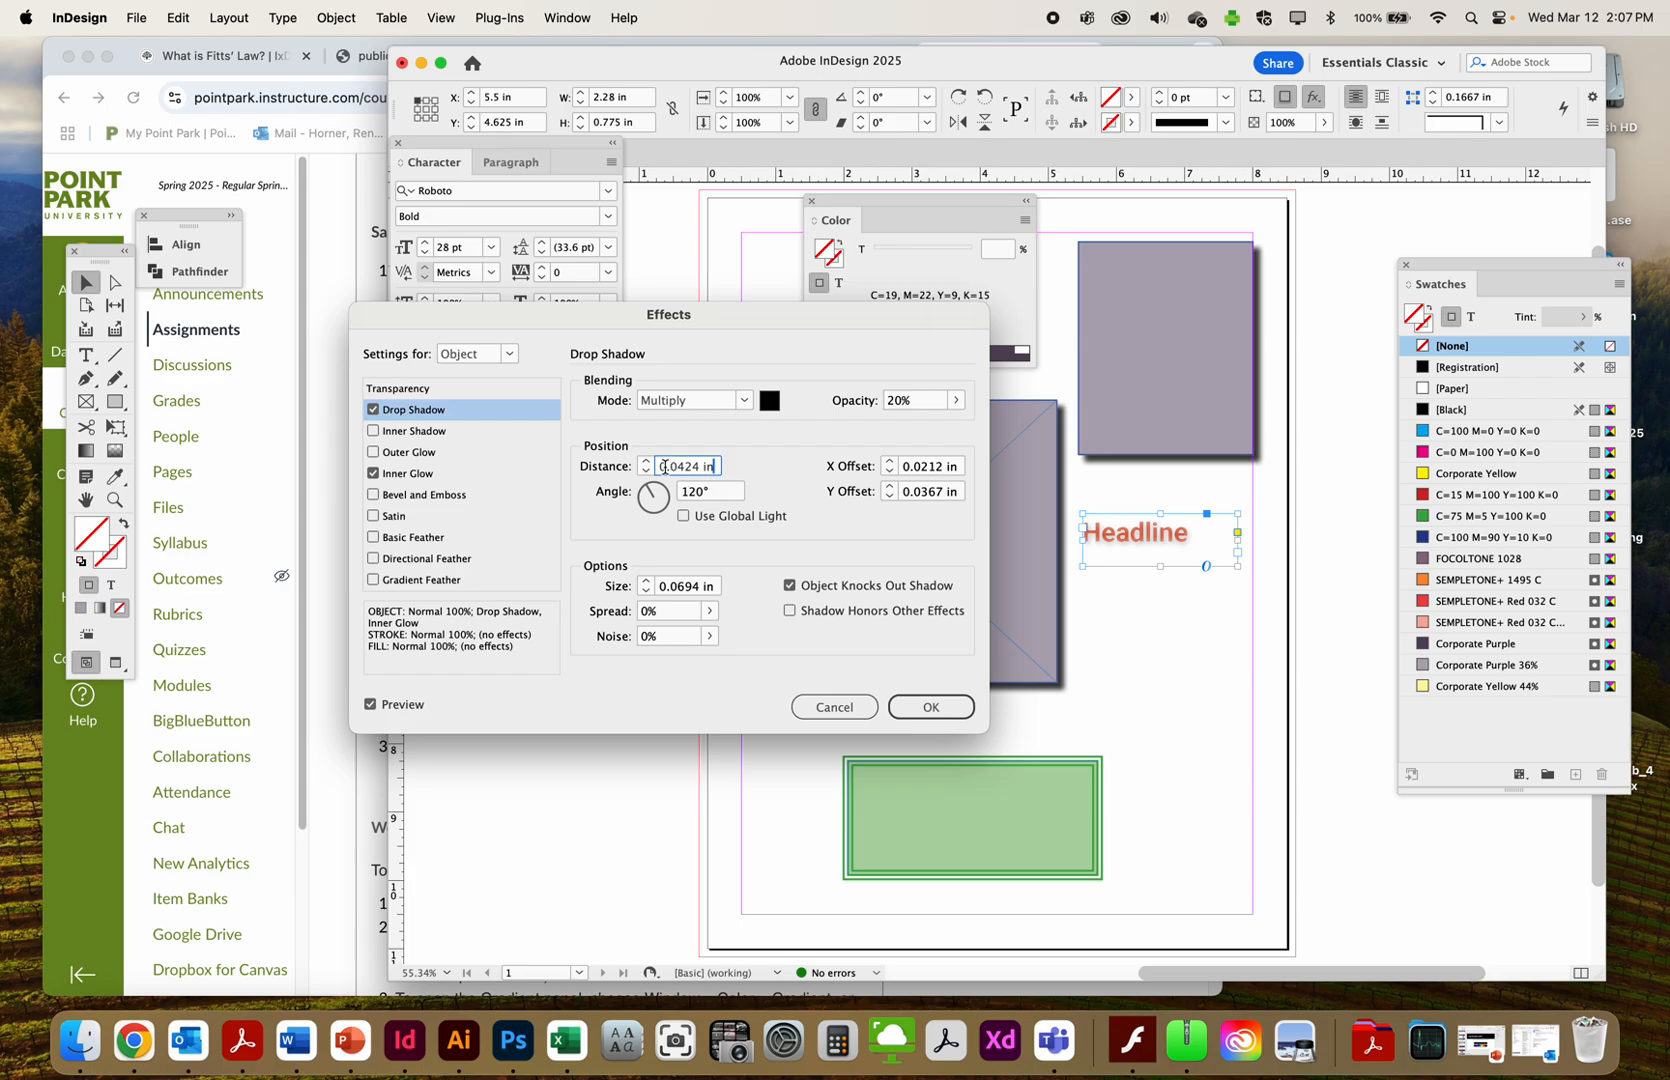
pyautogui.moveTo(673, 463); pyautogui.dragTo(731, 478)
pyautogui.write('6')
pyautogui.click(725, 499)
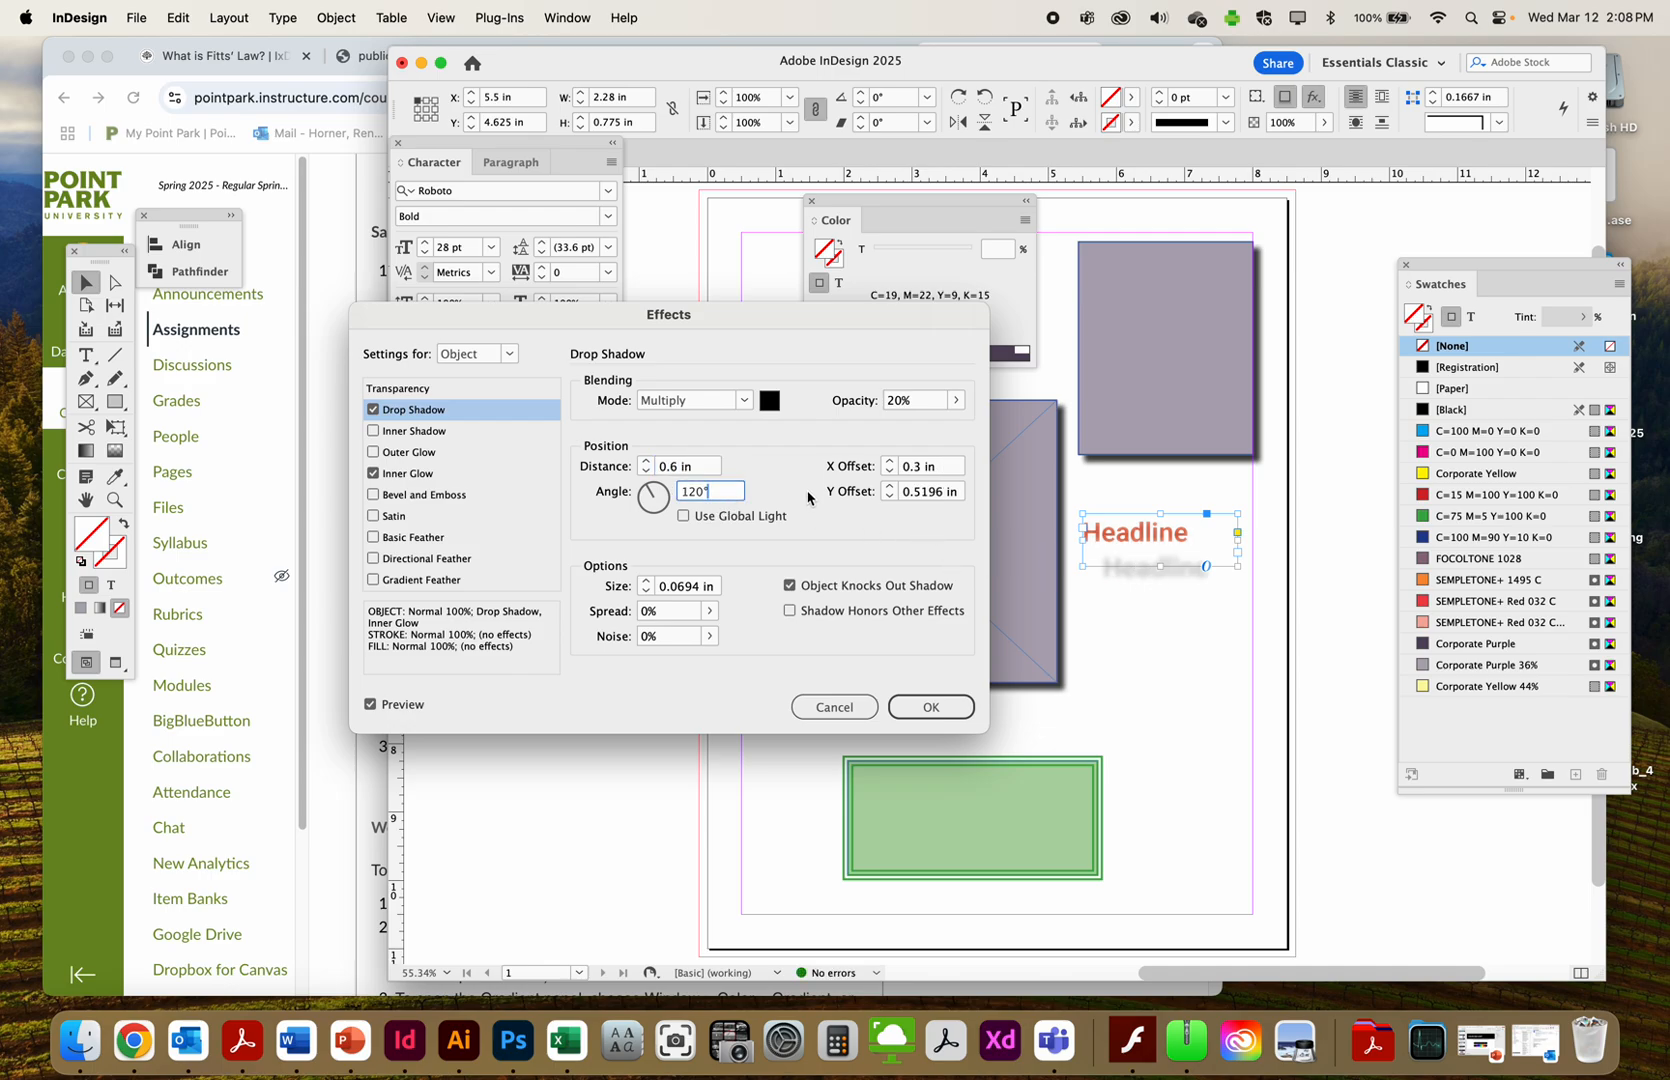
pyautogui.moveTo(668, 467); pyautogui.dragTo(725, 468)
pyautogui.write('2')
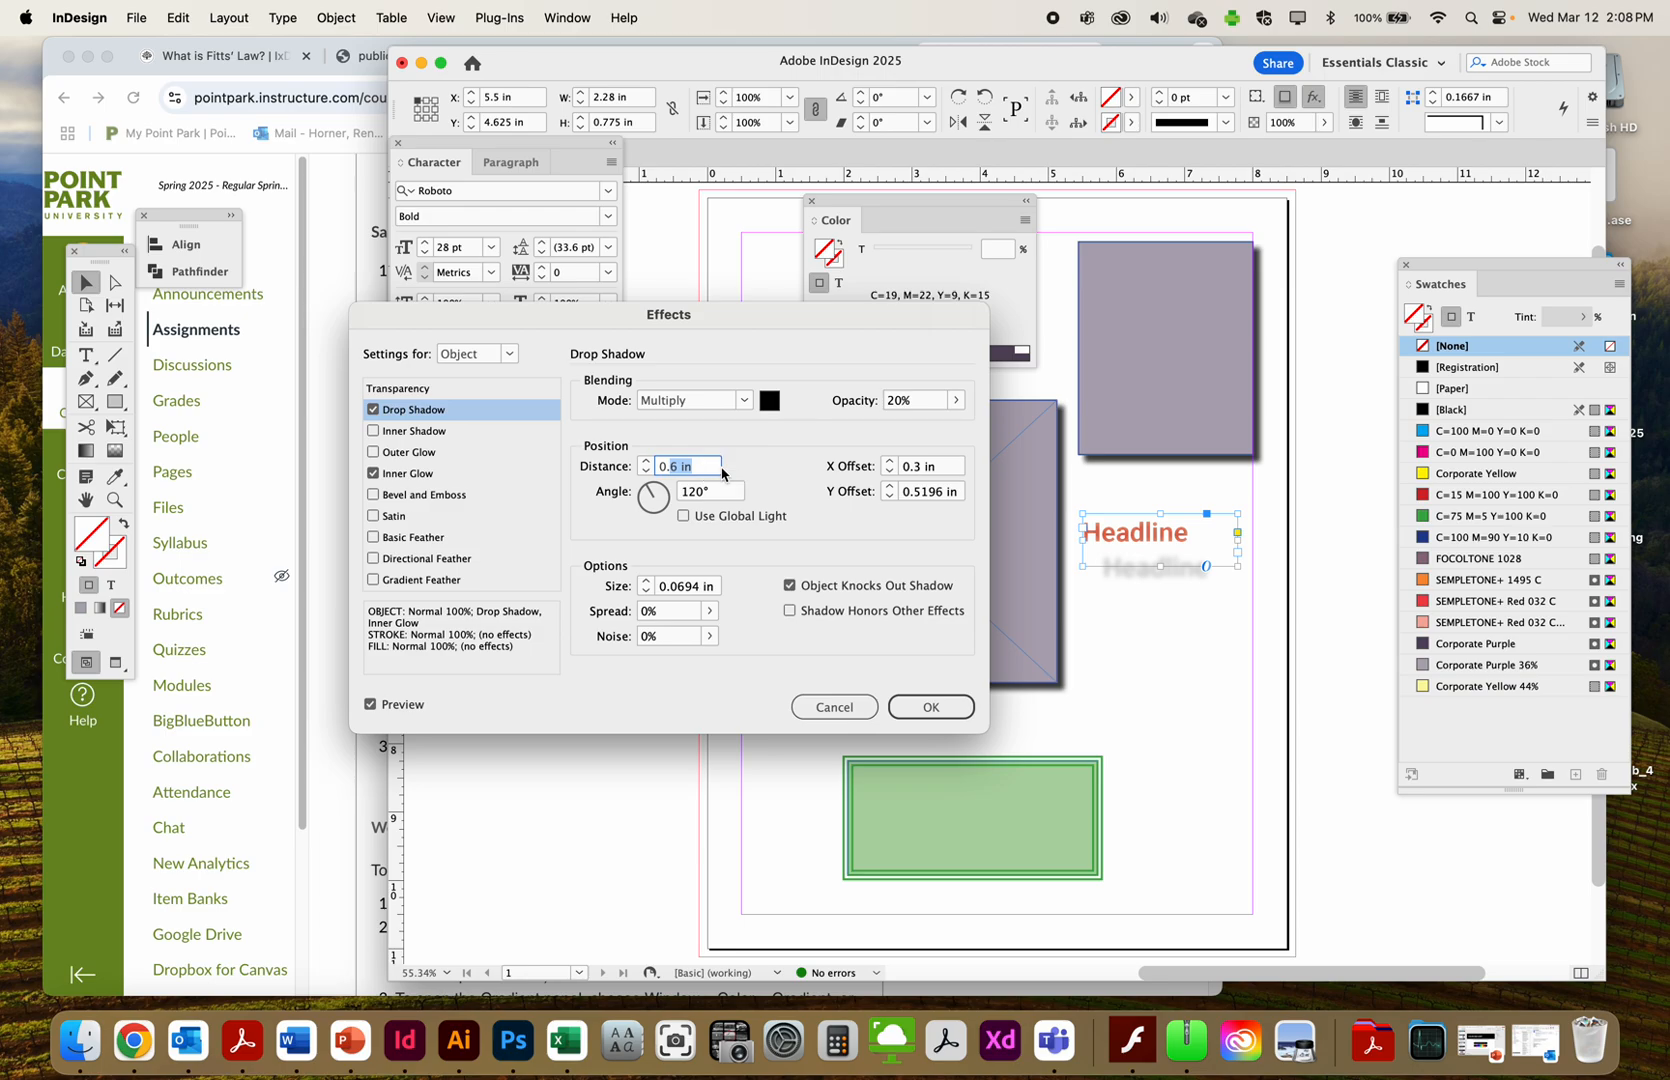
pyautogui.click(724, 500)
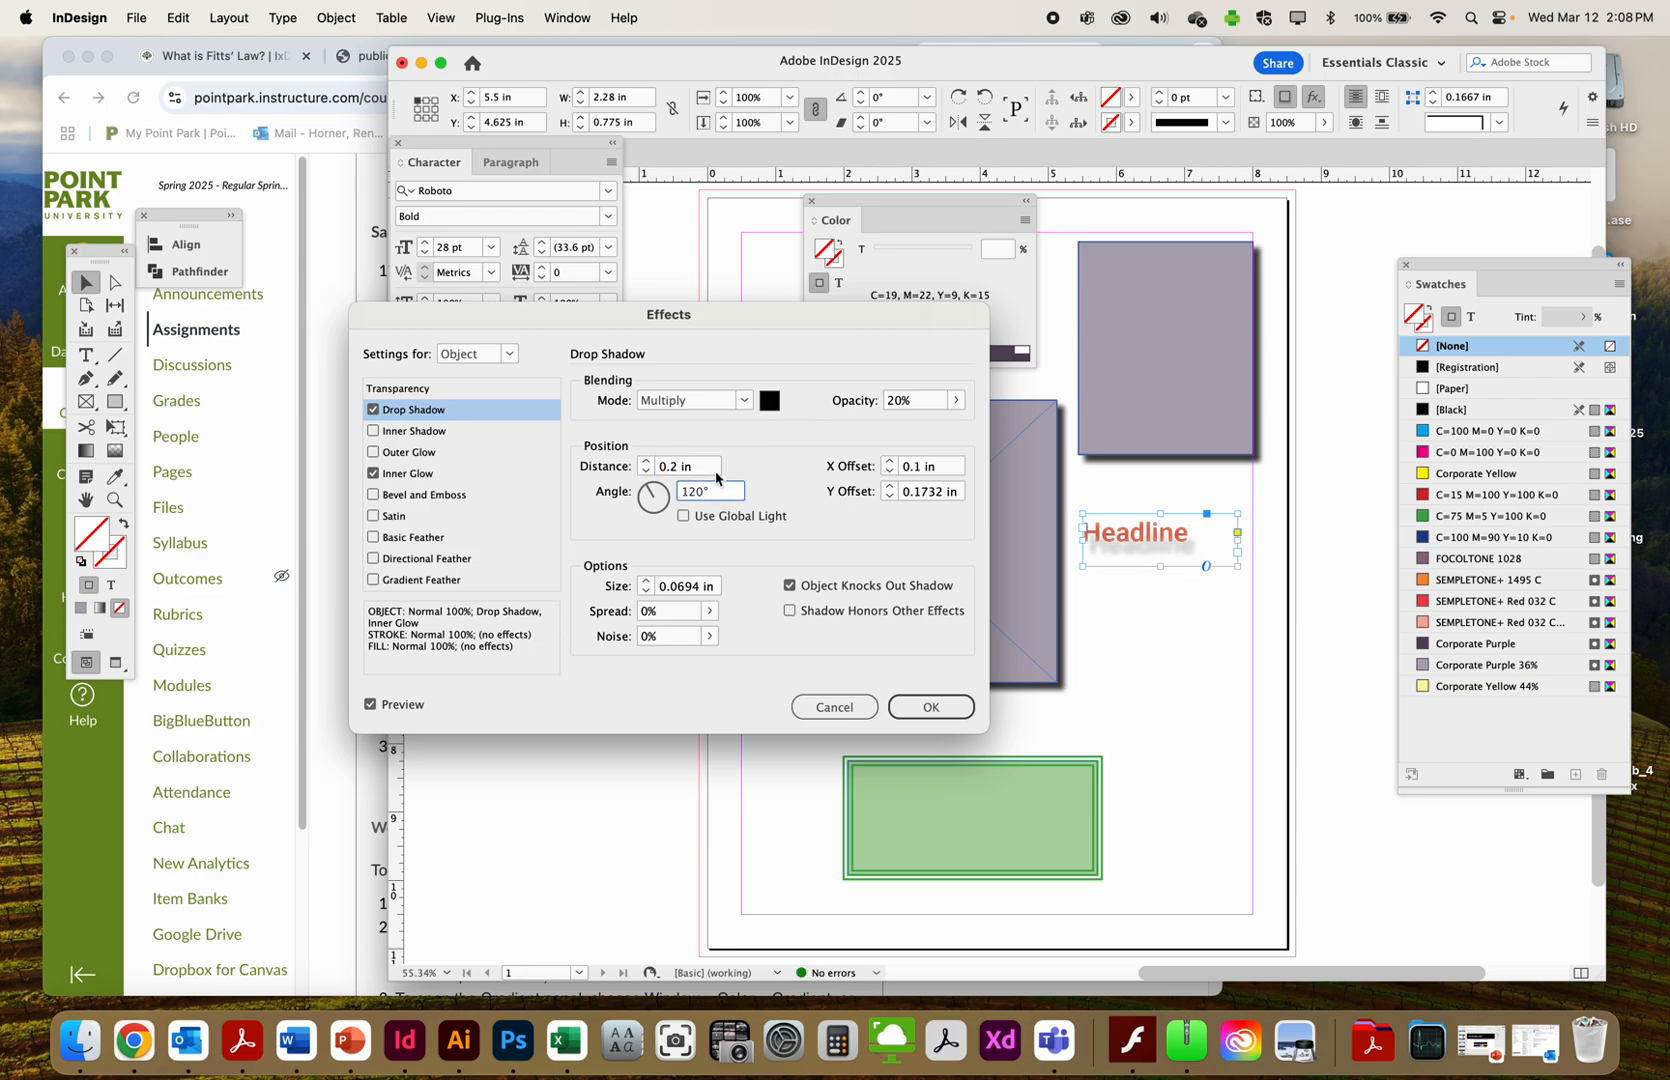
# Set the distance of the headline's drop shadow to 0.1 in
pyautogui.tripleClick(668, 467)
pyautogui.write('0.1')
pyautogui.click(742, 496)
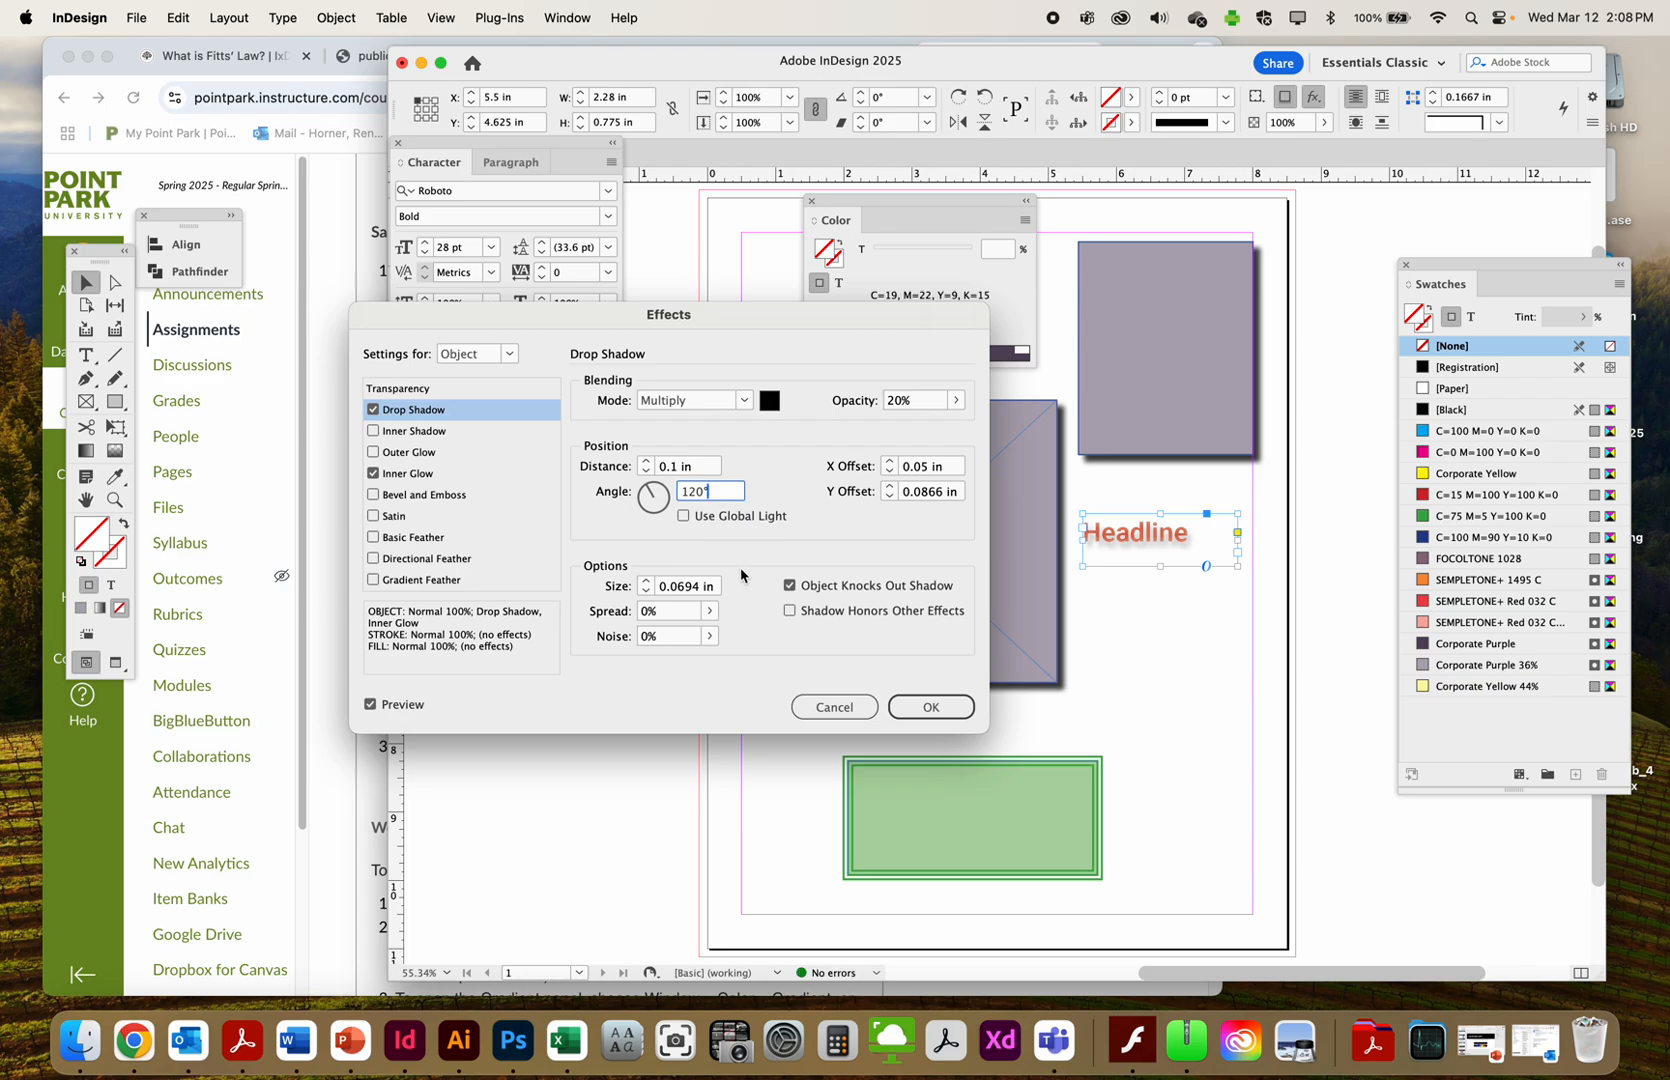
# Step the headline shadow's size up and down, settling on 0.0625 in
pyautogui.click(644, 581)
pyautogui.click(644, 581)
pyautogui.click(644, 581)
pyautogui.click(644, 582)
pyautogui.click(645, 592)
pyautogui.click(645, 592)
pyautogui.click(645, 592)
pyautogui.click(645, 592)
pyautogui.click(645, 592)
pyautogui.click(645, 581)
# Set the headline shadow's spread to 7% and its noise to 52%
pyautogui.click(707, 611)
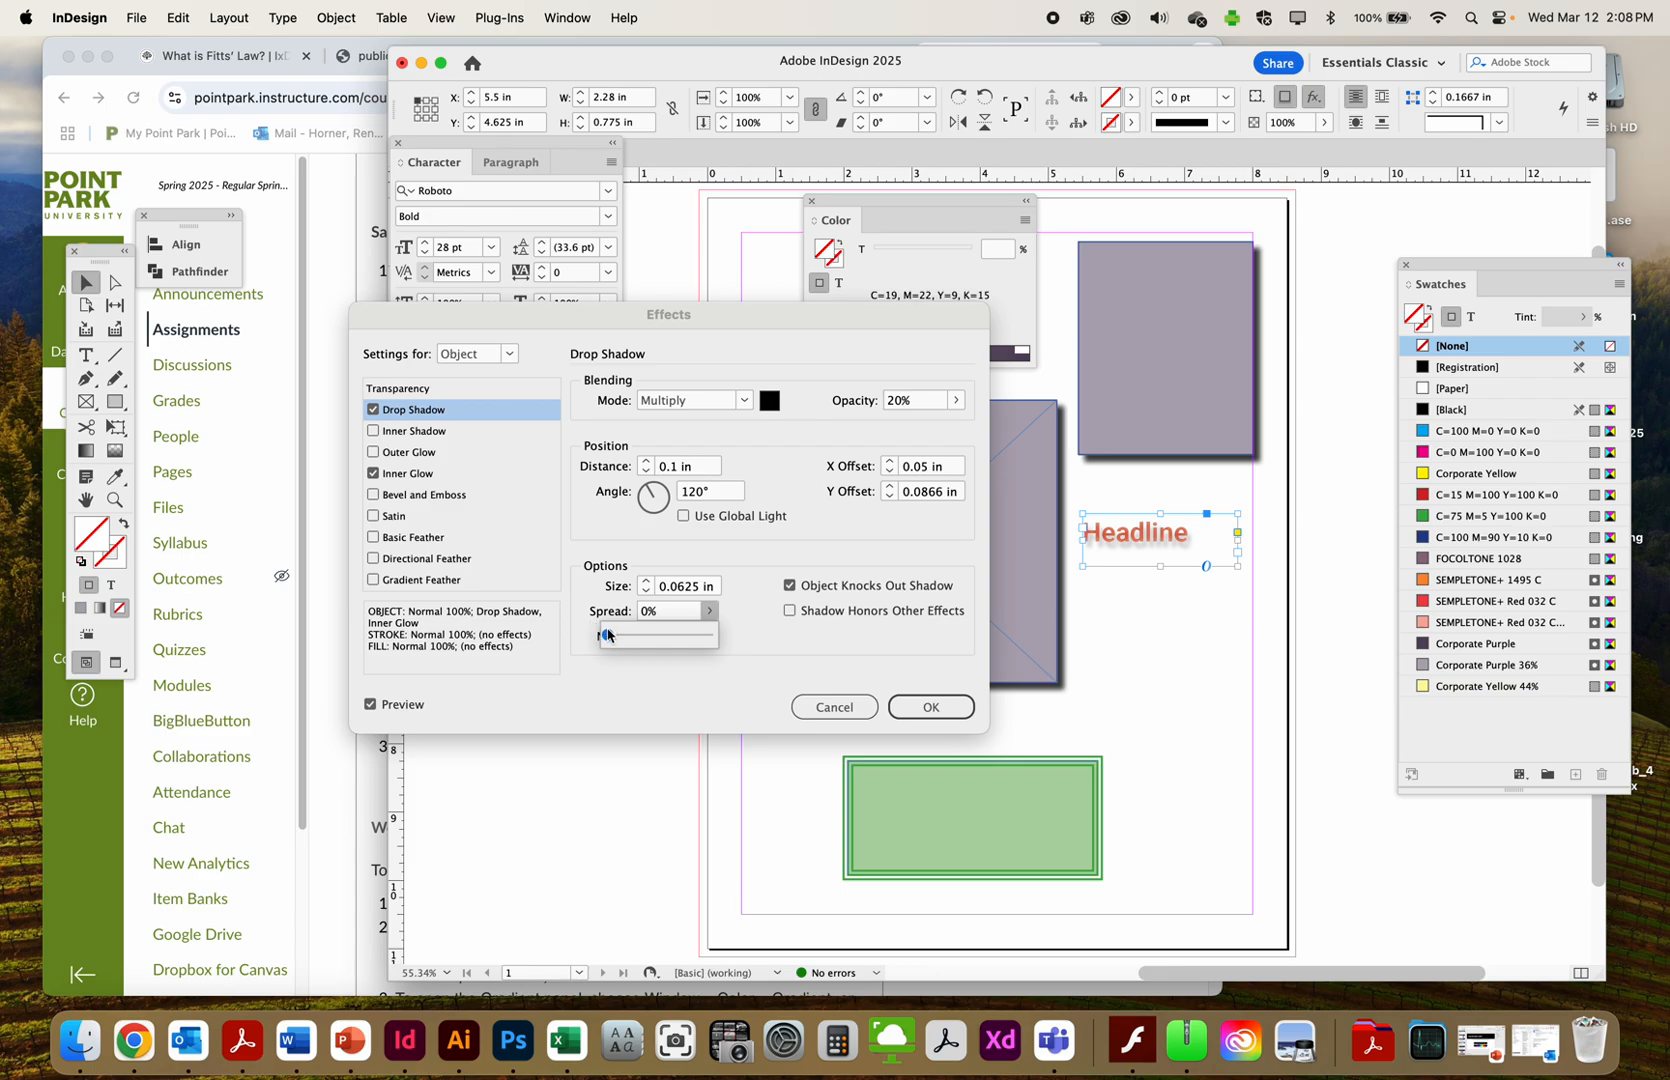
pyautogui.moveTo(607, 634); pyautogui.dragTo(615, 634)
pyautogui.click(641, 602)
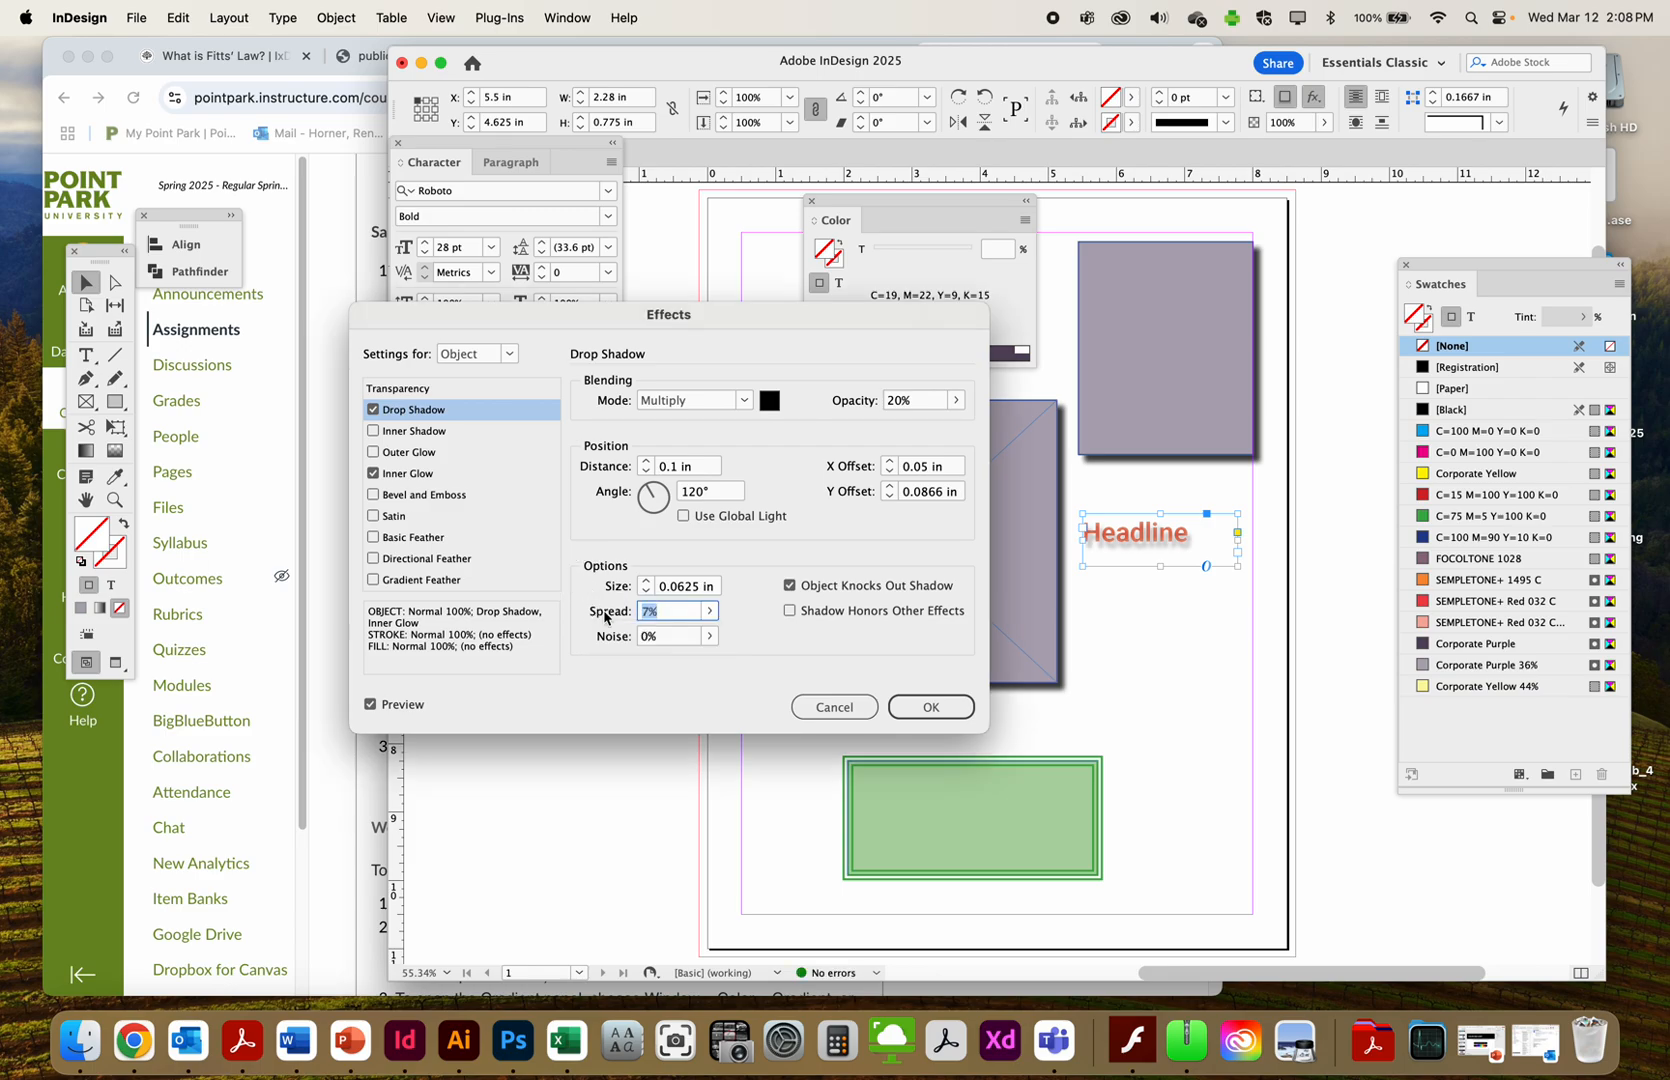
pyautogui.click(700, 638)
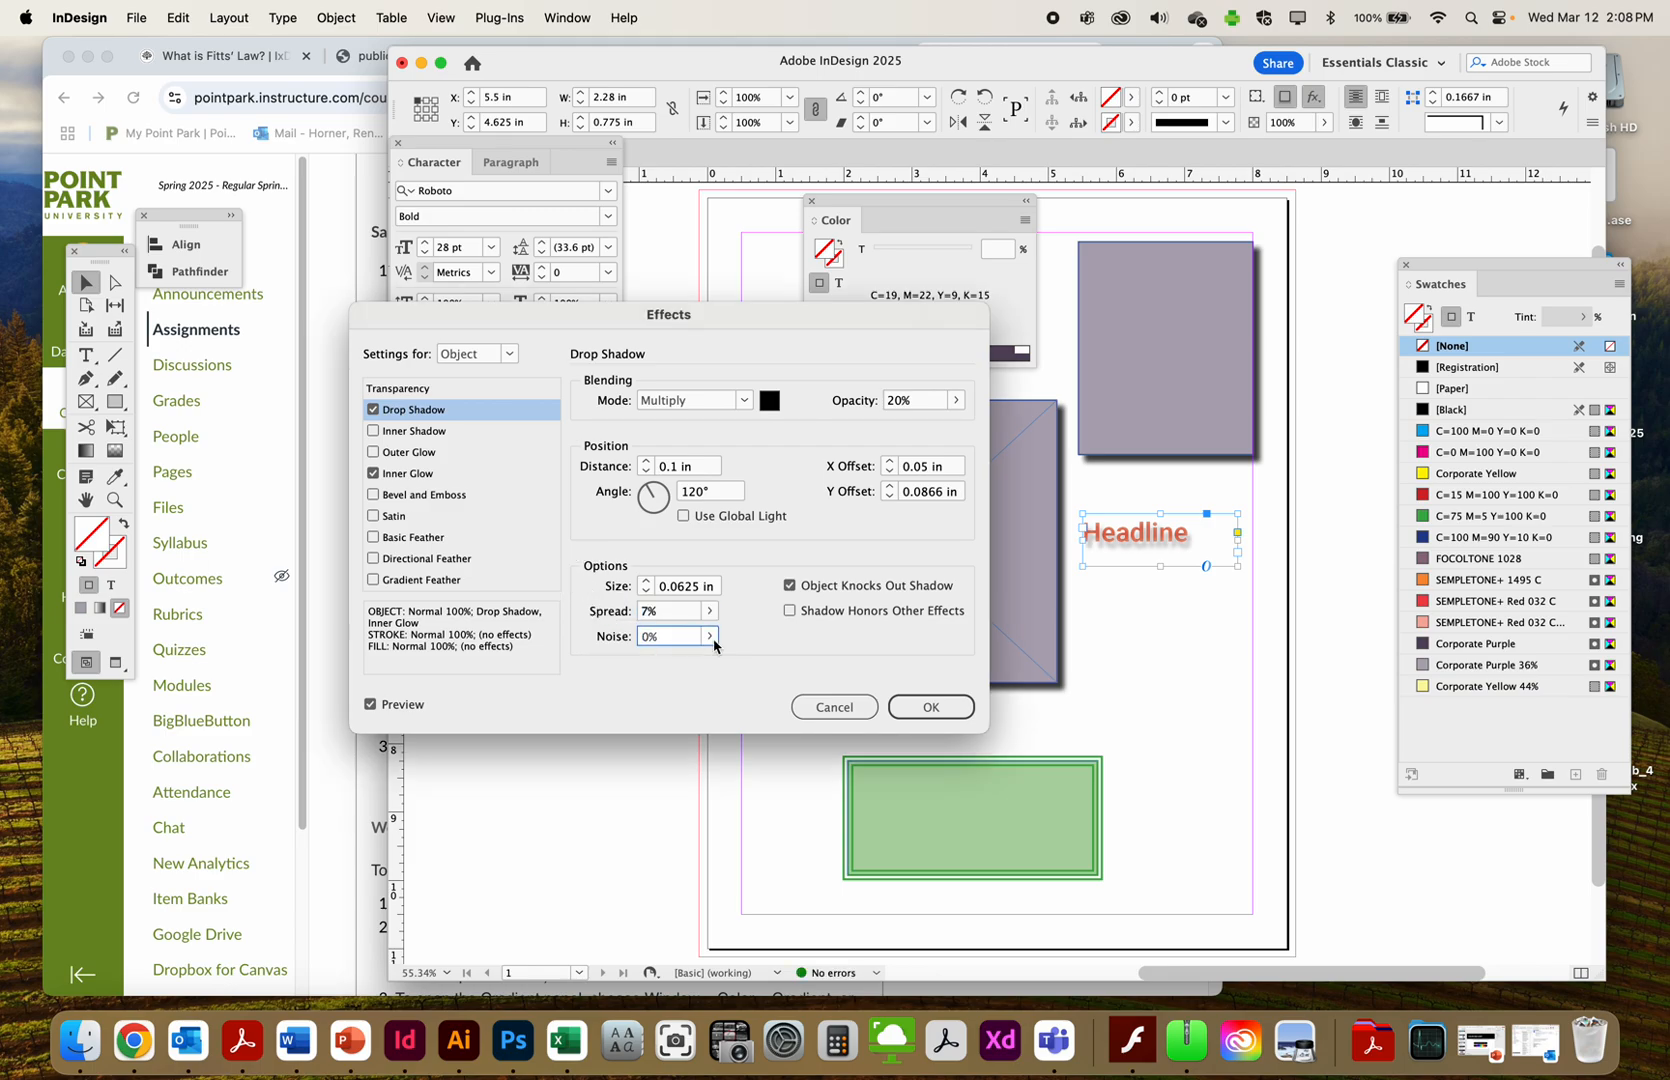
pyautogui.click(708, 637)
pyautogui.moveTo(612, 661); pyautogui.dragTo(675, 669)
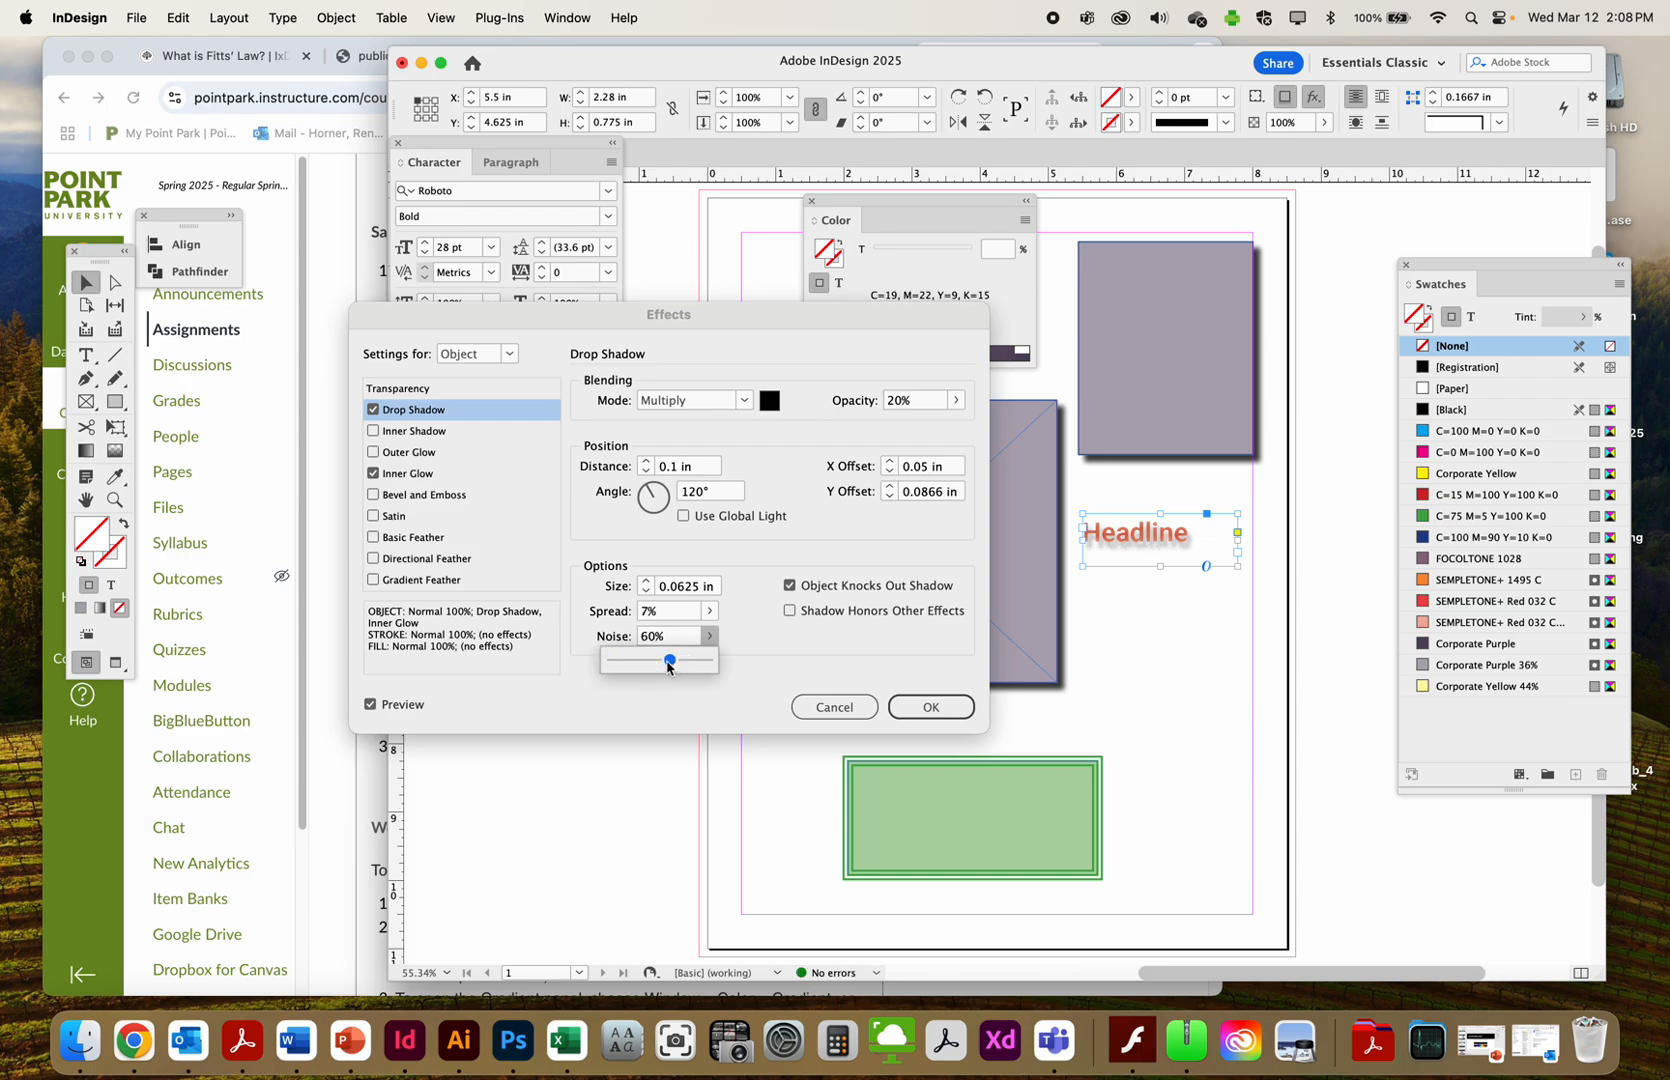
pyautogui.moveTo(670, 664); pyautogui.dragTo(662, 664)
# Enable Shadow Honors Other Effects for the headline, apply the effects, and move the frame to about X 5.58 in, Y 4.8 in
pyautogui.click(790, 611)
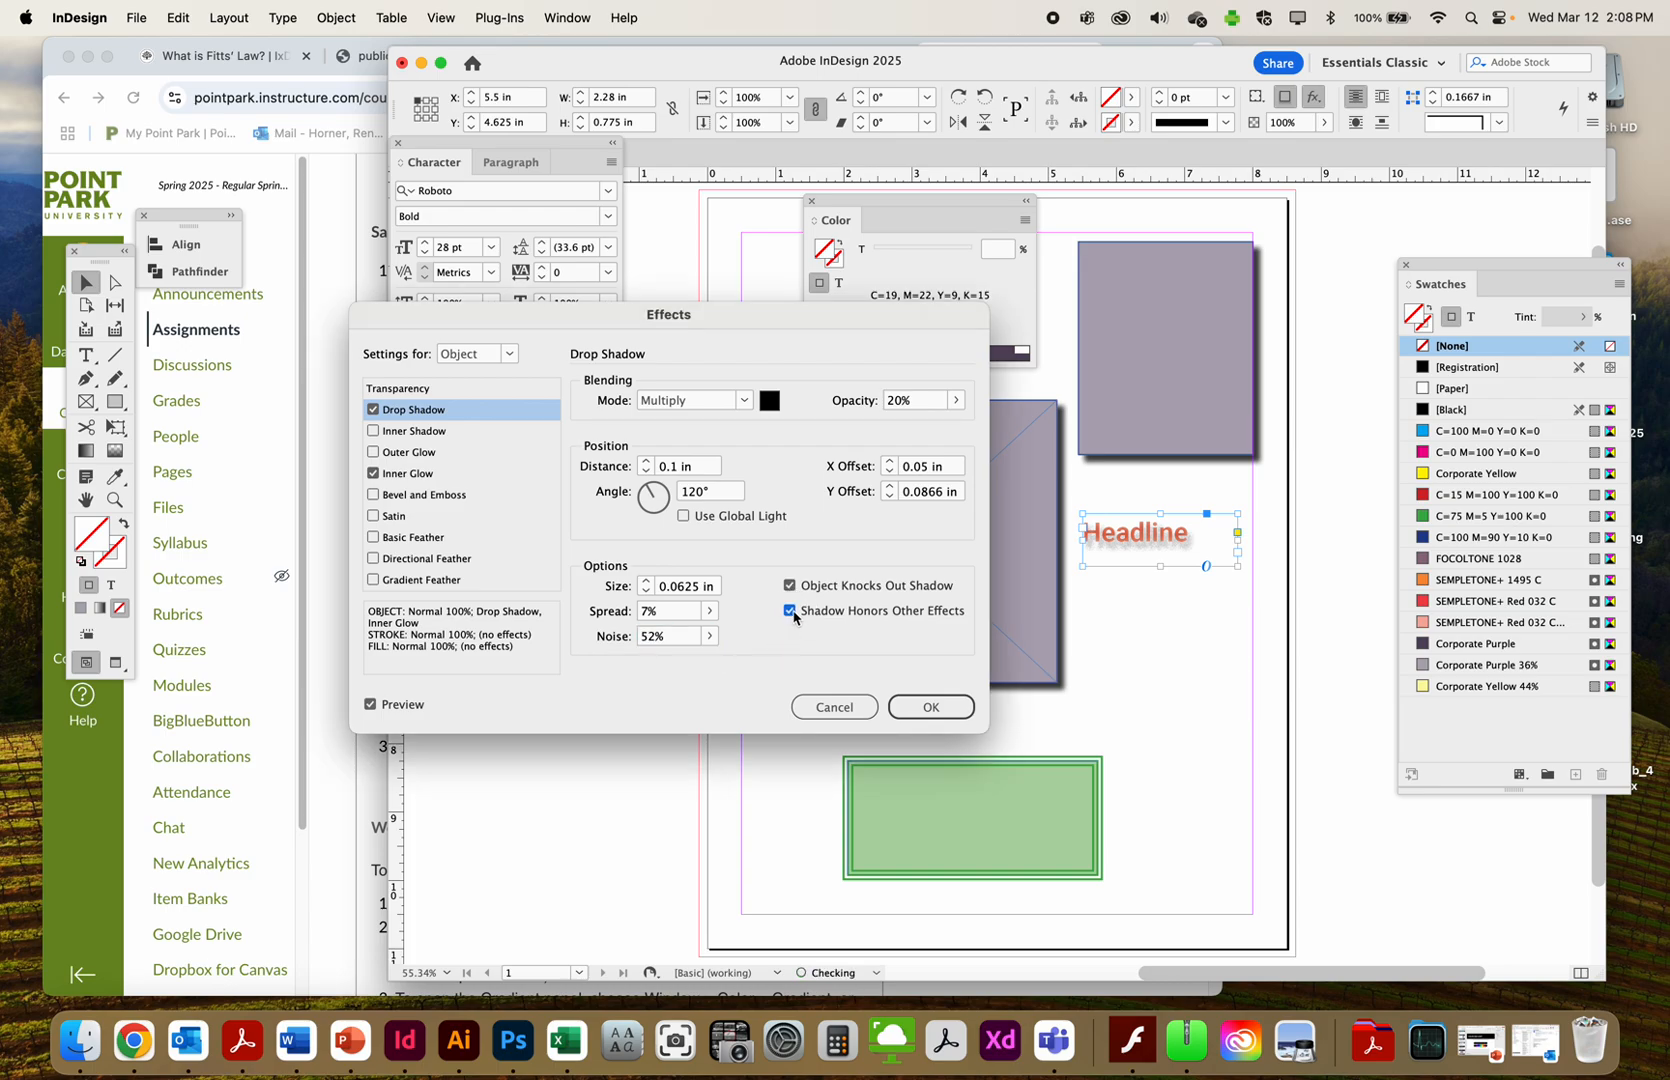
pyautogui.click(918, 590)
pyautogui.click(790, 586)
pyautogui.click(921, 707)
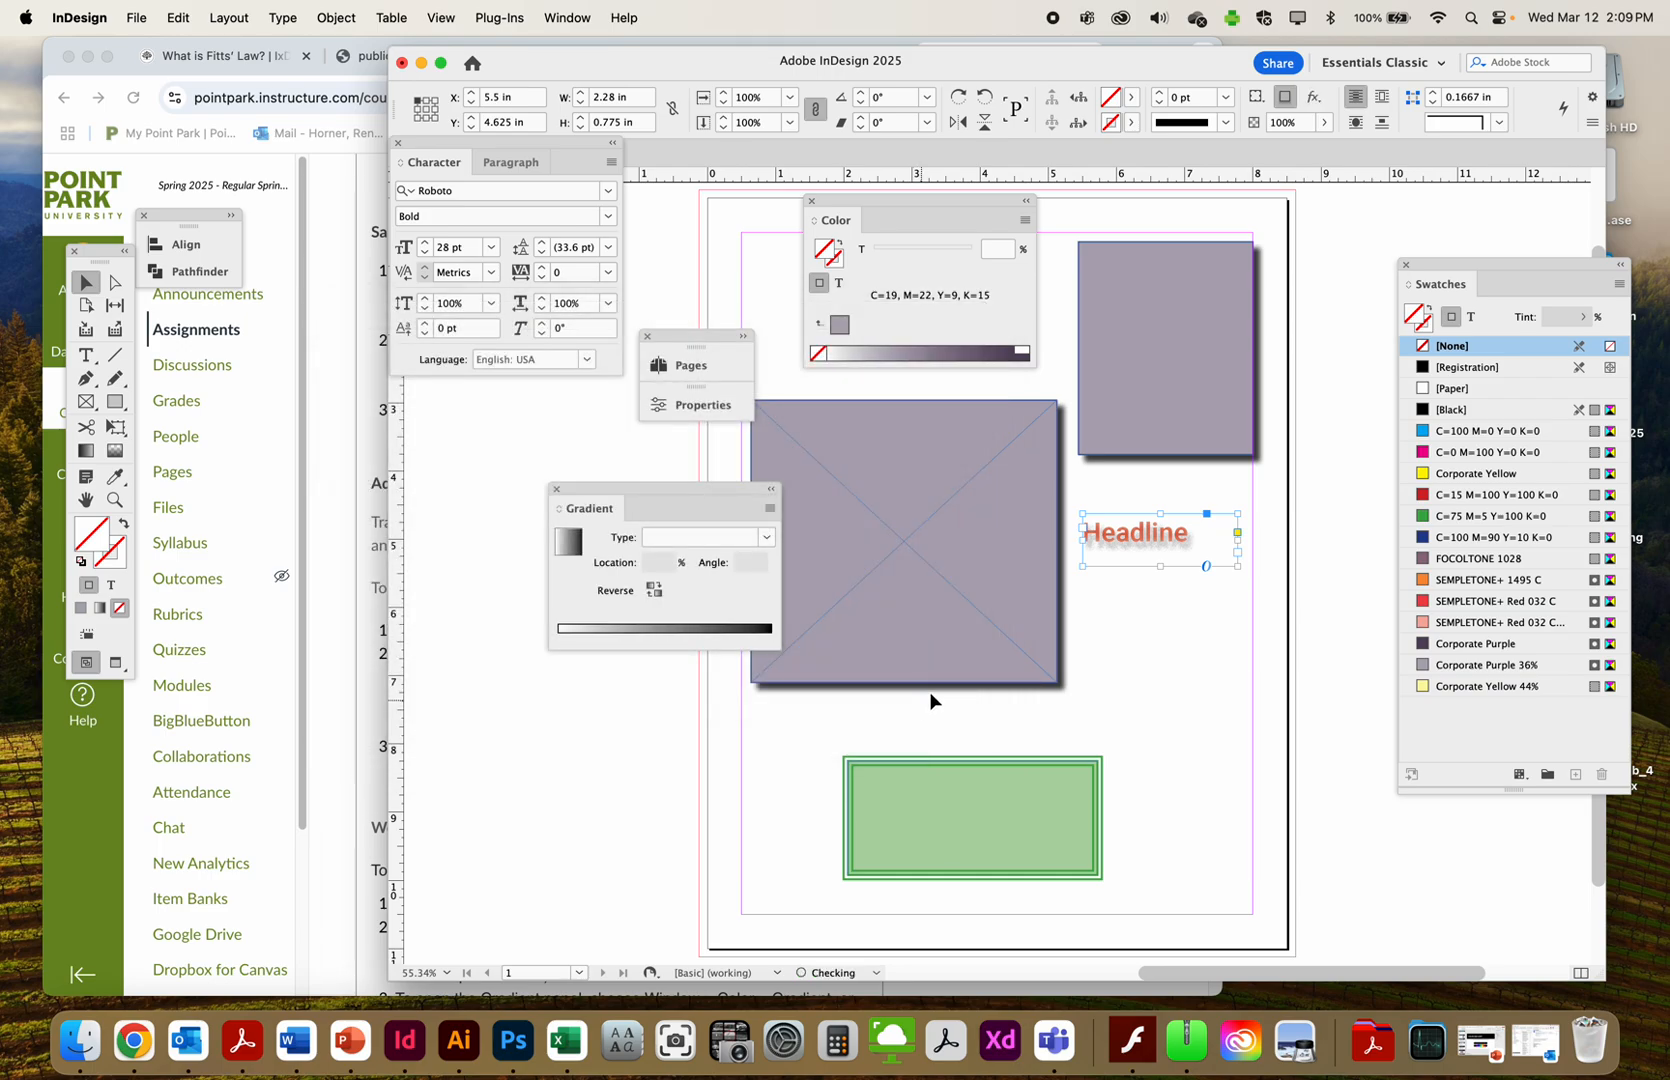
pyautogui.moveTo(1132, 547)
pyautogui.mouseDown()
pyautogui.moveTo(1138, 580)
pyautogui.moveTo(1140, 551)
pyautogui.mouseUp()
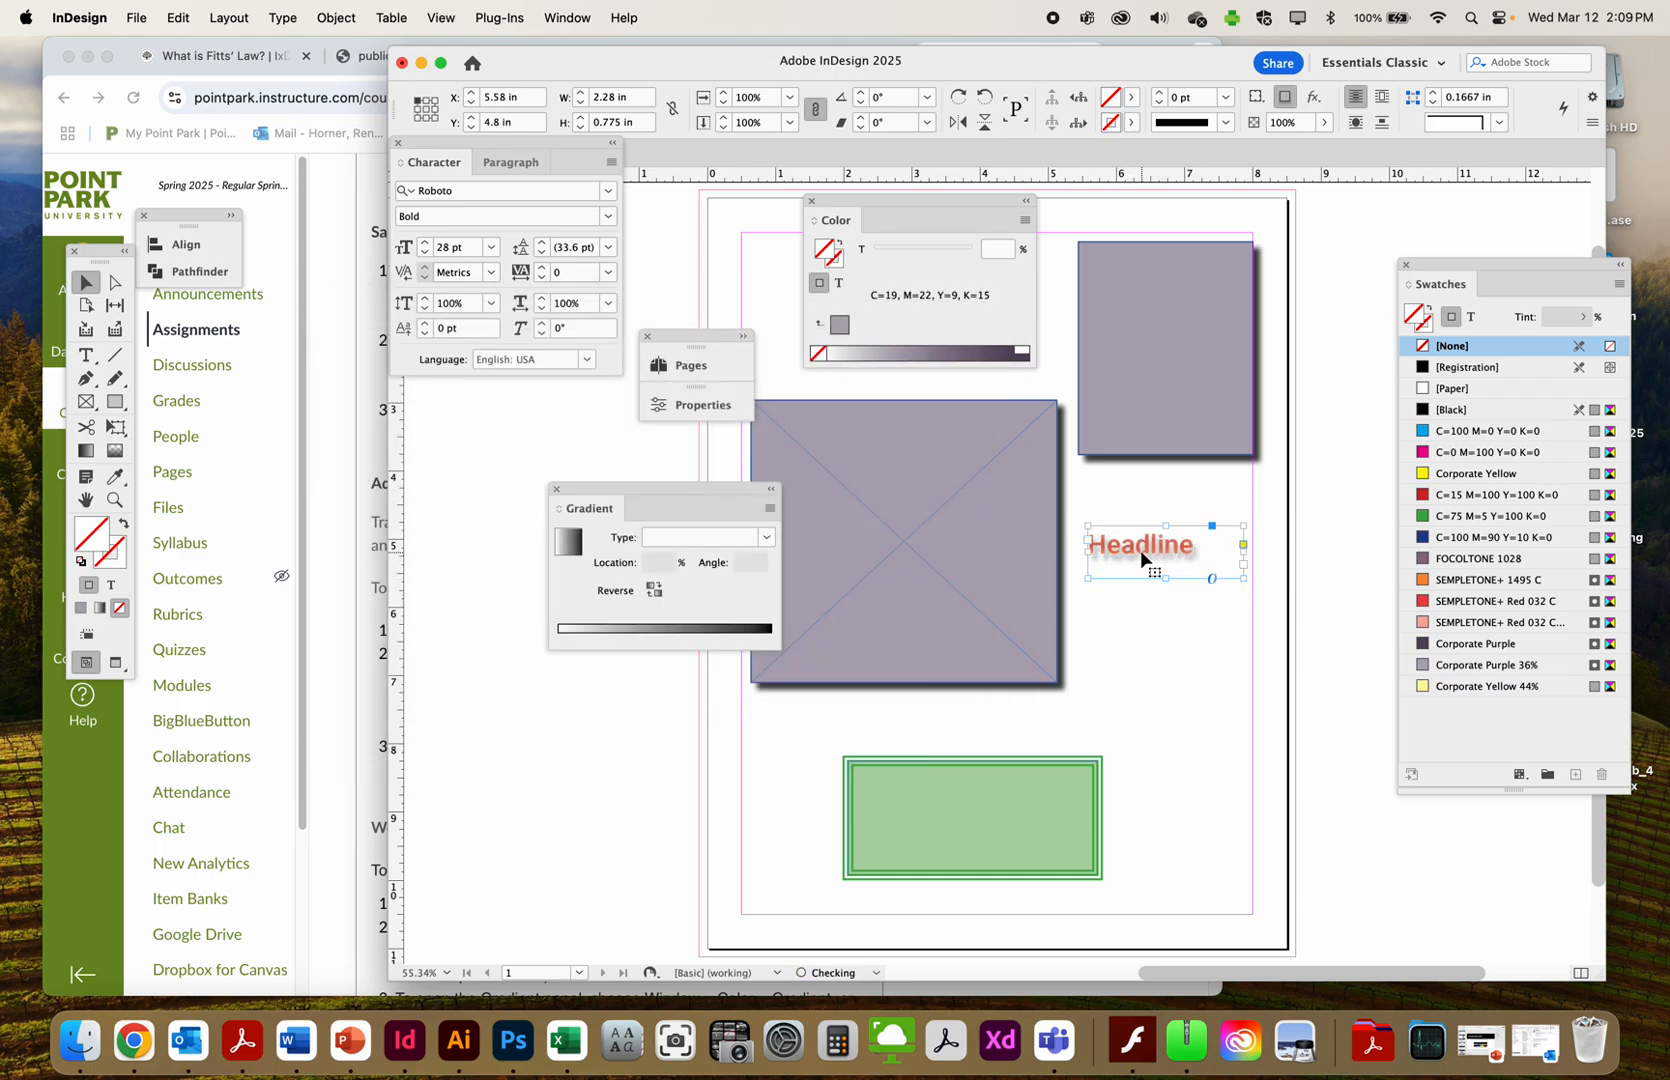
# Lower the opacity of the large purple frame's drop shadow to 7% and apply it
pyautogui.click(924, 538)
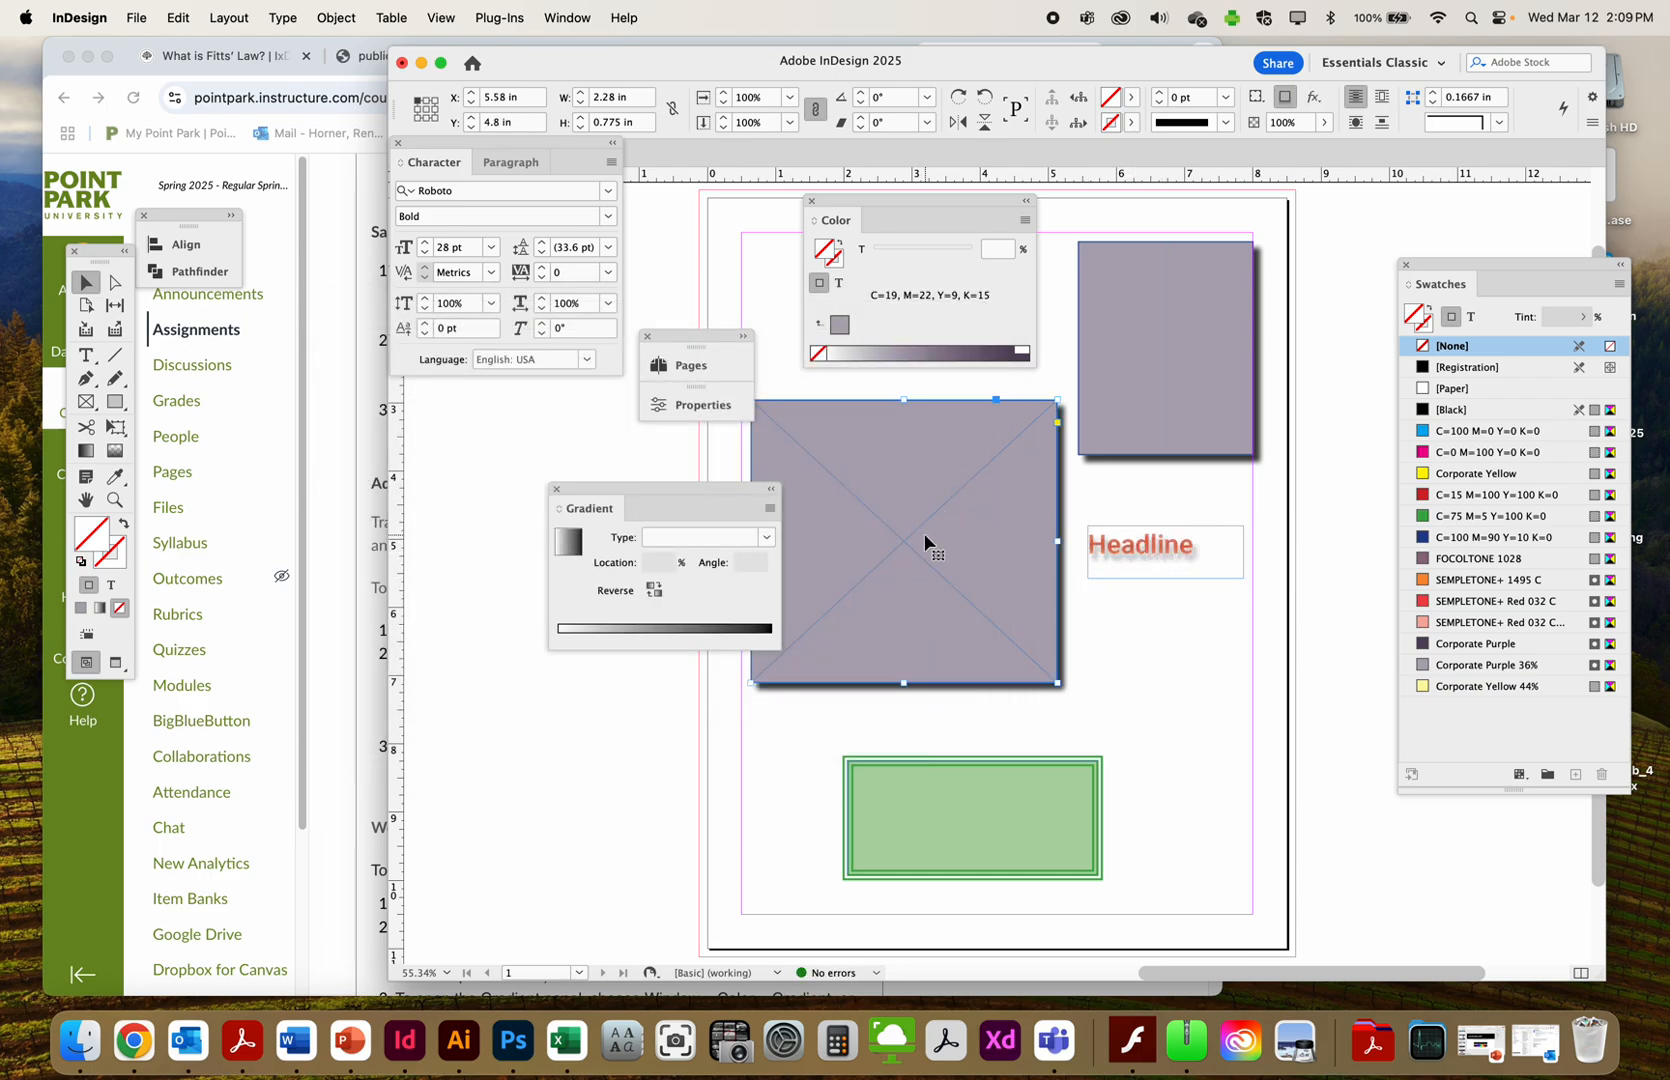
pyautogui.click(705, 404)
pyautogui.click(846, 488)
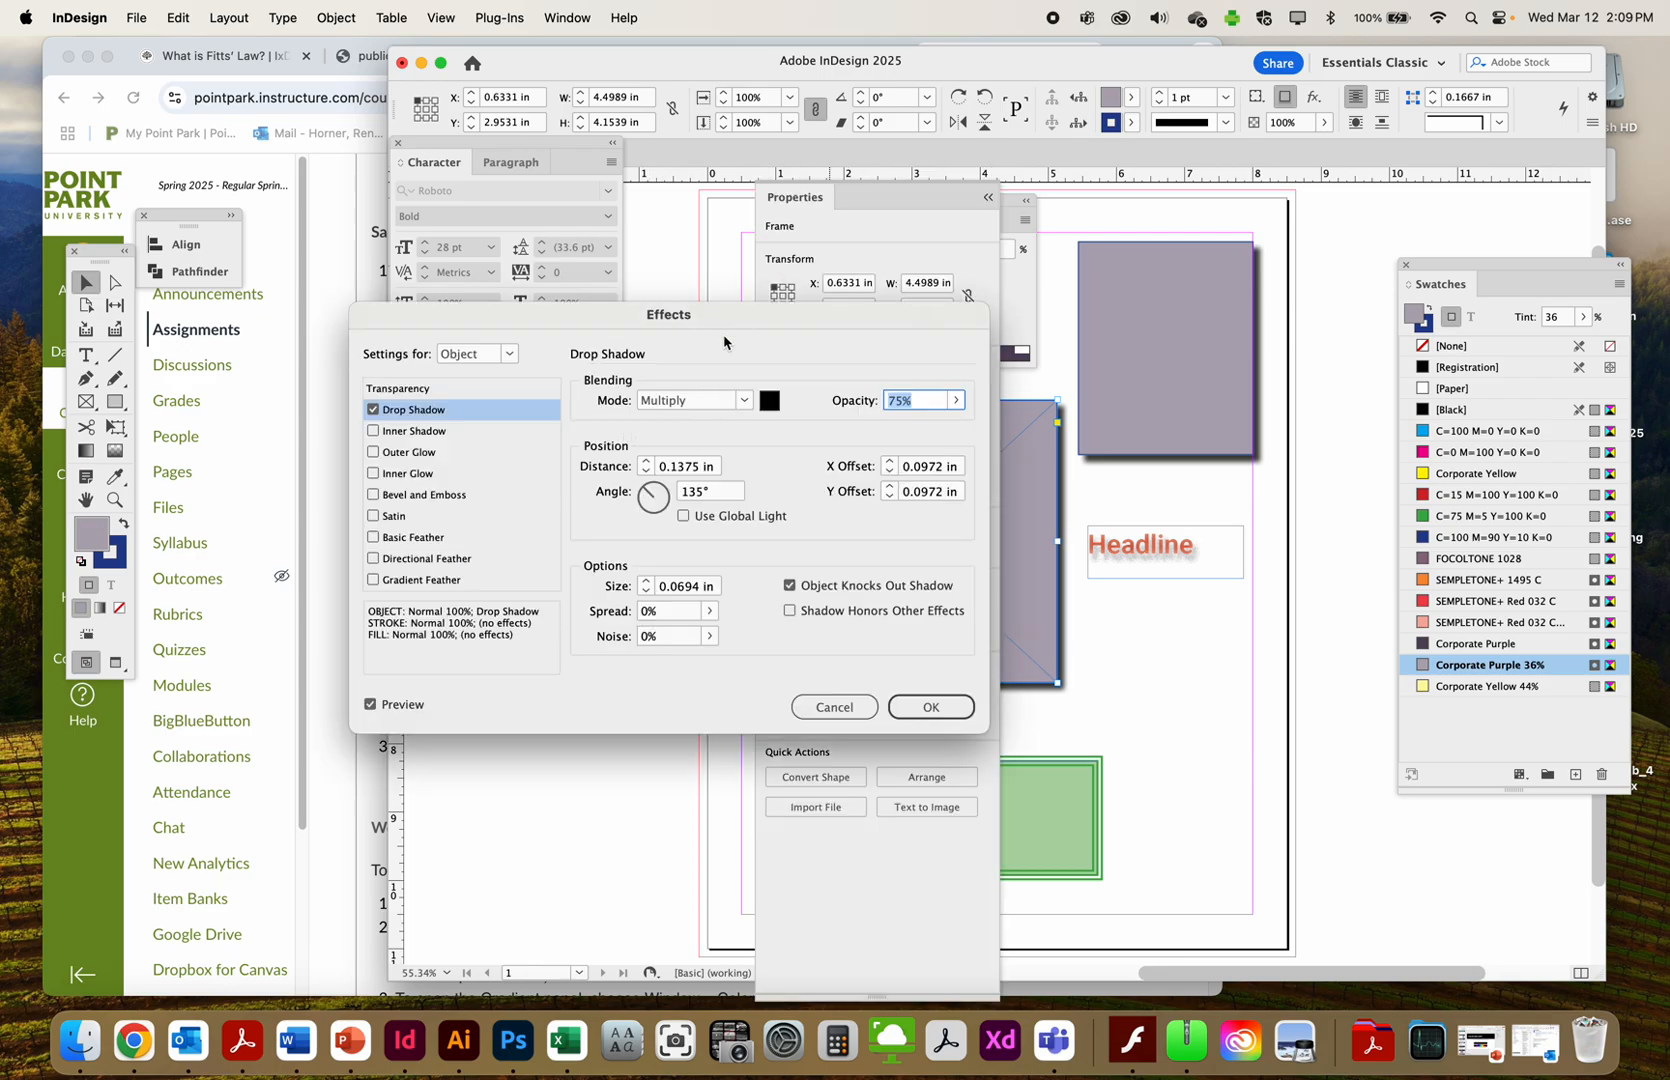
pyautogui.click(956, 400)
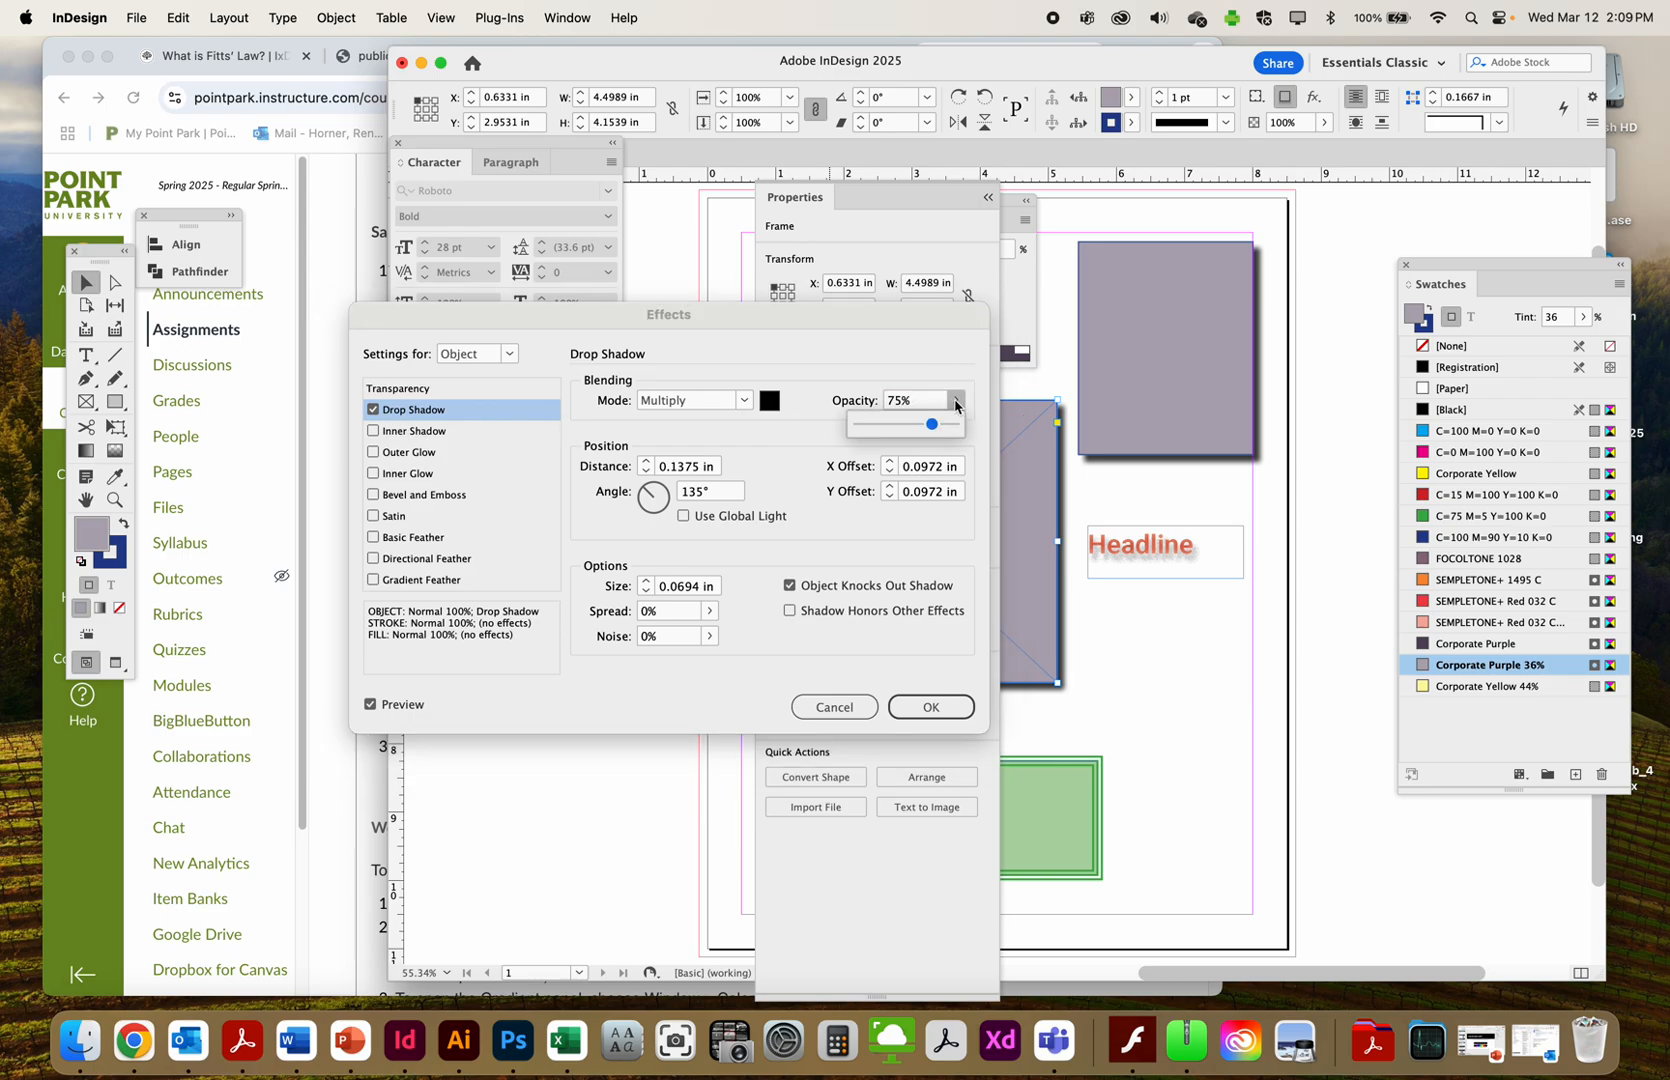
pyautogui.moveTo(934, 424); pyautogui.dragTo(866, 424)
pyautogui.click(888, 400)
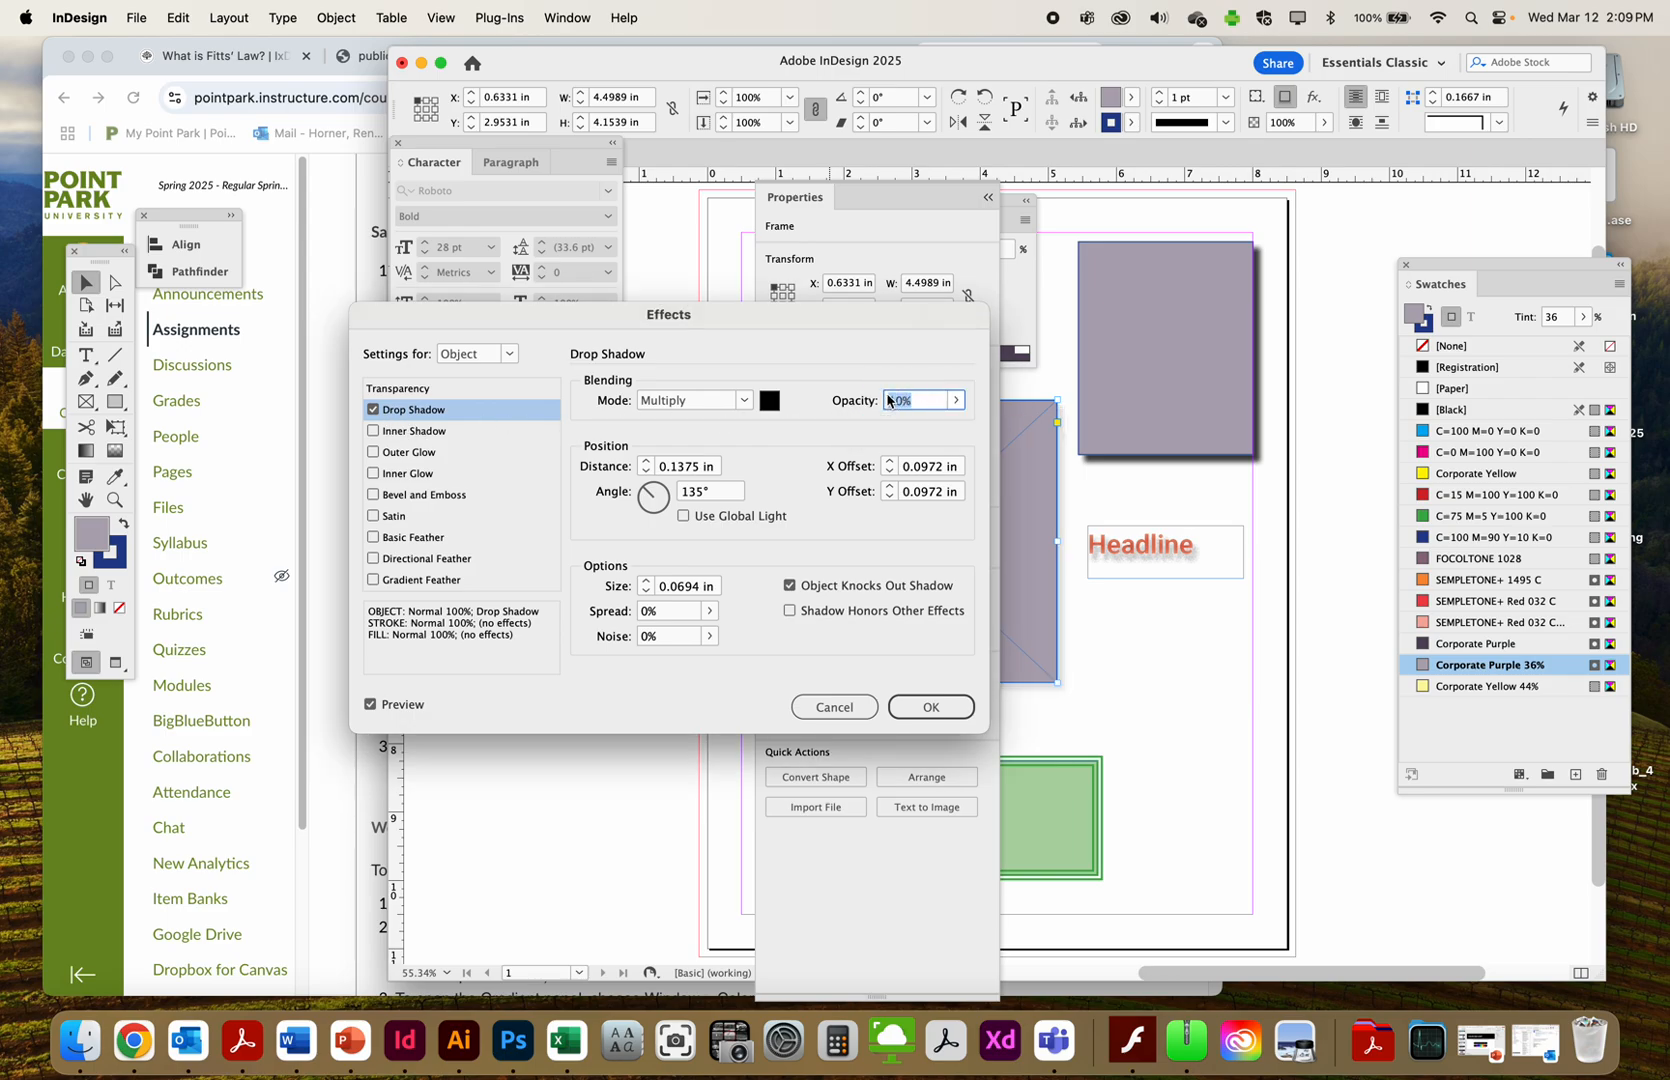
pyautogui.write('7')
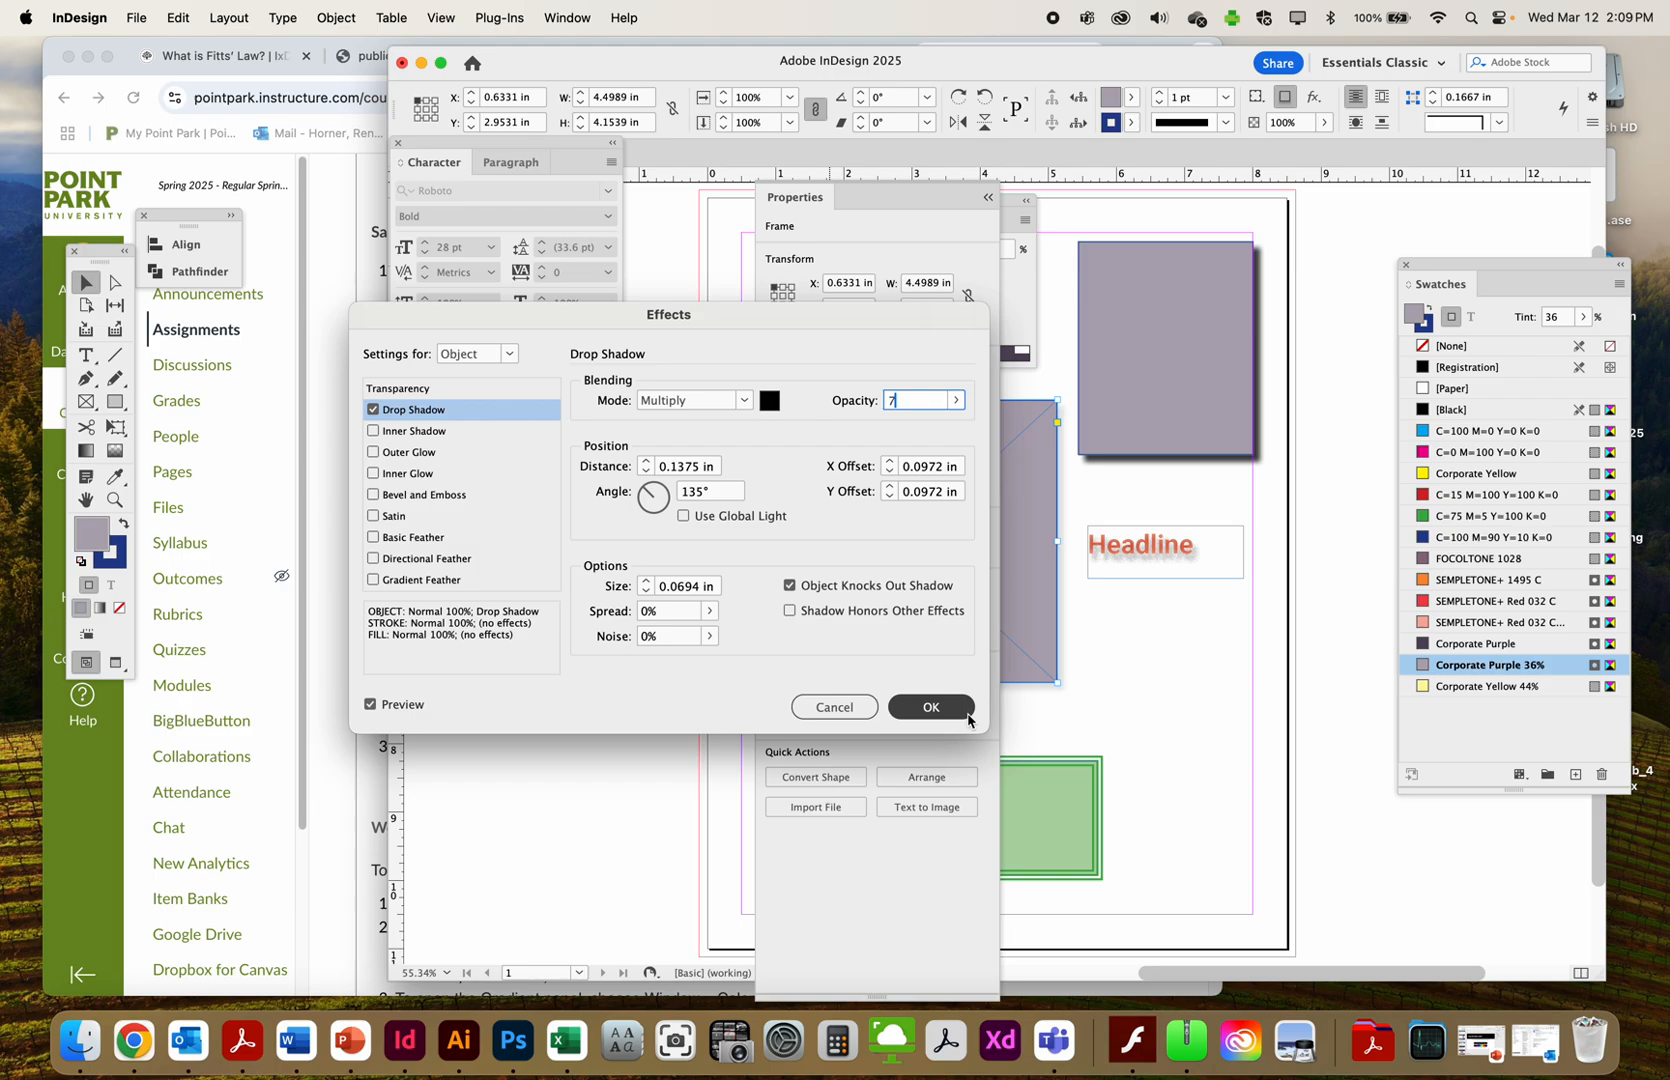
pyautogui.click(930, 703)
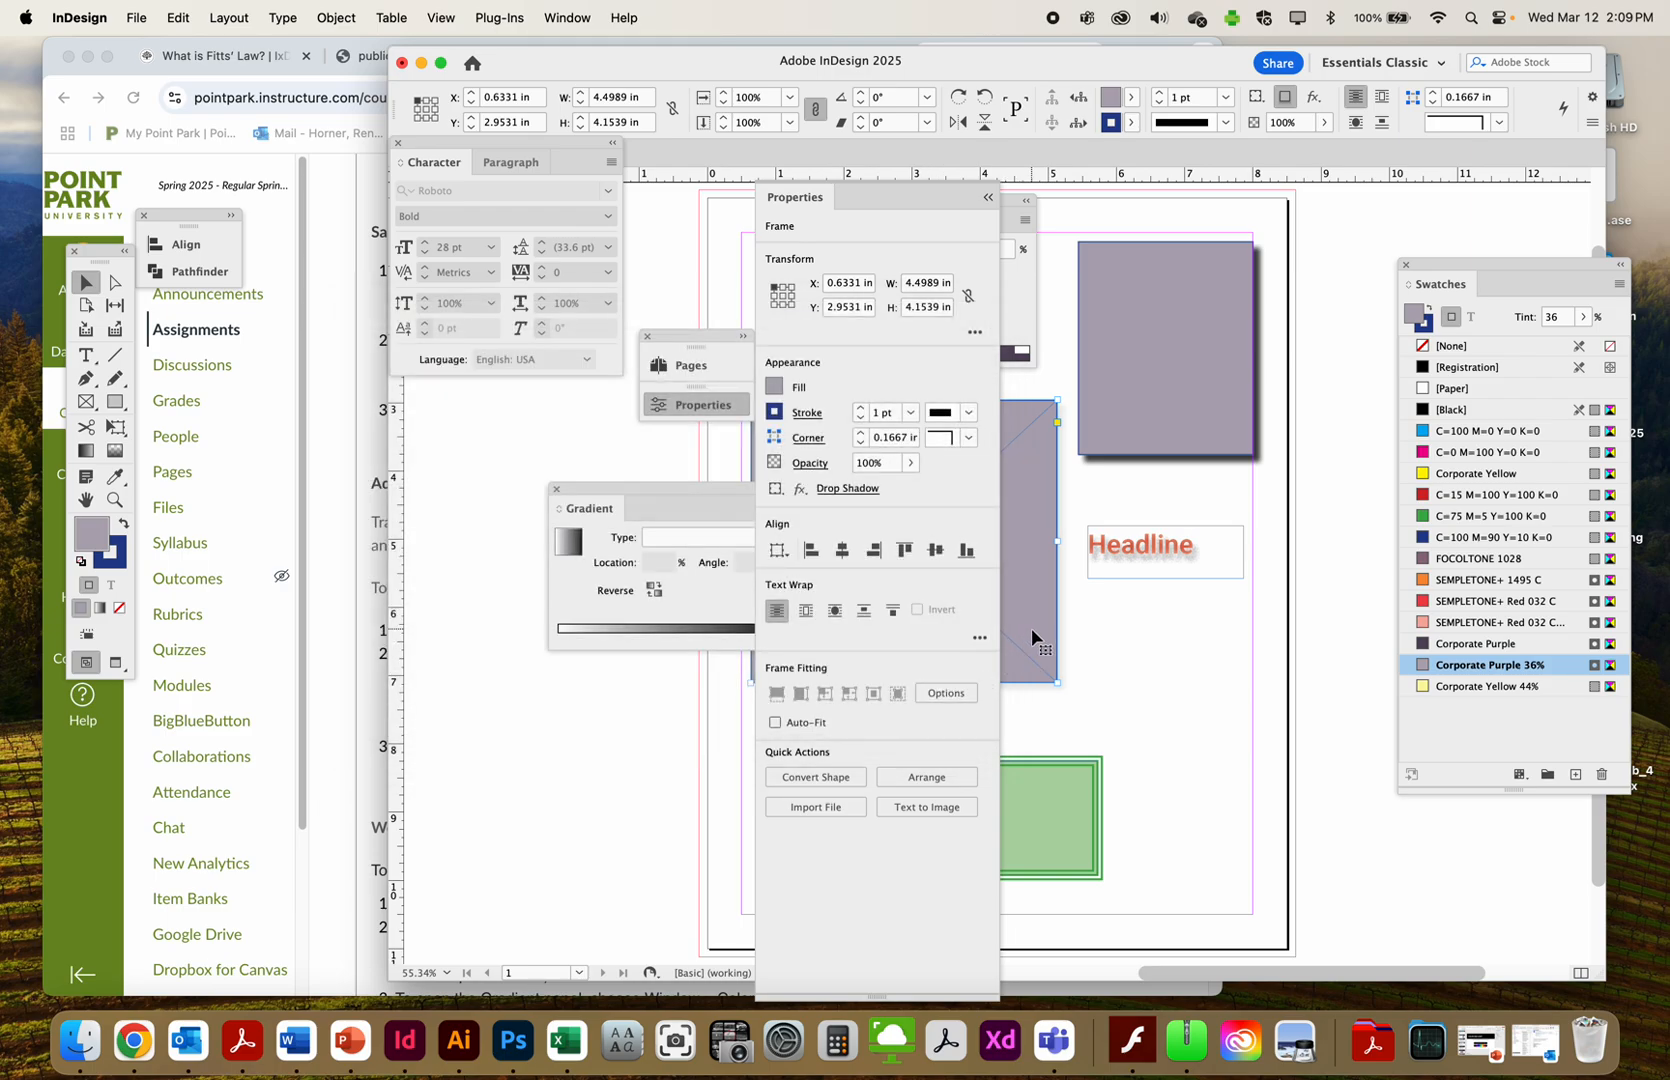
# Move the Properties panel clear of the page, collapse it, and reselect the large purple frame
pyautogui.moveTo(937, 196); pyautogui.dragTo(654, 197)
pyautogui.click(1183, 388)
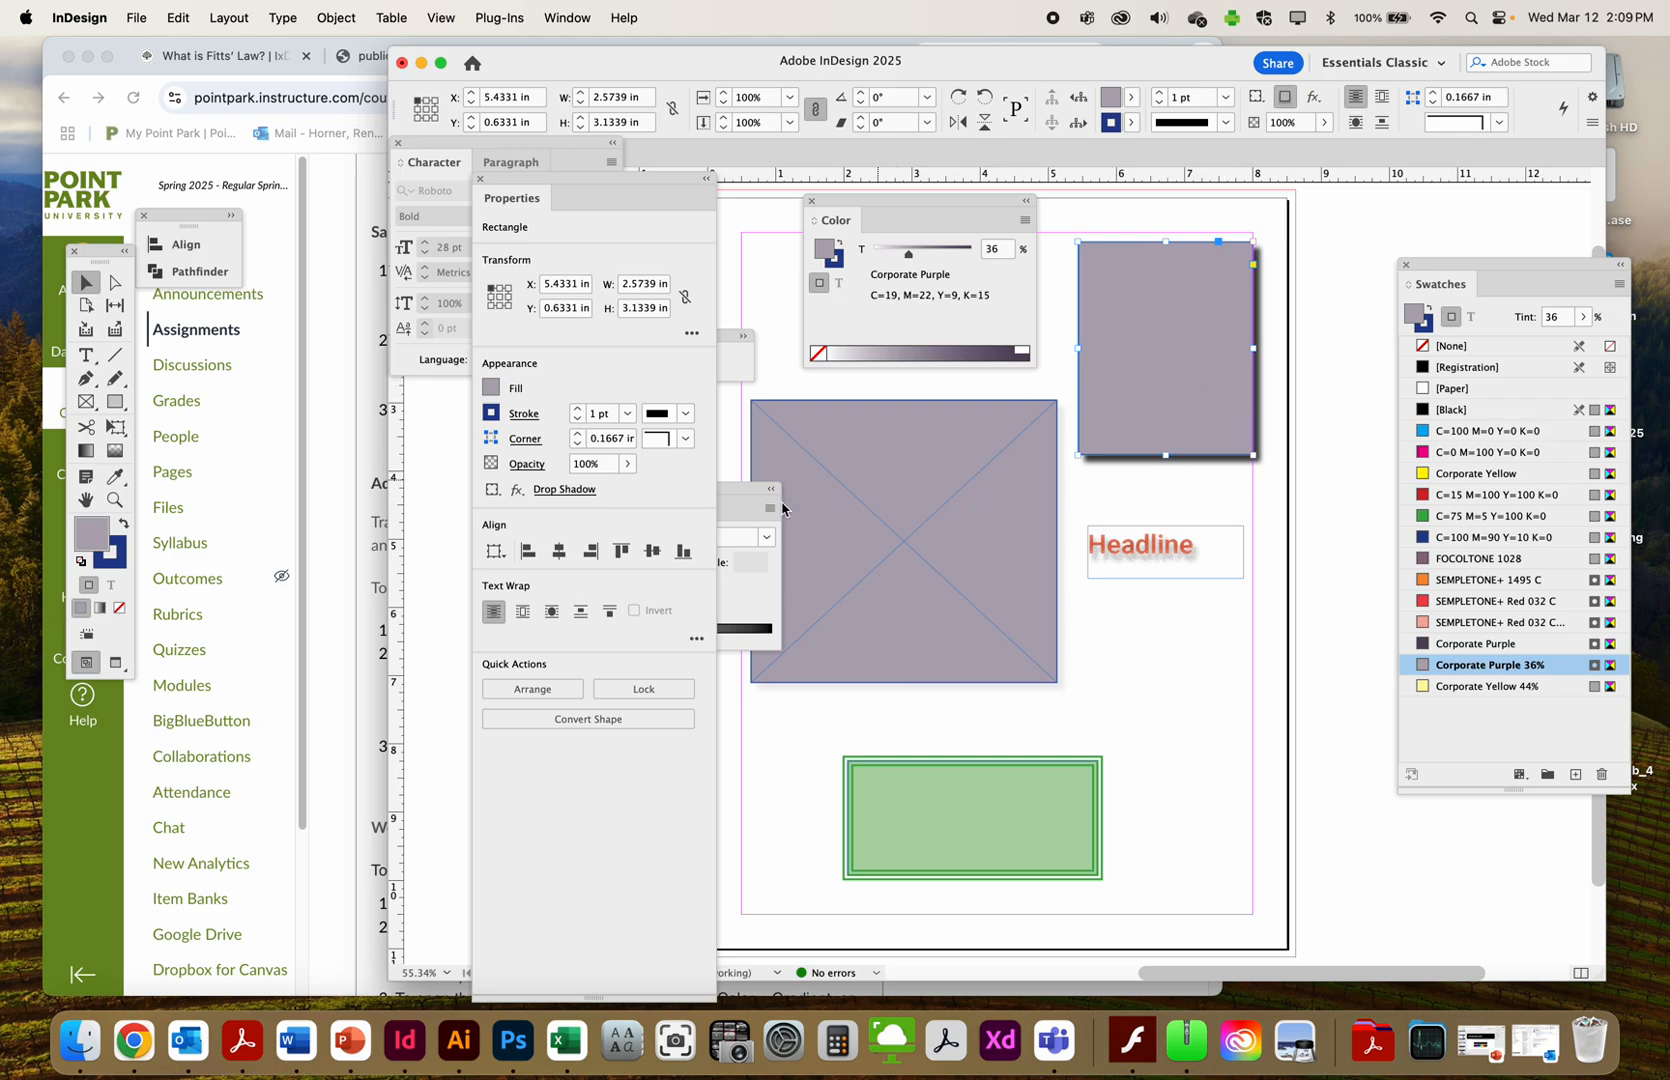
pyautogui.click(710, 181)
pyautogui.click(723, 258)
pyautogui.click(794, 440)
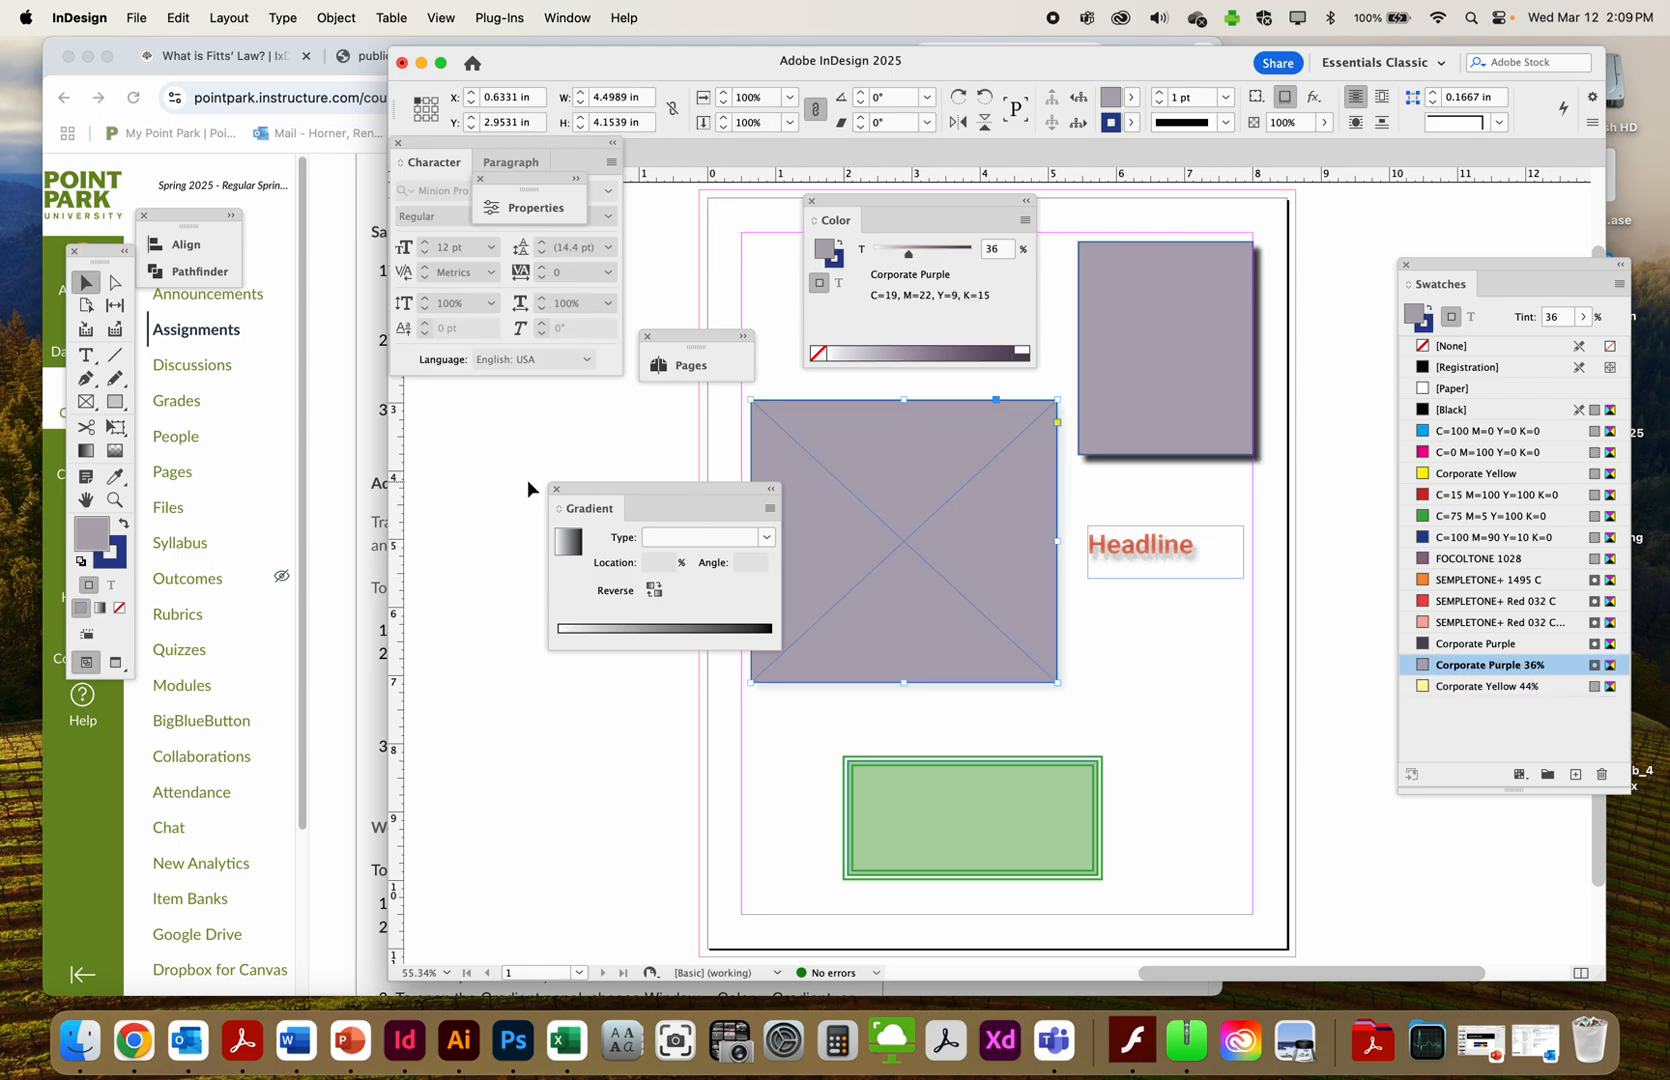
# Switch to the lab page in Chrome and read the drop shadow and Working with Gradients instructions
pyautogui.click(378, 548)
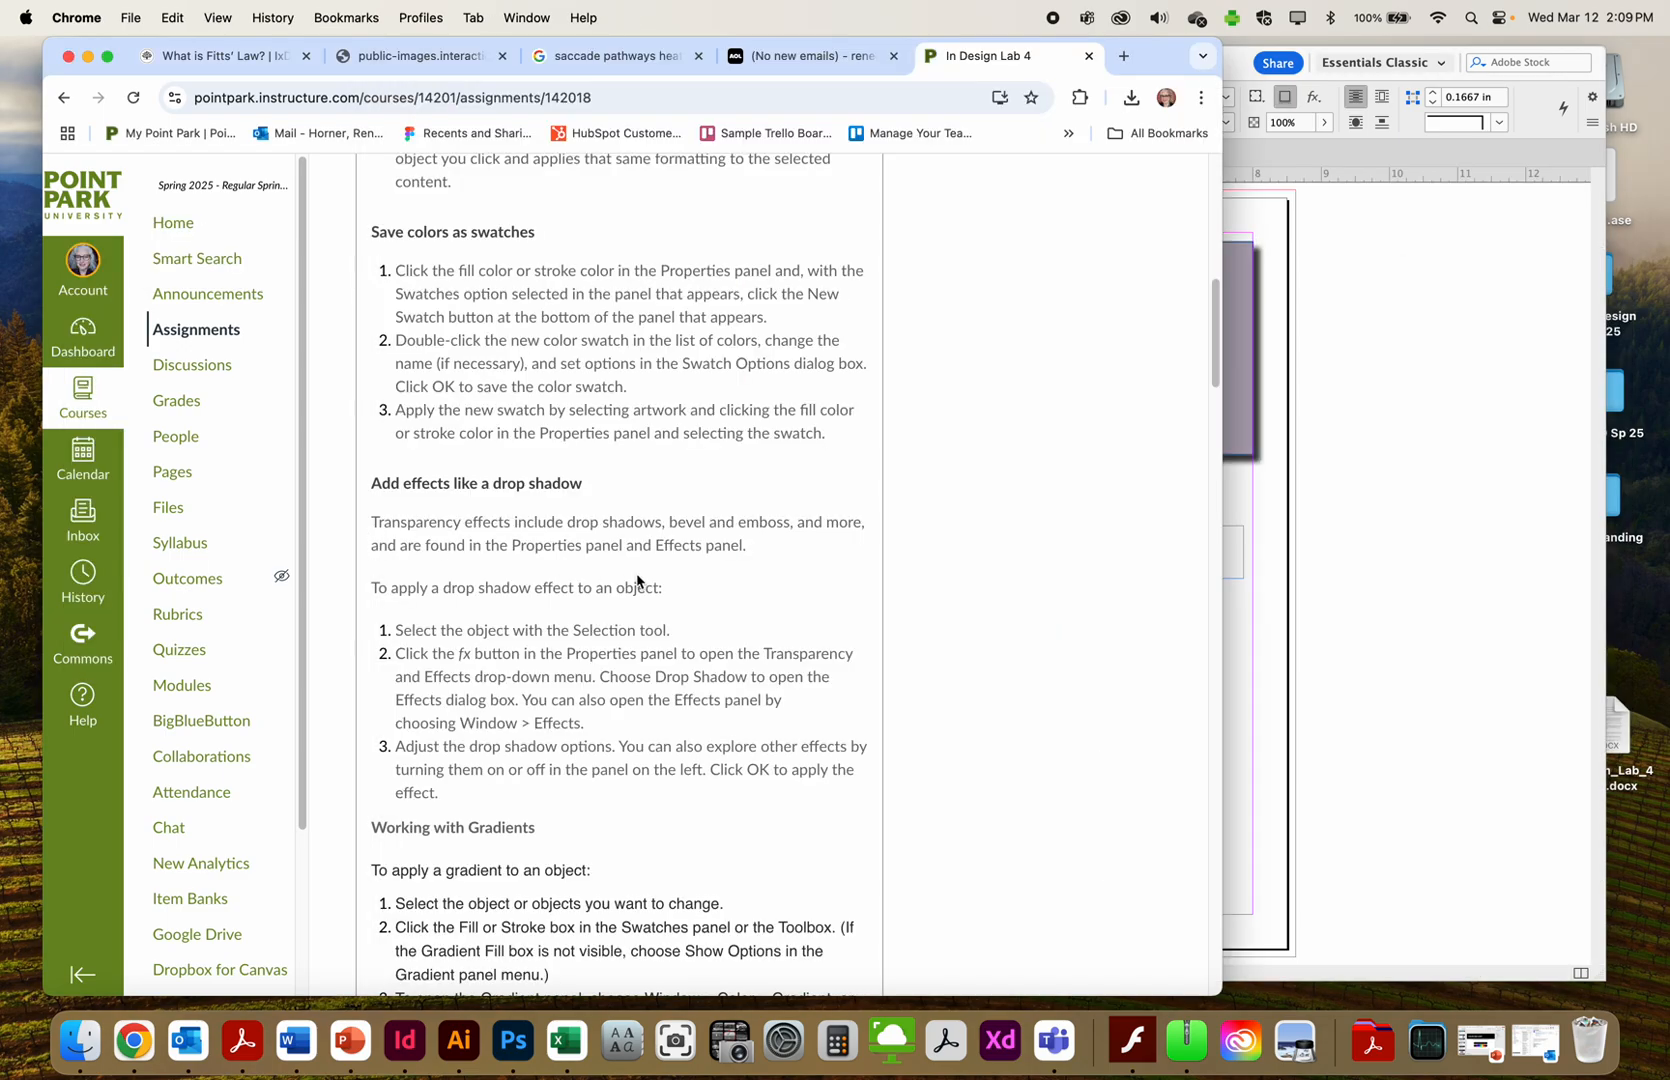
pyautogui.scroll(-1, 817, 586)
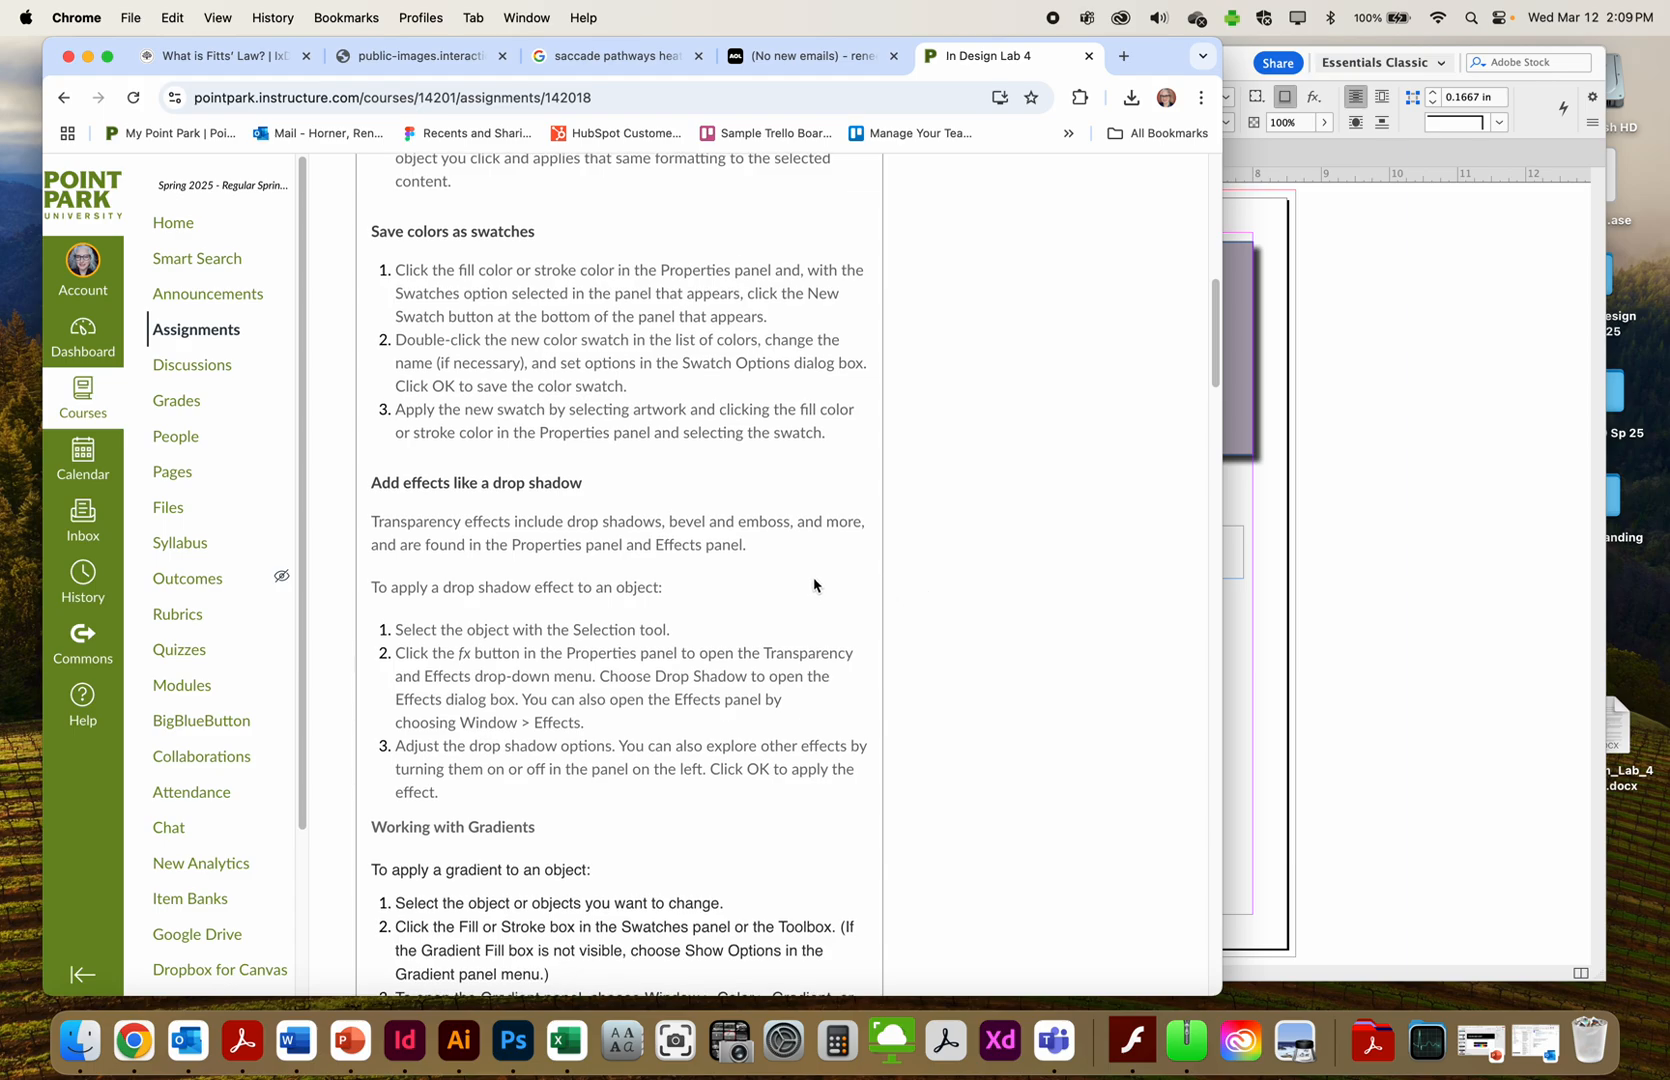
pyautogui.scroll(-5, 814, 585)
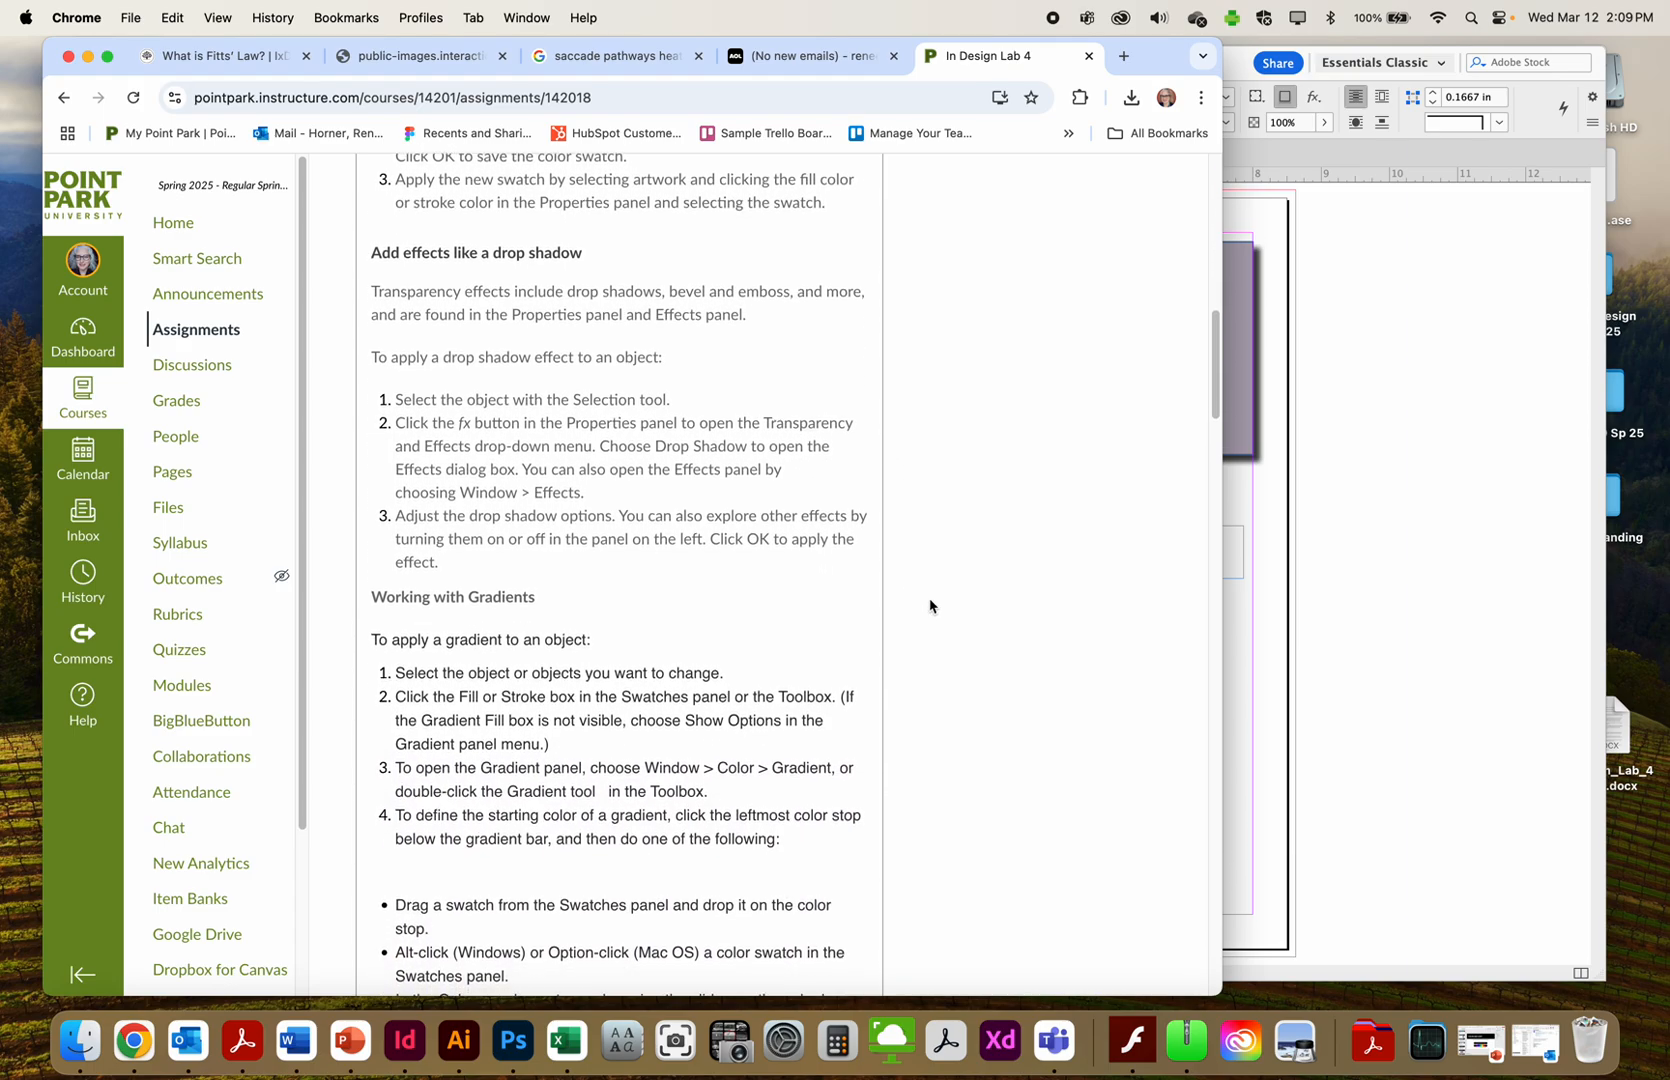
pyautogui.scroll(-3, 930, 605)
# Return to InDesign and bring up the list of object effects for the large purple frame
pyautogui.click(1303, 627)
pyautogui.click(350, 16)
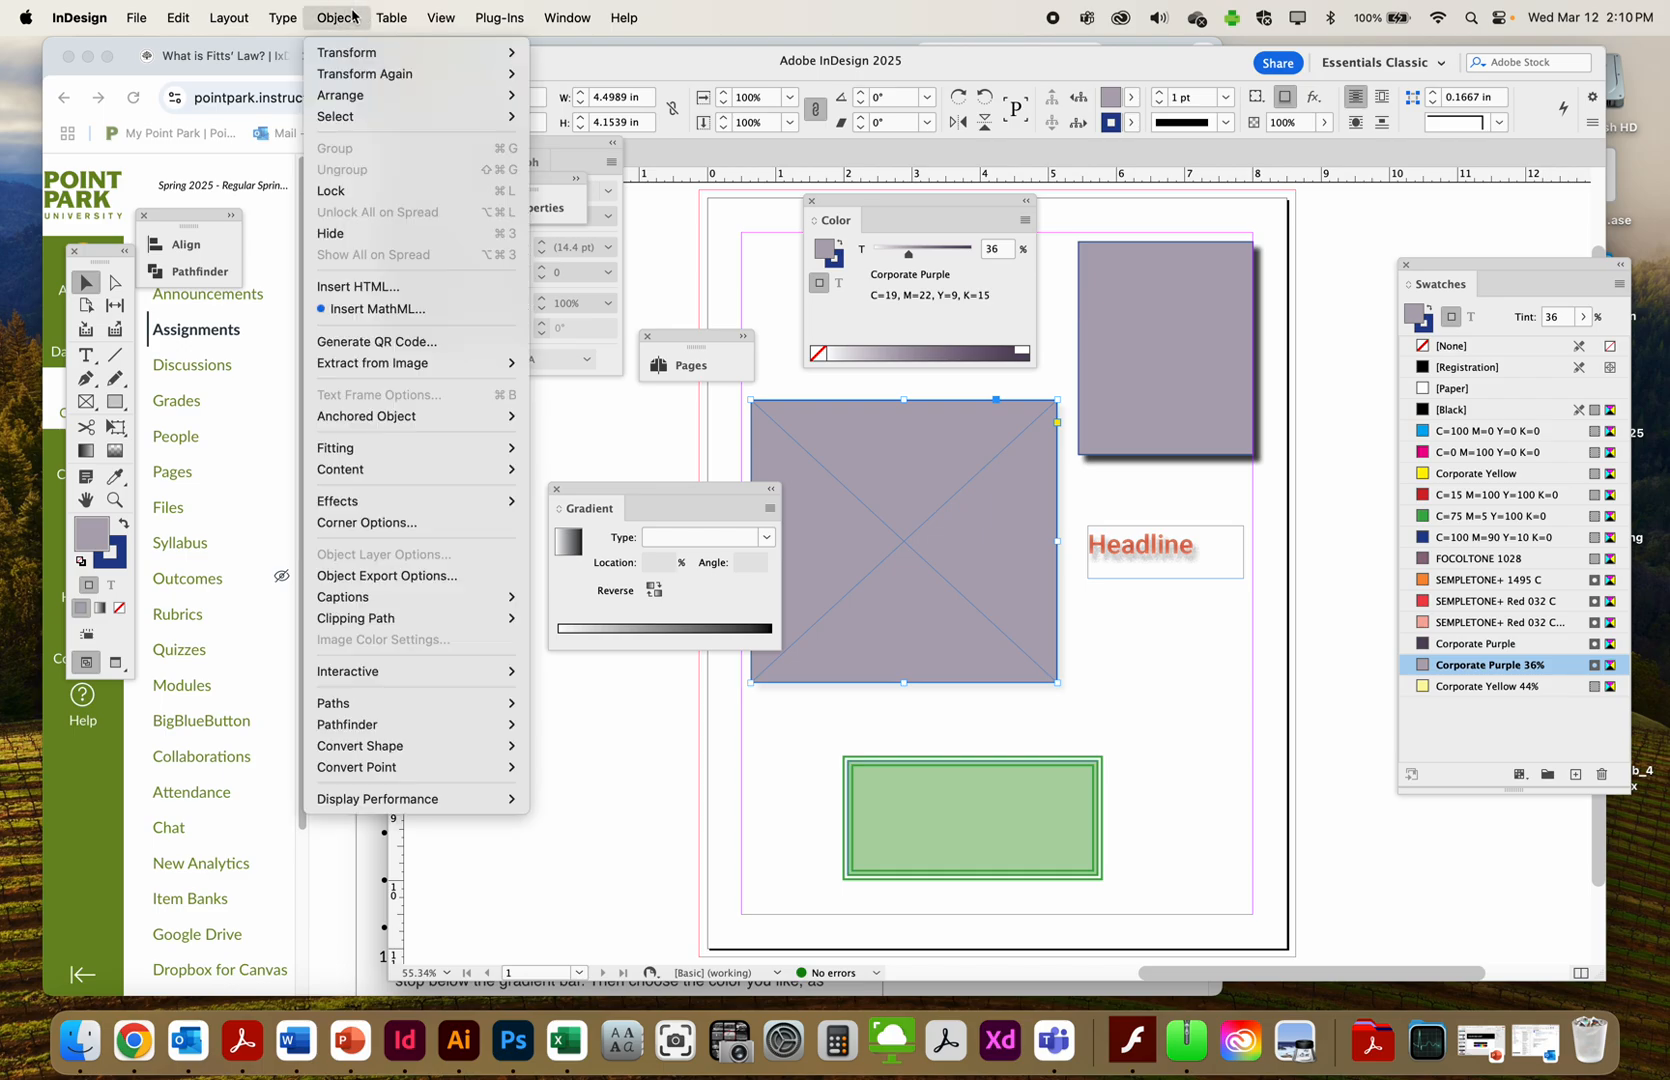
pyautogui.moveTo(370, 501)
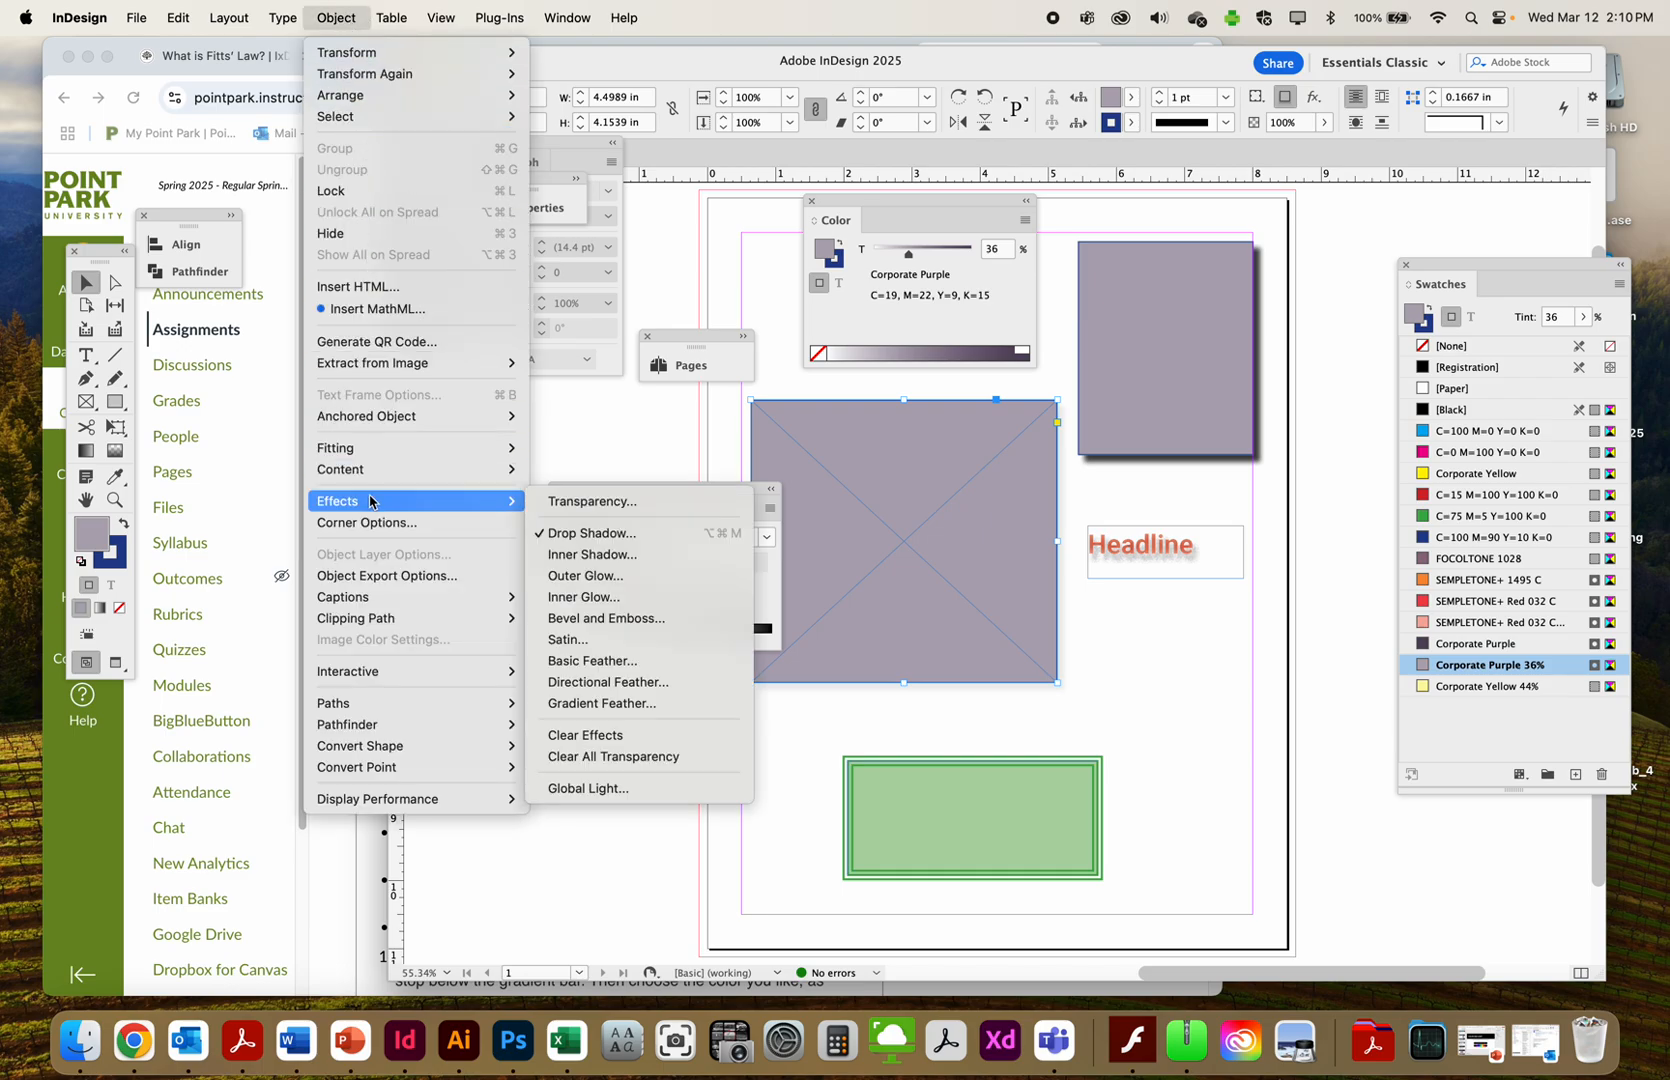